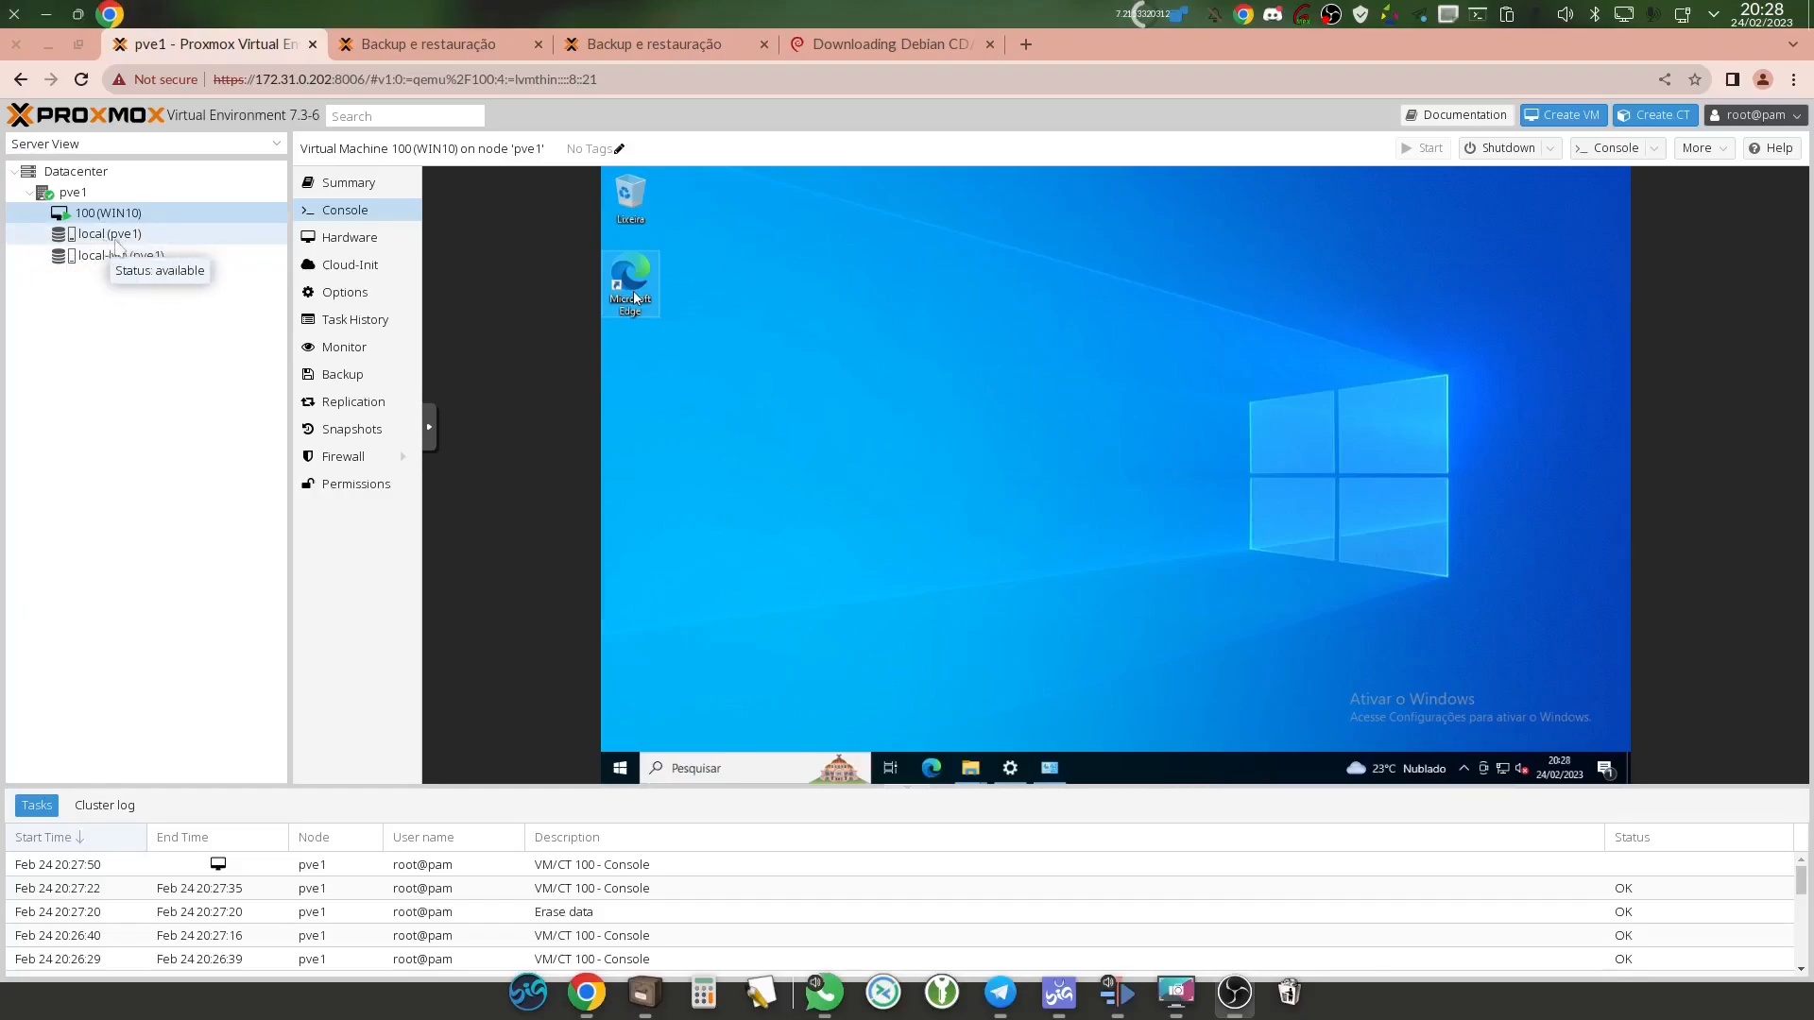
Review the content types and storage type in the summaries of the local and local-lvm storages on pve1.
{"action": "left_click", "coordinate": [114, 238]}
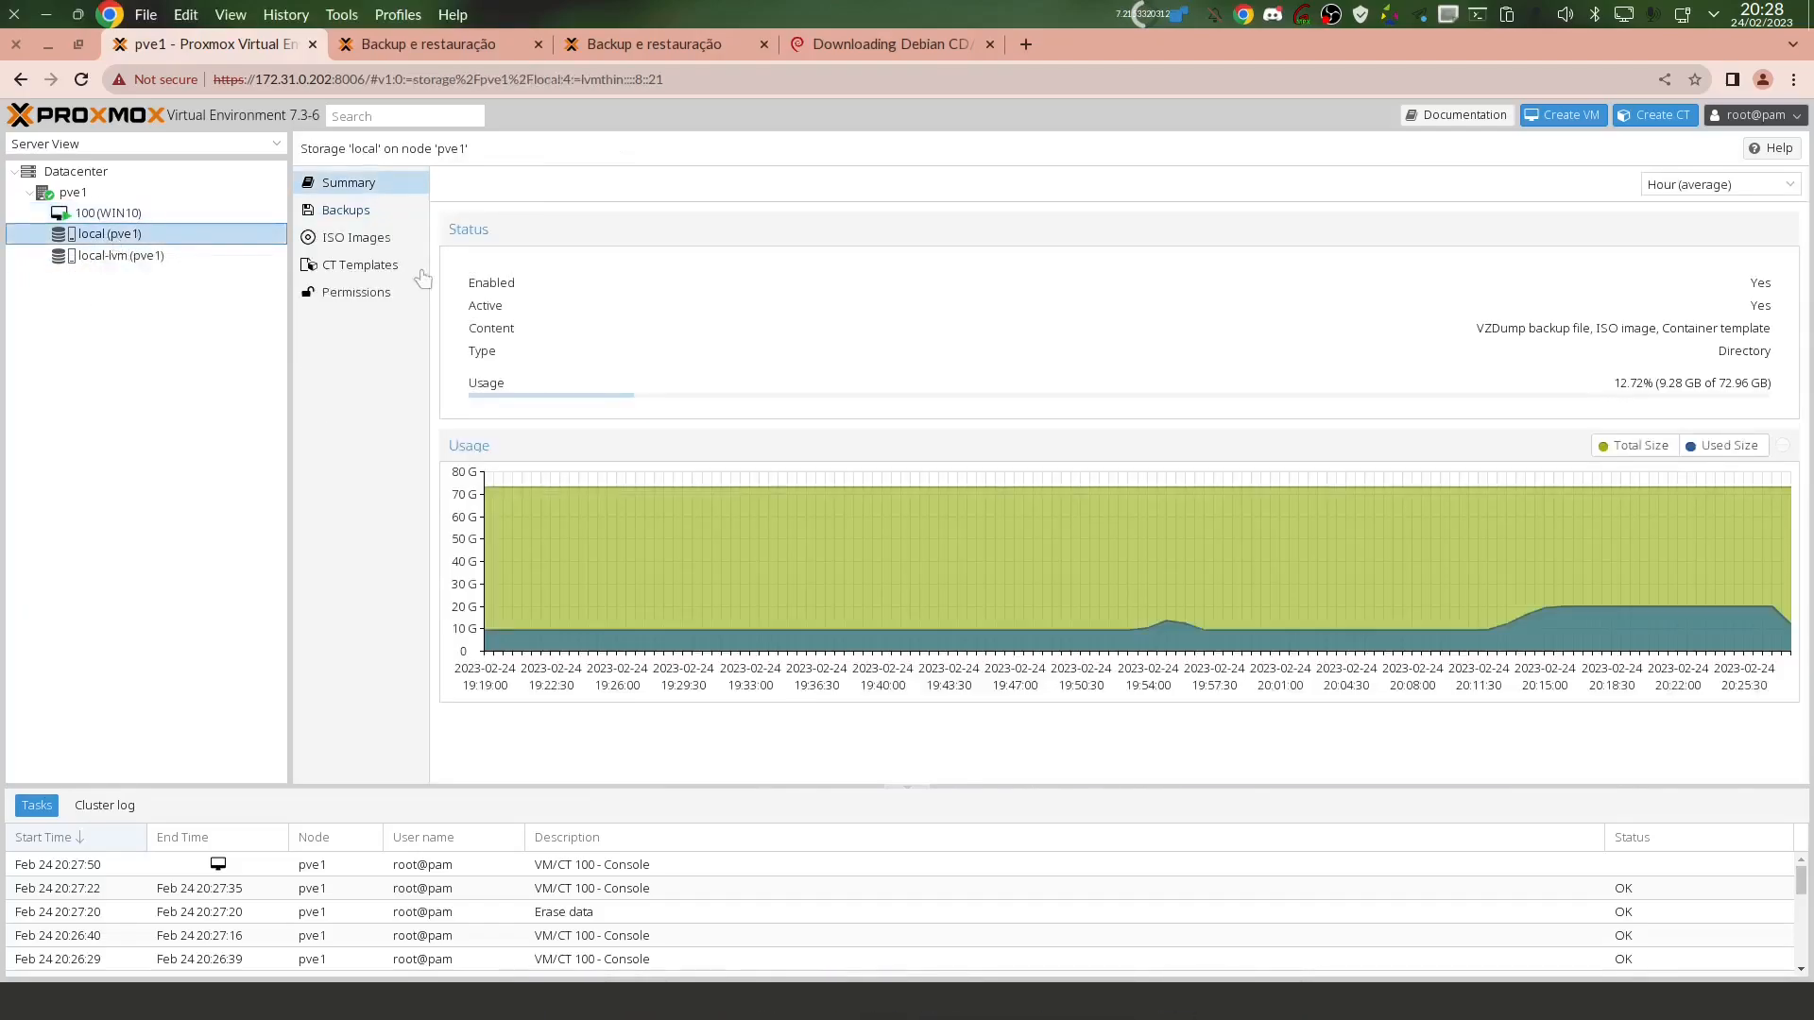
{"action": "left_click_drag", "start_coordinate": [1592, 328], "coordinate": [1466, 335]}
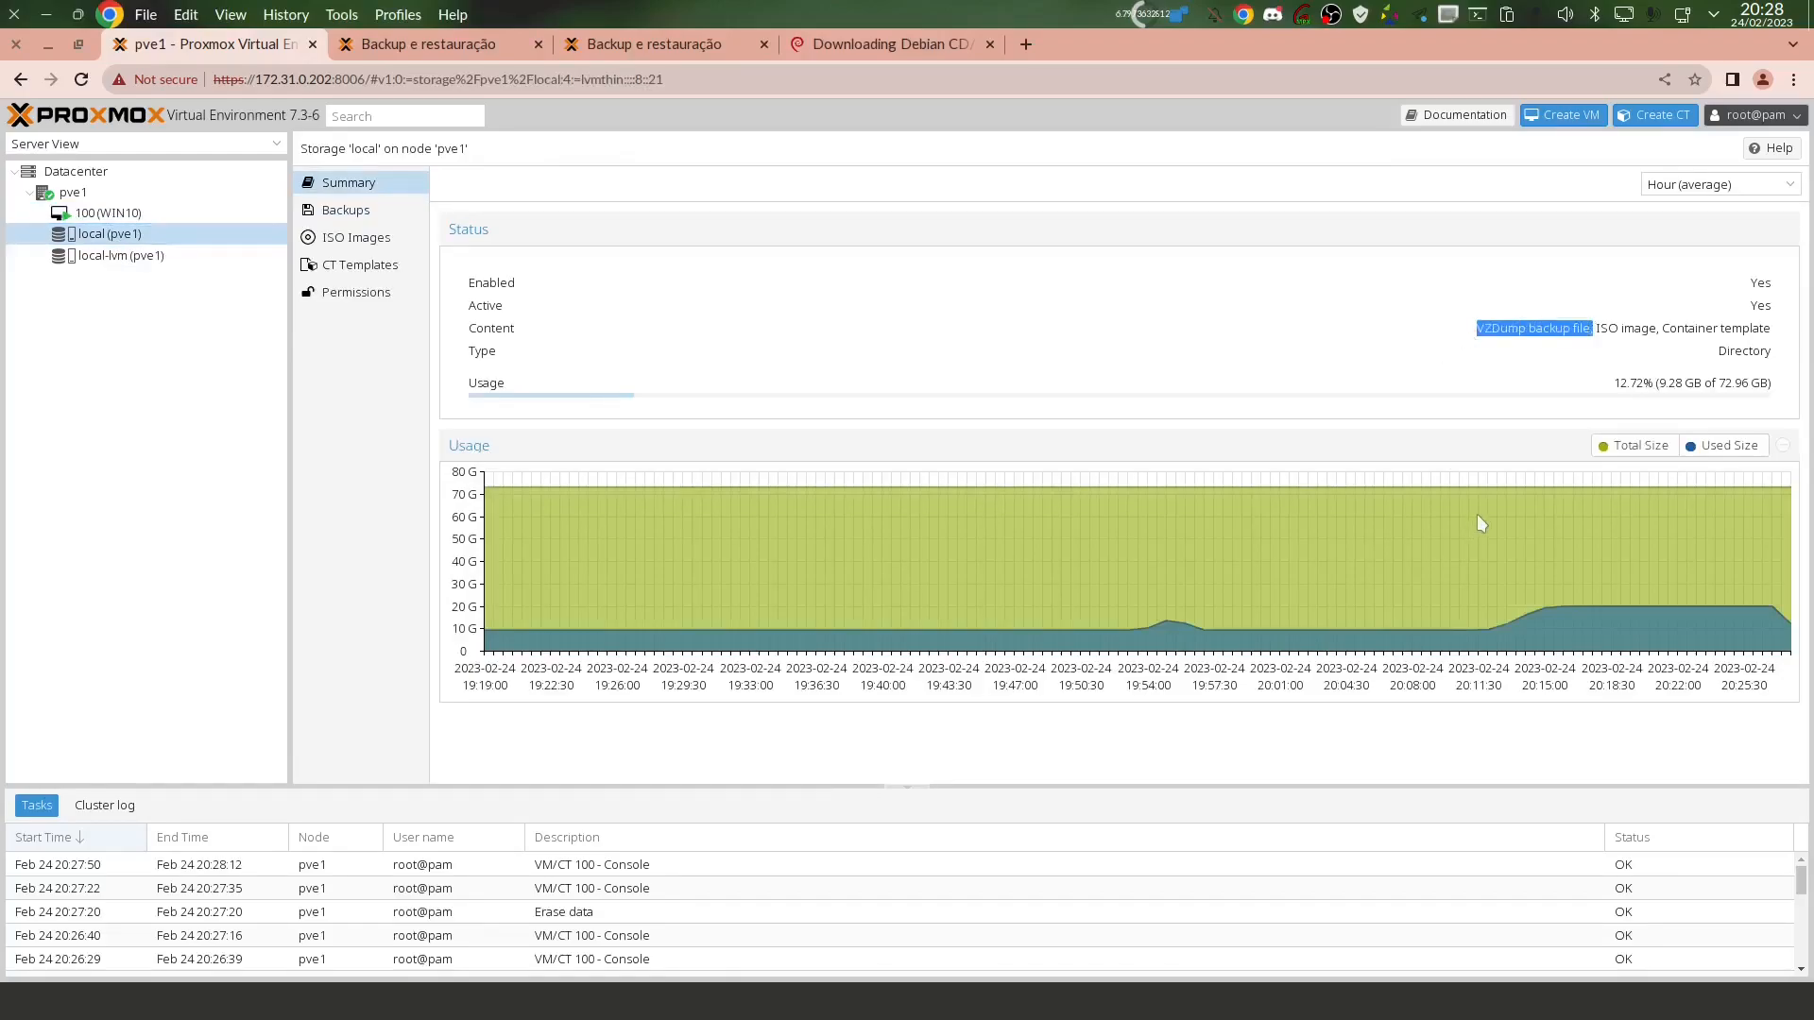
{"action": "left_click", "coordinate": [1596, 328]}
{"action": "left_click_drag", "start_coordinate": [1597, 328], "coordinate": [1761, 329]}
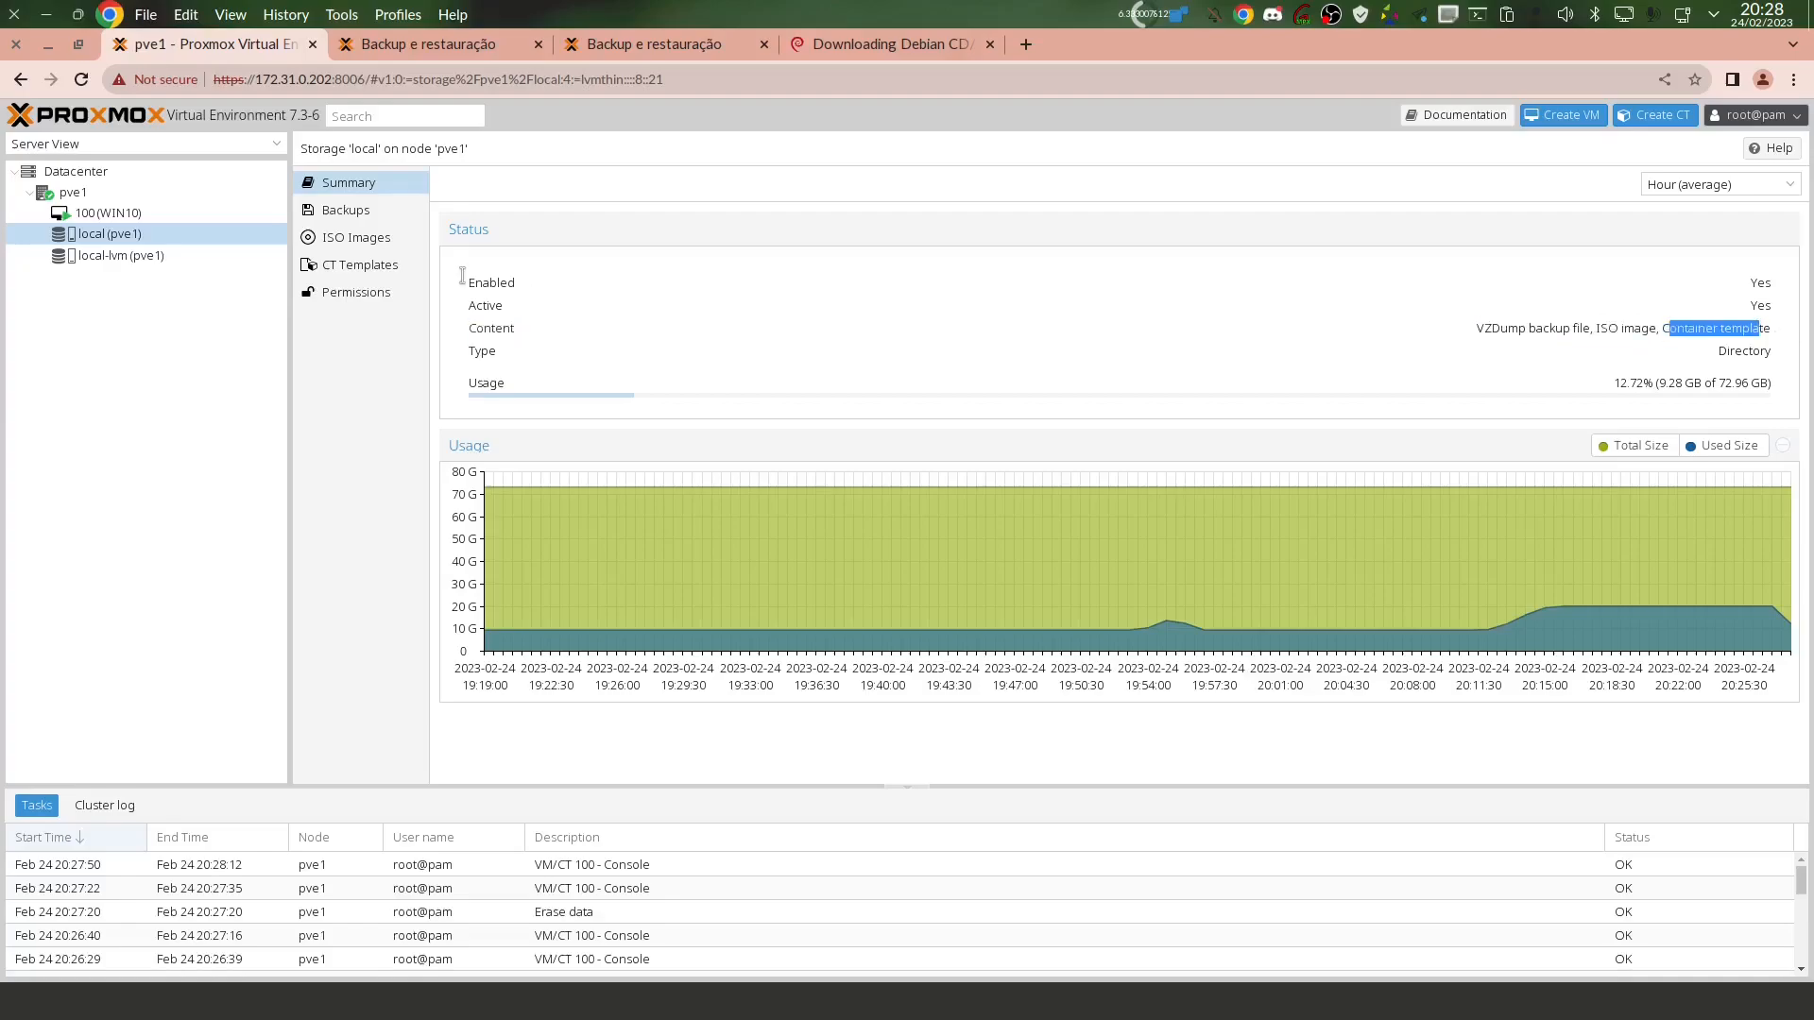
{"action": "left_click", "coordinate": [106, 265]}
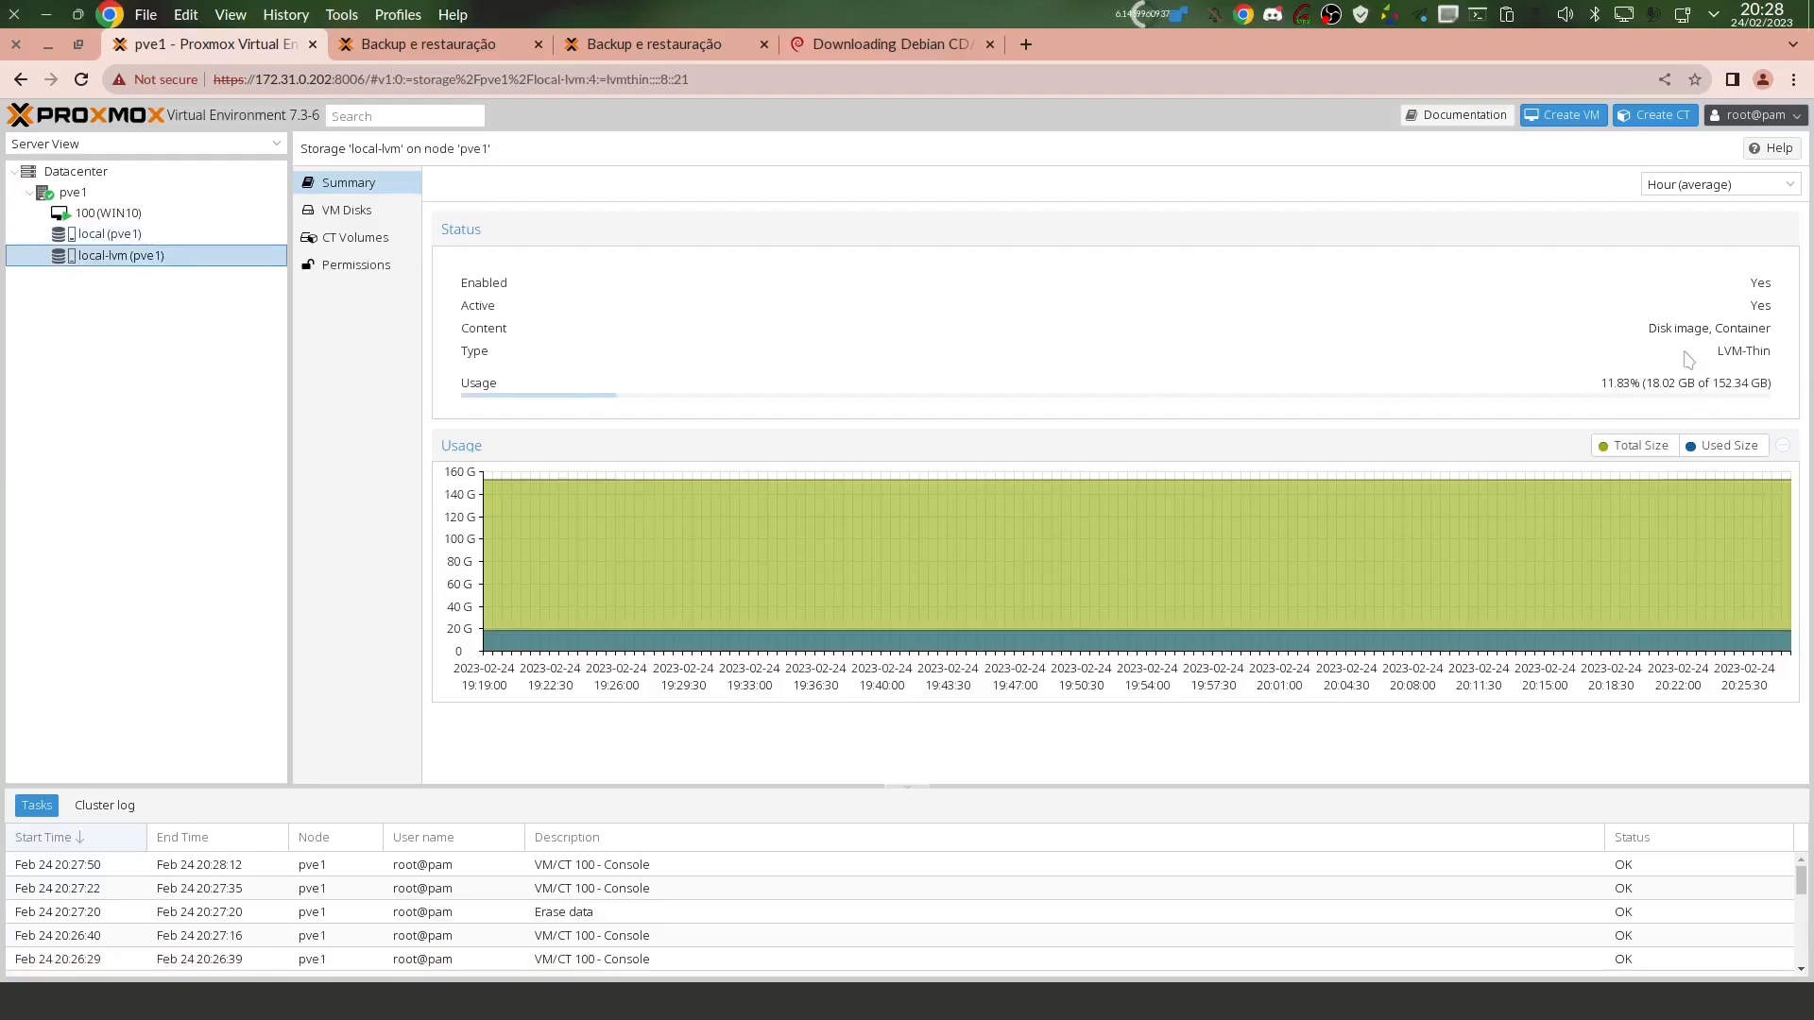
{"action": "triple_click", "coordinate": [1725, 350]}
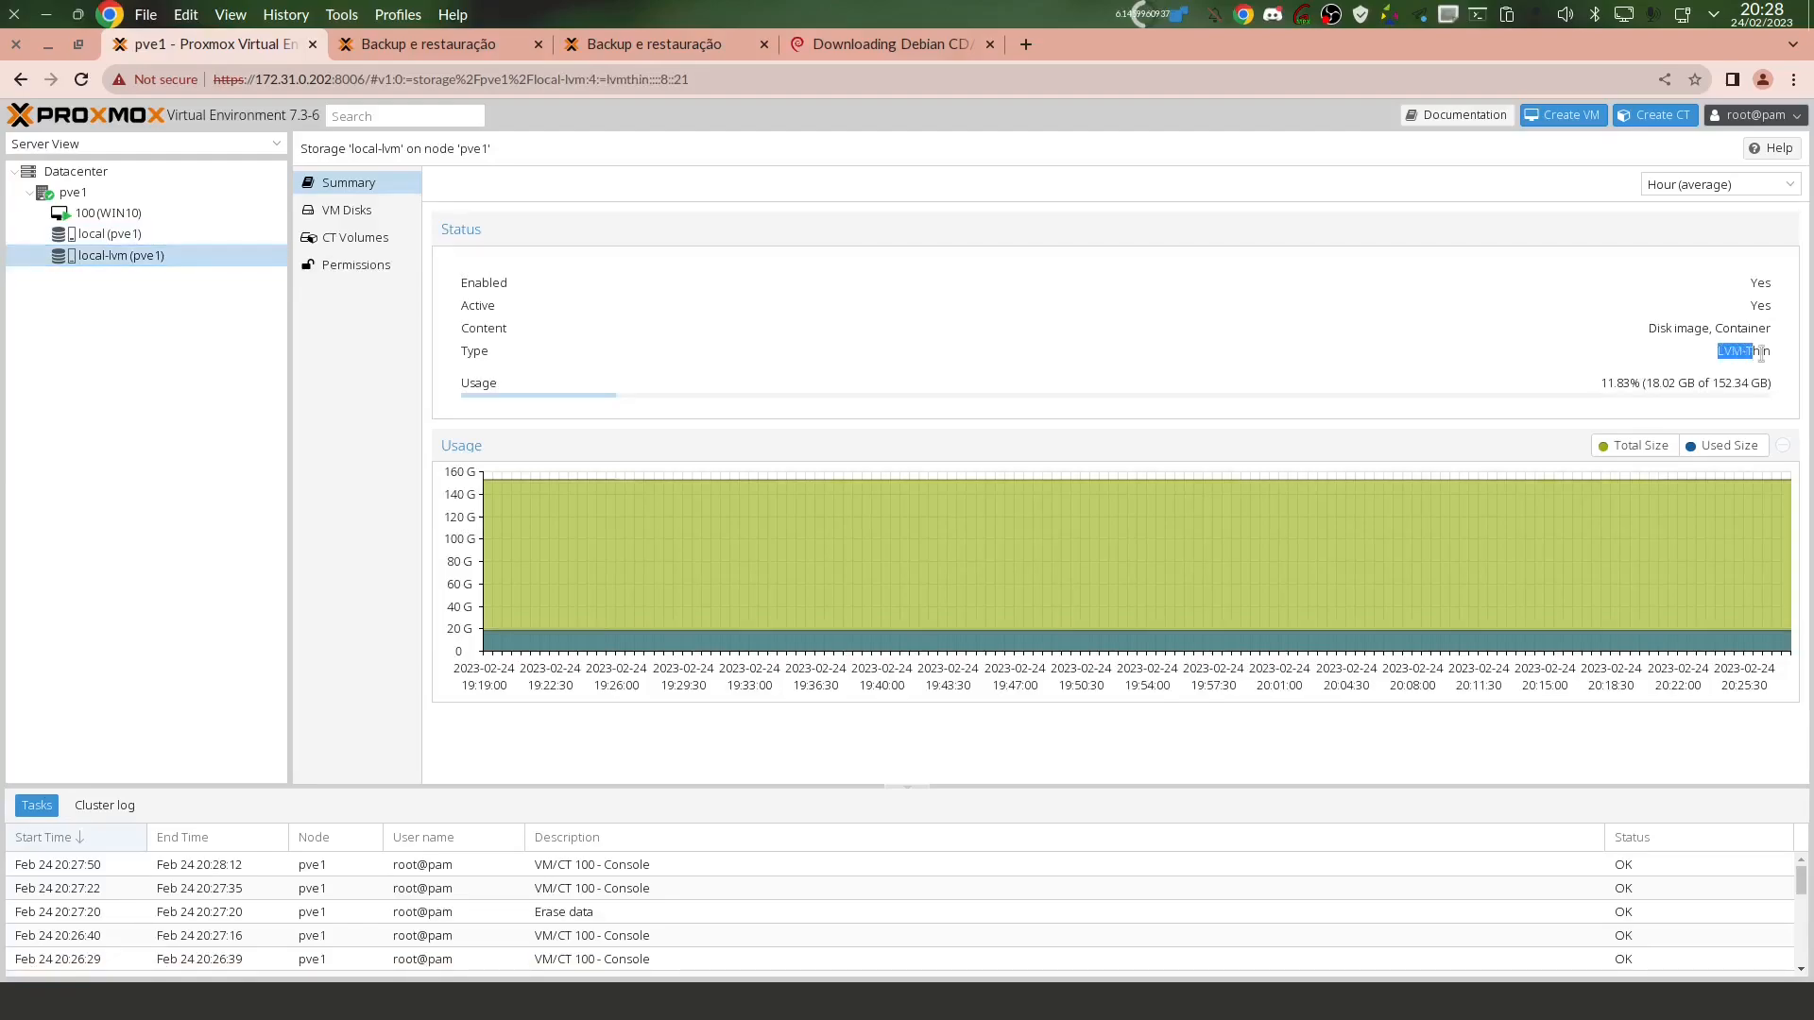
{"action": "left_click_drag", "start_coordinate": [1717, 351], "coordinate": [1763, 351]}
{"action": "left_click", "coordinate": [144, 239]}
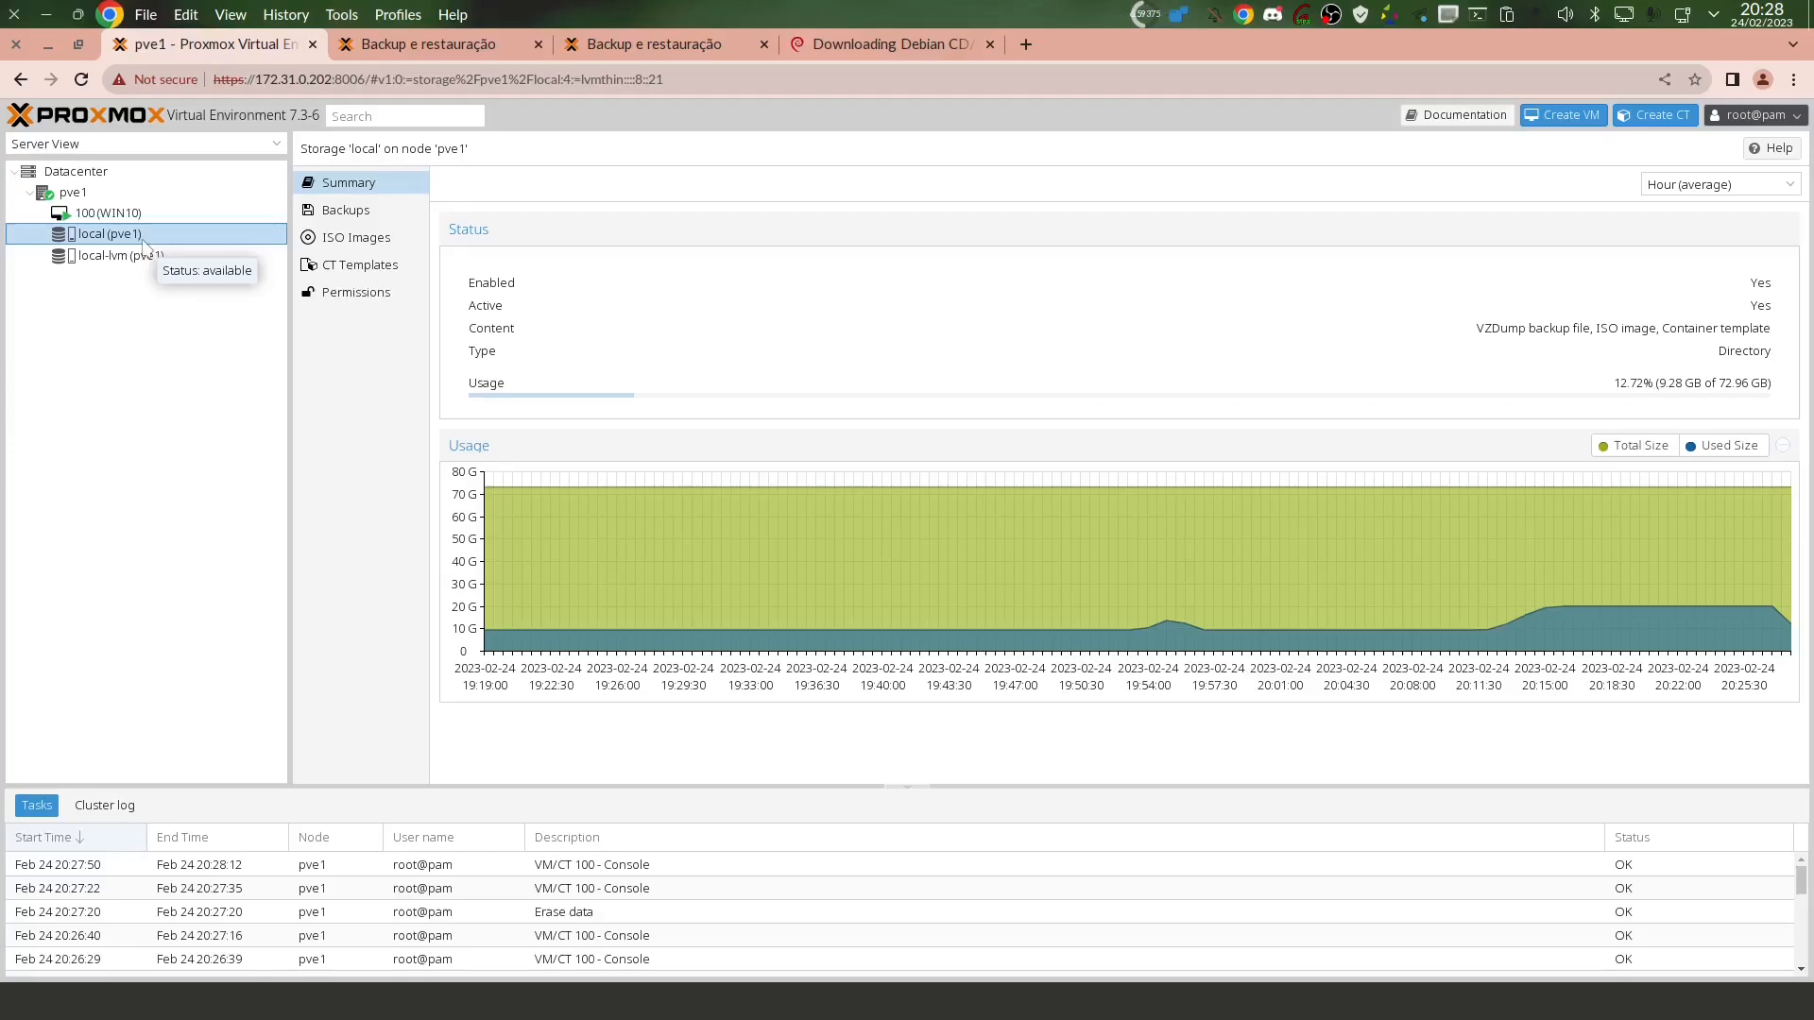
Examine the physical disks of node pve1 and select the /dev/sda hard disk.
{"action": "left_click", "coordinate": [84, 197]}
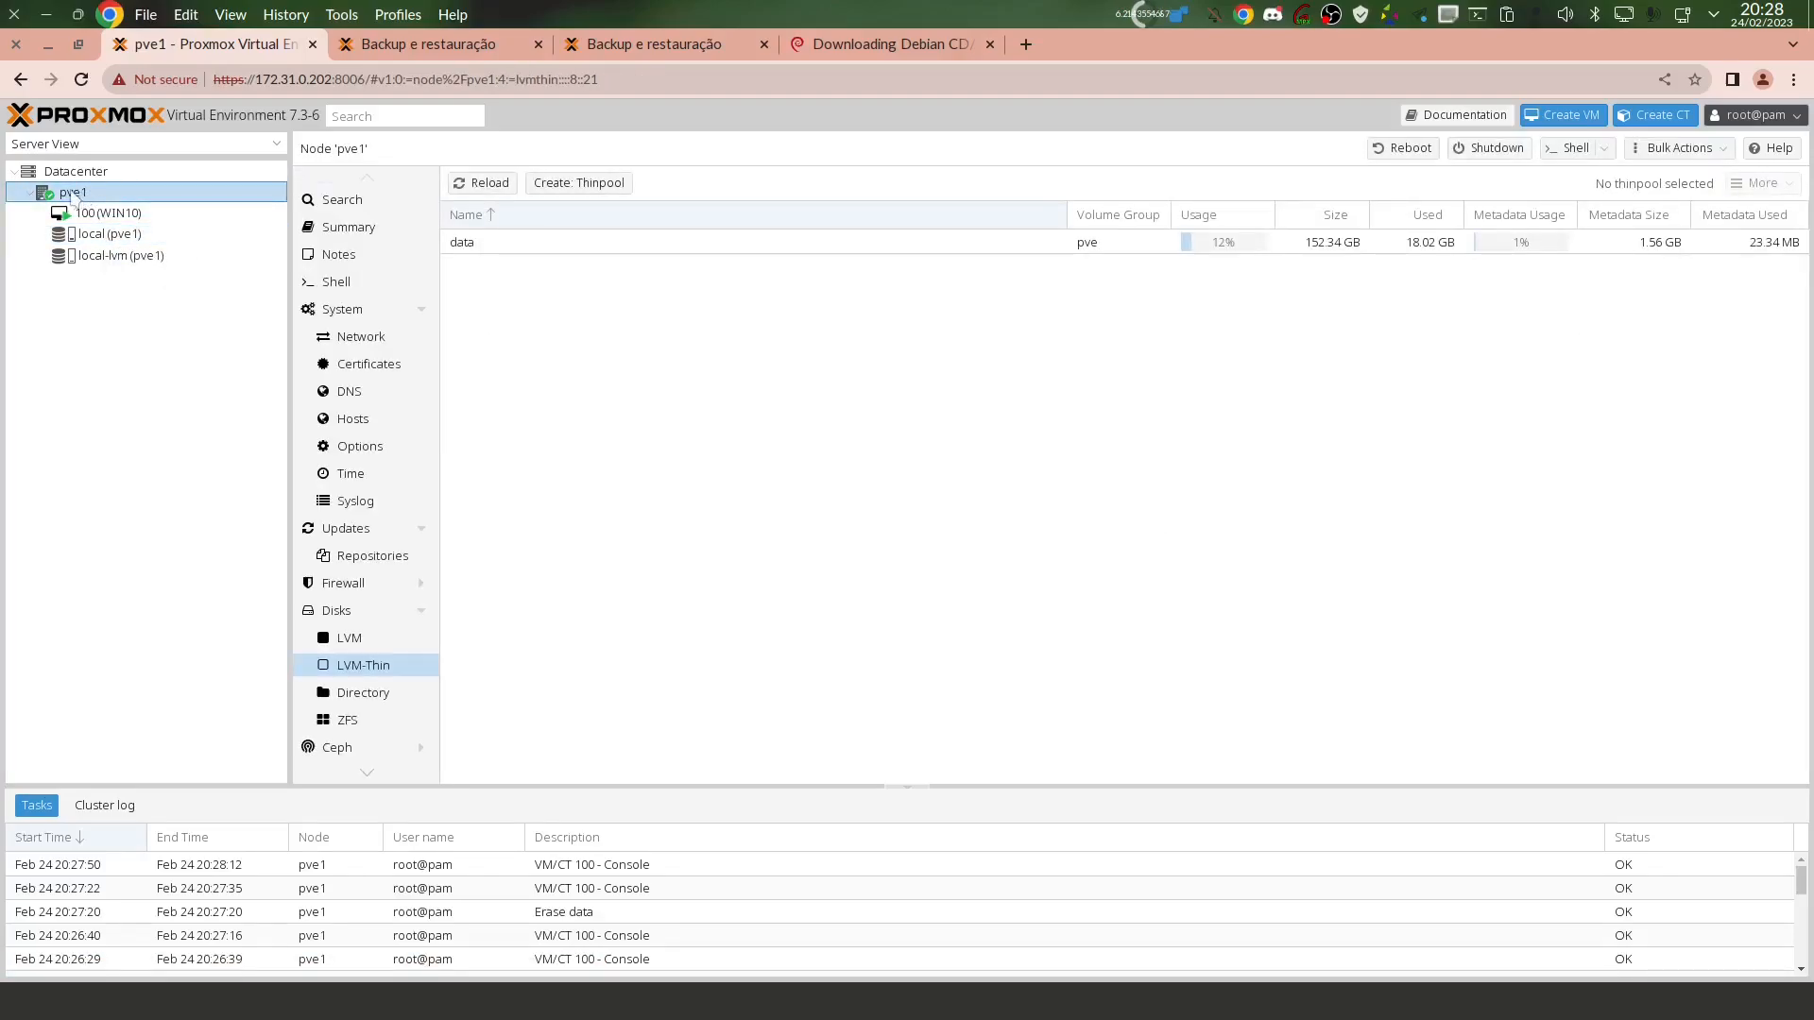
{"action": "left_click", "coordinate": [337, 615]}
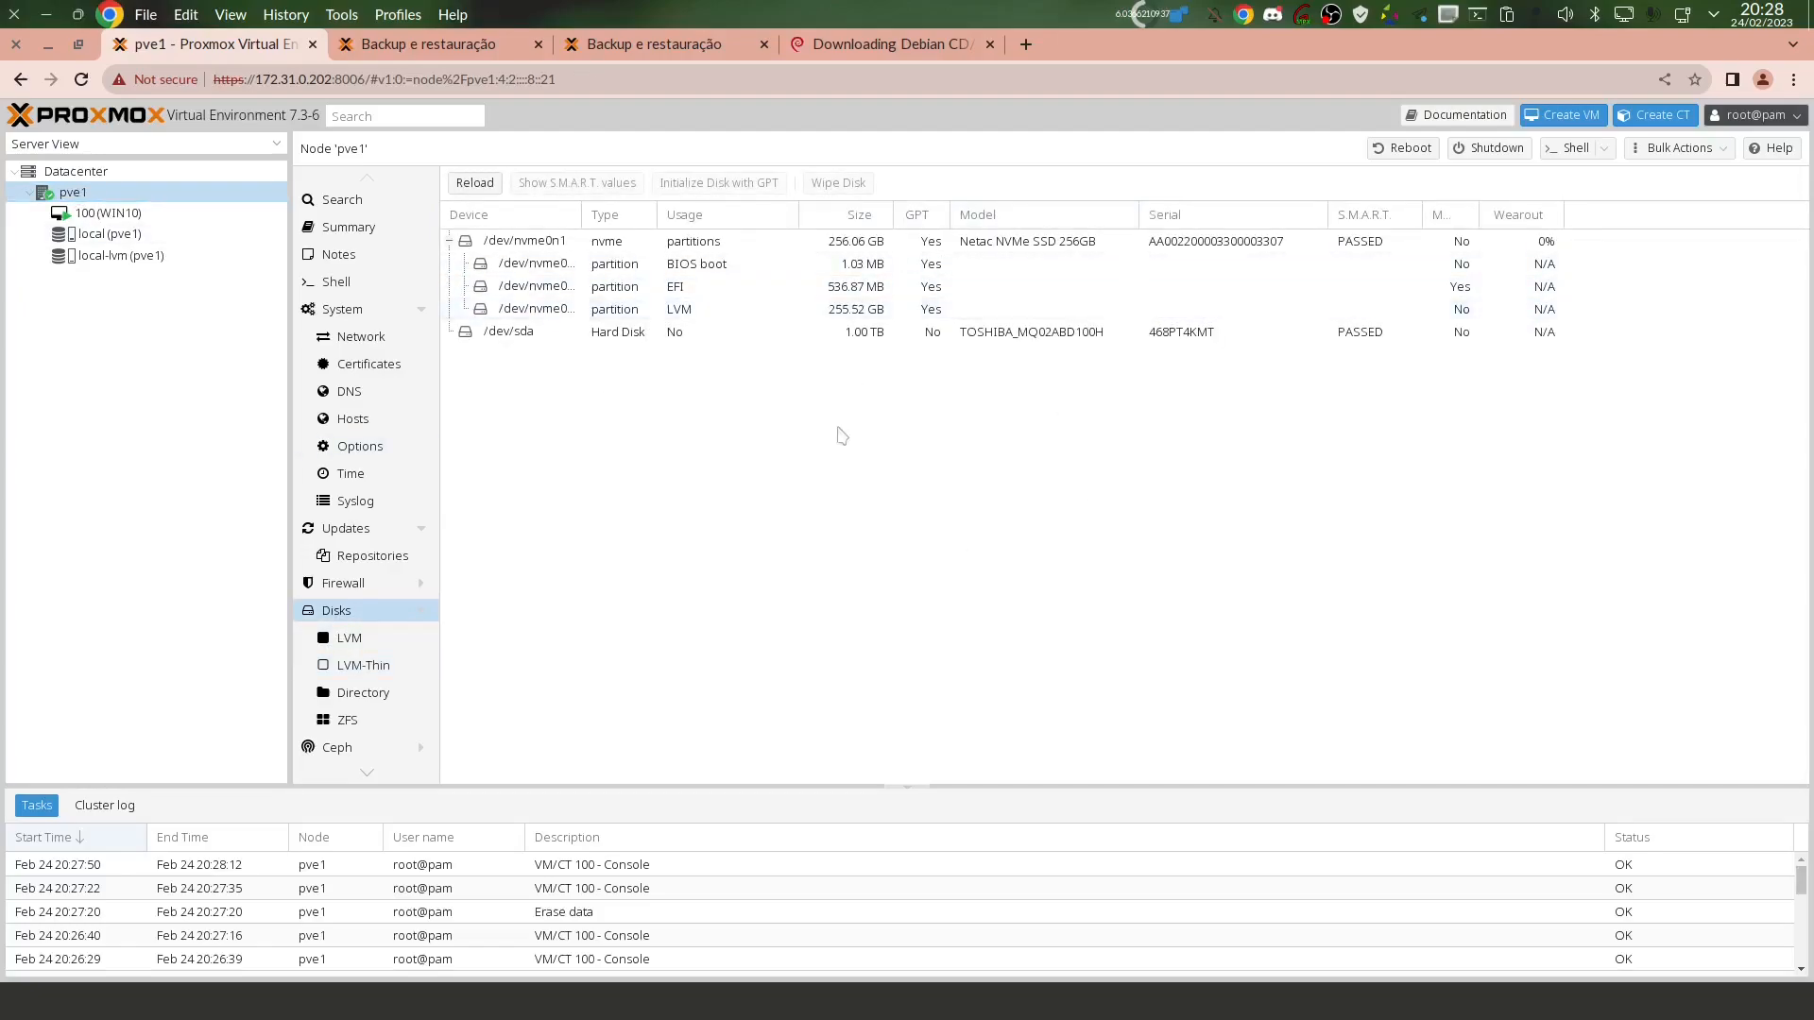
{"action": "left_click", "coordinate": [535, 333]}
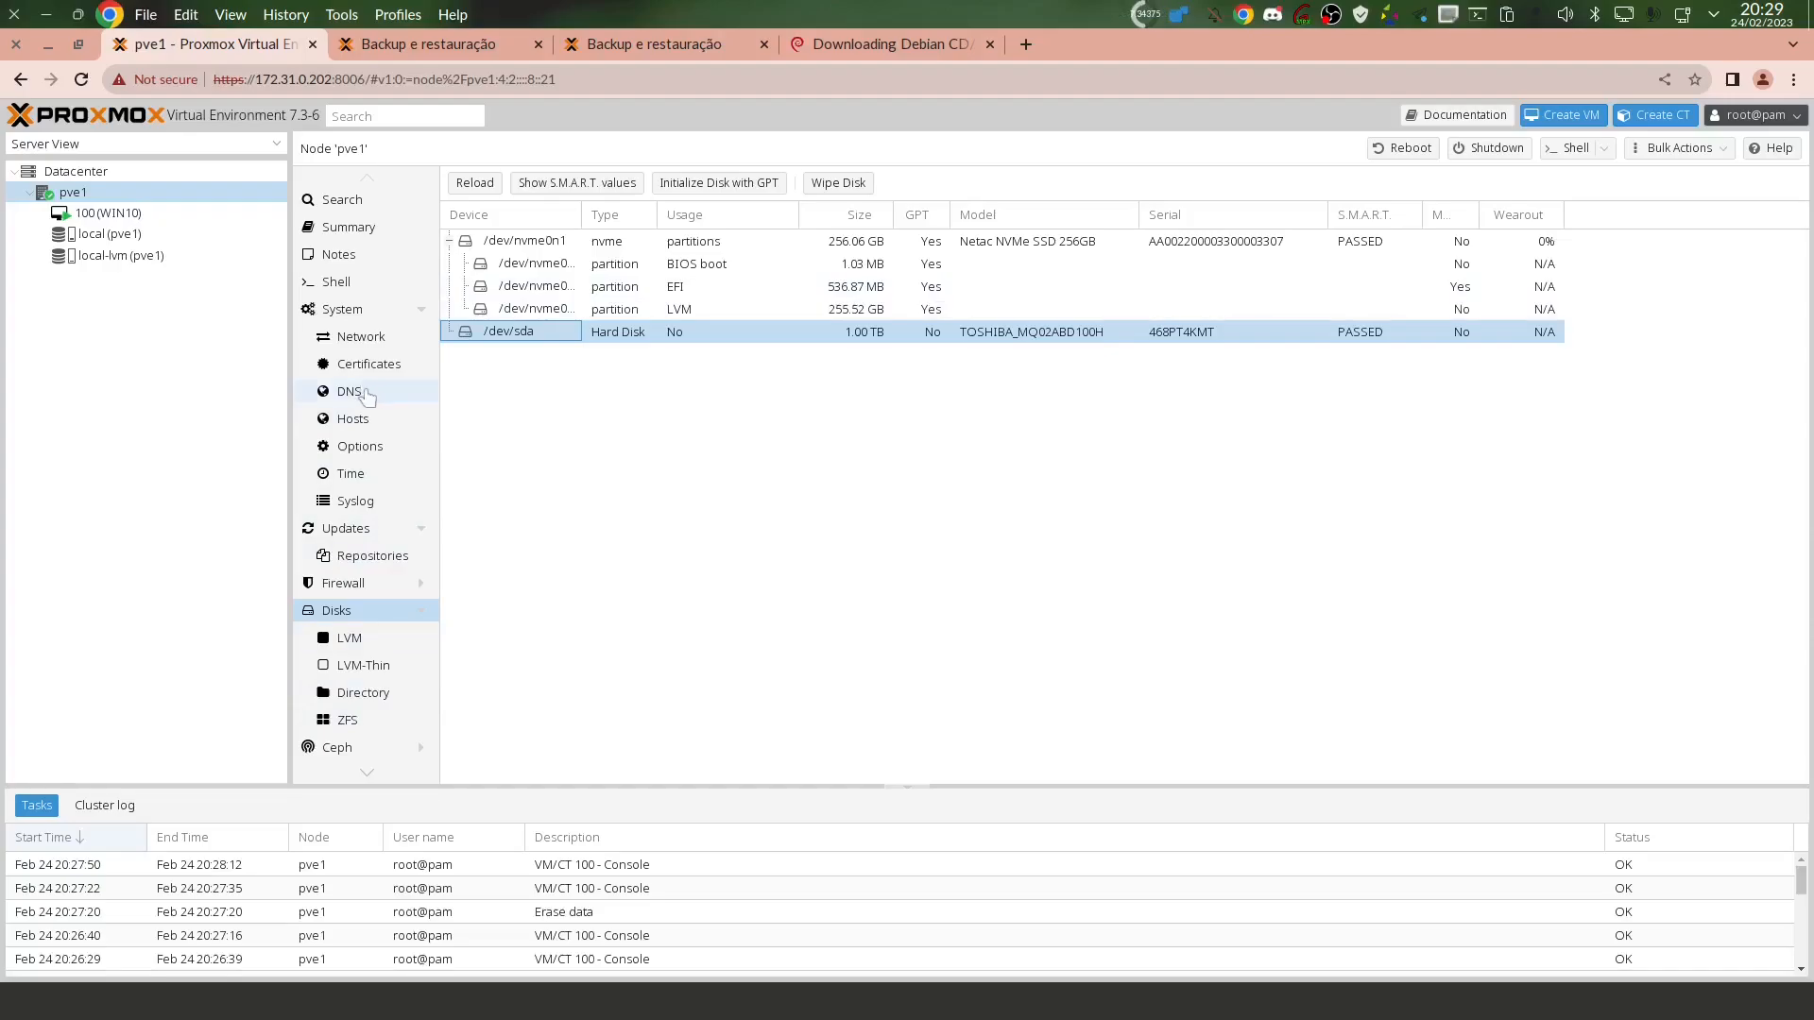
Start adding an NFS storage at the Datacenter level and restrict it to node pve1.
{"action": "double_click", "coordinate": [81, 194]}
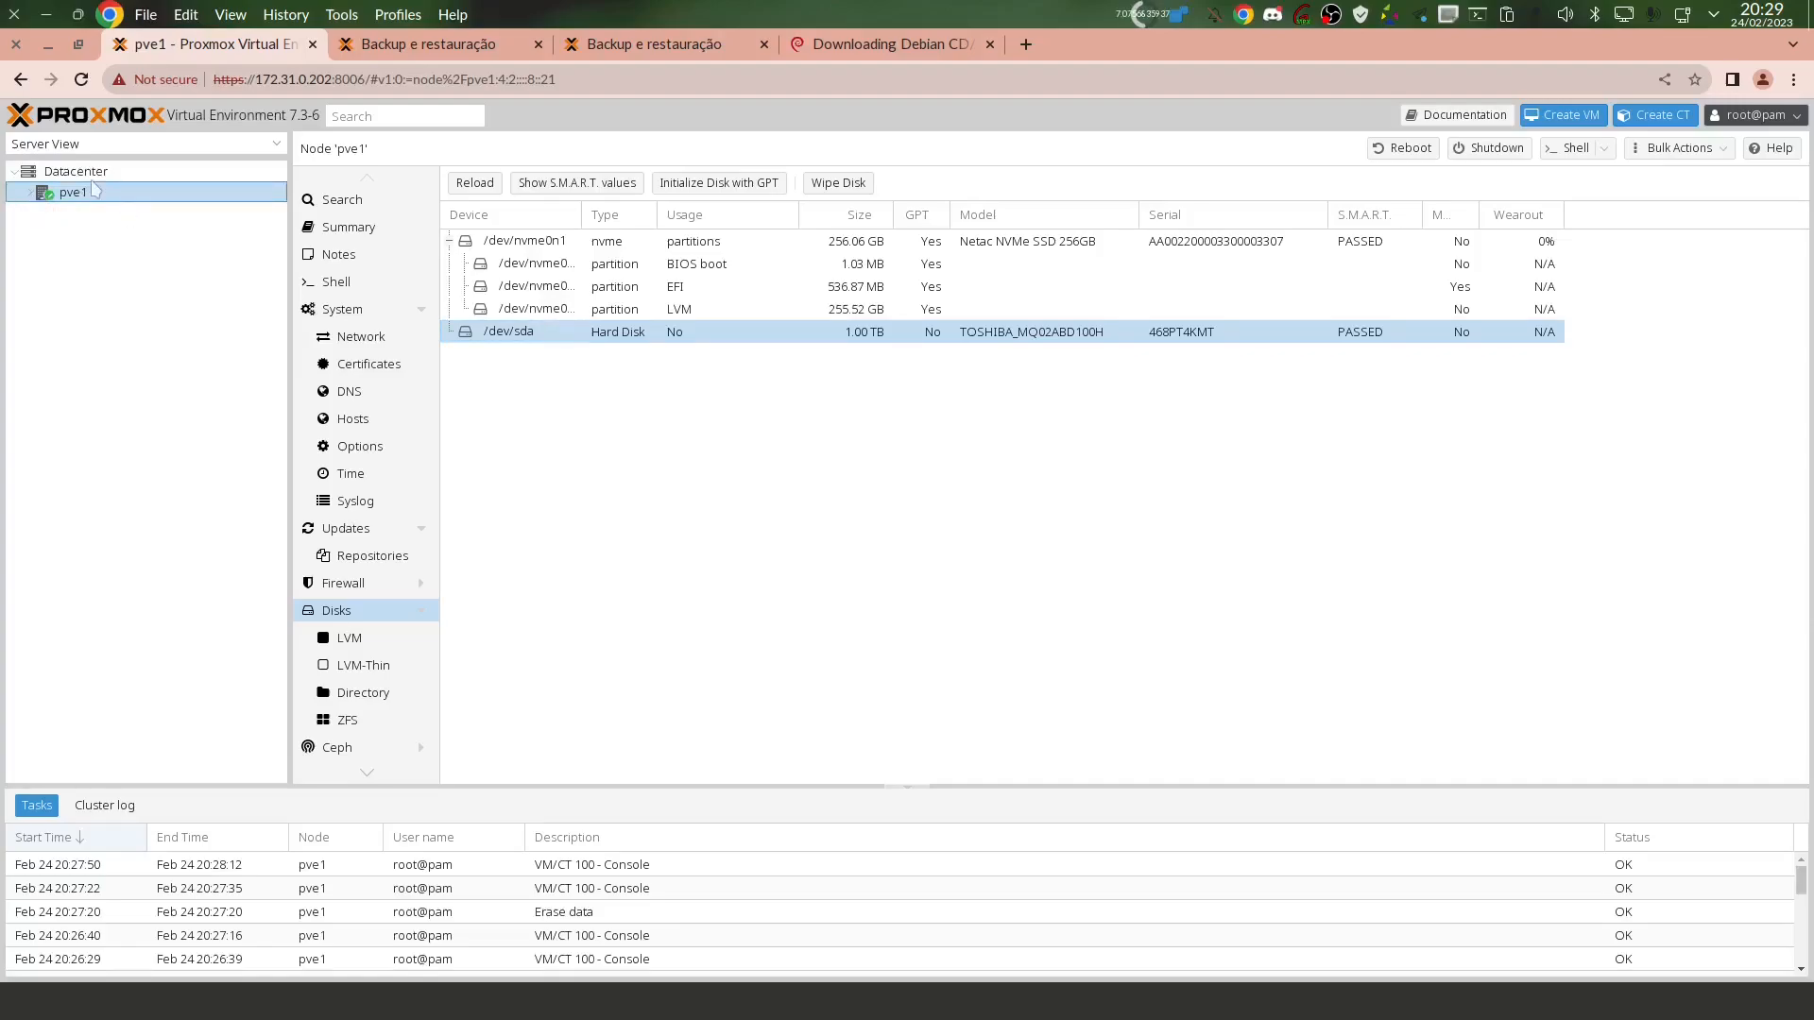
{"action": "left_click", "coordinate": [109, 171]}
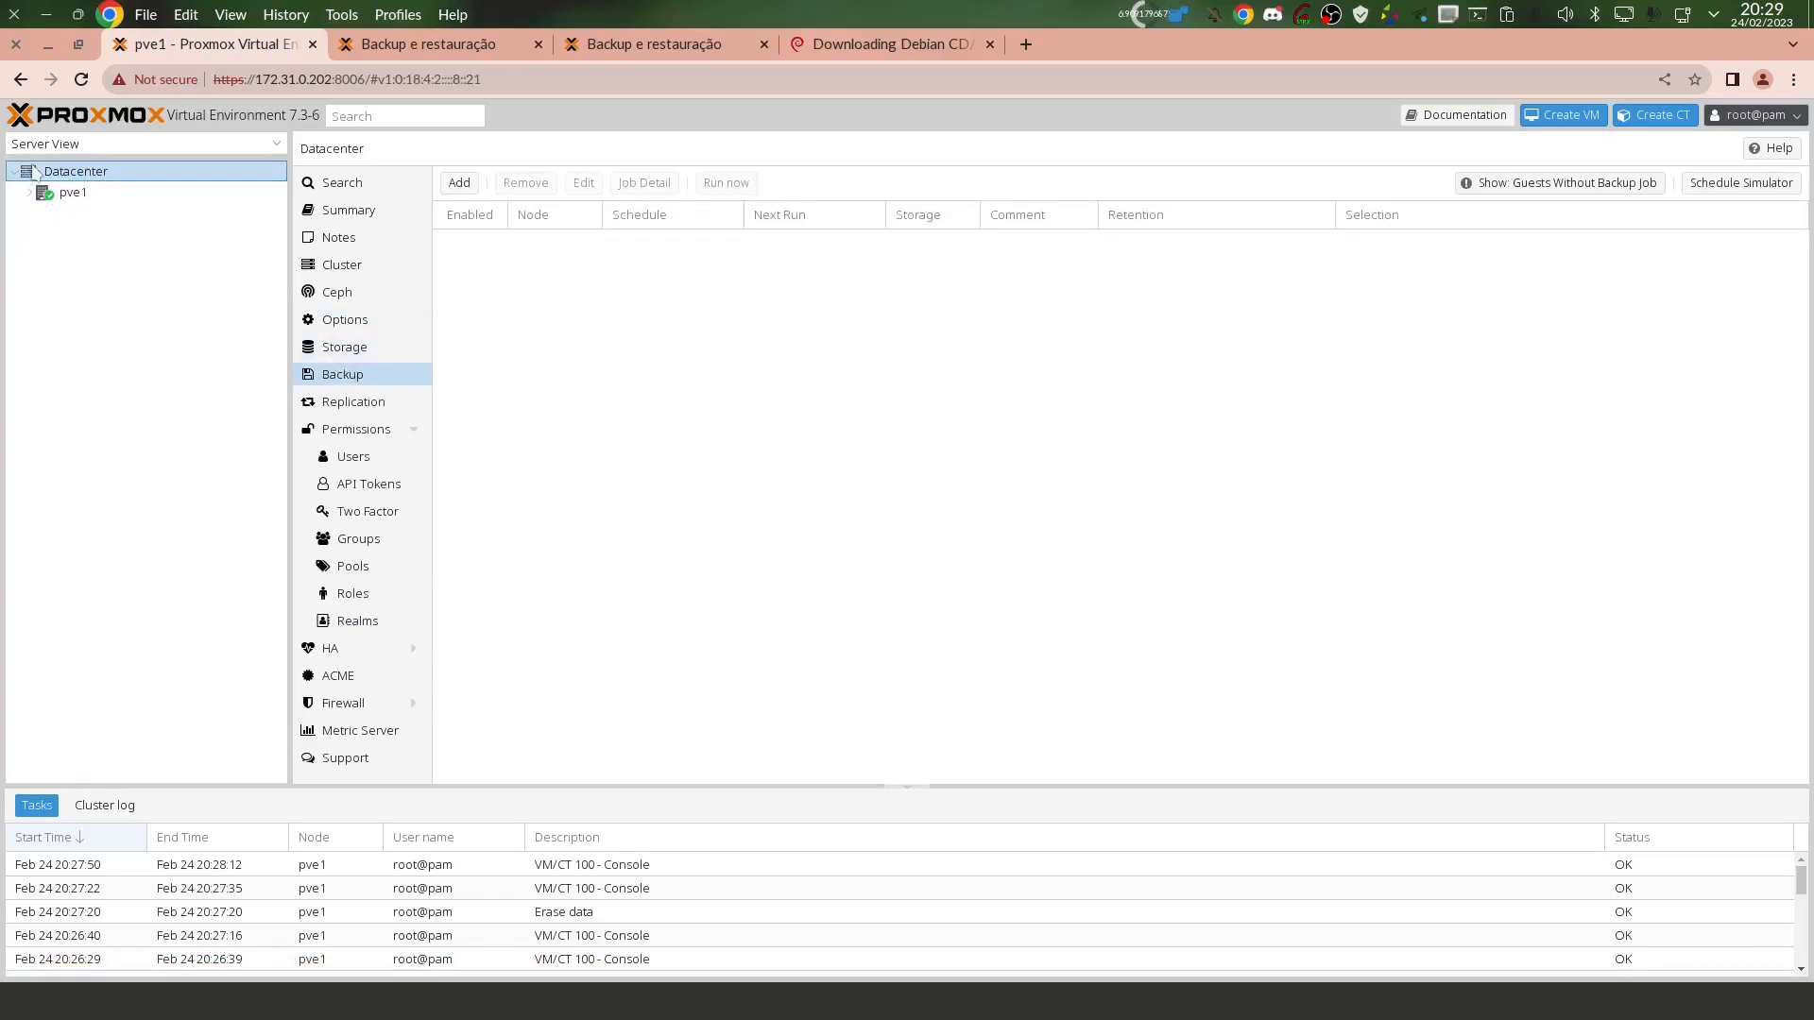
{"action": "left_click", "coordinate": [342, 349]}
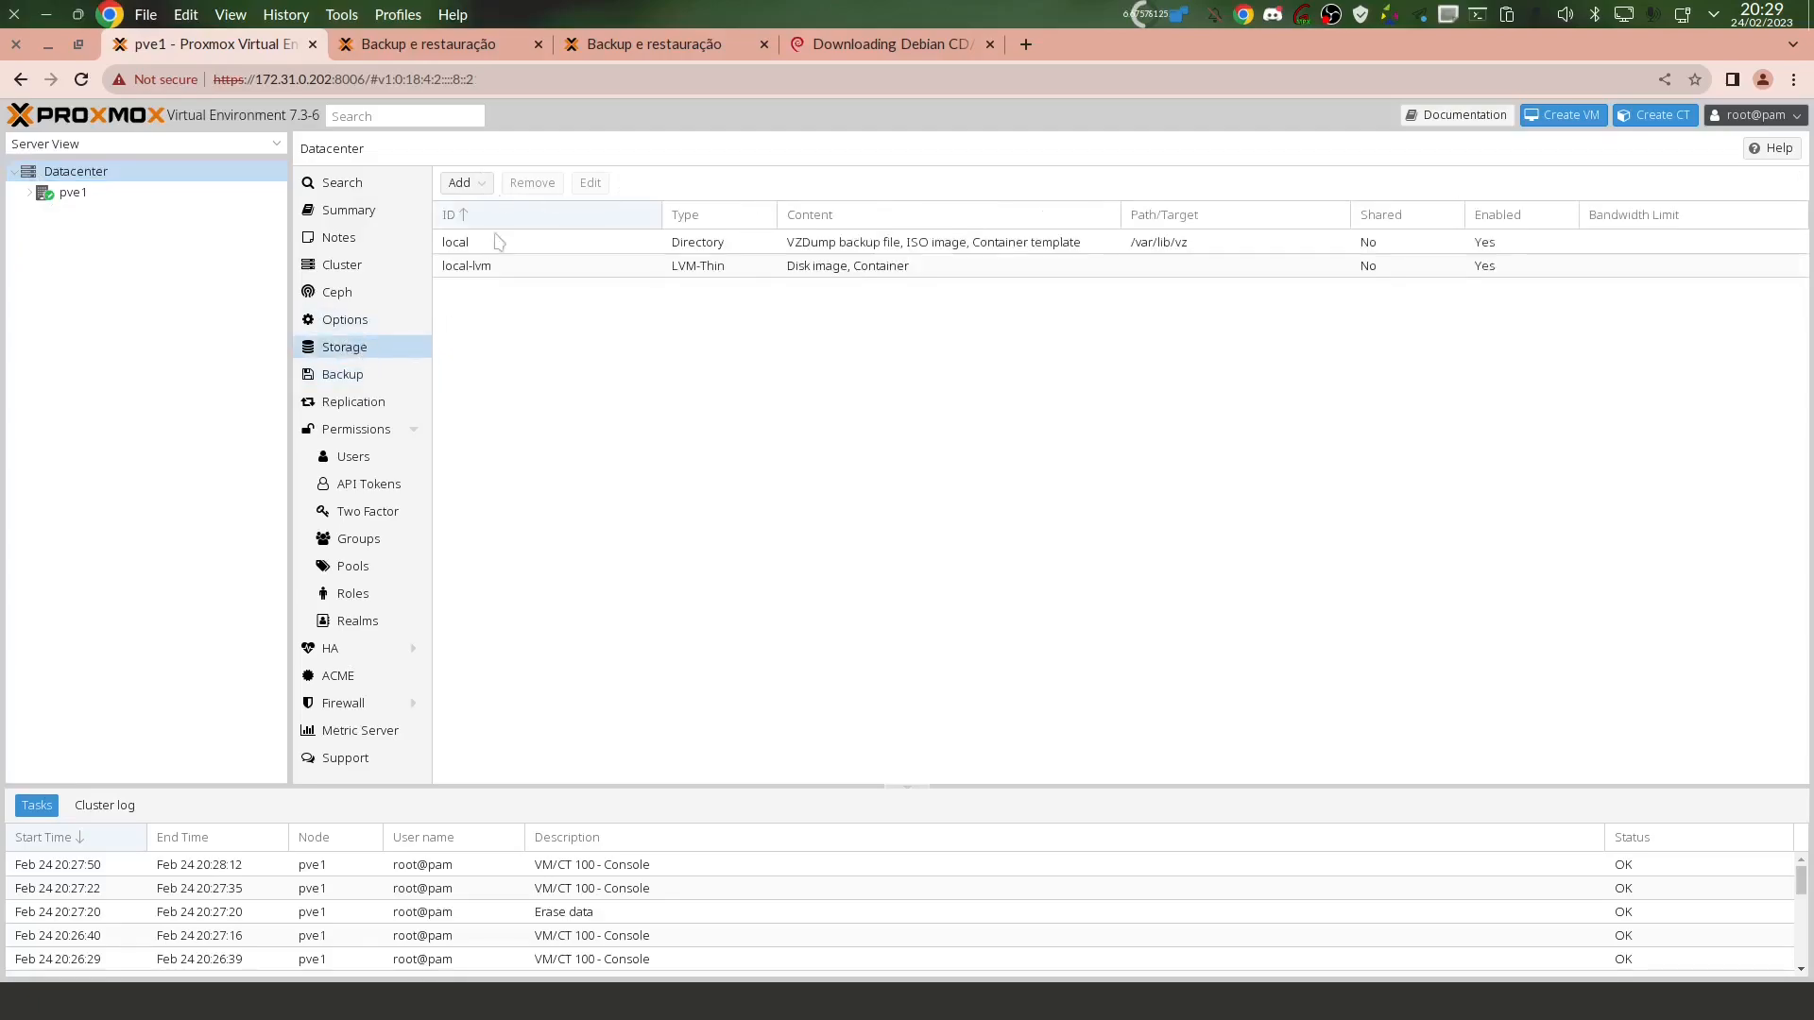
{"action": "left_click", "coordinate": [477, 186]}
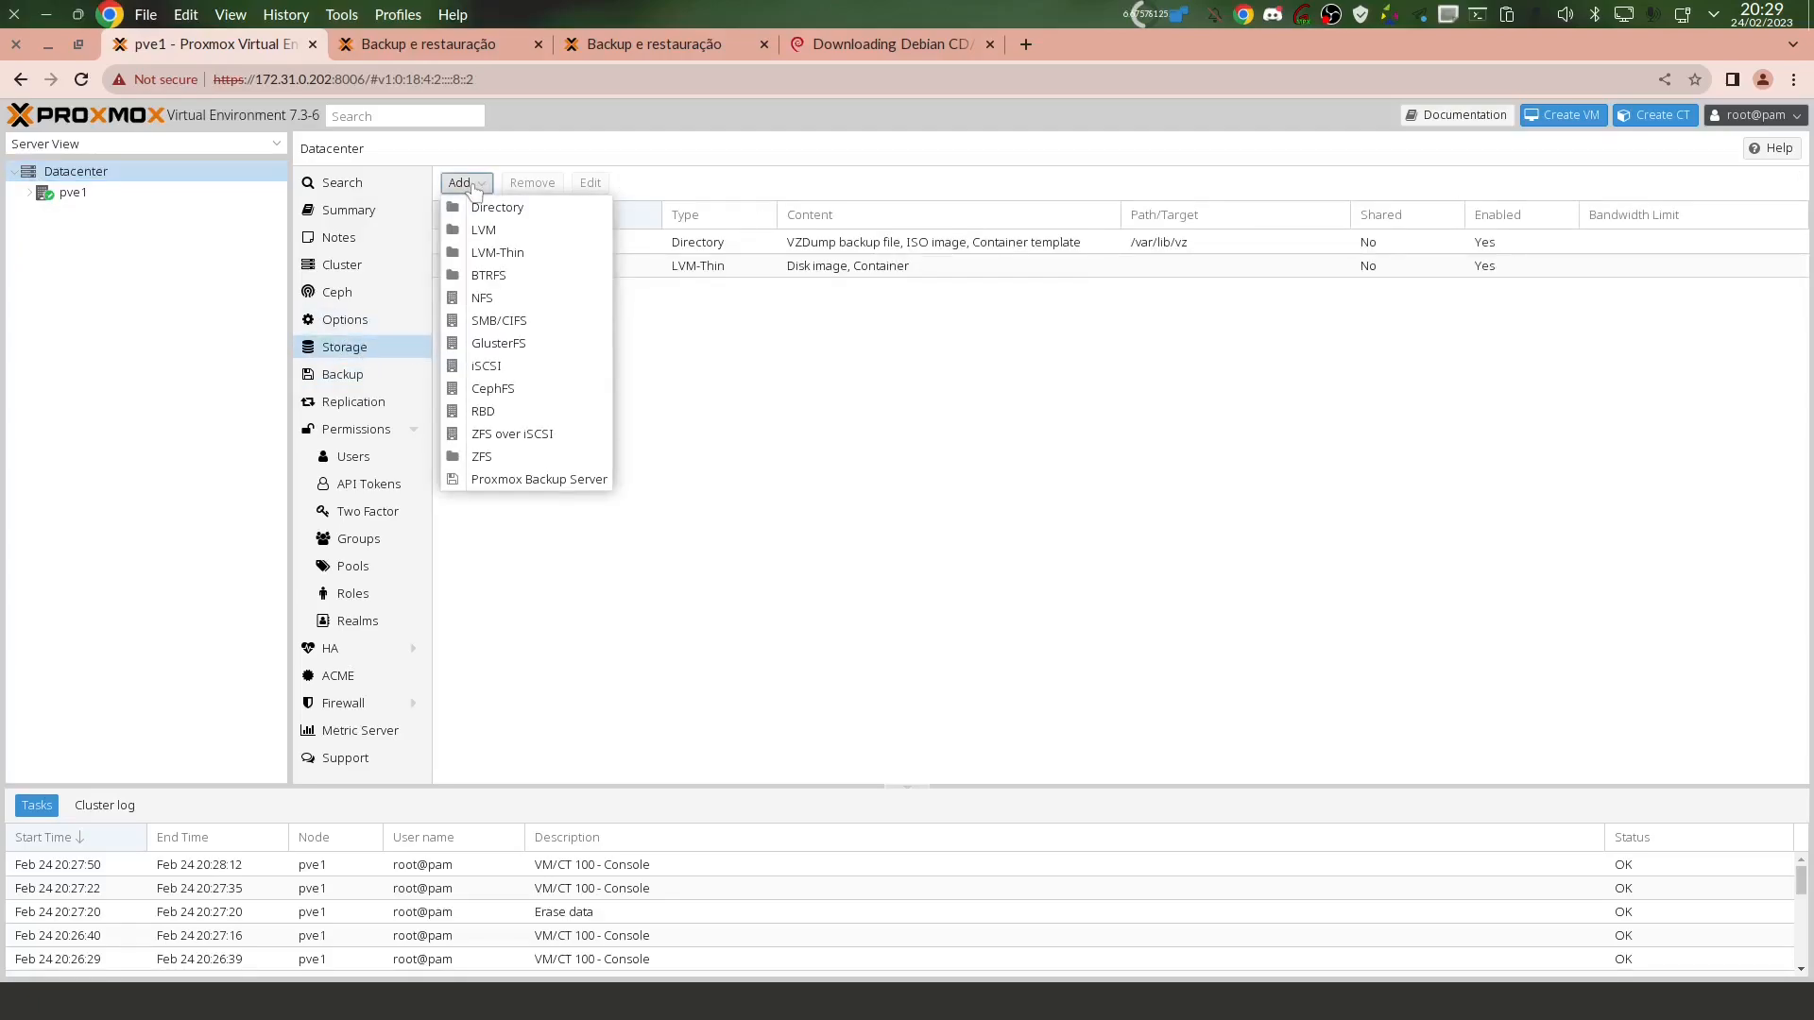
{"action": "left_click", "coordinate": [503, 300]}
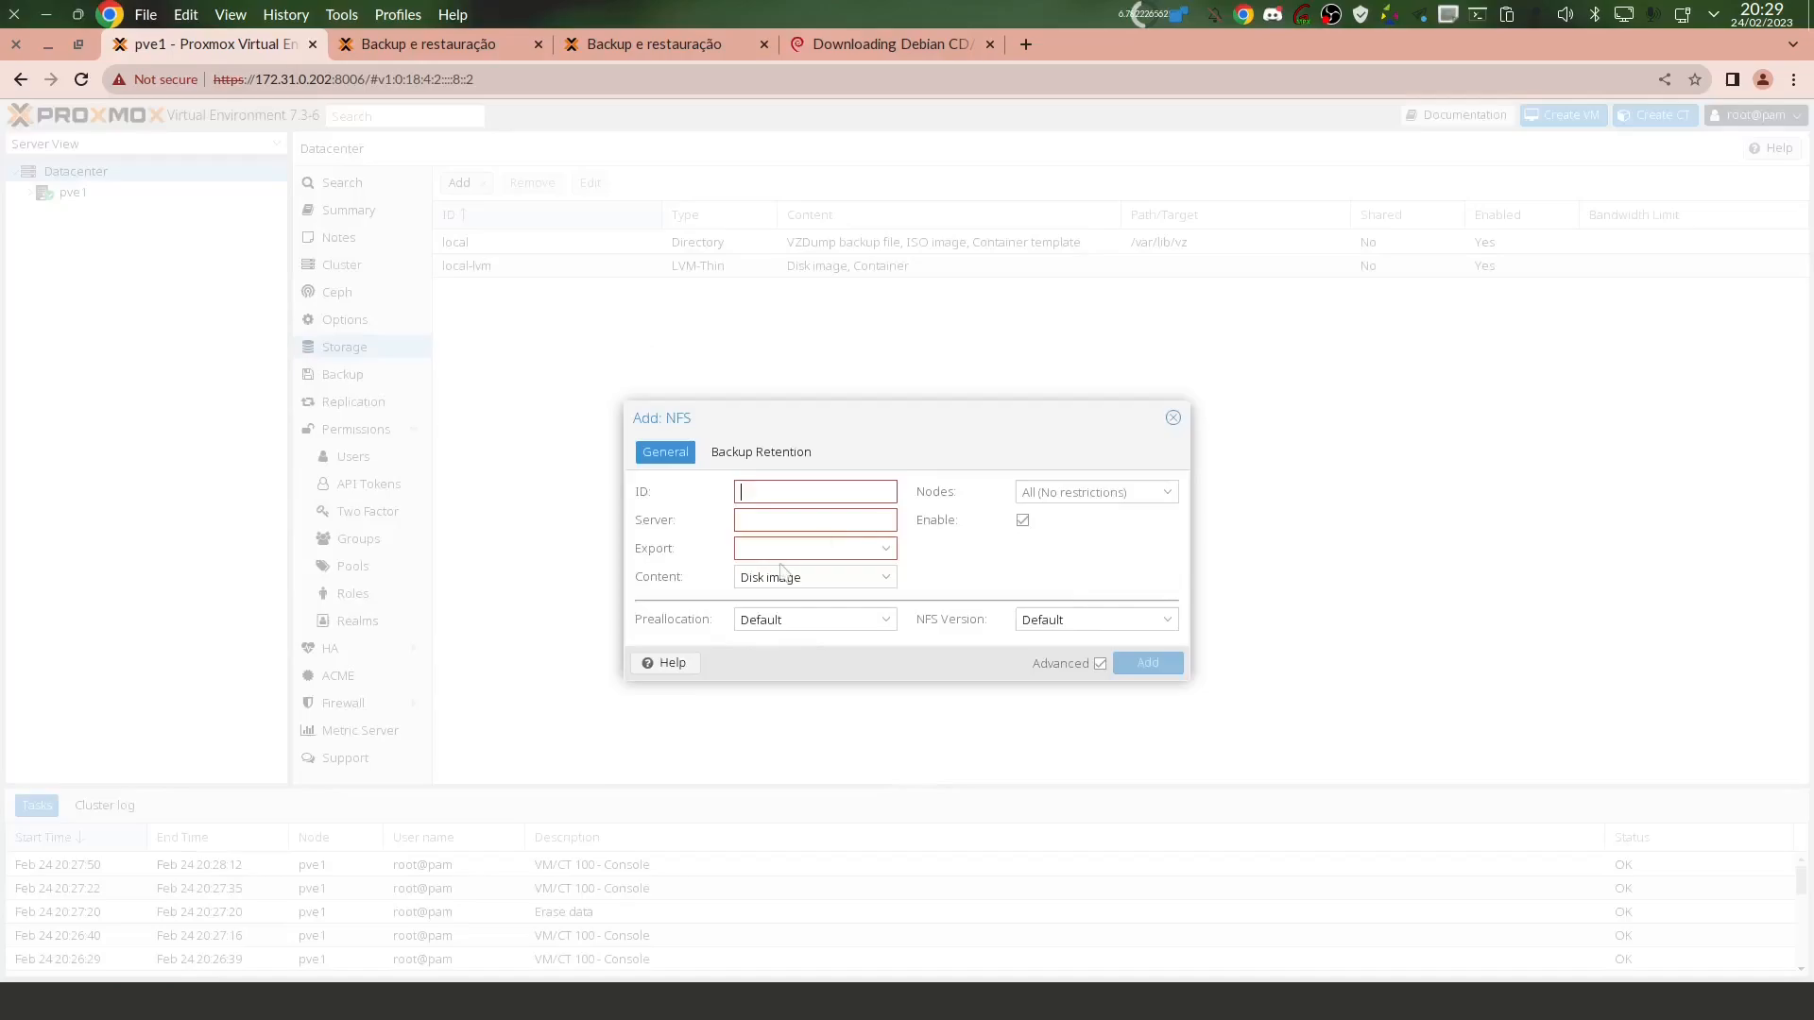
{"action": "left_click", "coordinate": [1148, 492]}
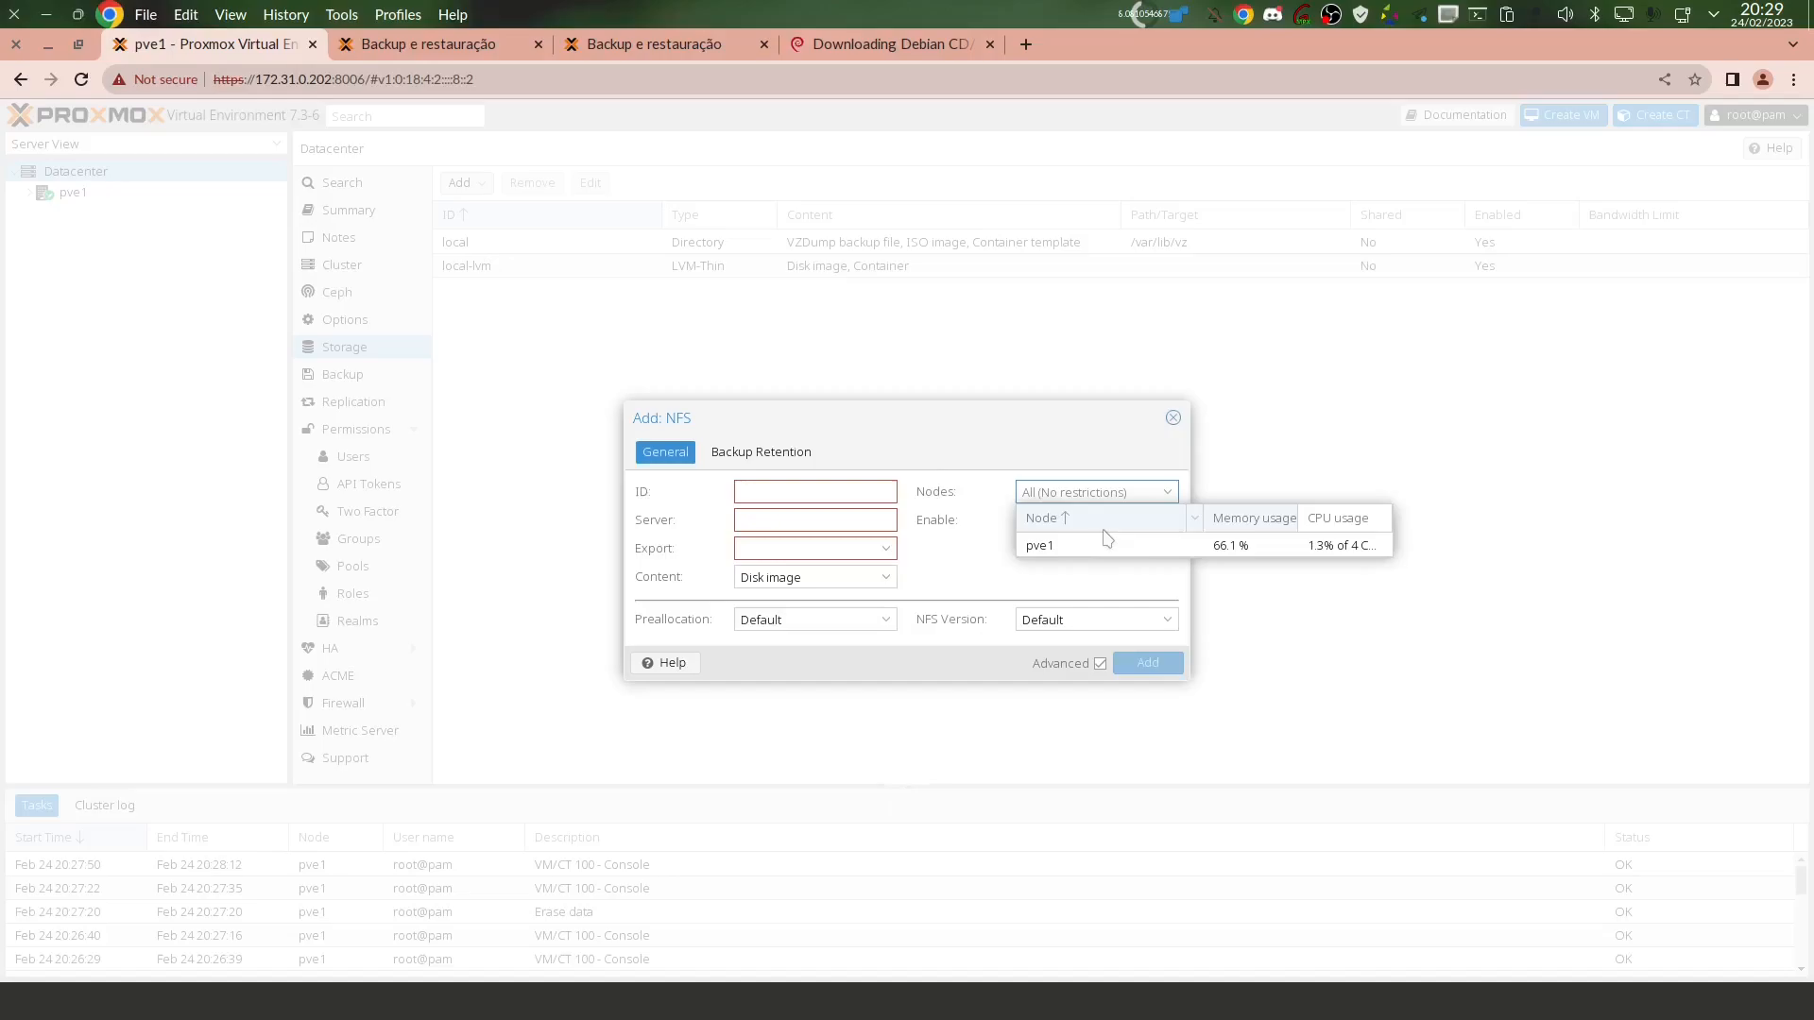
{"action": "left_click", "coordinate": [1043, 545]}
{"action": "left_click", "coordinate": [746, 491]}
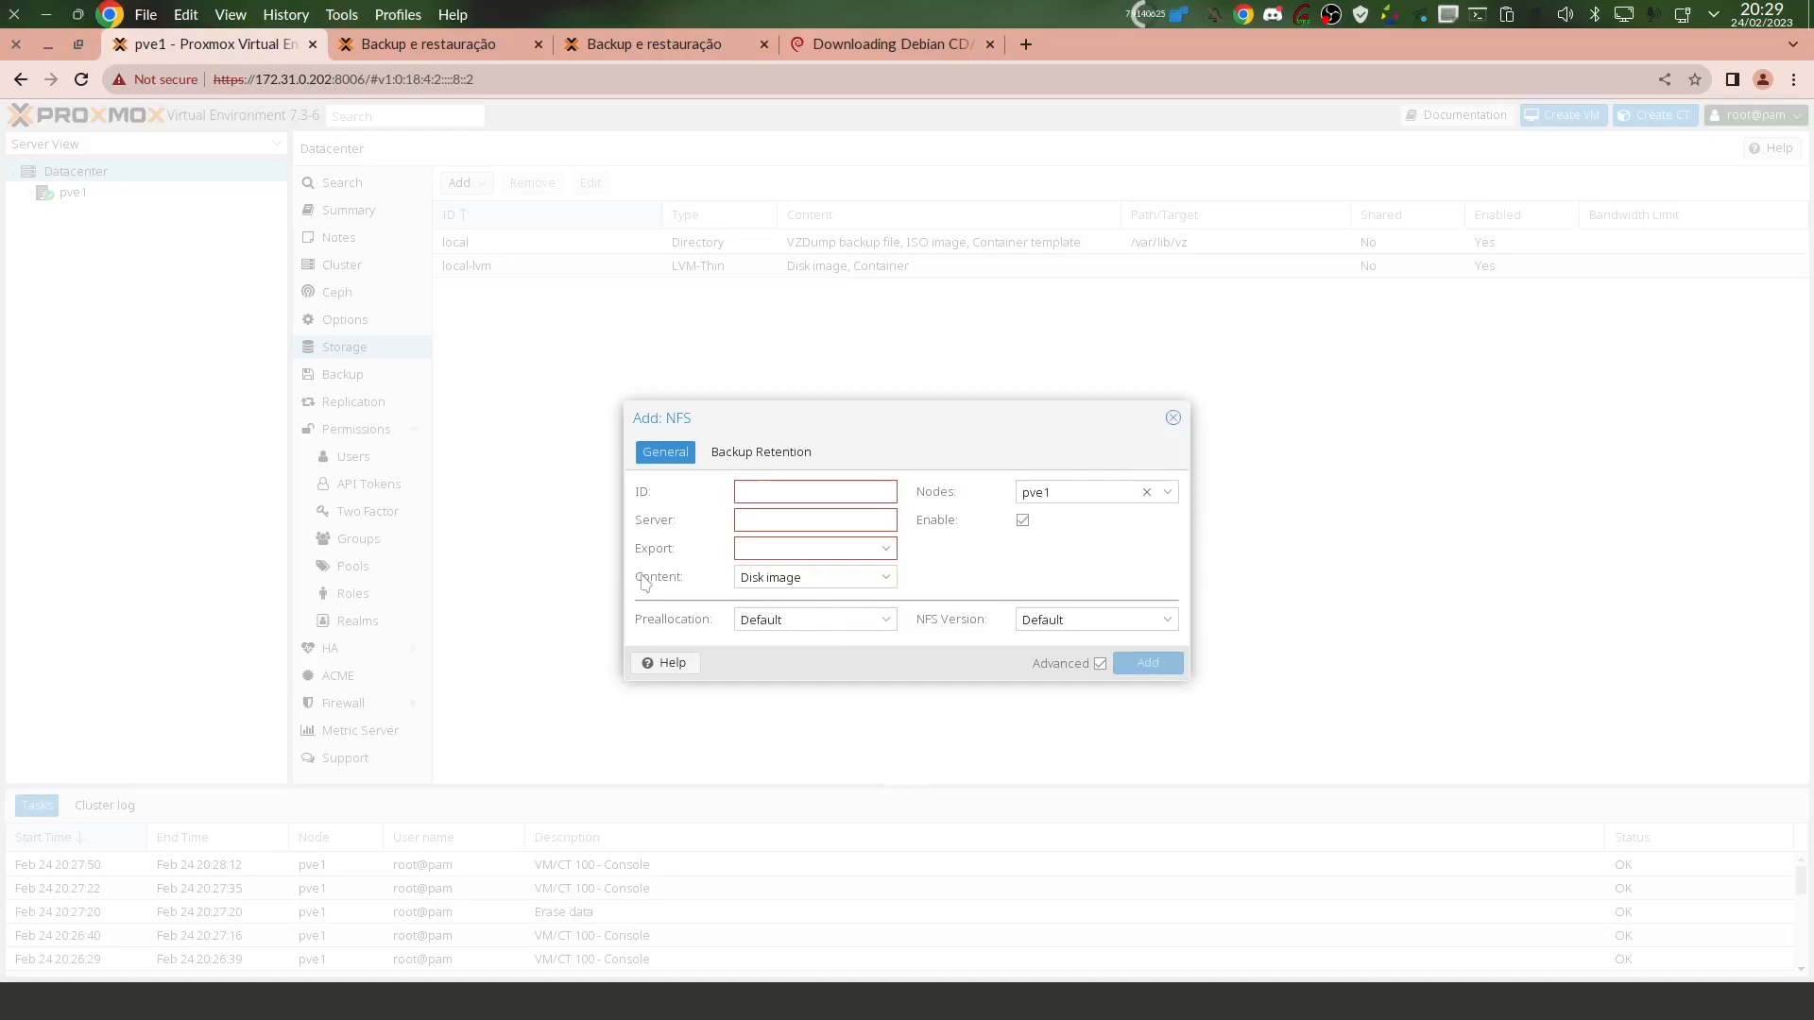
Set the NFS storage's content to ISO image, Container template, VZDump backup file and Snippets, and discard the new storage.
{"action": "left_click", "coordinate": [741, 578]}
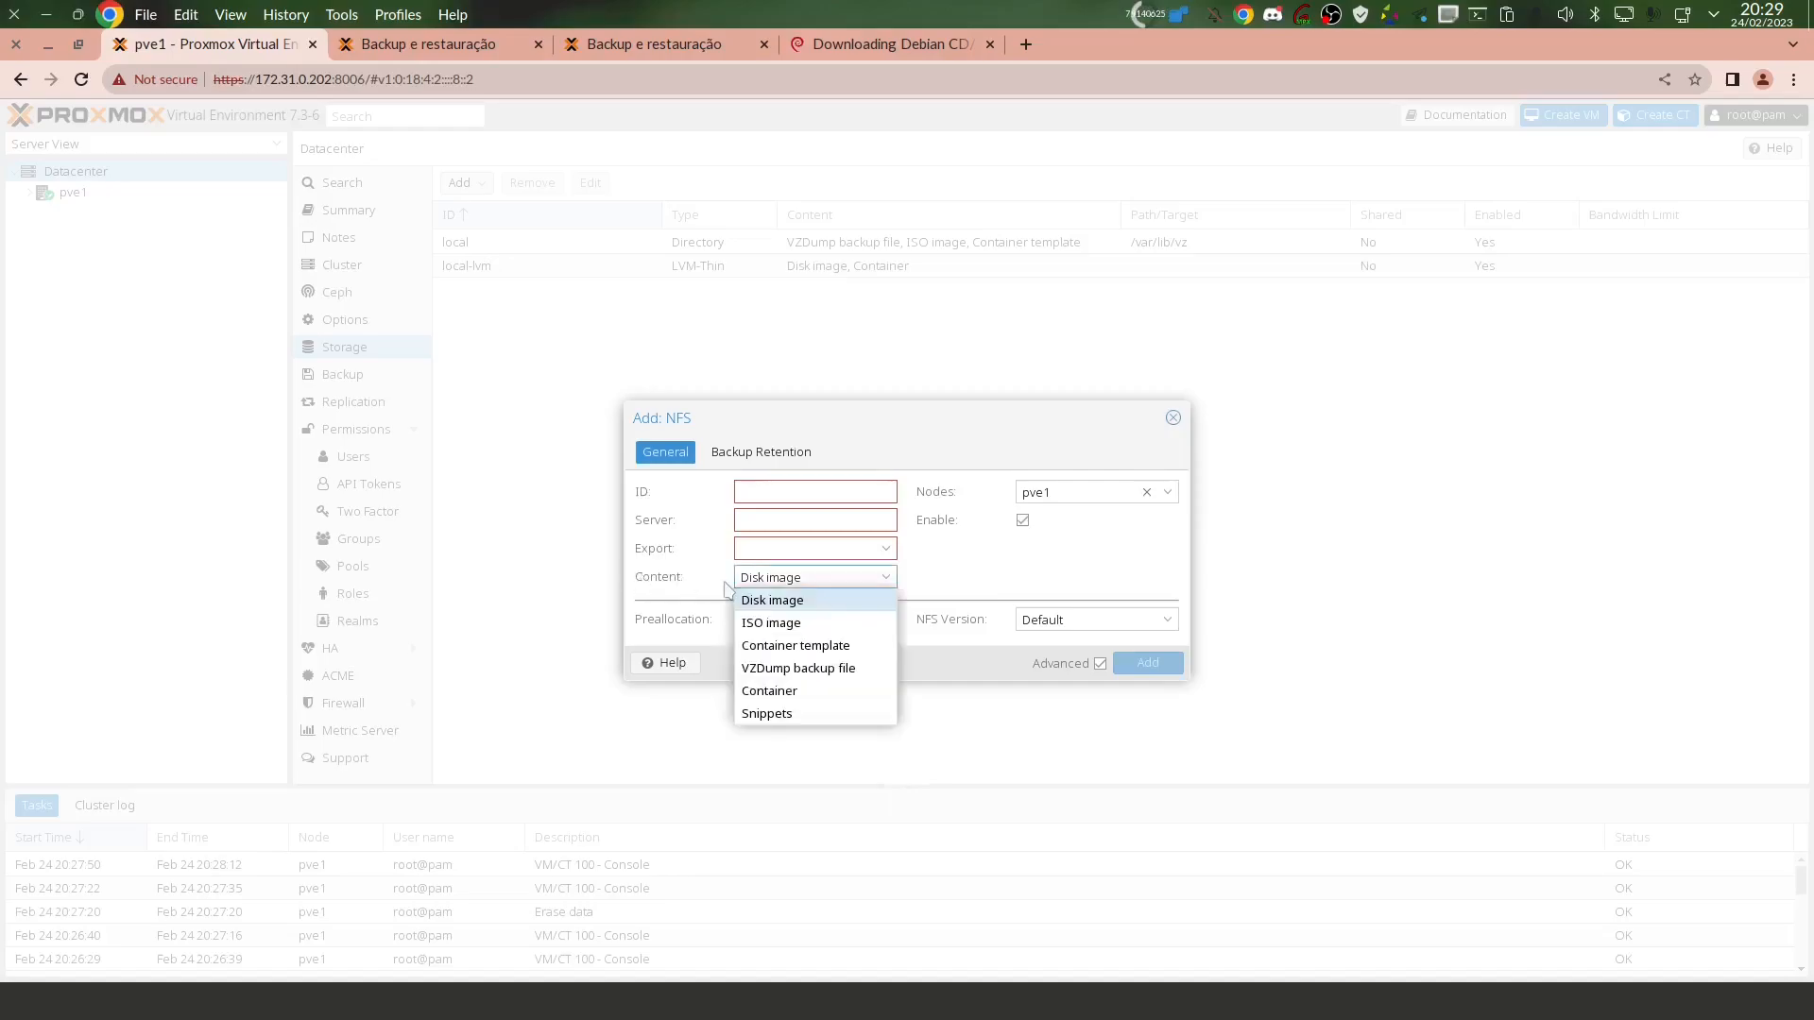
{"action": "left_click", "coordinate": [810, 624]}
{"action": "left_click", "coordinate": [801, 646]}
{"action": "left_click", "coordinate": [794, 668]}
{"action": "left_click", "coordinate": [786, 690]}
{"action": "left_click", "coordinate": [776, 713]}
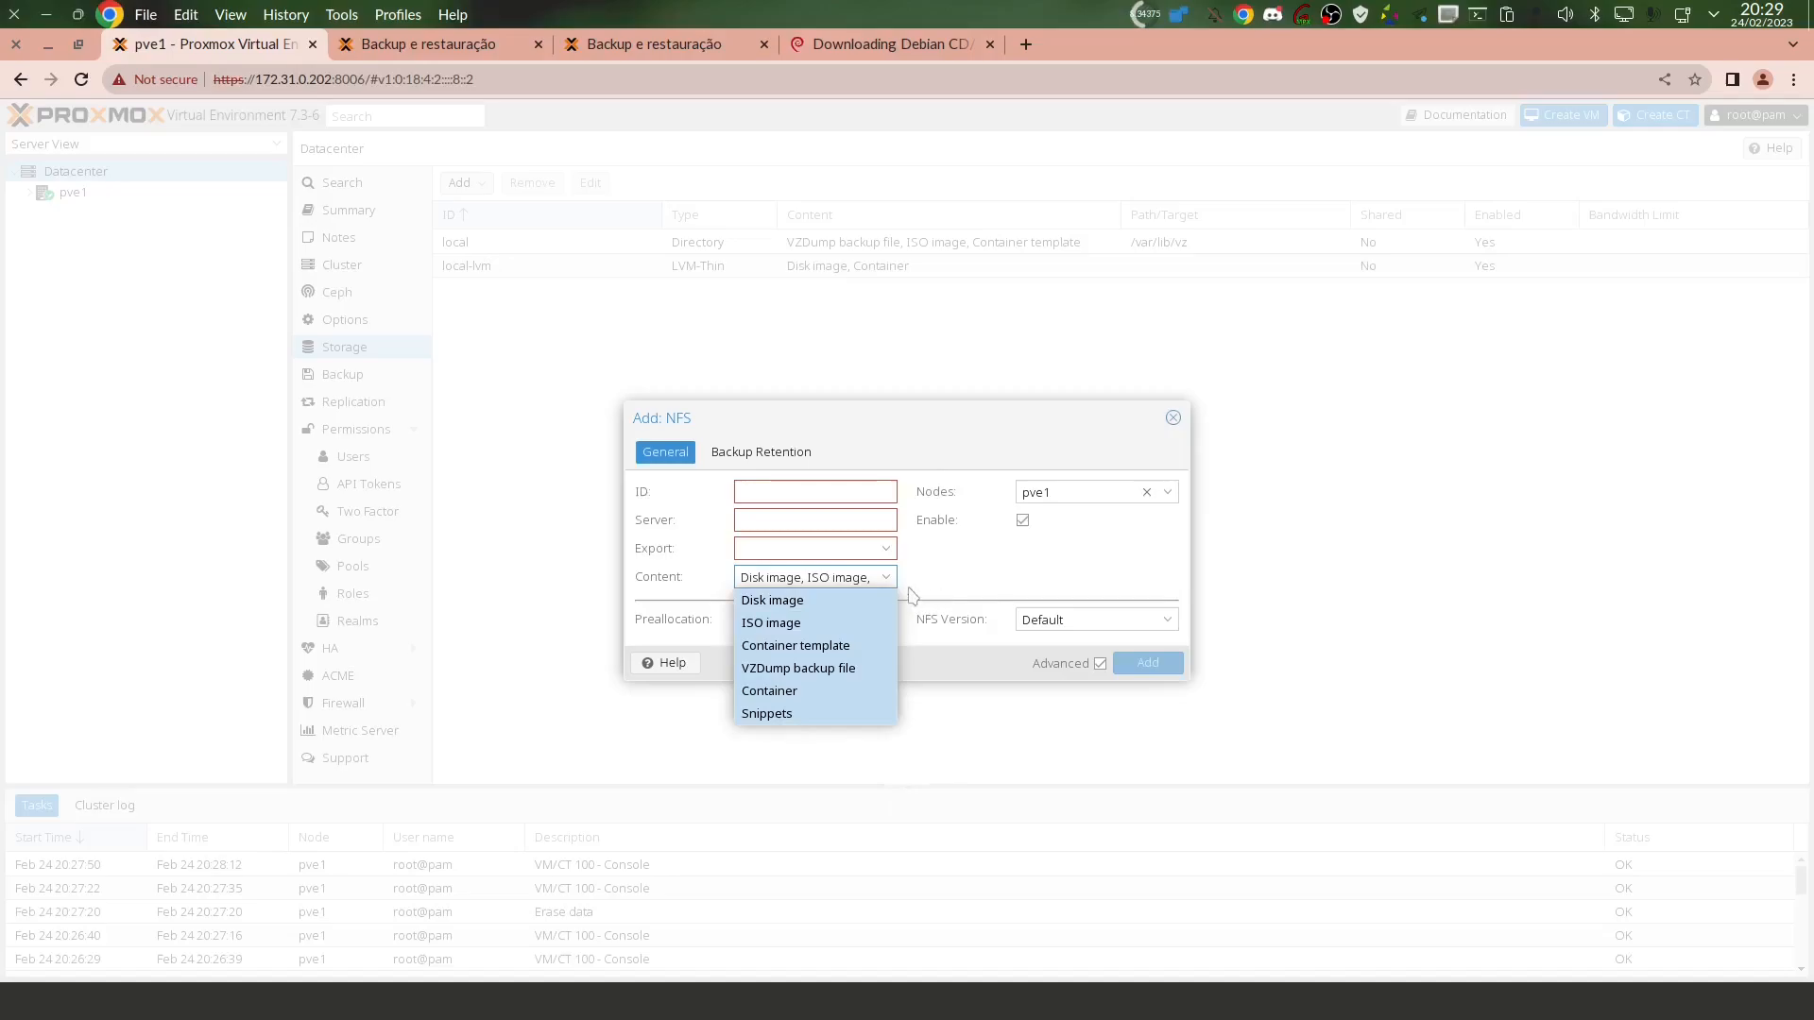
{"action": "left_click", "coordinate": [770, 602]}
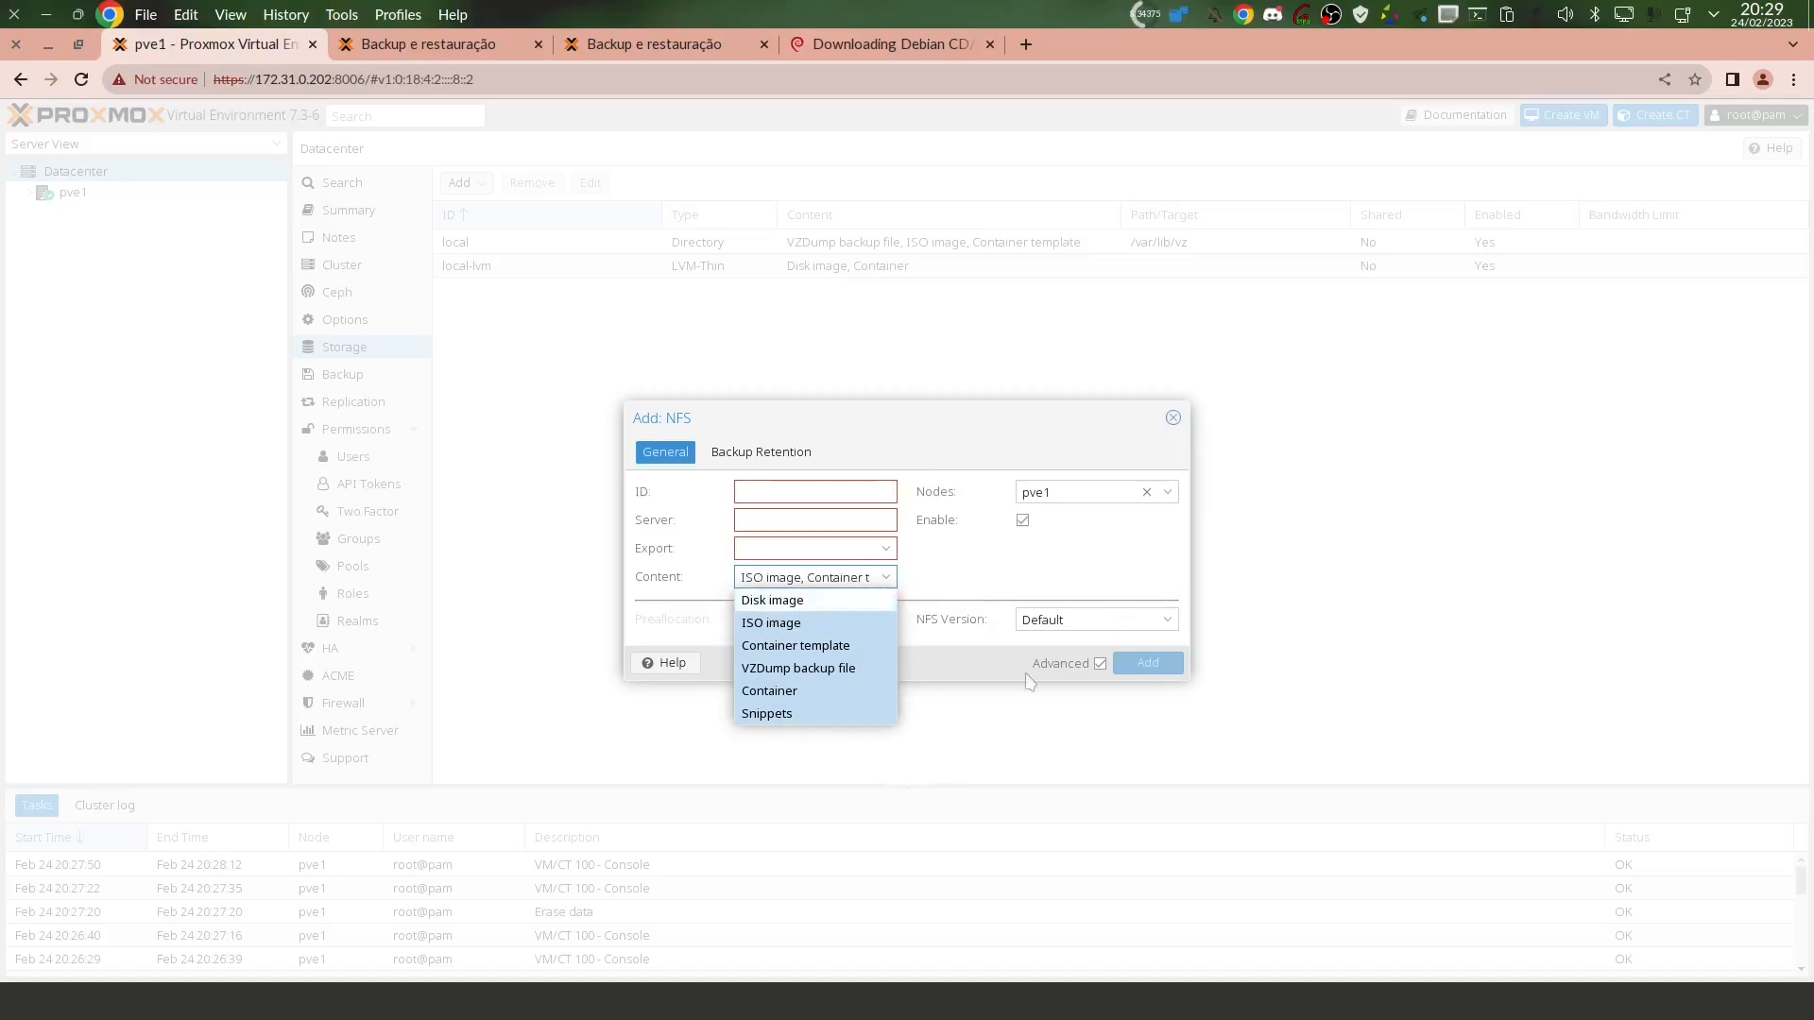
{"action": "left_click", "coordinate": [767, 690]}
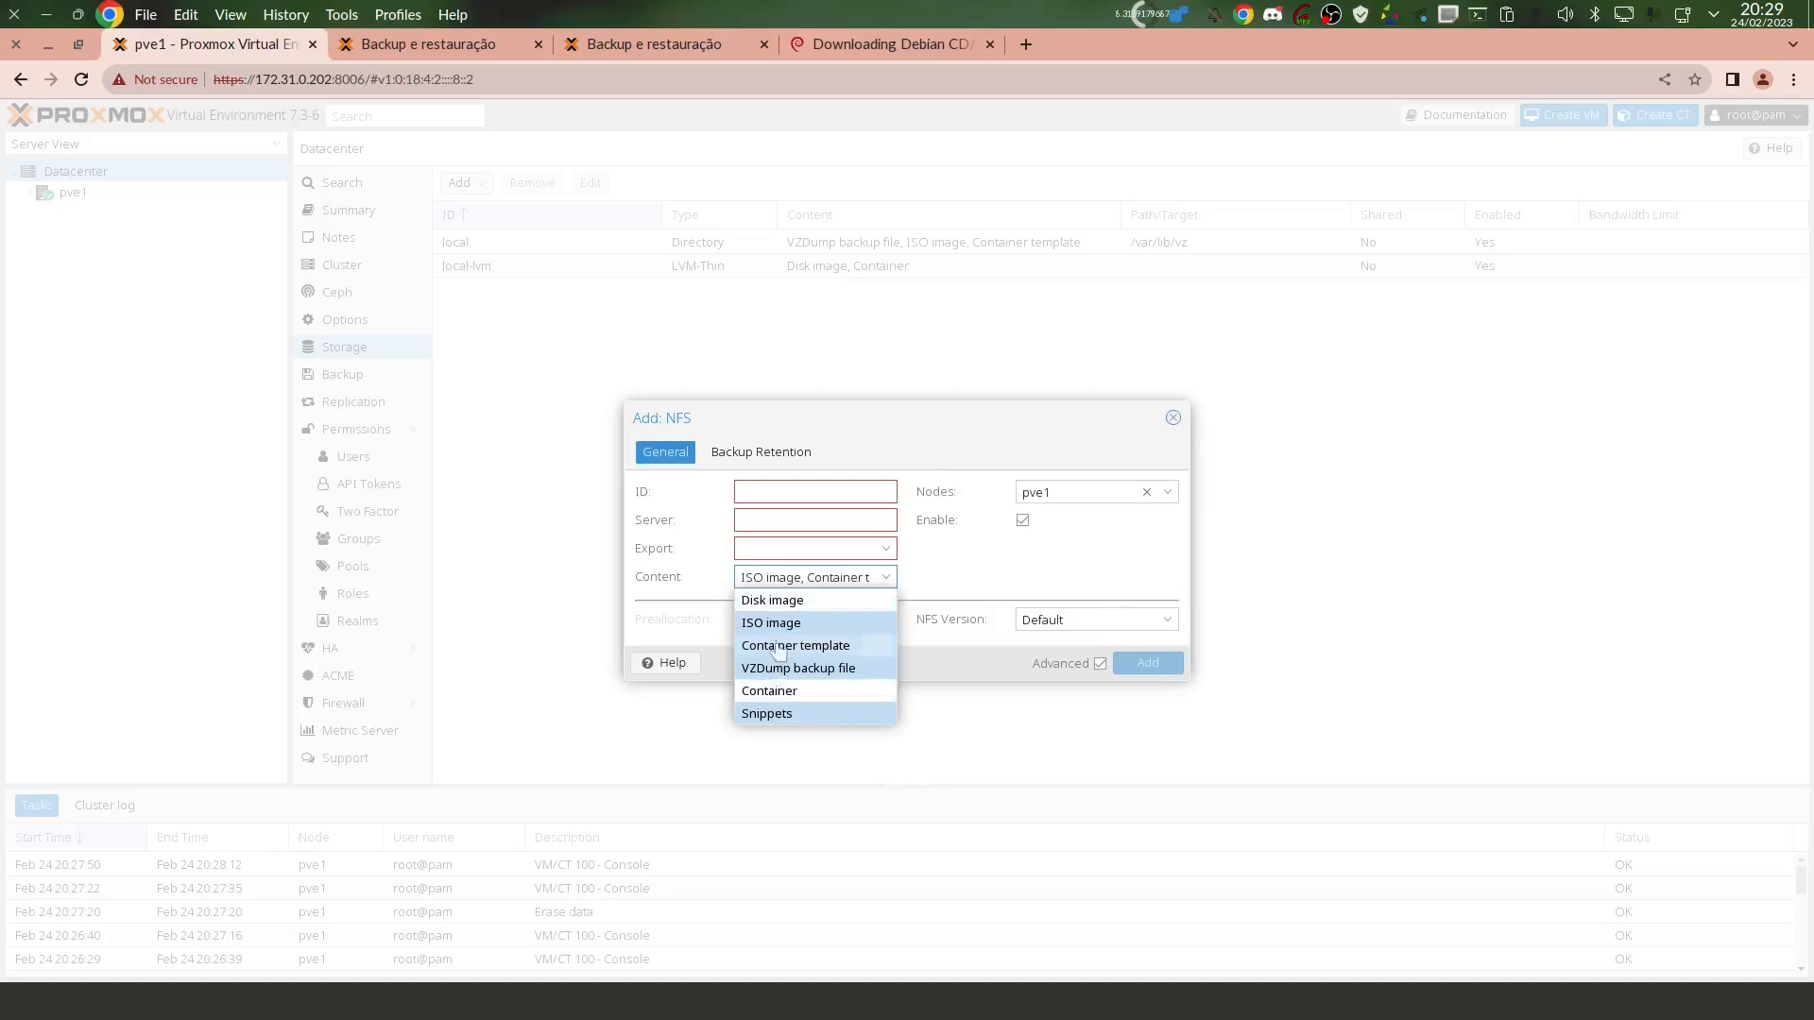
{"action": "left_click", "coordinate": [747, 715]}
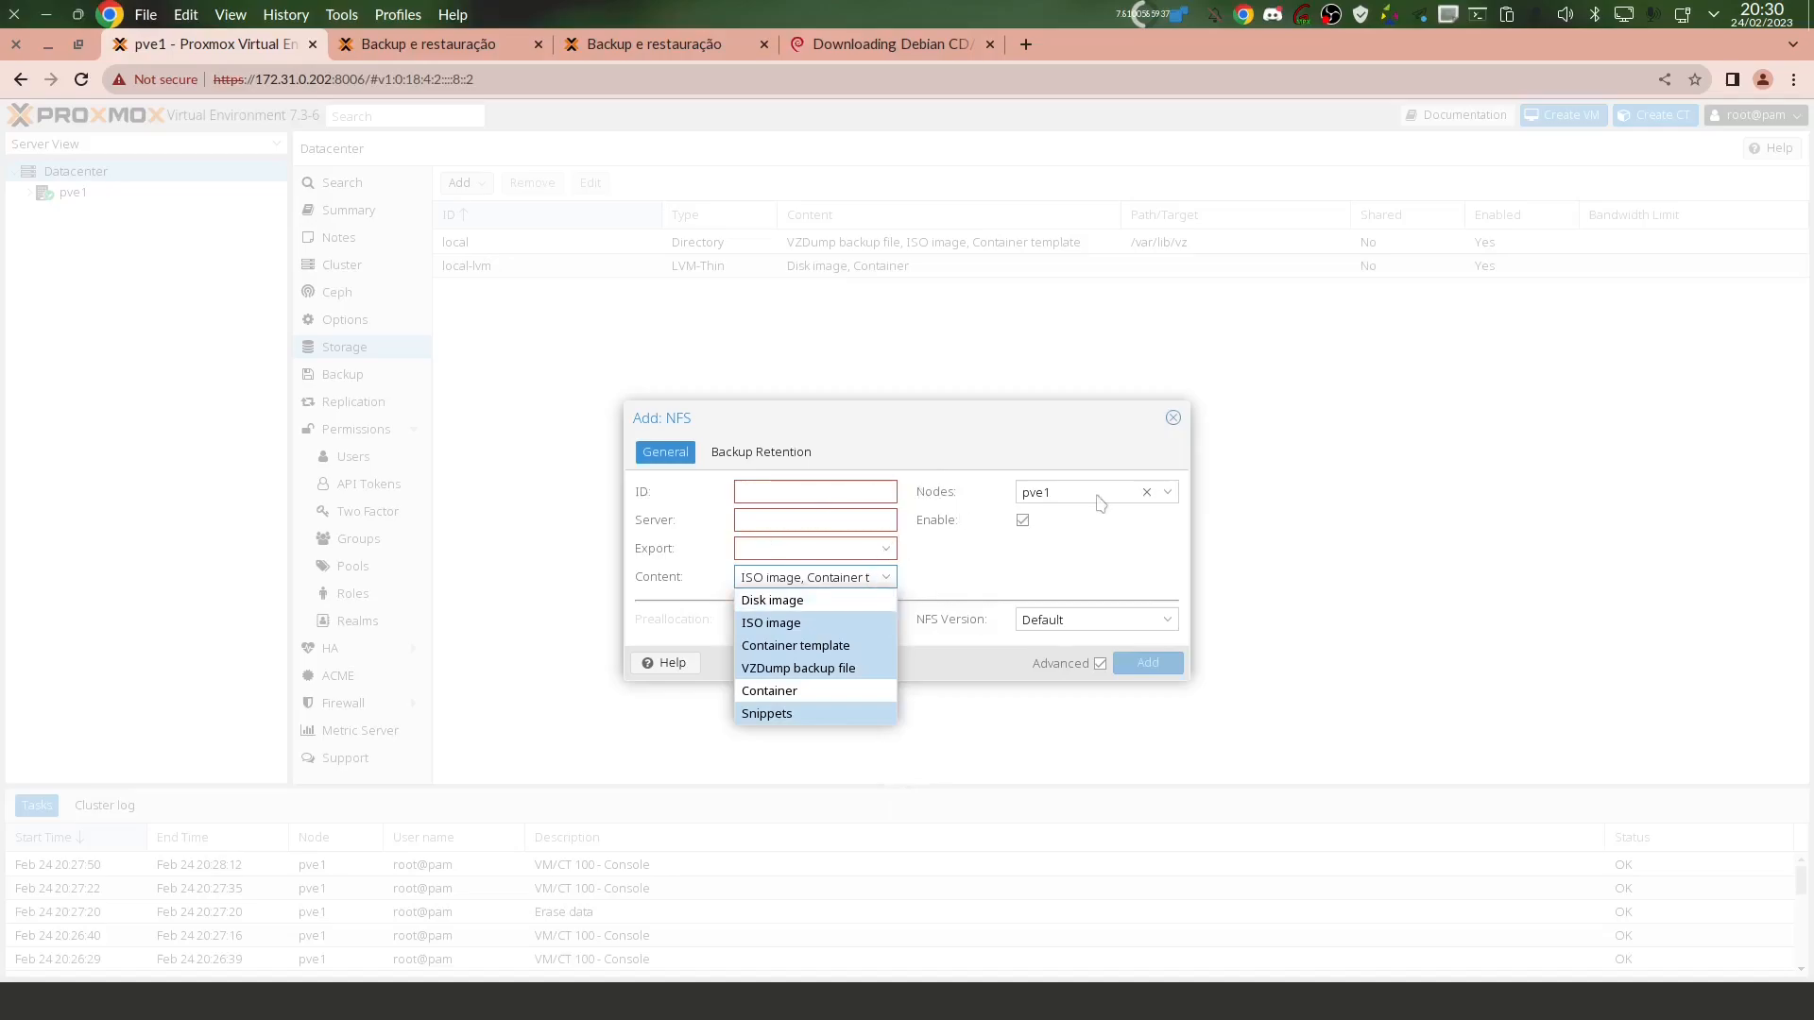
{"action": "left_click", "coordinate": [1173, 419]}
{"action": "left_click", "coordinate": [1174, 419]}
Open the console of VM 100 (WIN10) and run "ping 8.8.8.8 -t" in its command prompt.
{"action": "left_click", "coordinate": [62, 197]}
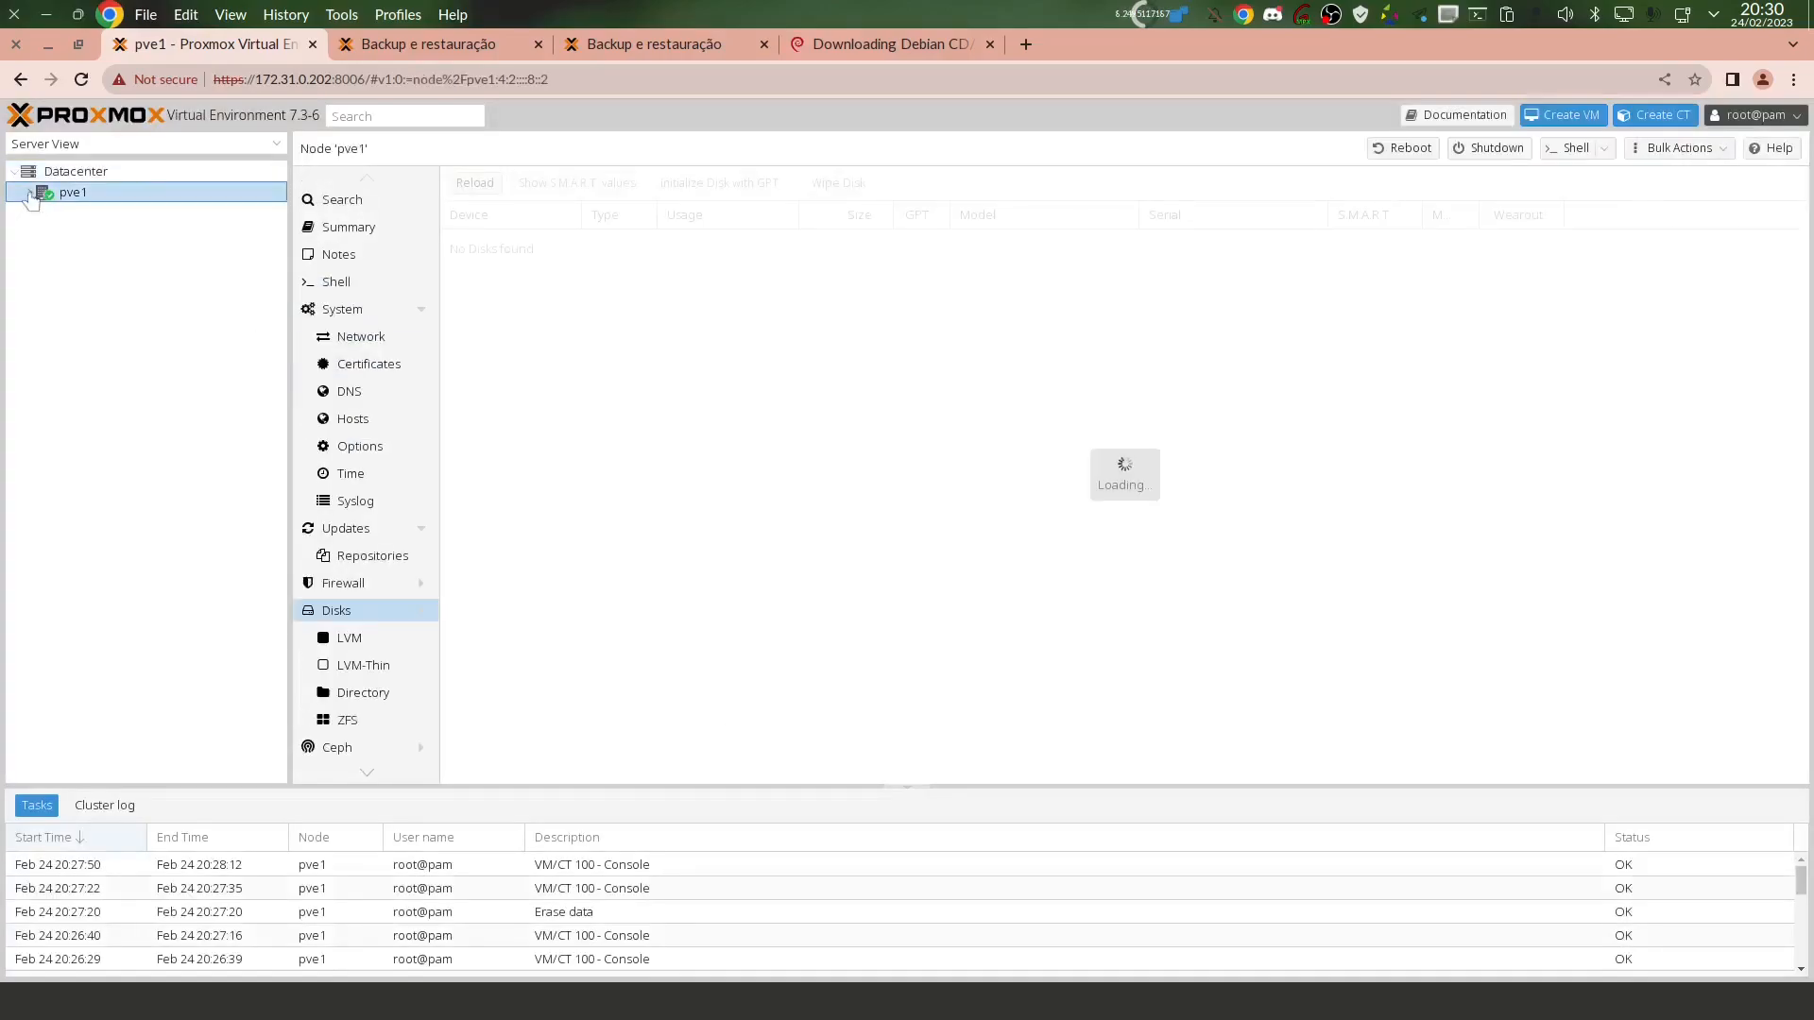
{"action": "left_click", "coordinate": [86, 230]}
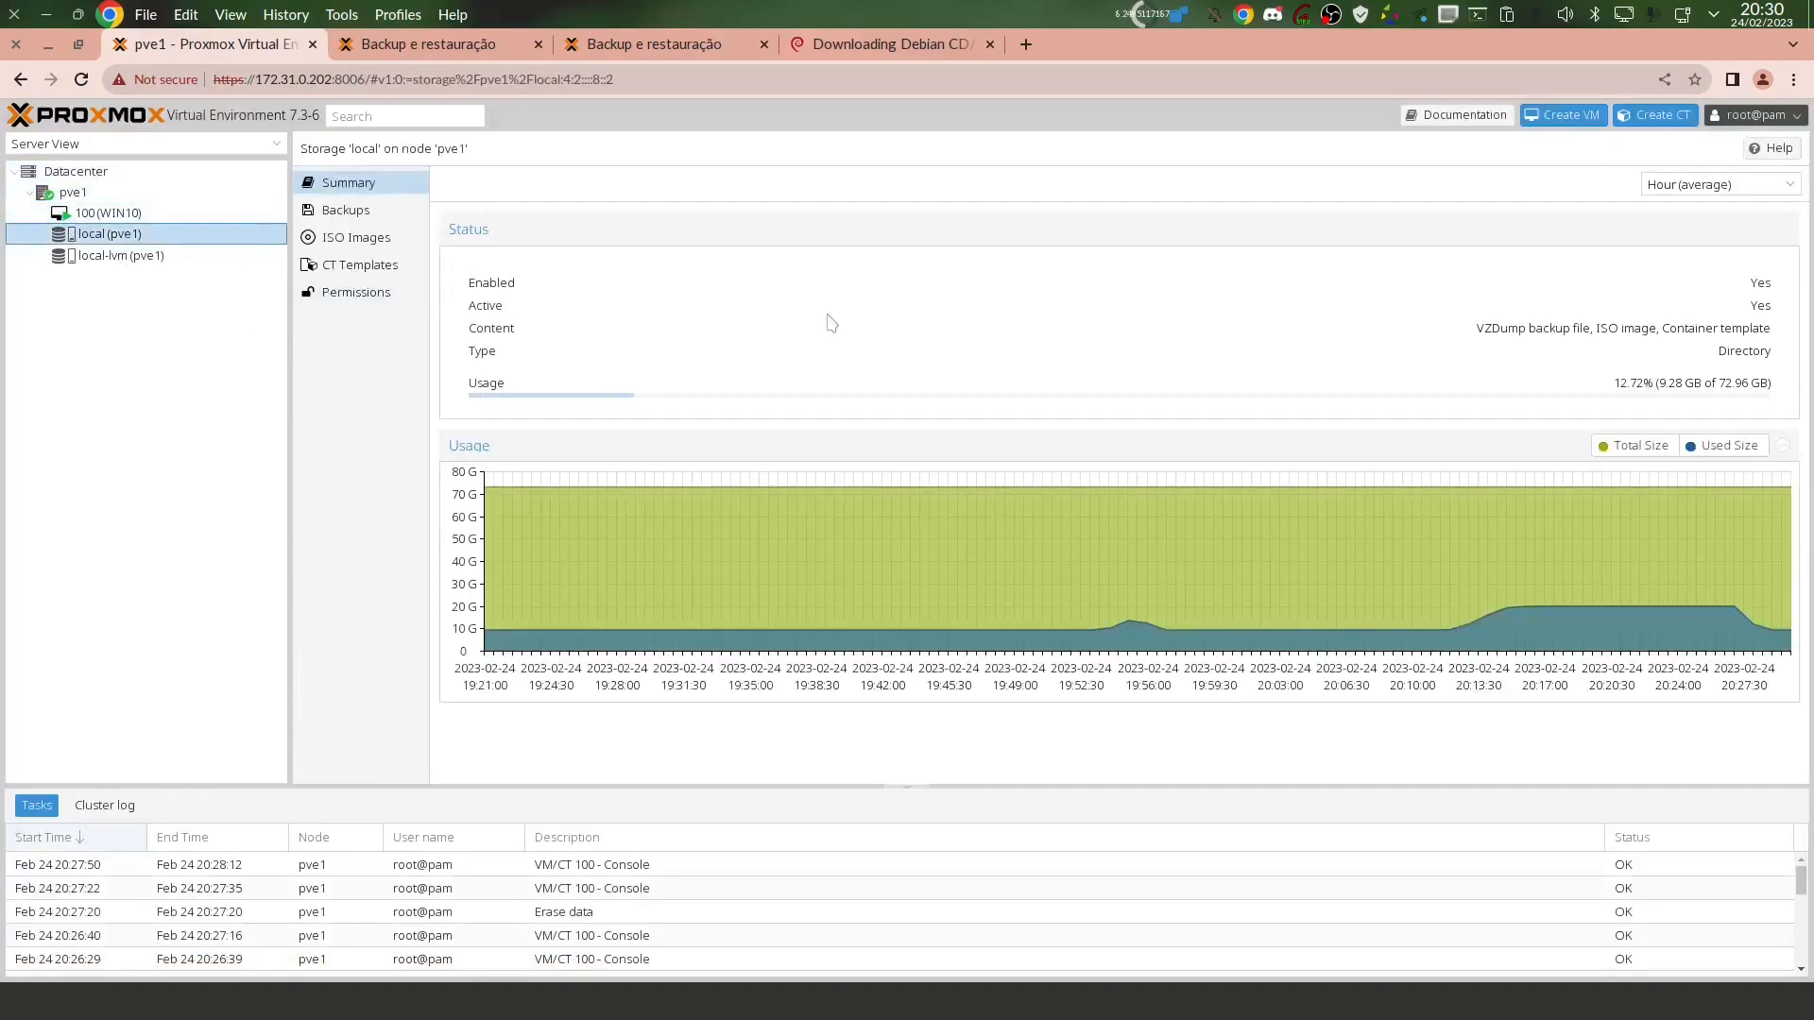
{"action": "left_click", "coordinate": [106, 212]}
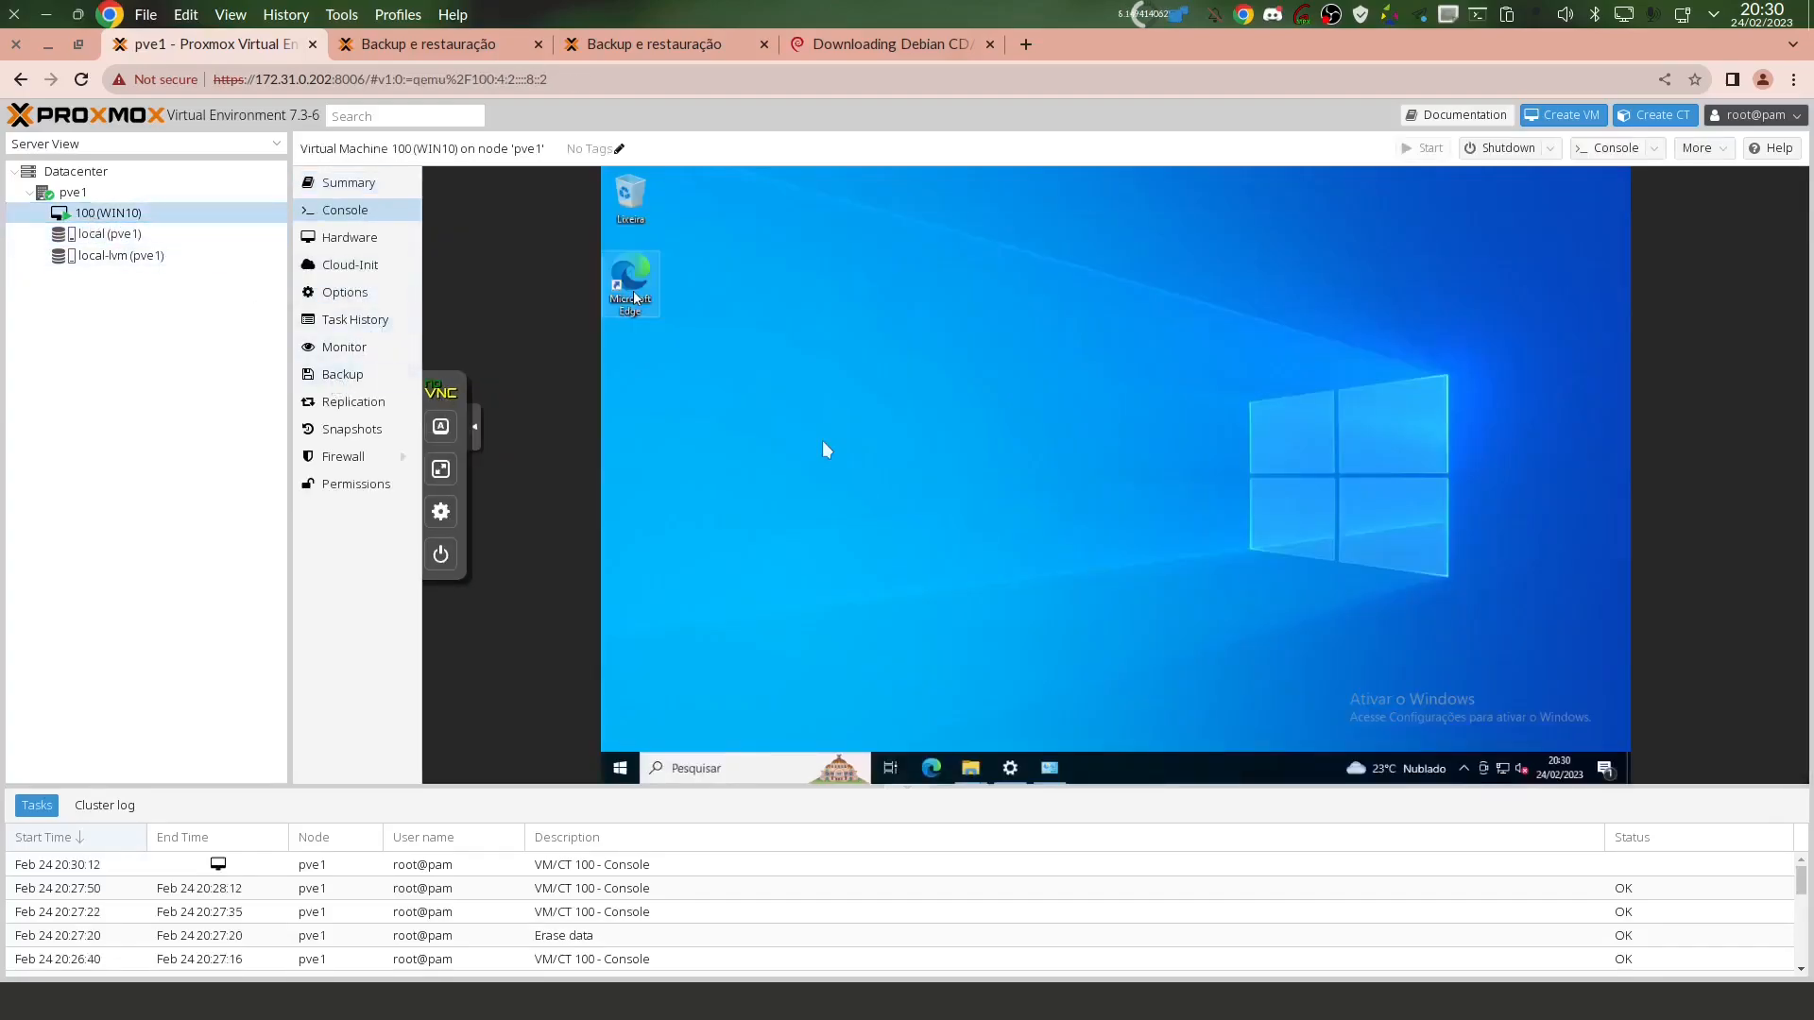
{"action": "key", "text": "super+r"}
{"action": "type", "text": "cmd"}
{"action": "key", "text": "Return"}
{"action": "type", "text": "ping "}
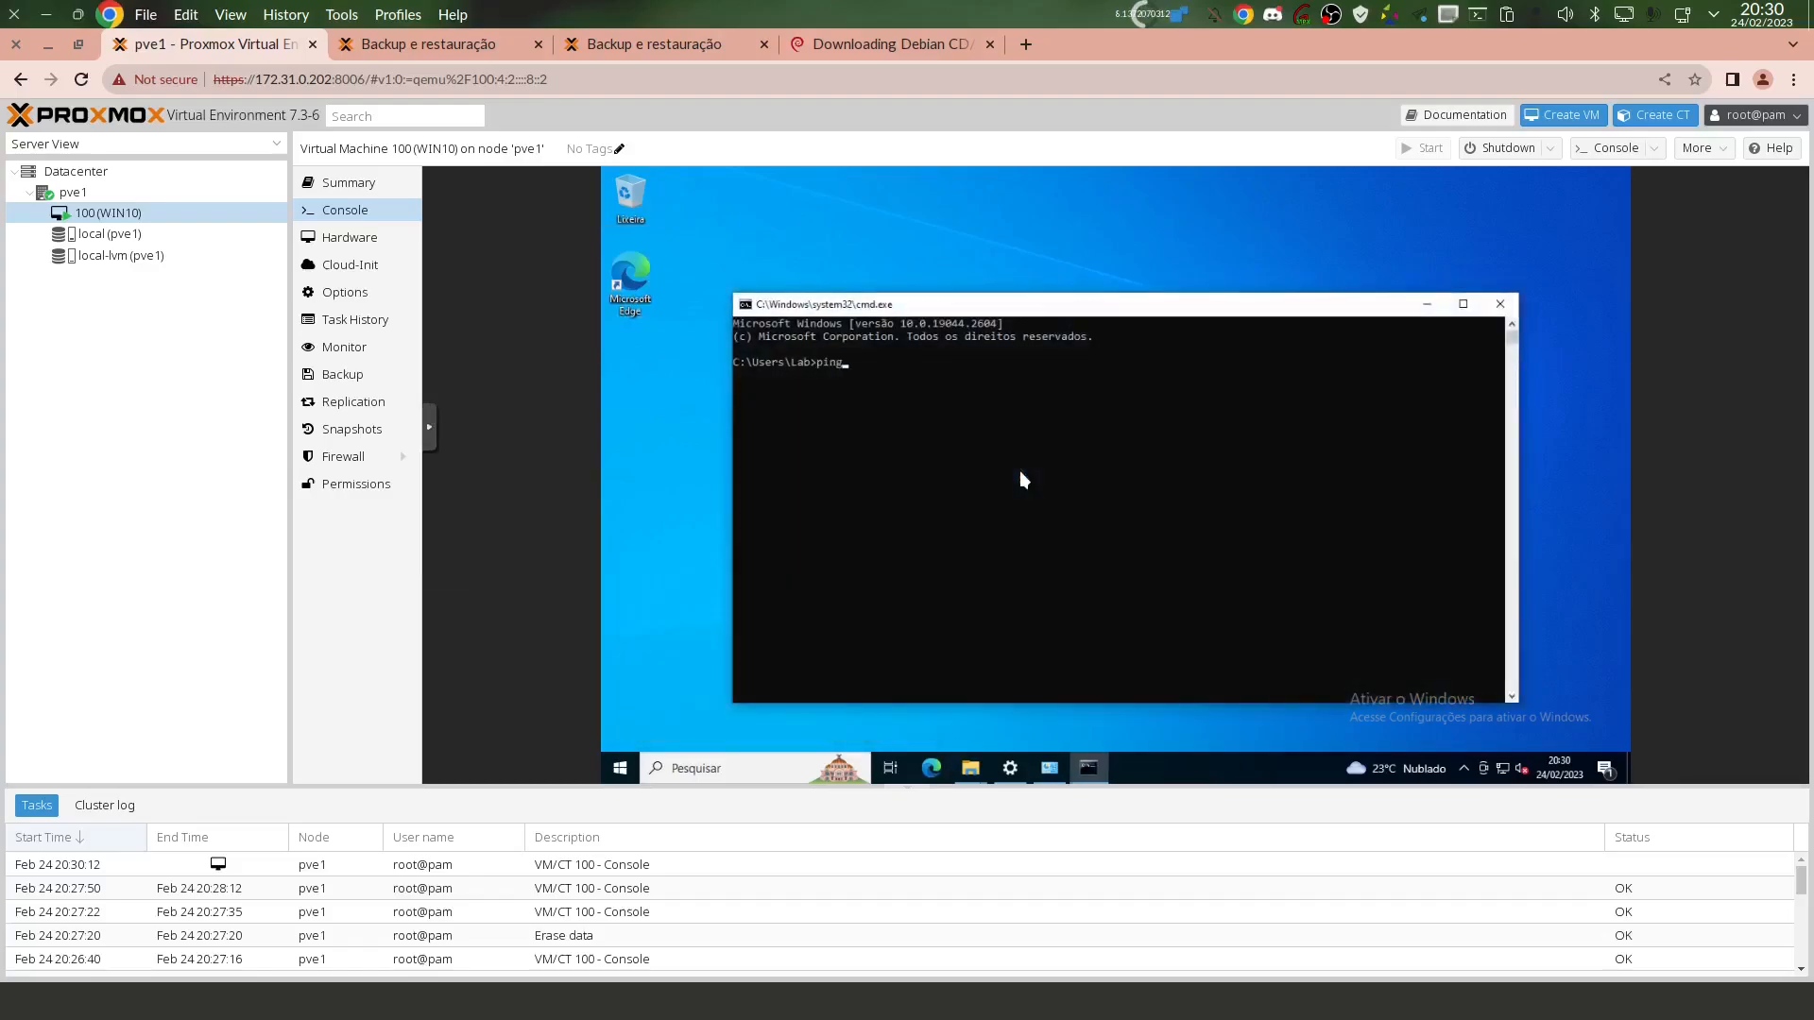
{"action": "type", "text": "8.8.8.8 -t"}
{"action": "key", "text": "Return"}
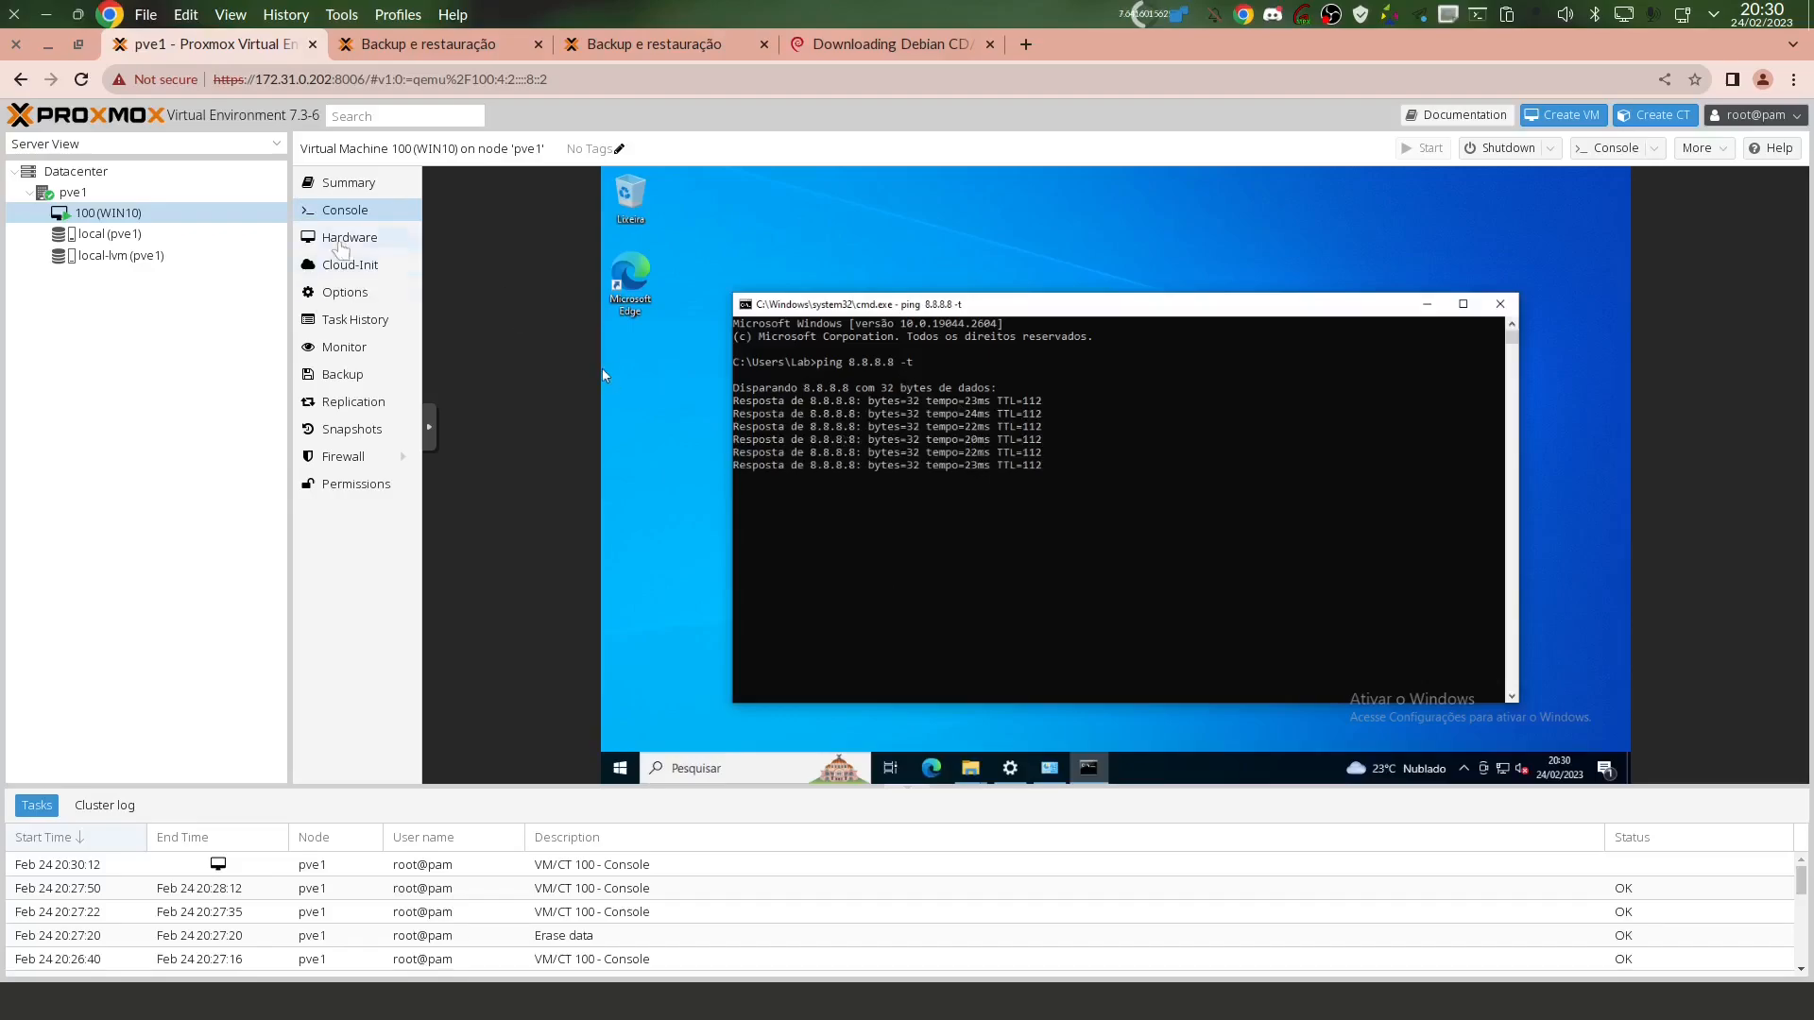
Start setting up an immediate backup of VM 100 (WIN10), keeping local as the target storage.
{"action": "left_click", "coordinate": [342, 374]}
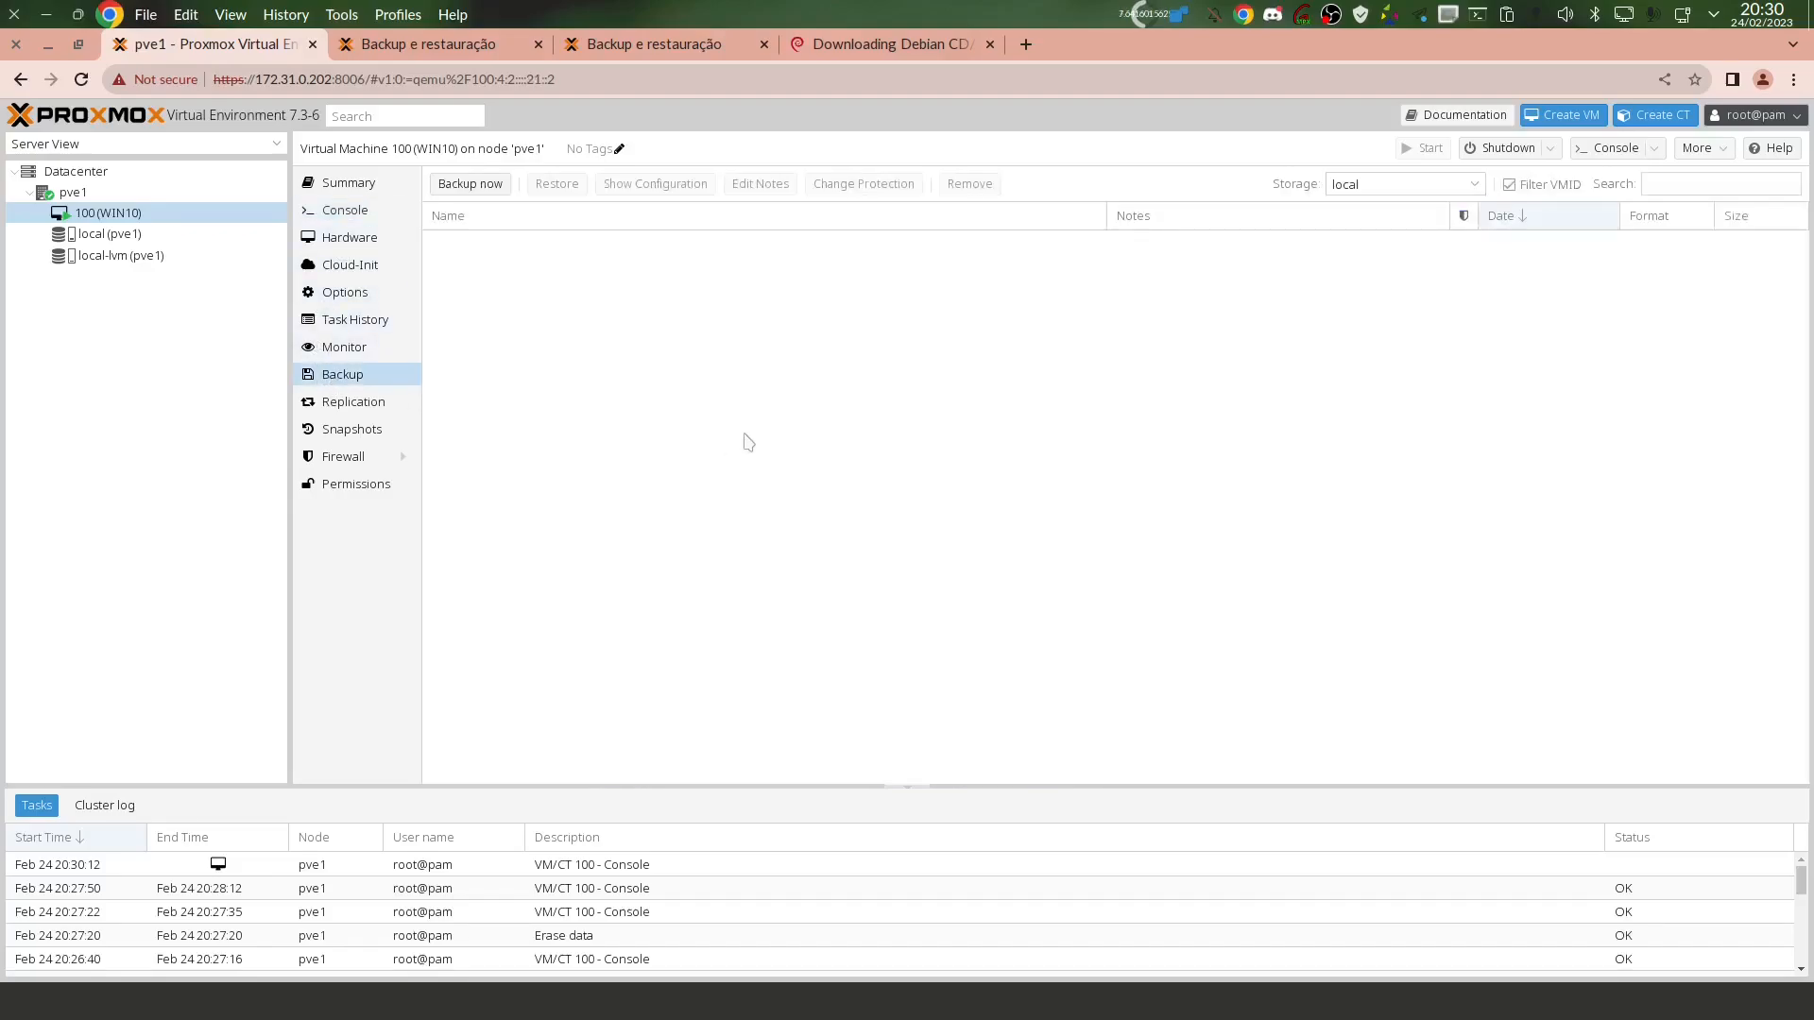
{"action": "left_click", "coordinate": [468, 186]}
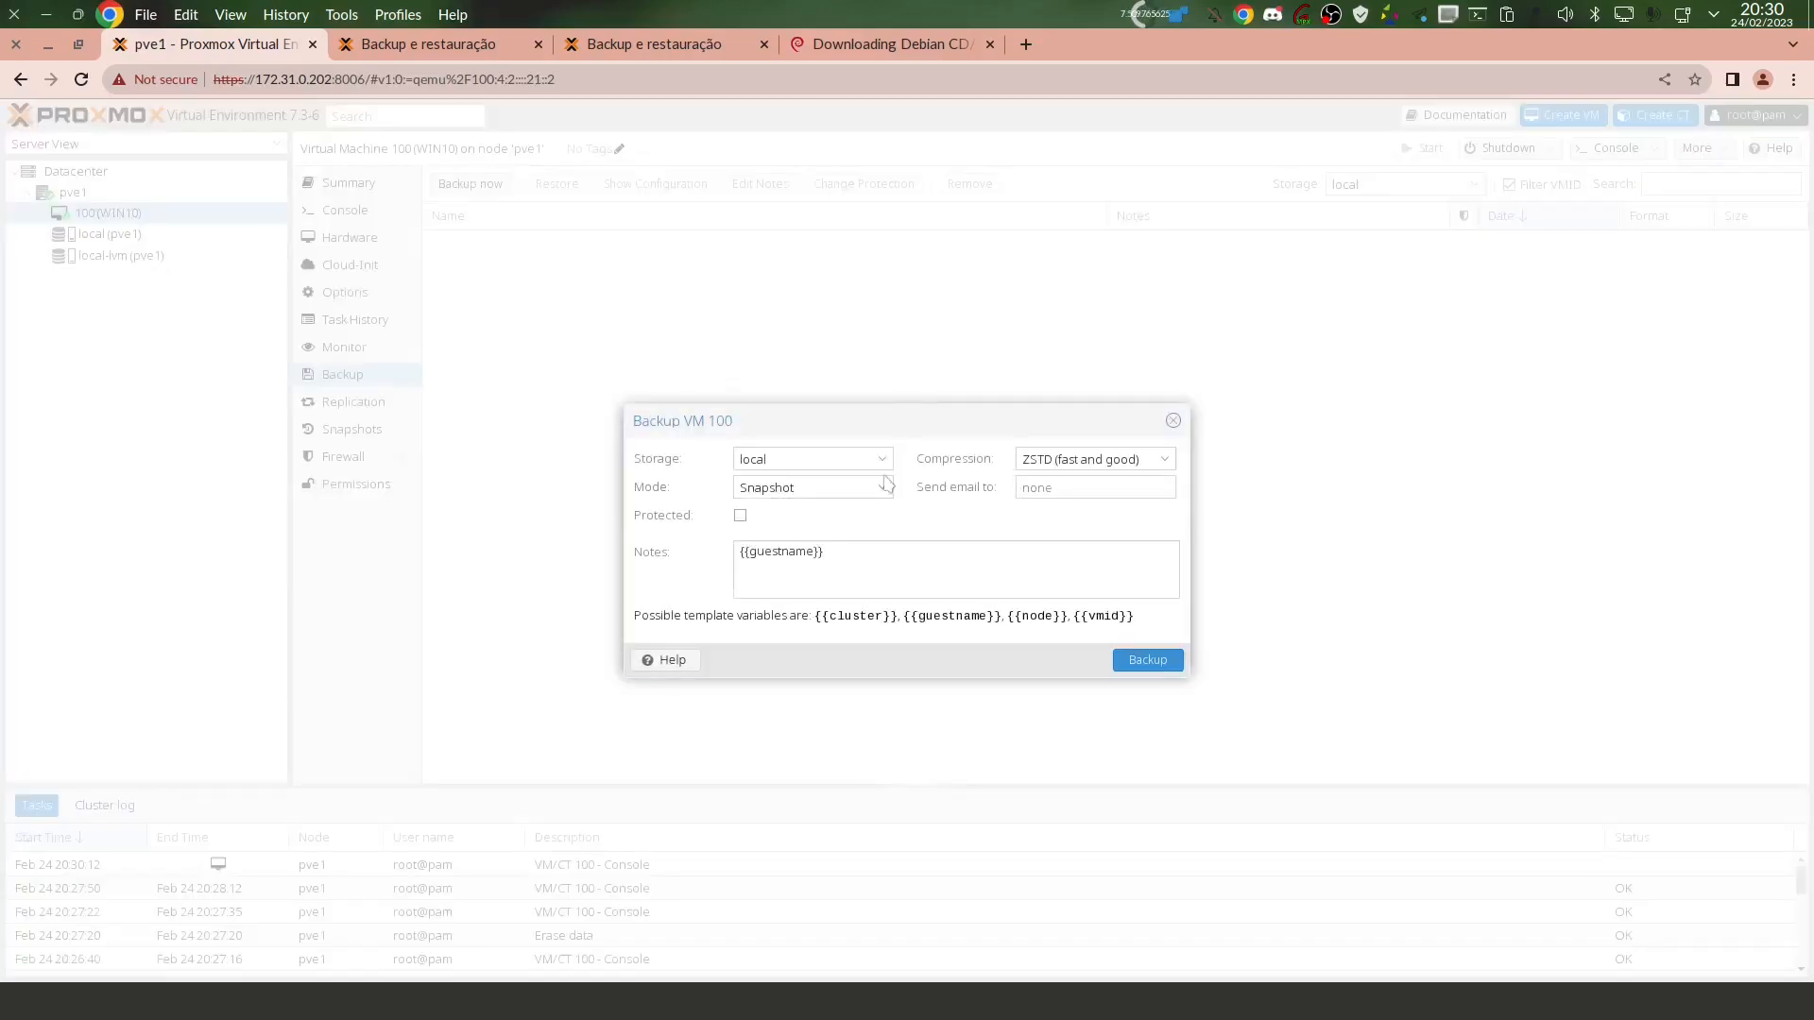
{"action": "left_click", "coordinate": [844, 464]}
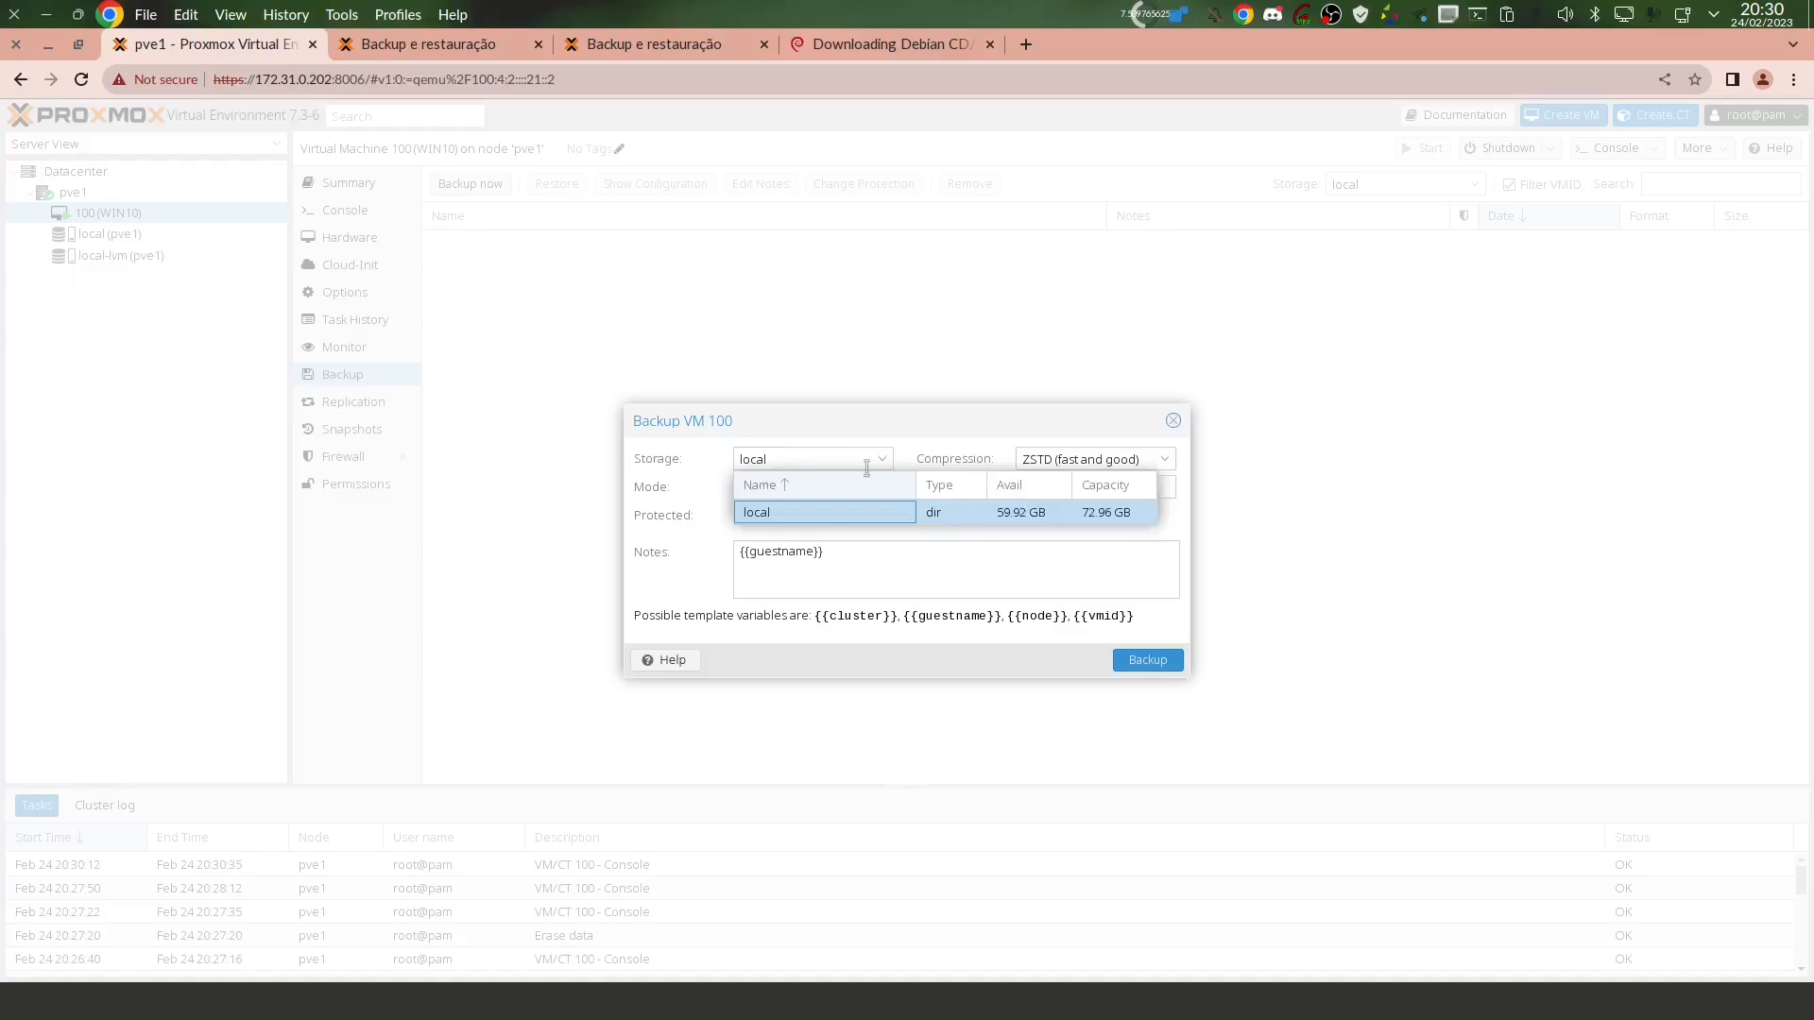
{"action": "left_click", "coordinate": [875, 462]}
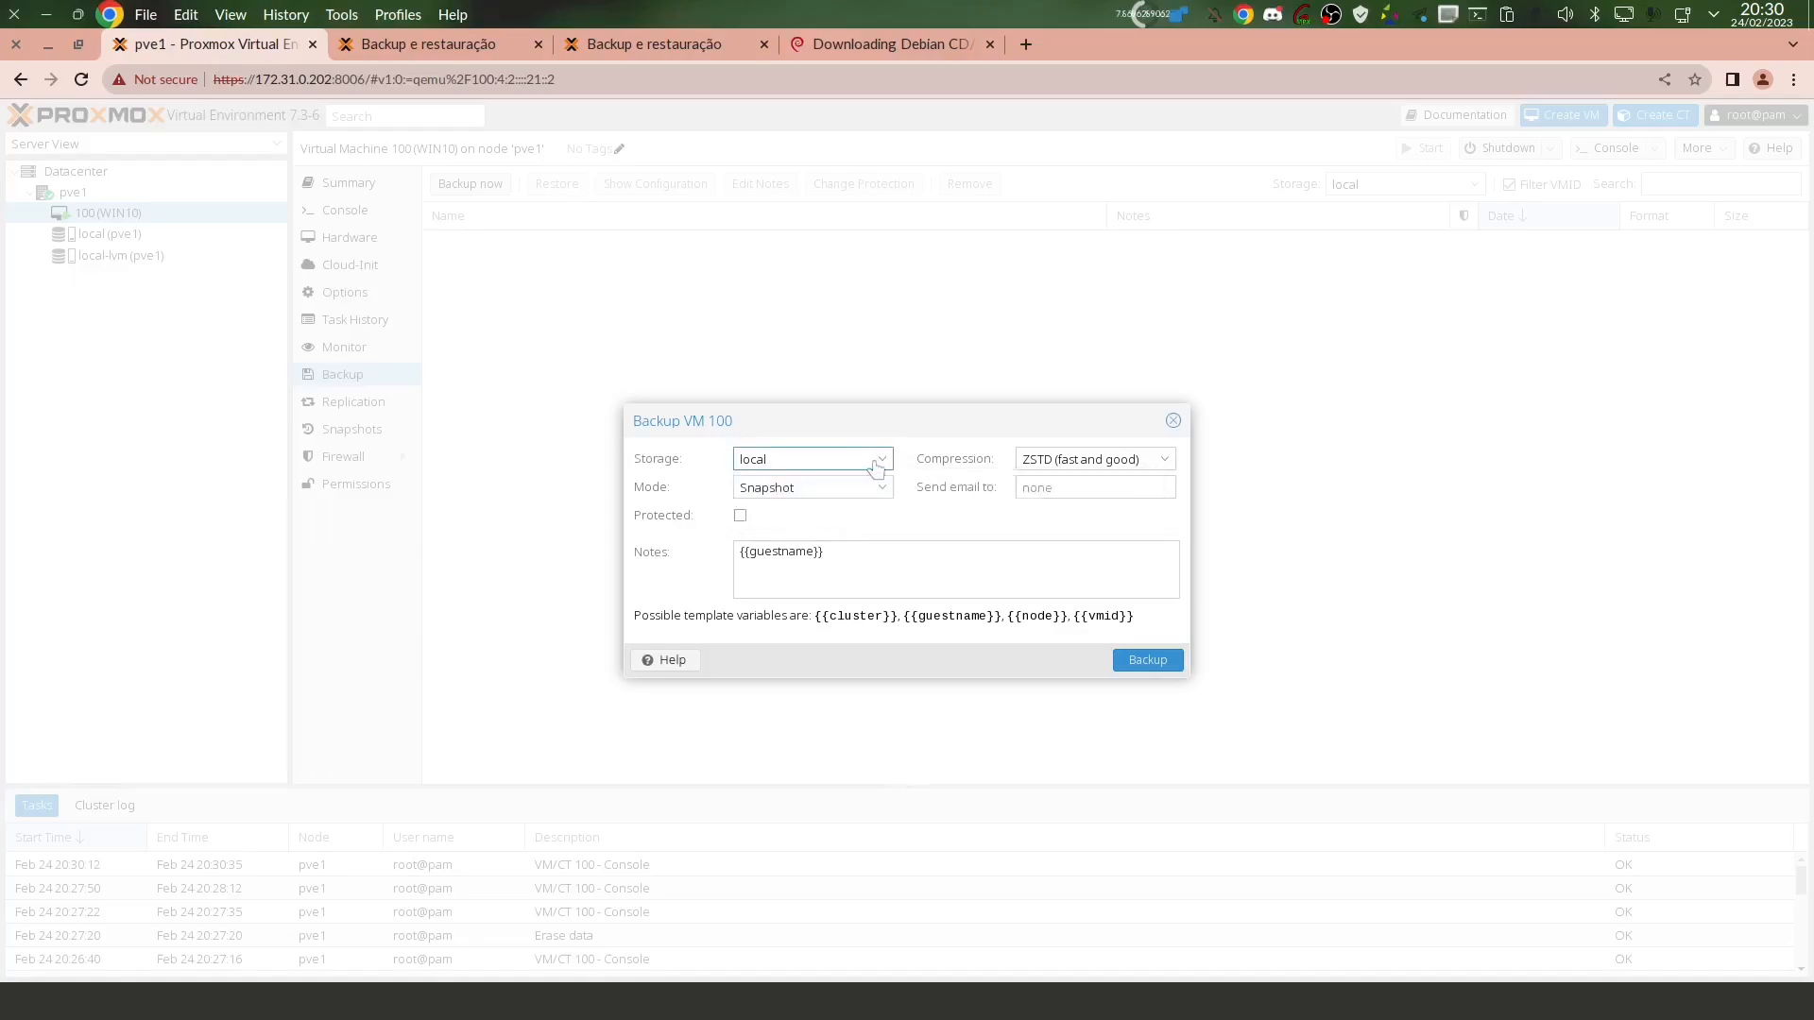
Set the backup mode of VM 100 to Suspend.
{"action": "left_click", "coordinate": [882, 489]}
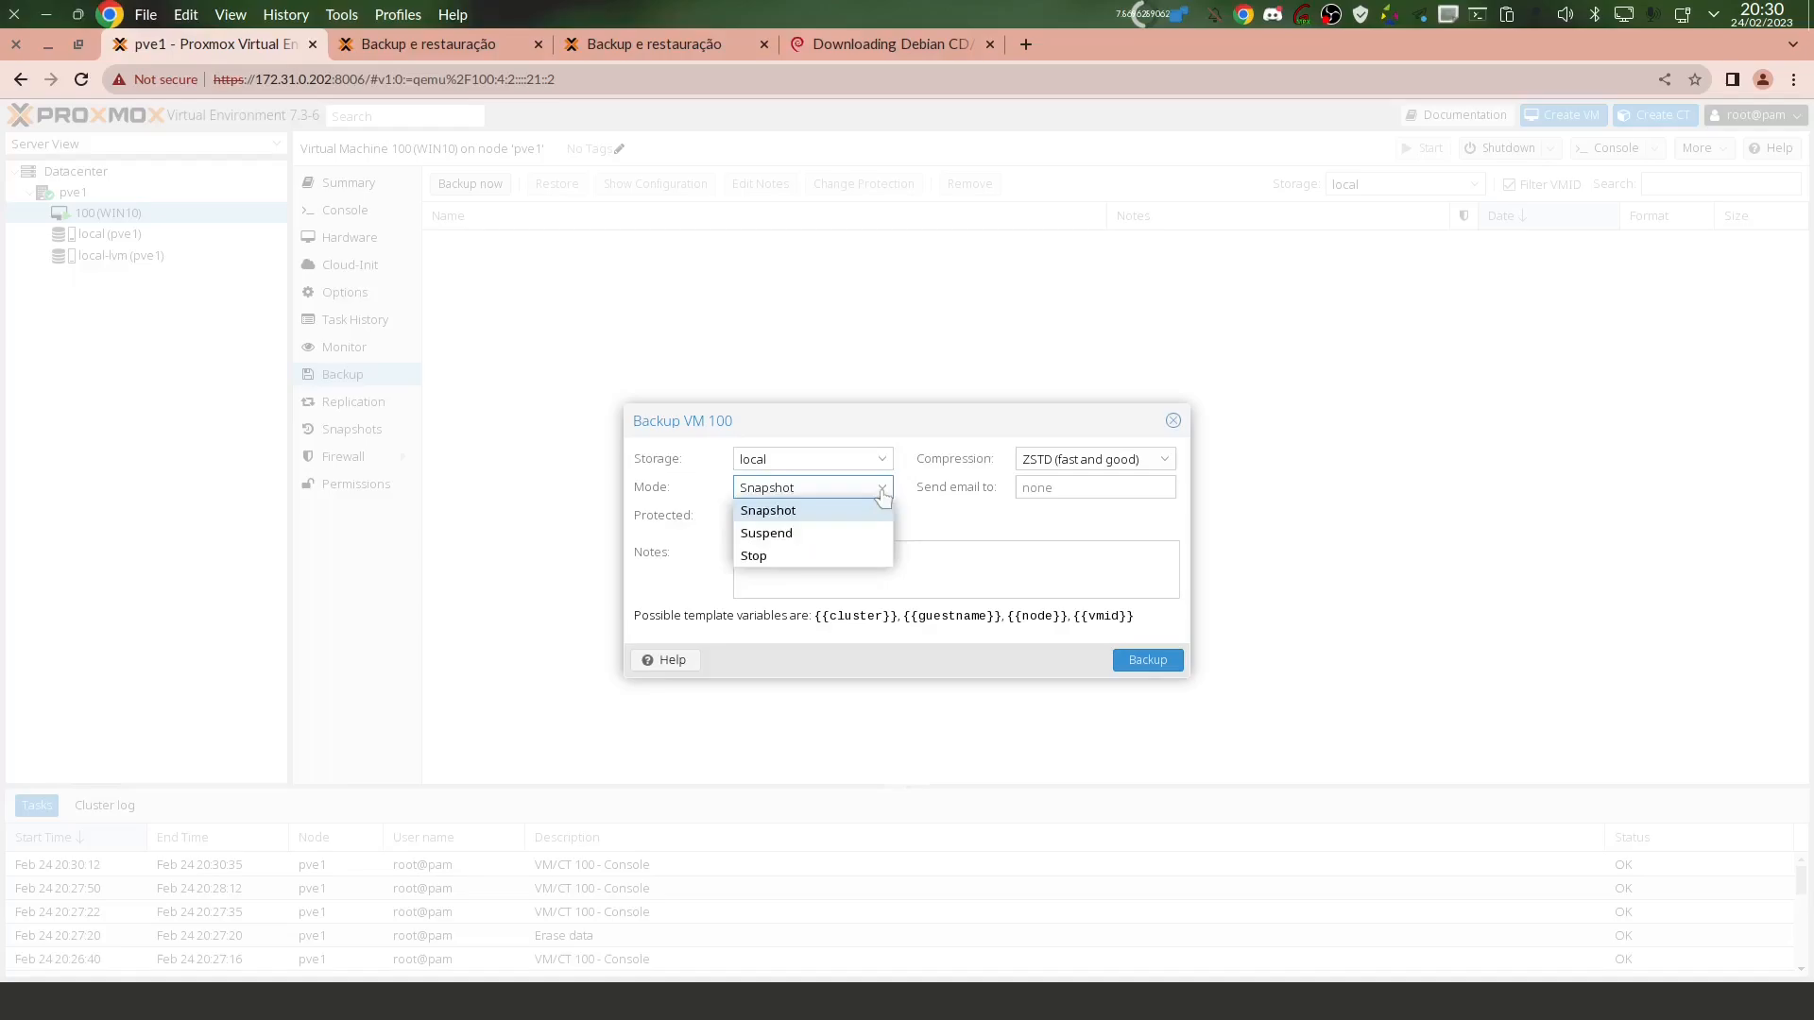
{"action": "left_click", "coordinate": [779, 512]}
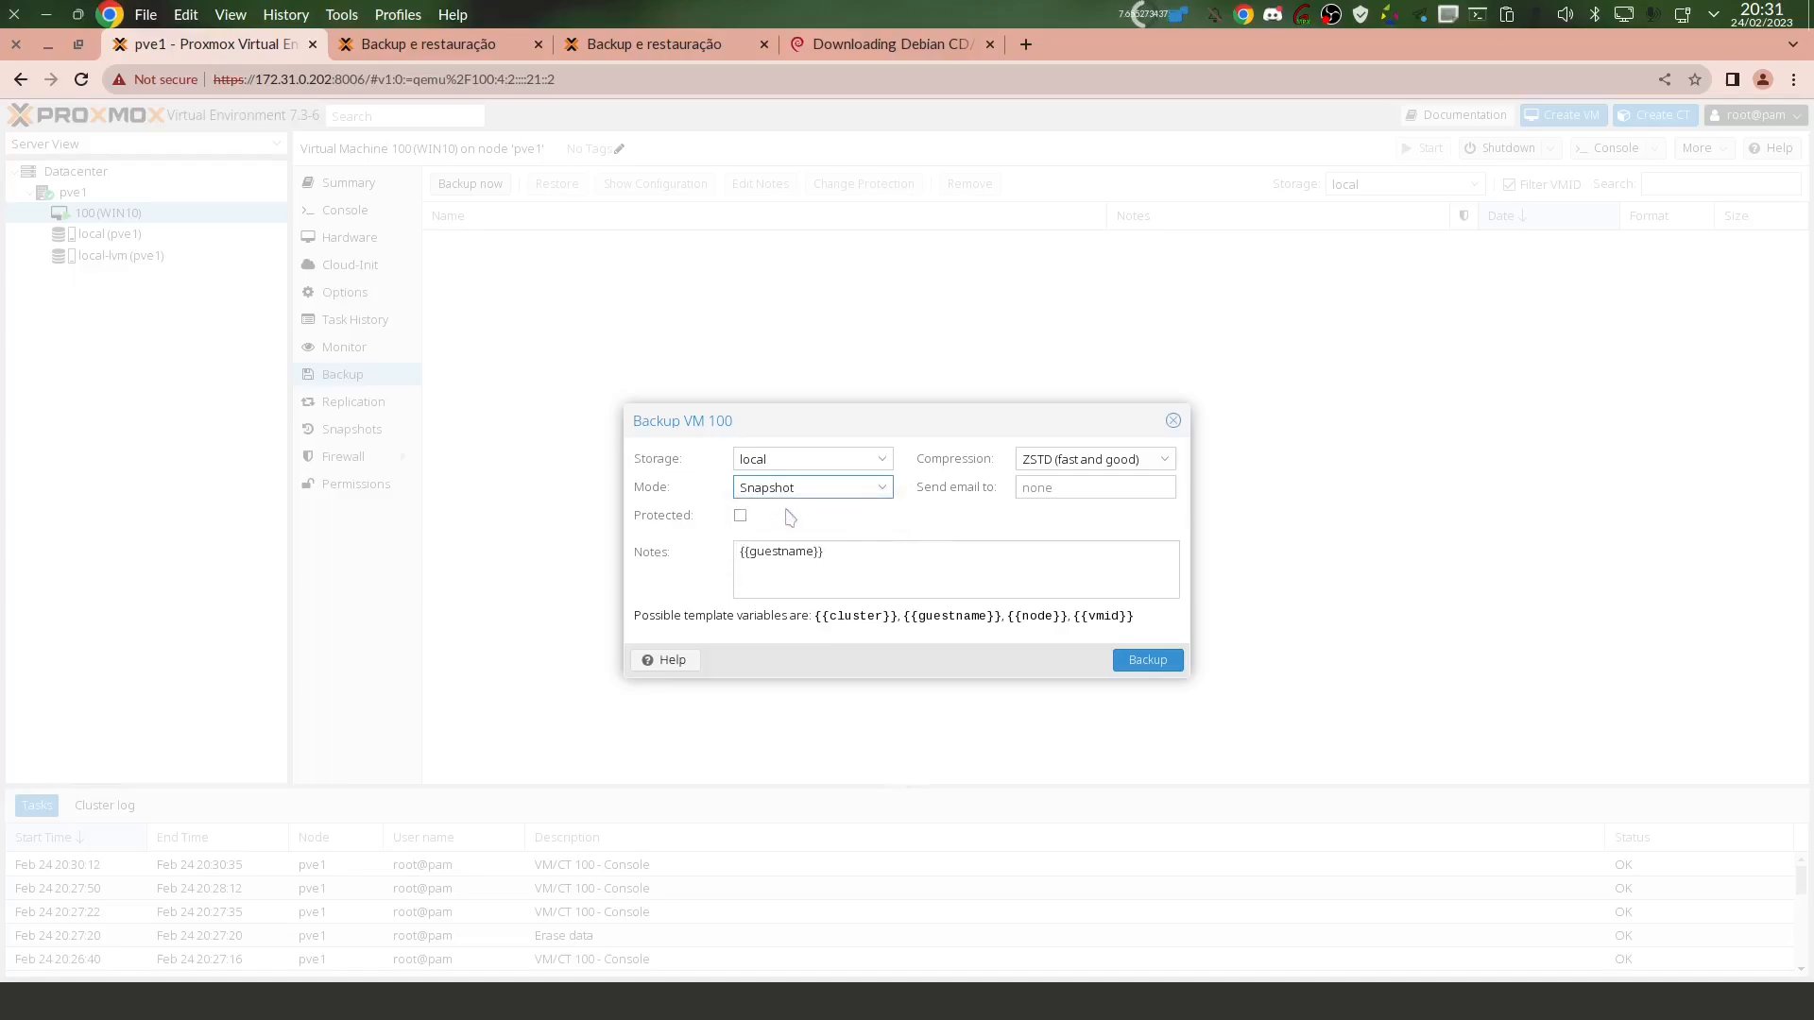
{"action": "left_click", "coordinate": [867, 488]}
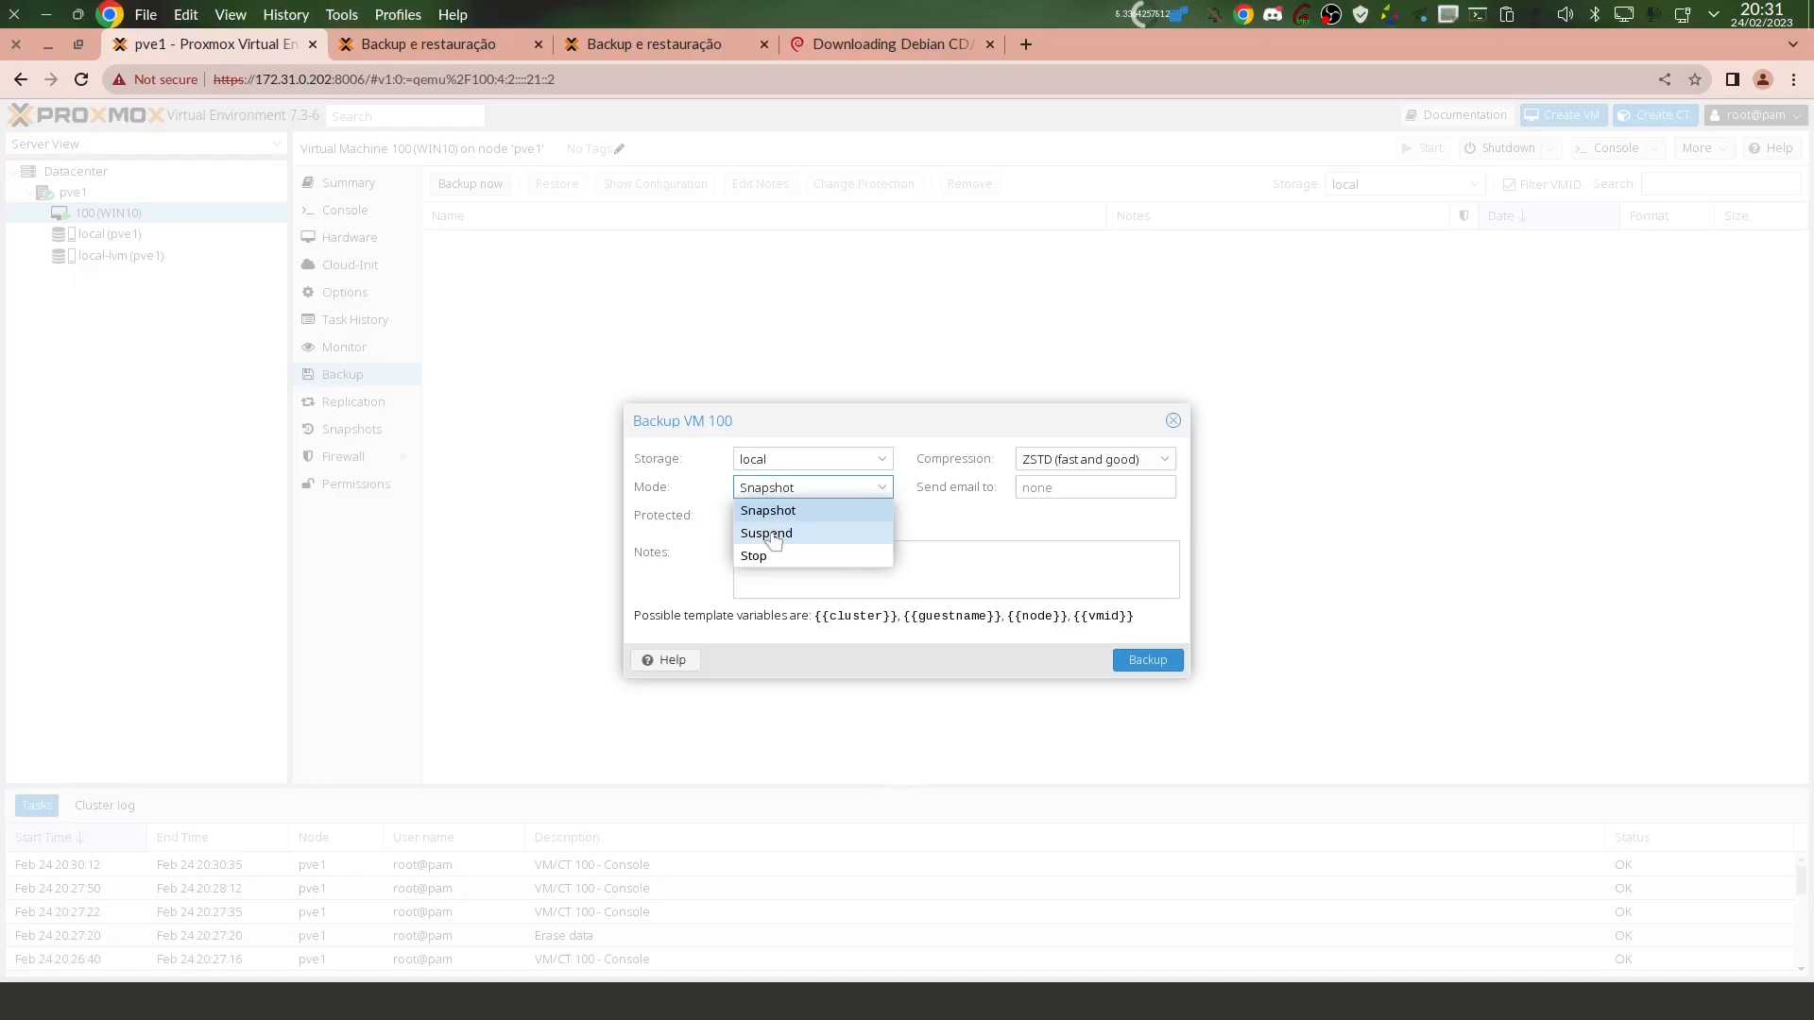
{"action": "left_click", "coordinate": [773, 534]}
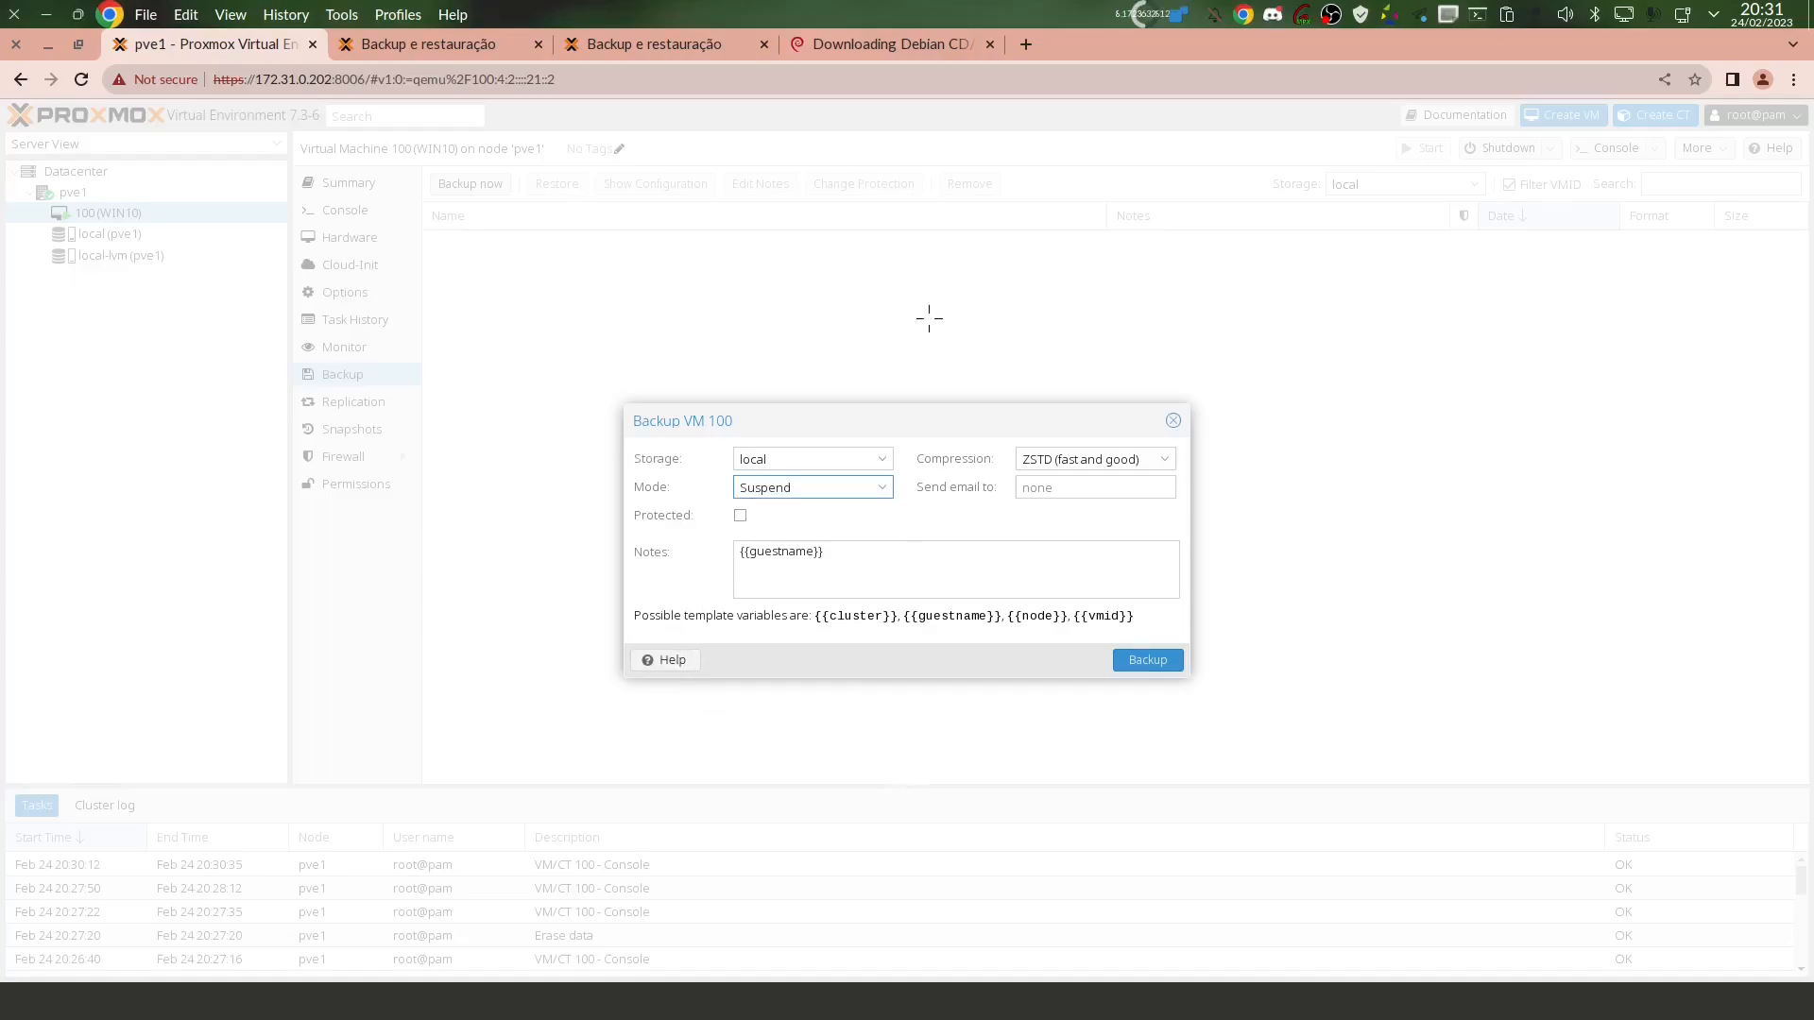
Open the help documentation for the VM backup and consult the Backup Modes section.
{"action": "mouse_move", "coordinate": [661, 627]}
{"action": "left_mouse_down"}
{"action": "mouse_move", "coordinate": [622, 664]}
{"action": "mouse_move", "coordinate": [616, 647]}
{"action": "left_mouse_up"}
{"action": "key", "text": "shift+F9"}
{"action": "left_click", "coordinate": [661, 660]}
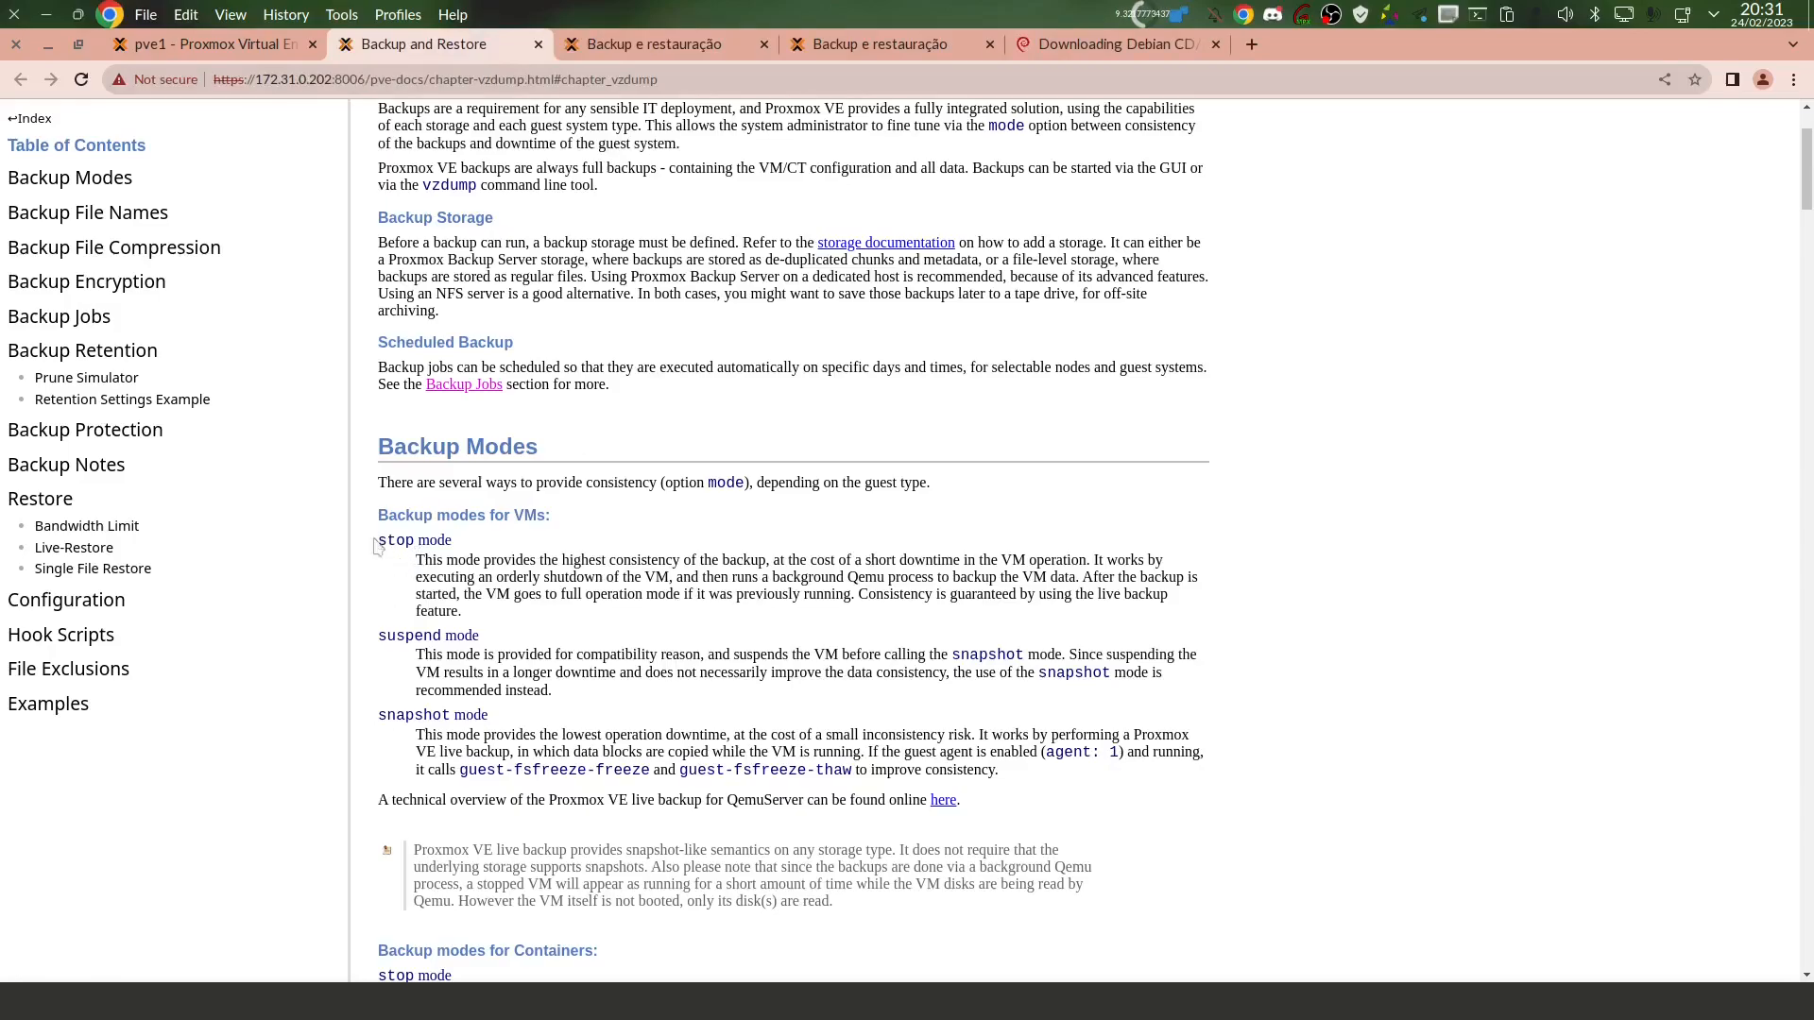
Translate the backup documentation page into Portuguese.
{"action": "left_click_drag", "start_coordinate": [378, 541], "coordinate": [897, 562]}
{"action": "left_click", "coordinate": [921, 546]}
{"action": "right_click", "coordinate": [1201, 465]}
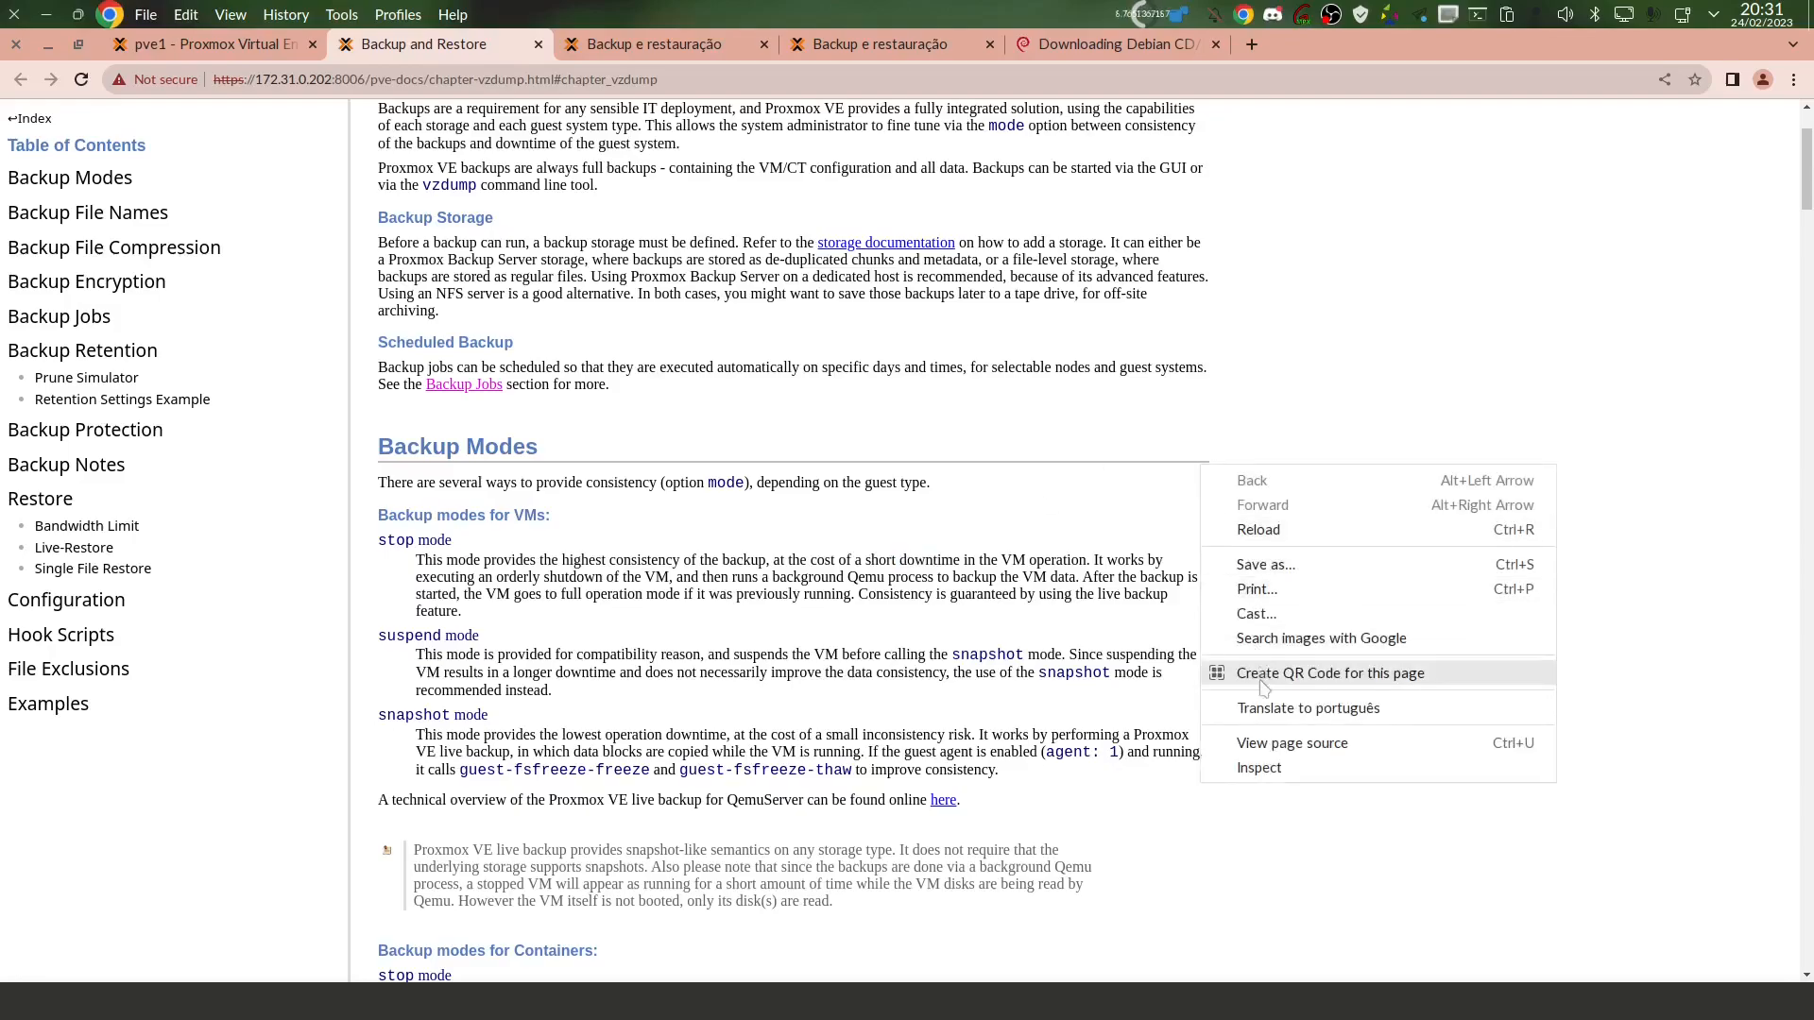
{"action": "left_click", "coordinate": [1313, 709]}
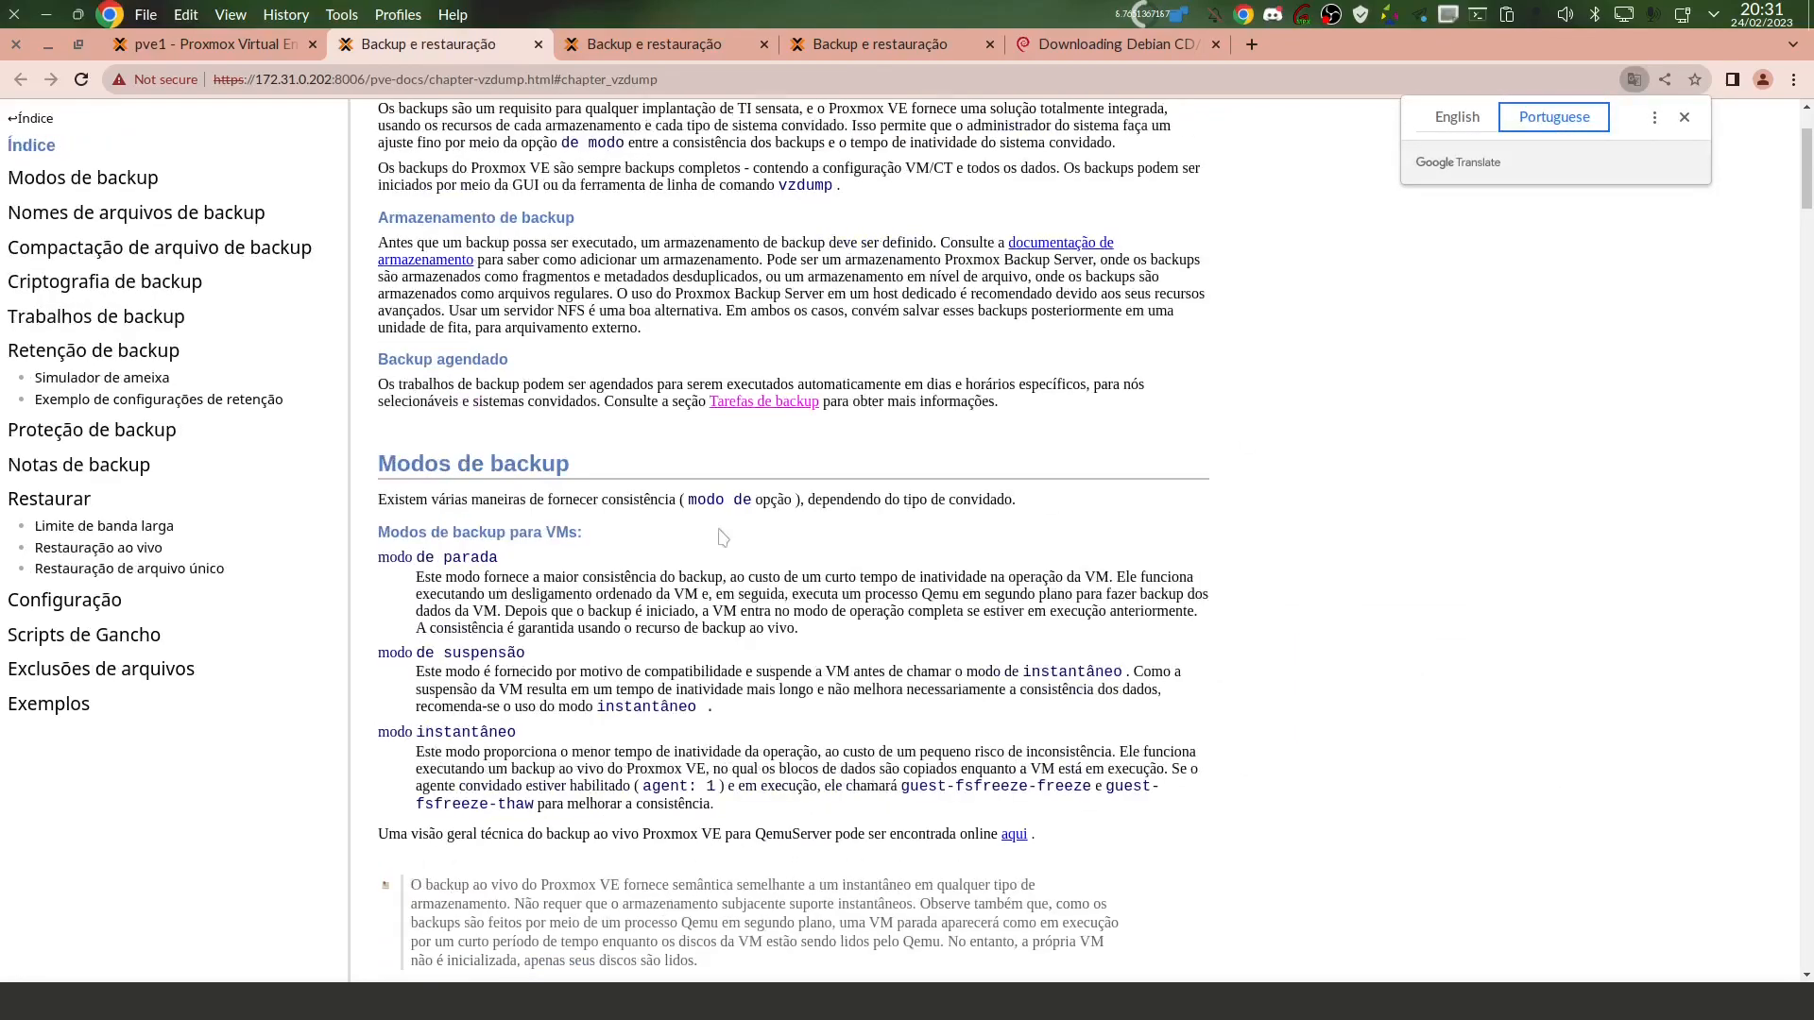
Read the translated descriptions of the stop, suspend and snapshot backup modes for VMs.
{"action": "left_click_drag", "start_coordinate": [417, 587], "coordinate": [1133, 576]}
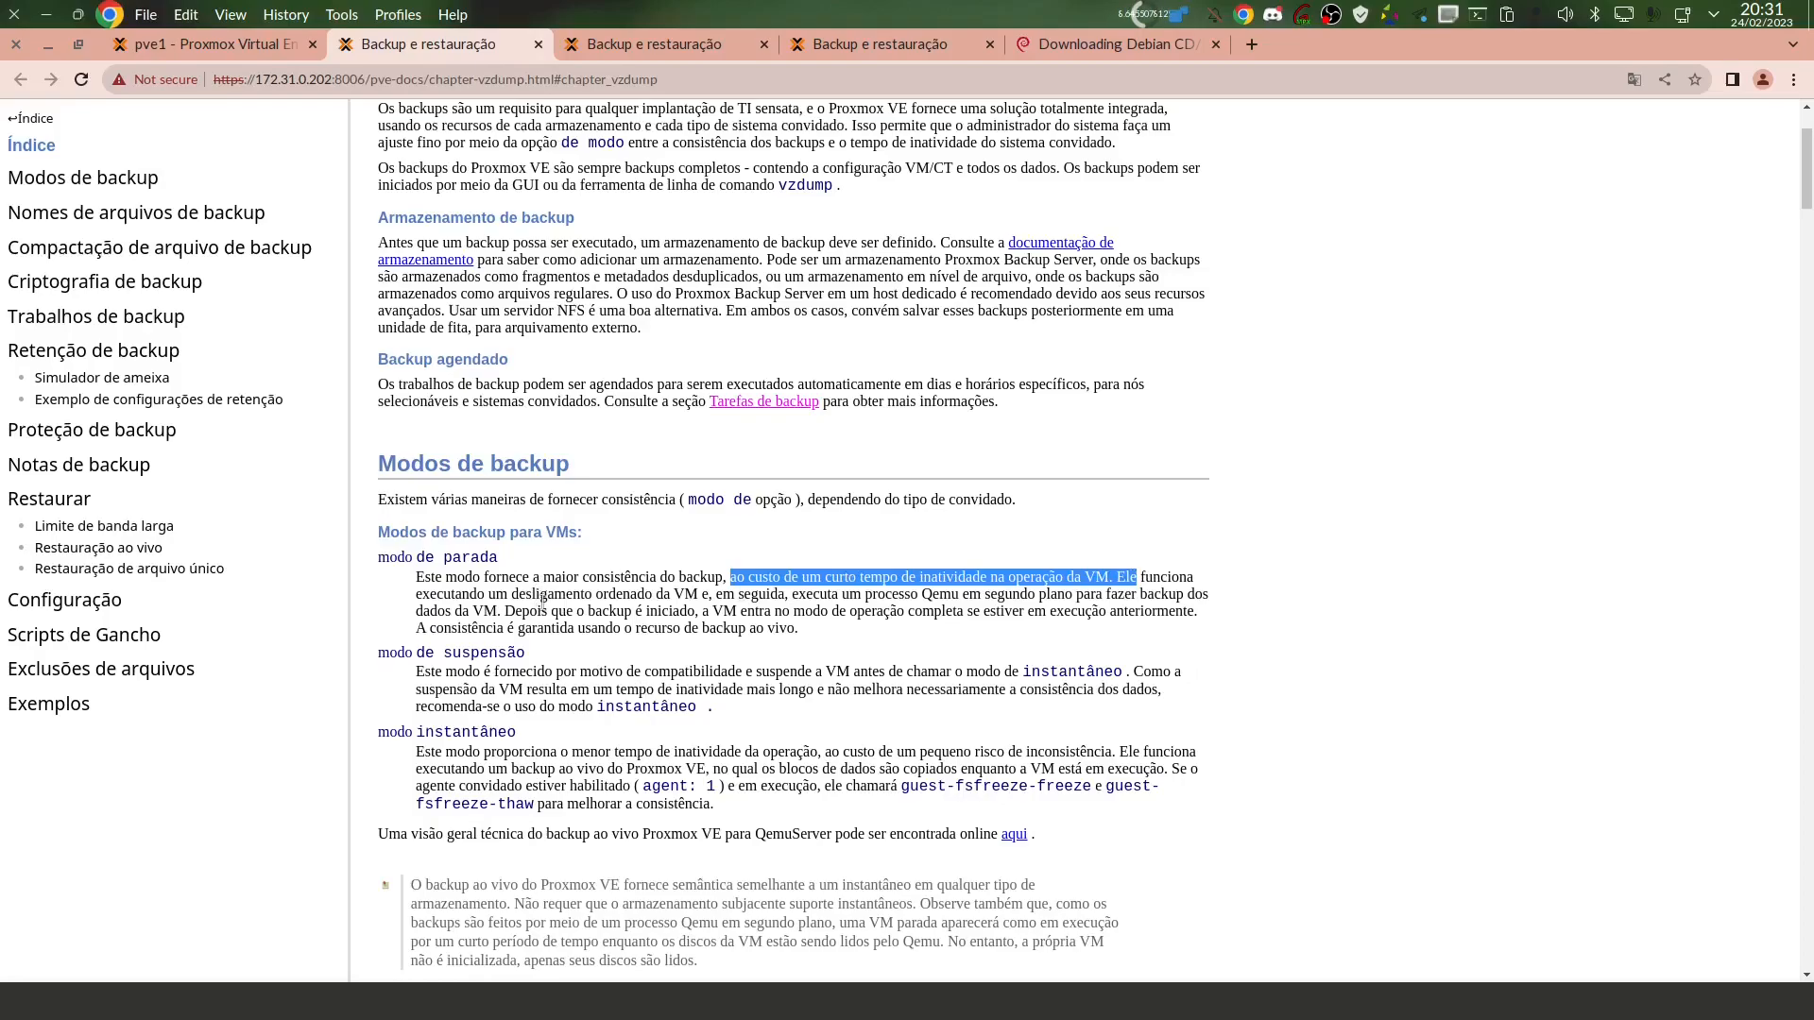
{"action": "left_click", "coordinate": [419, 656]}
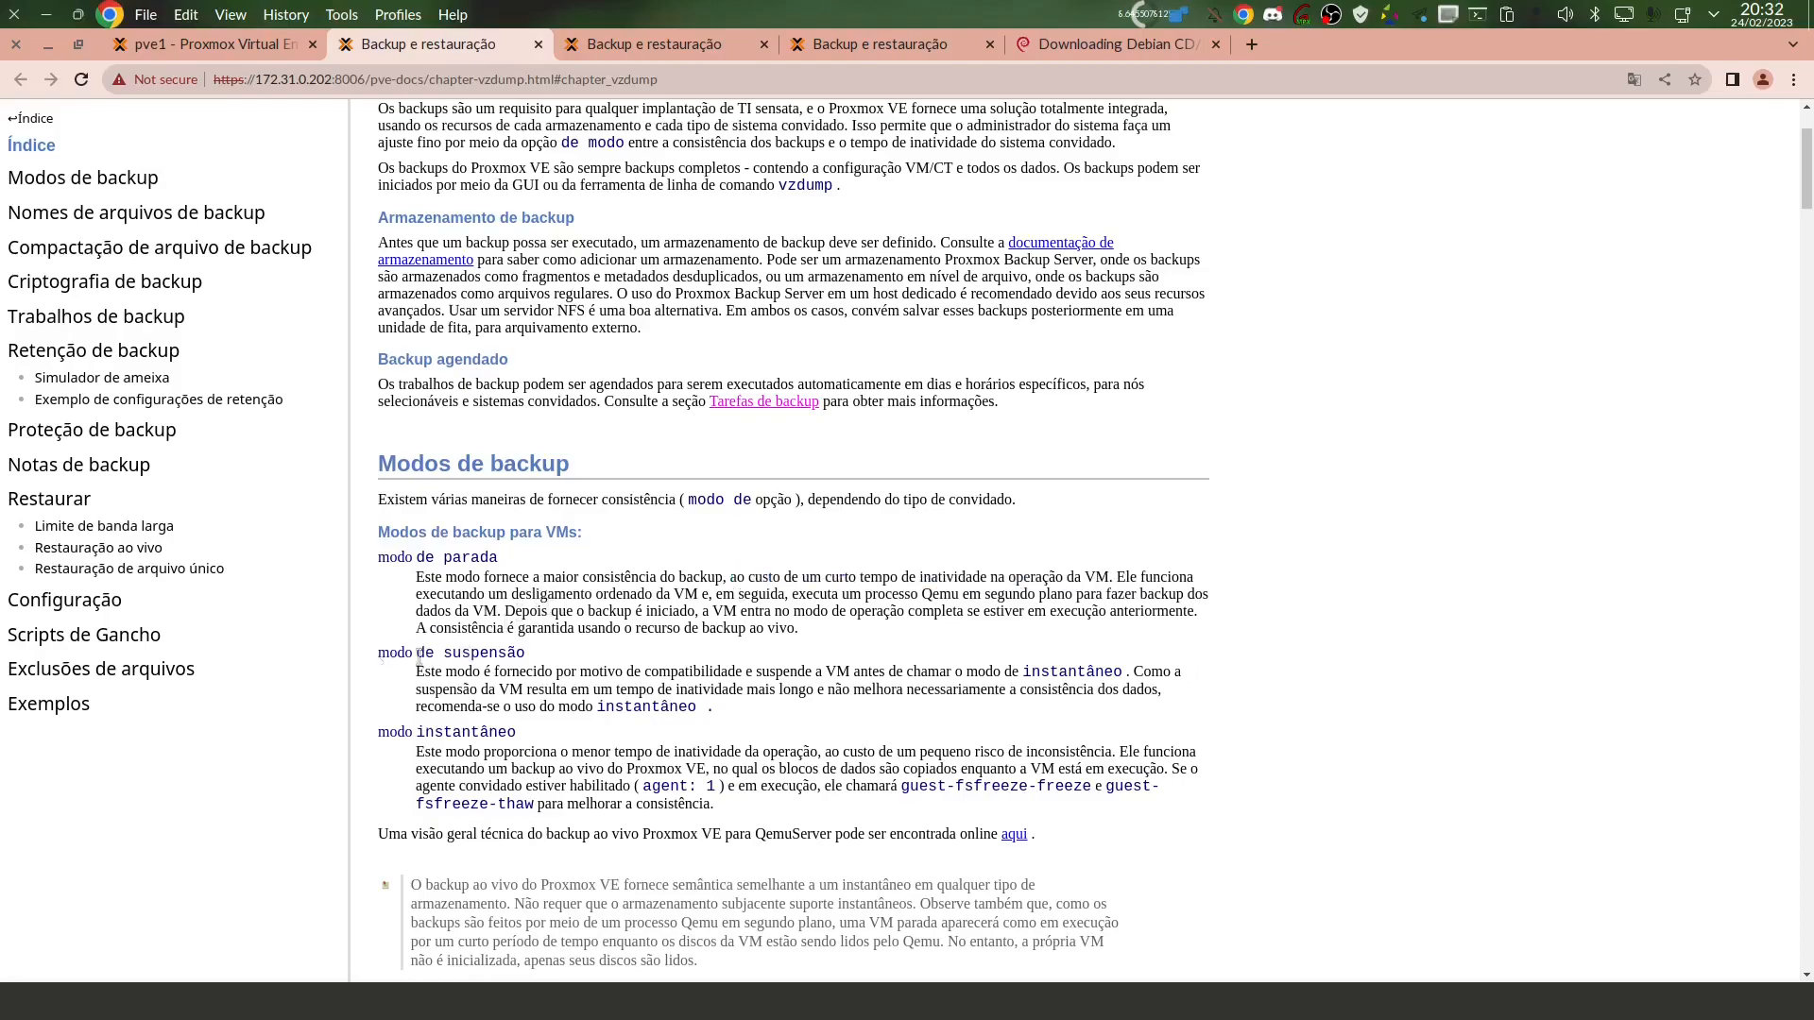
{"action": "left_click_drag", "start_coordinate": [418, 671], "coordinate": [1133, 672]}
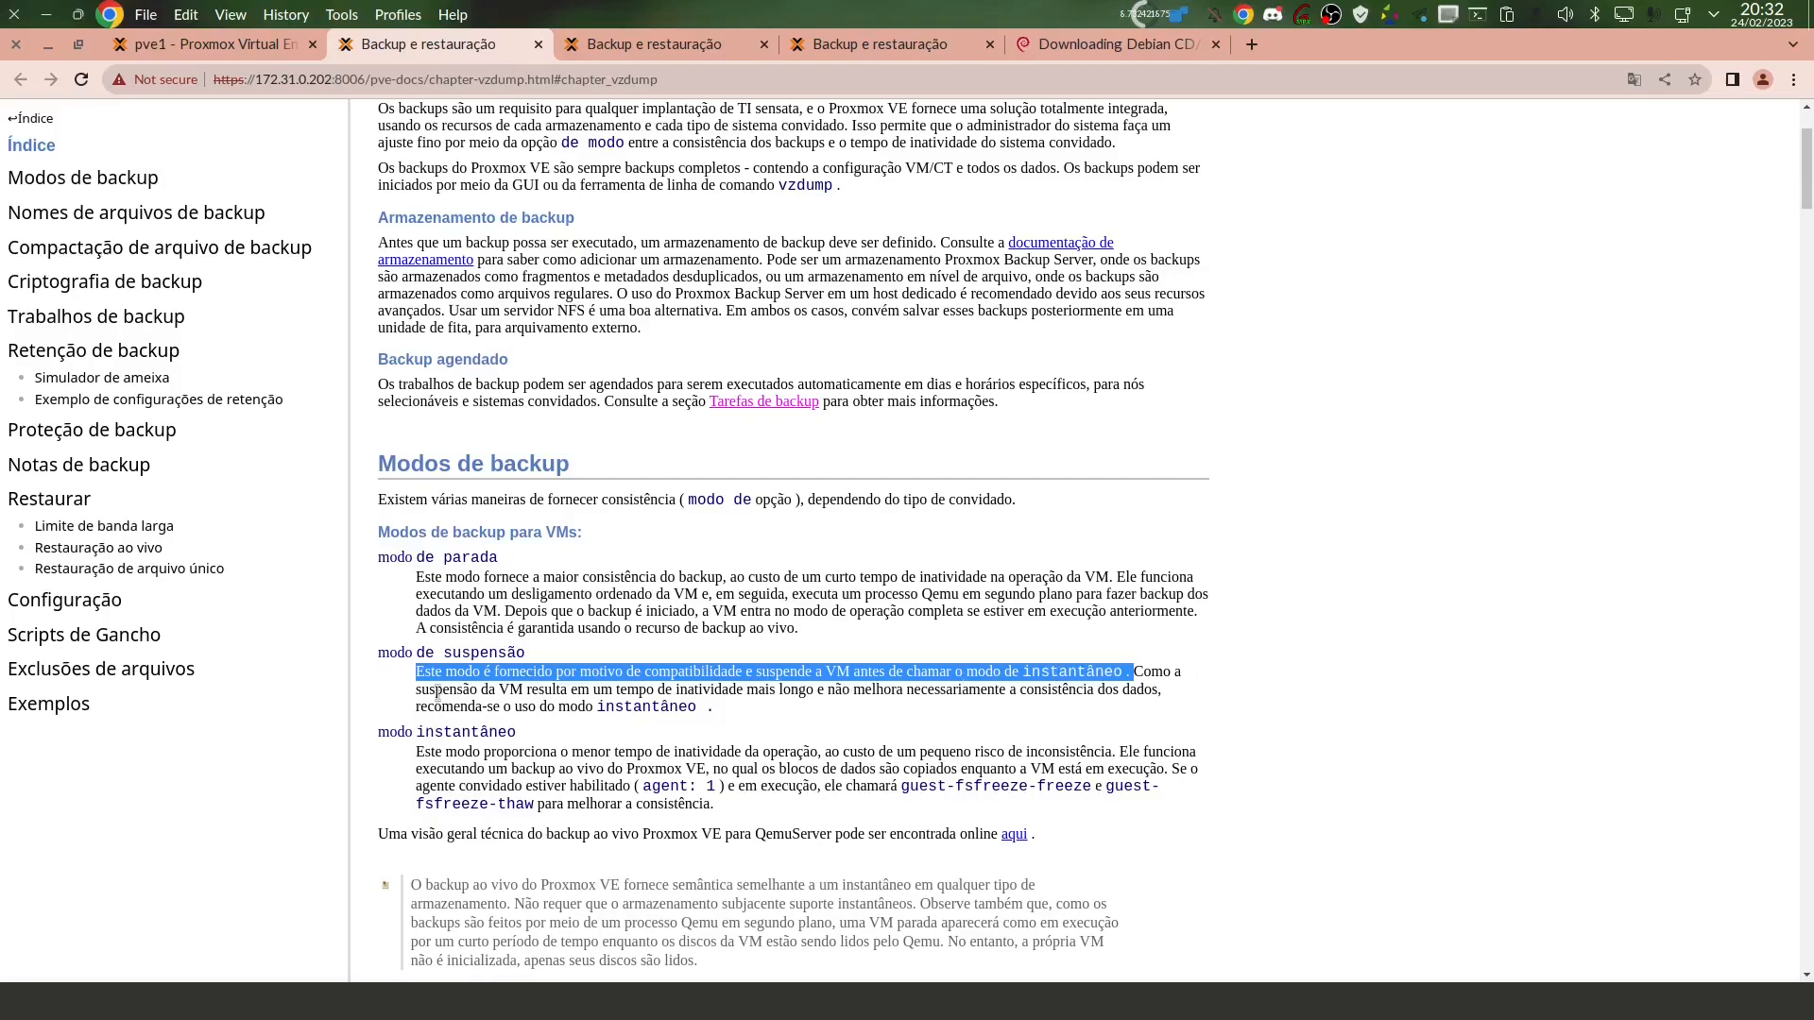
{"action": "left_click_drag", "start_coordinate": [457, 690], "coordinate": [688, 691]}
{"action": "left_click", "coordinate": [690, 690]}
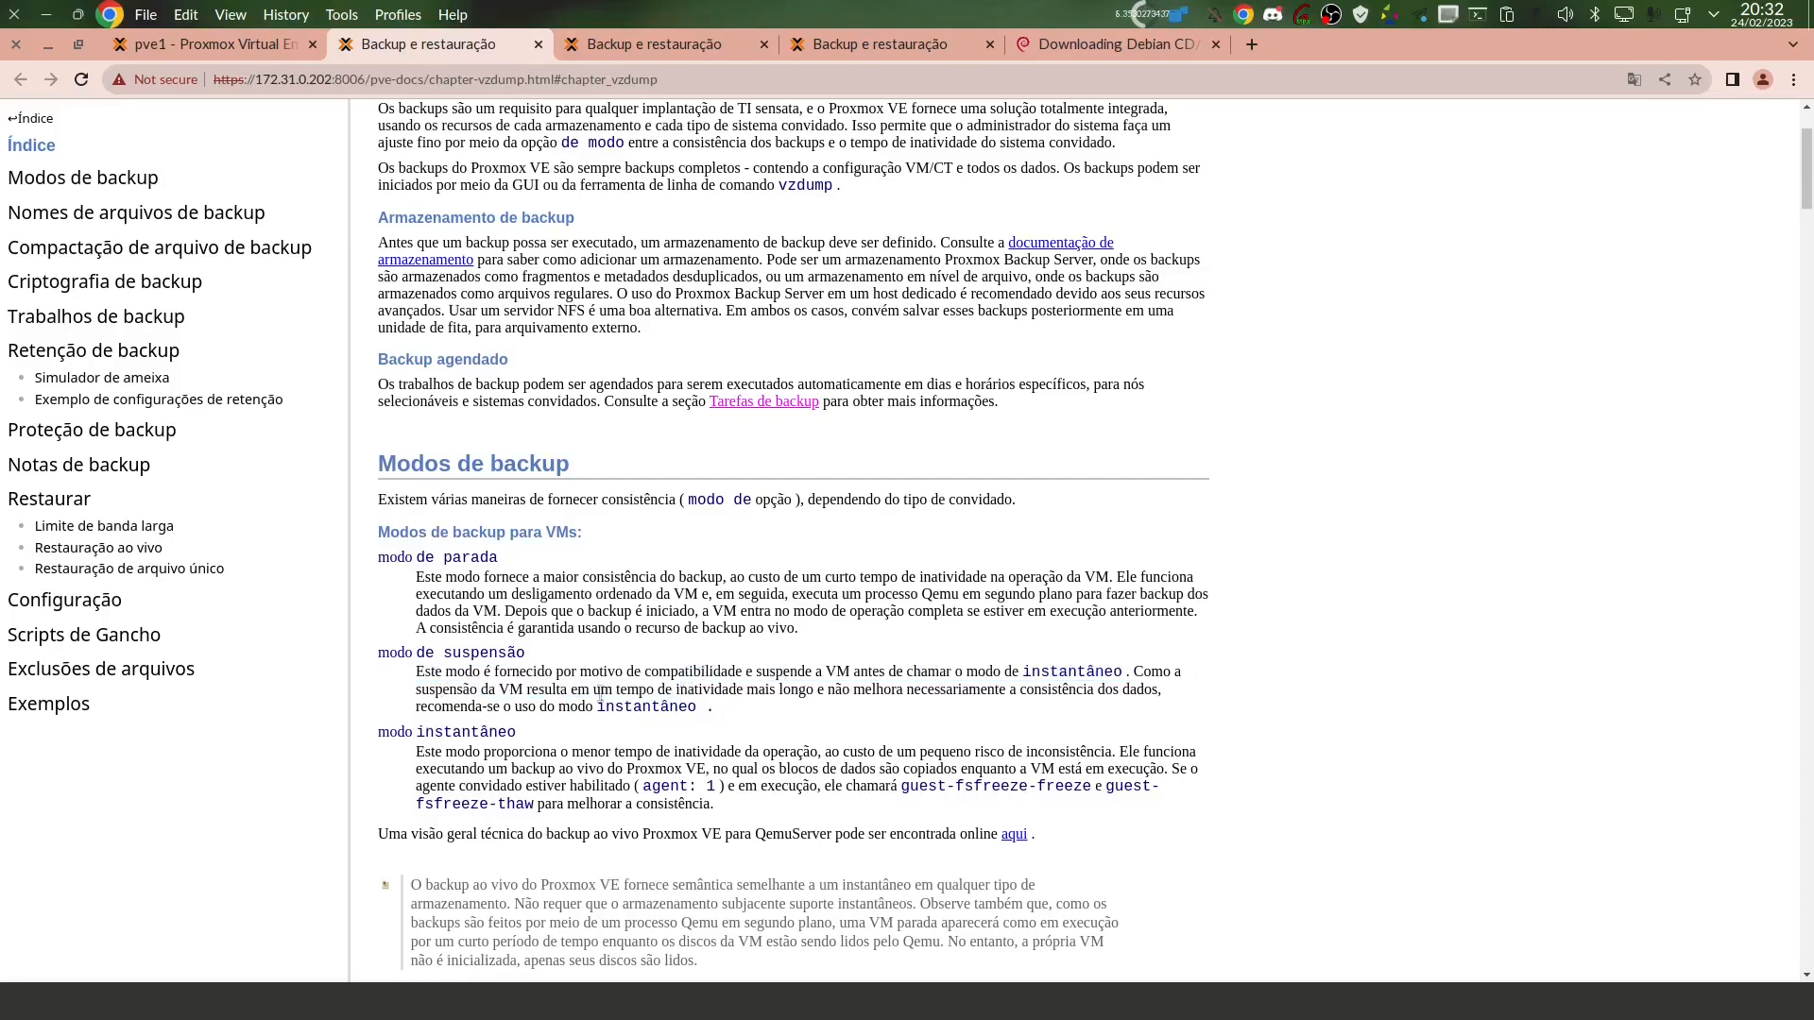
{"action": "left_click_drag", "start_coordinate": [776, 690], "coordinate": [1167, 692]}
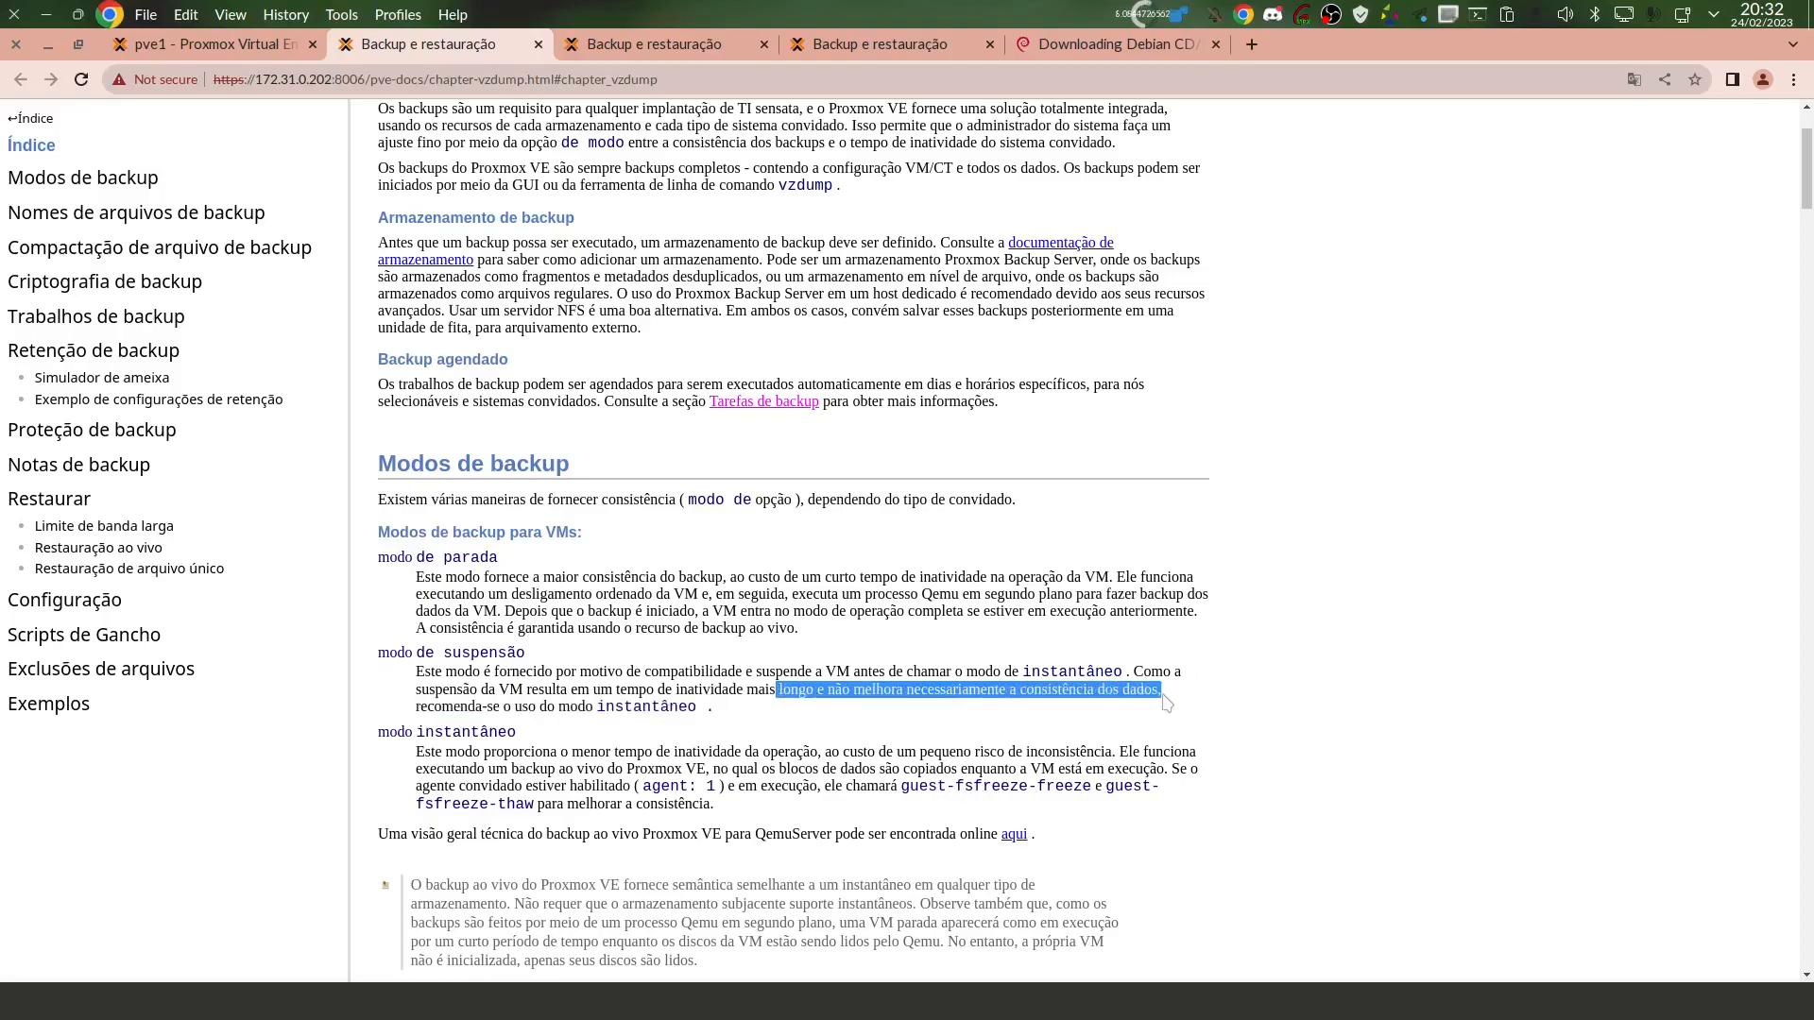
{"action": "left_click_drag", "start_coordinate": [441, 708], "coordinate": [718, 709]}
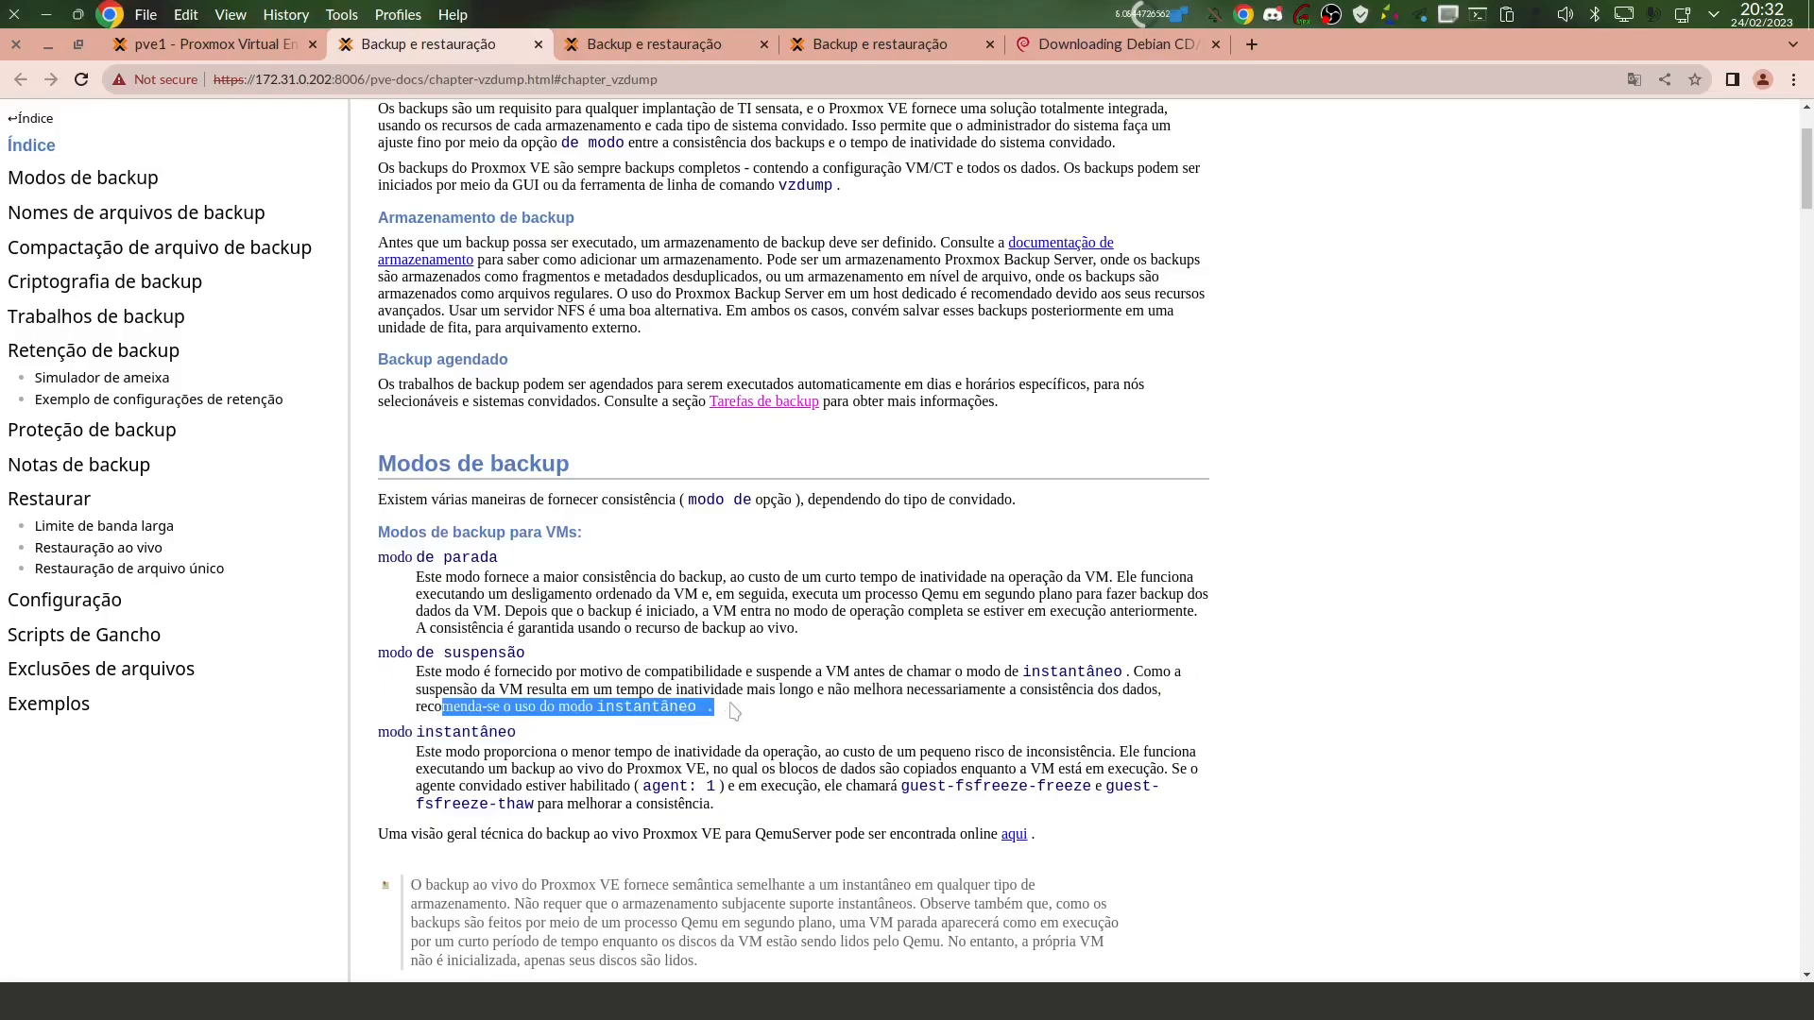
{"action": "left_click_drag", "start_coordinate": [398, 732], "coordinate": [567, 737]}
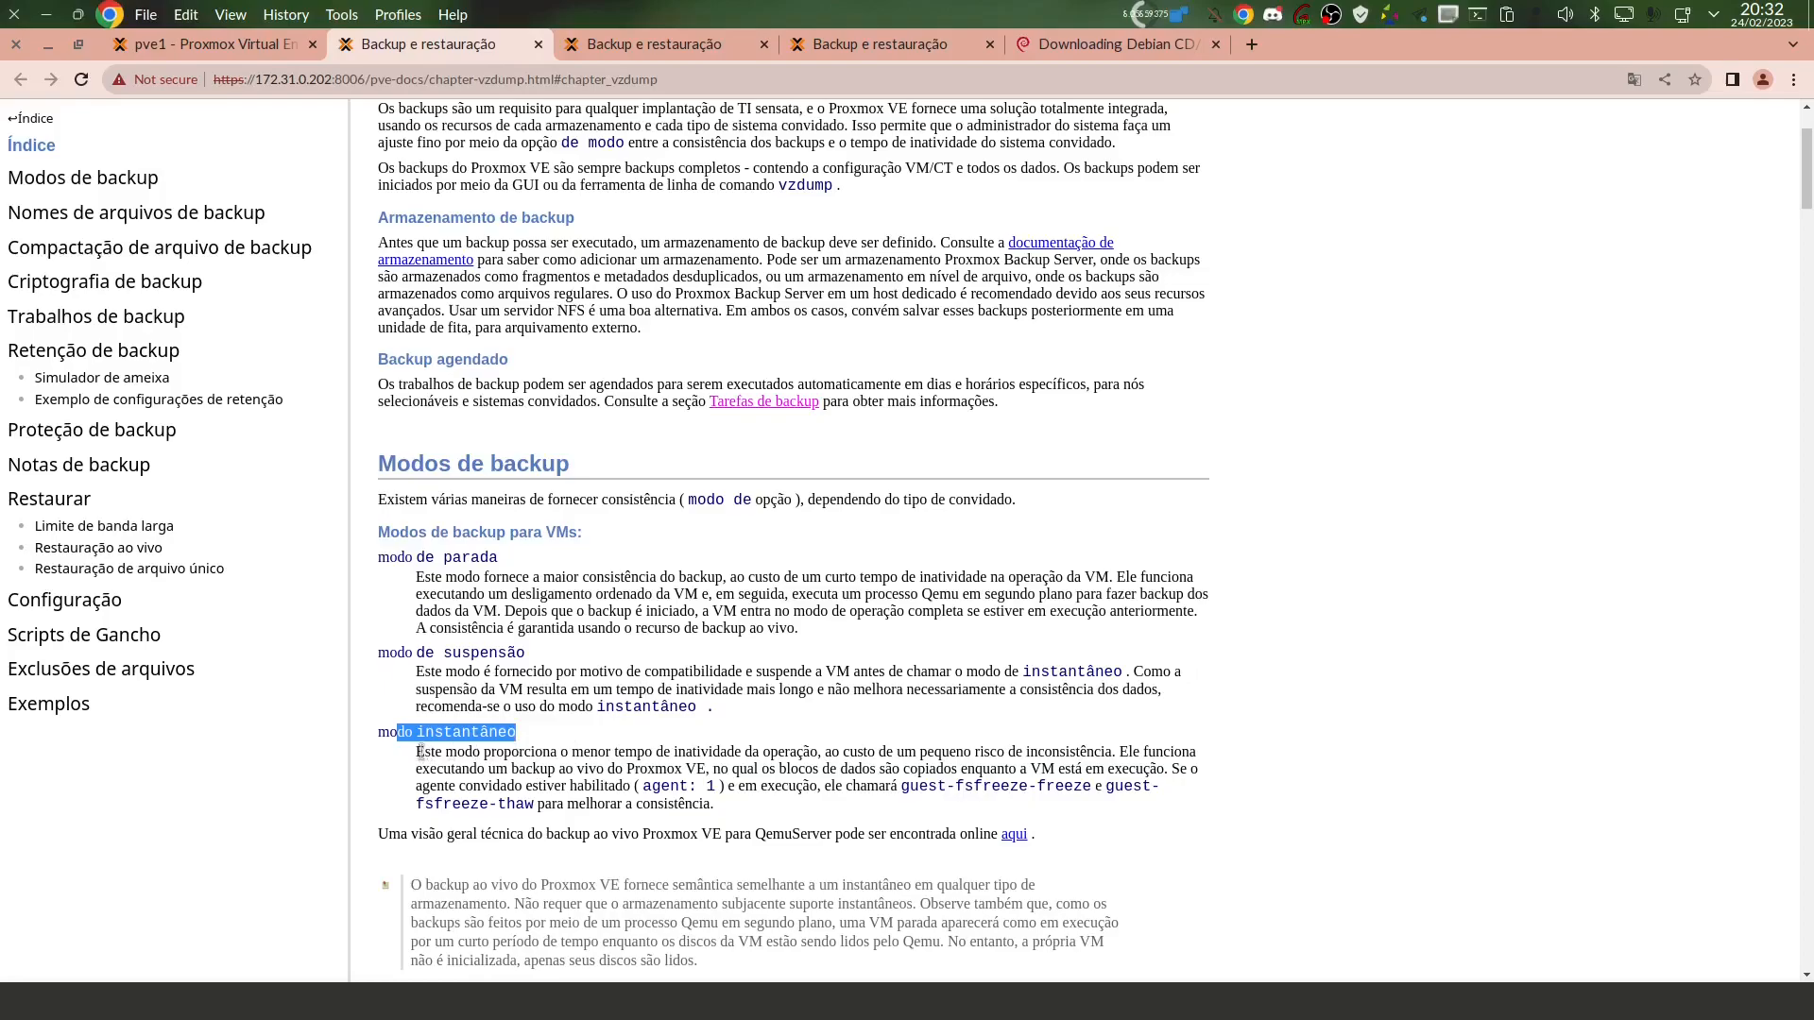
{"action": "left_click_drag", "start_coordinate": [416, 752], "coordinate": [1119, 753]}
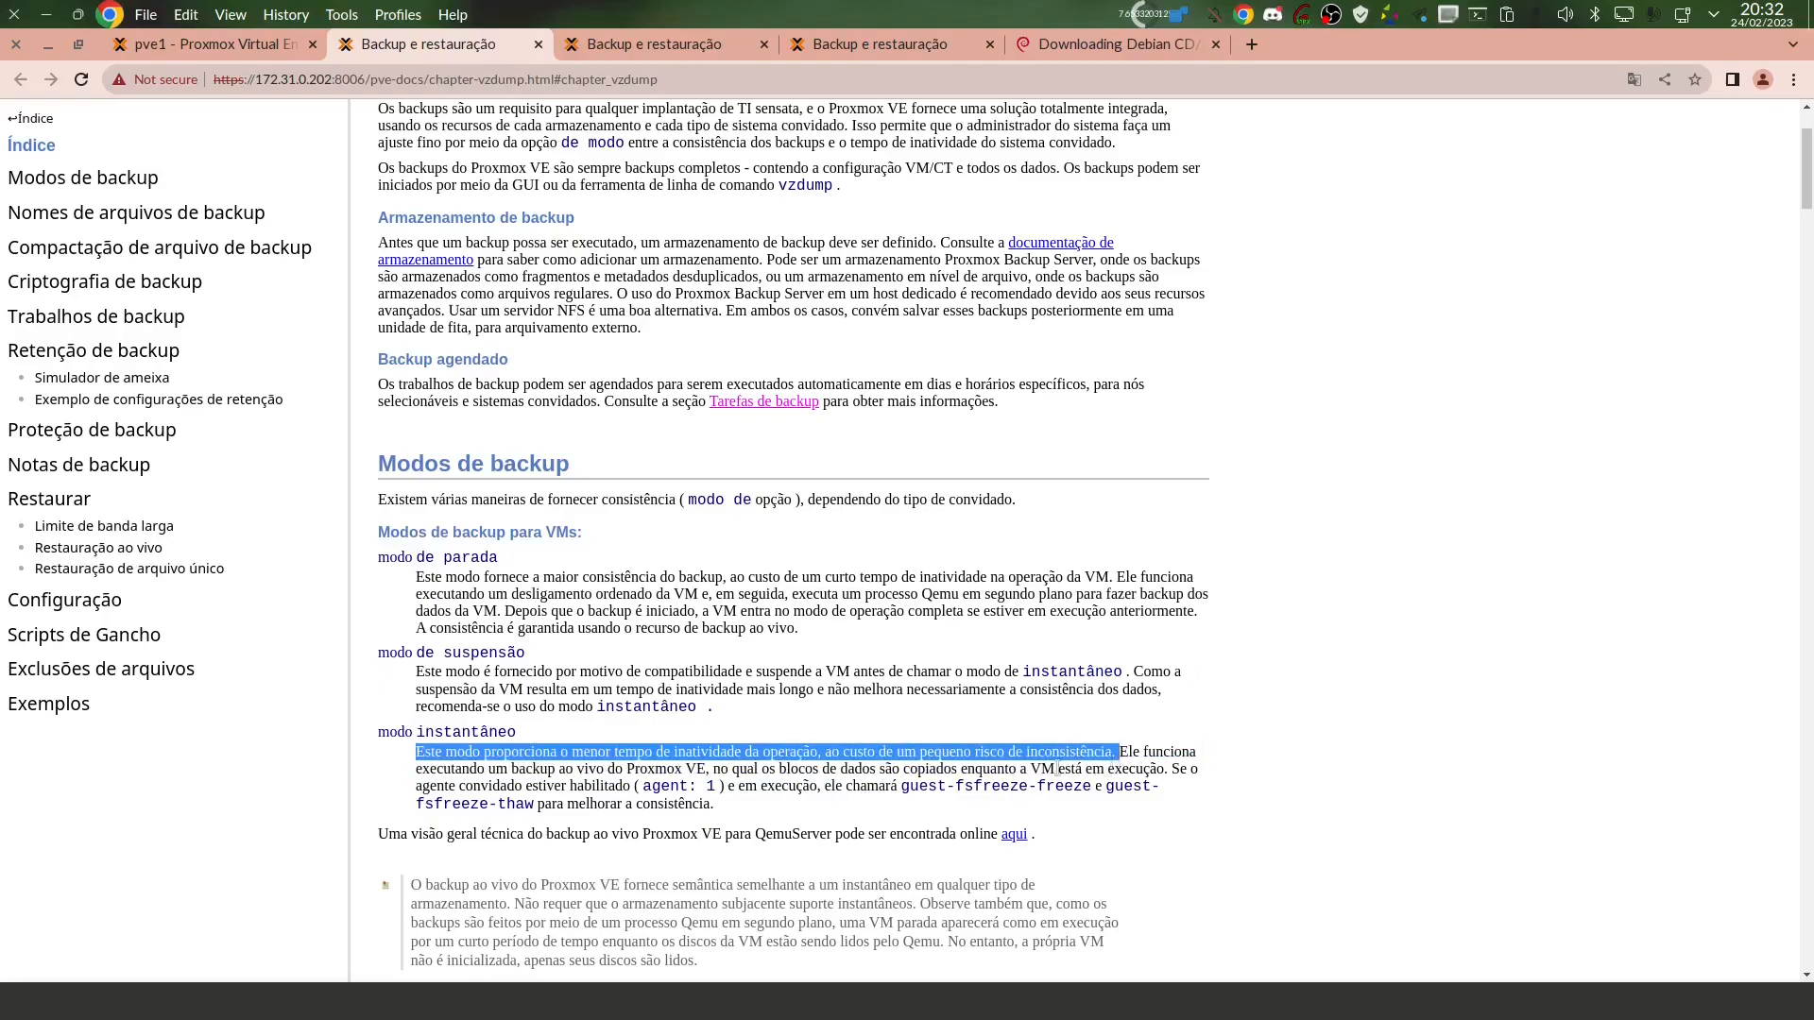
{"action": "left_click", "coordinate": [431, 753]}
{"action": "left_click_drag", "start_coordinate": [416, 751], "coordinate": [477, 746]}
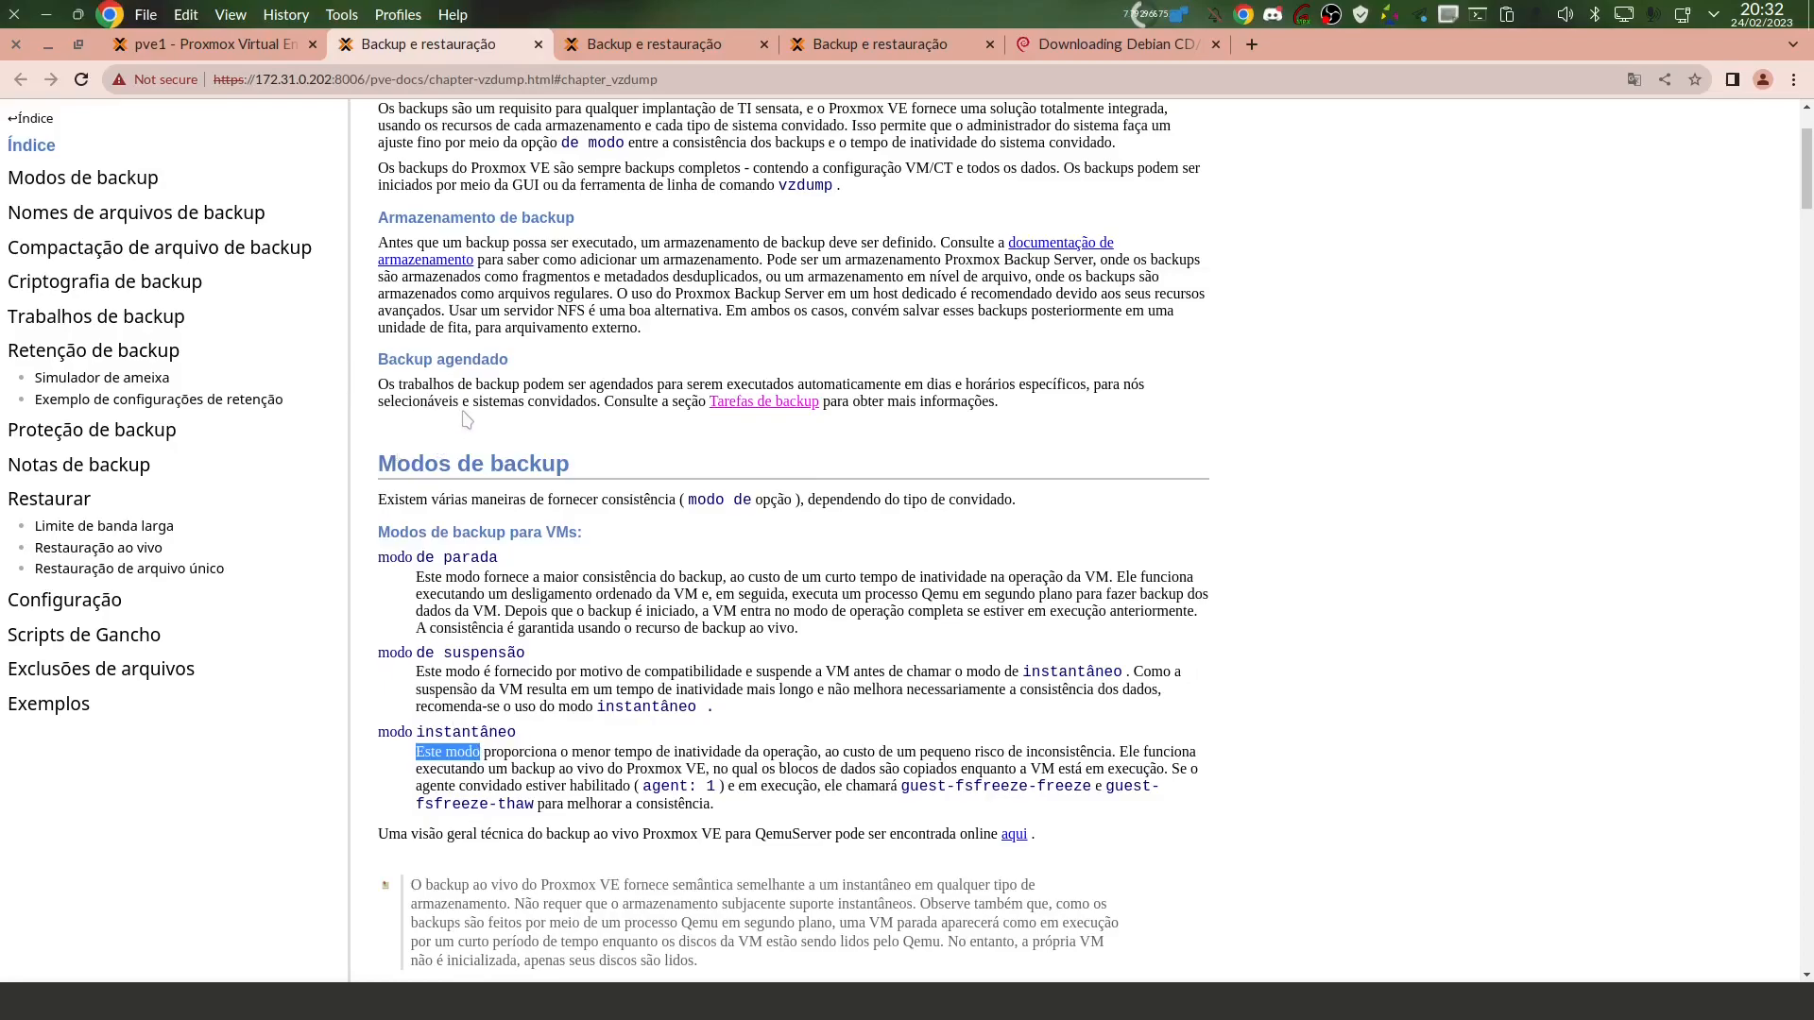
Return to the pve1 Proxmox page and set the backup mode of VM 100 to Snapshot.
{"action": "left_click", "coordinate": [205, 47]}
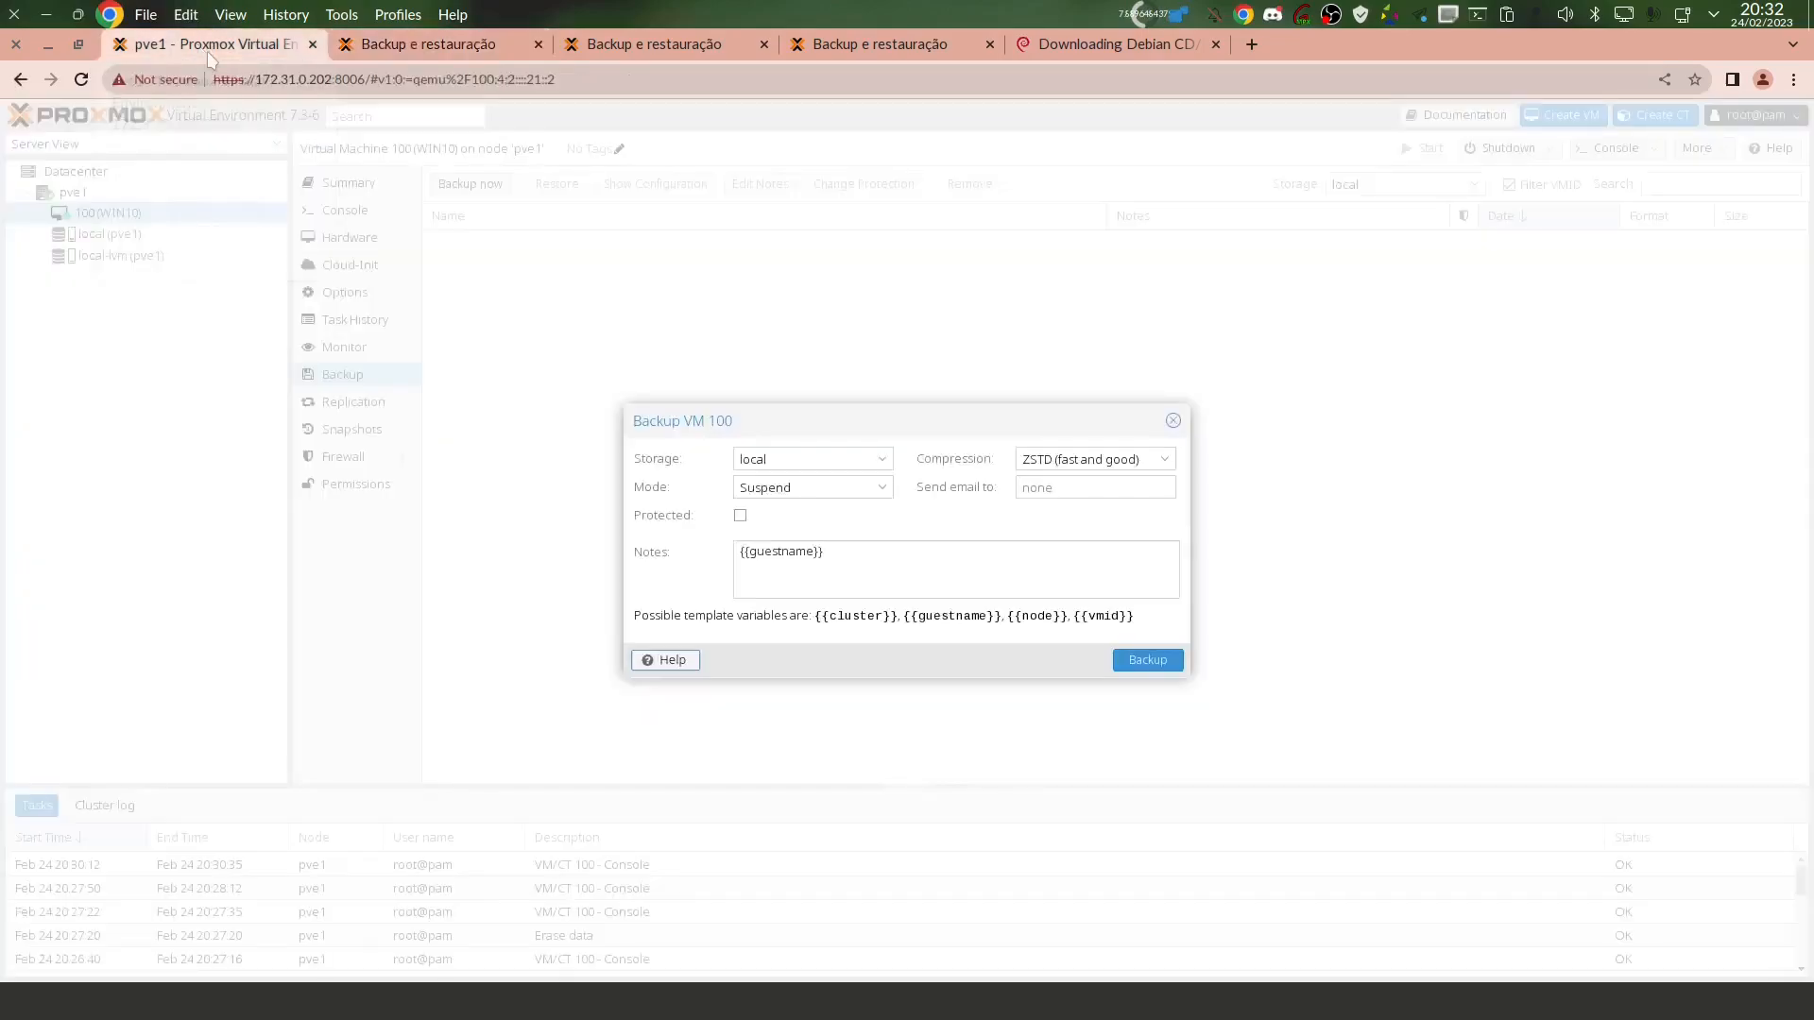
{"action": "left_click", "coordinate": [869, 489]}
{"action": "left_click", "coordinate": [793, 509]}
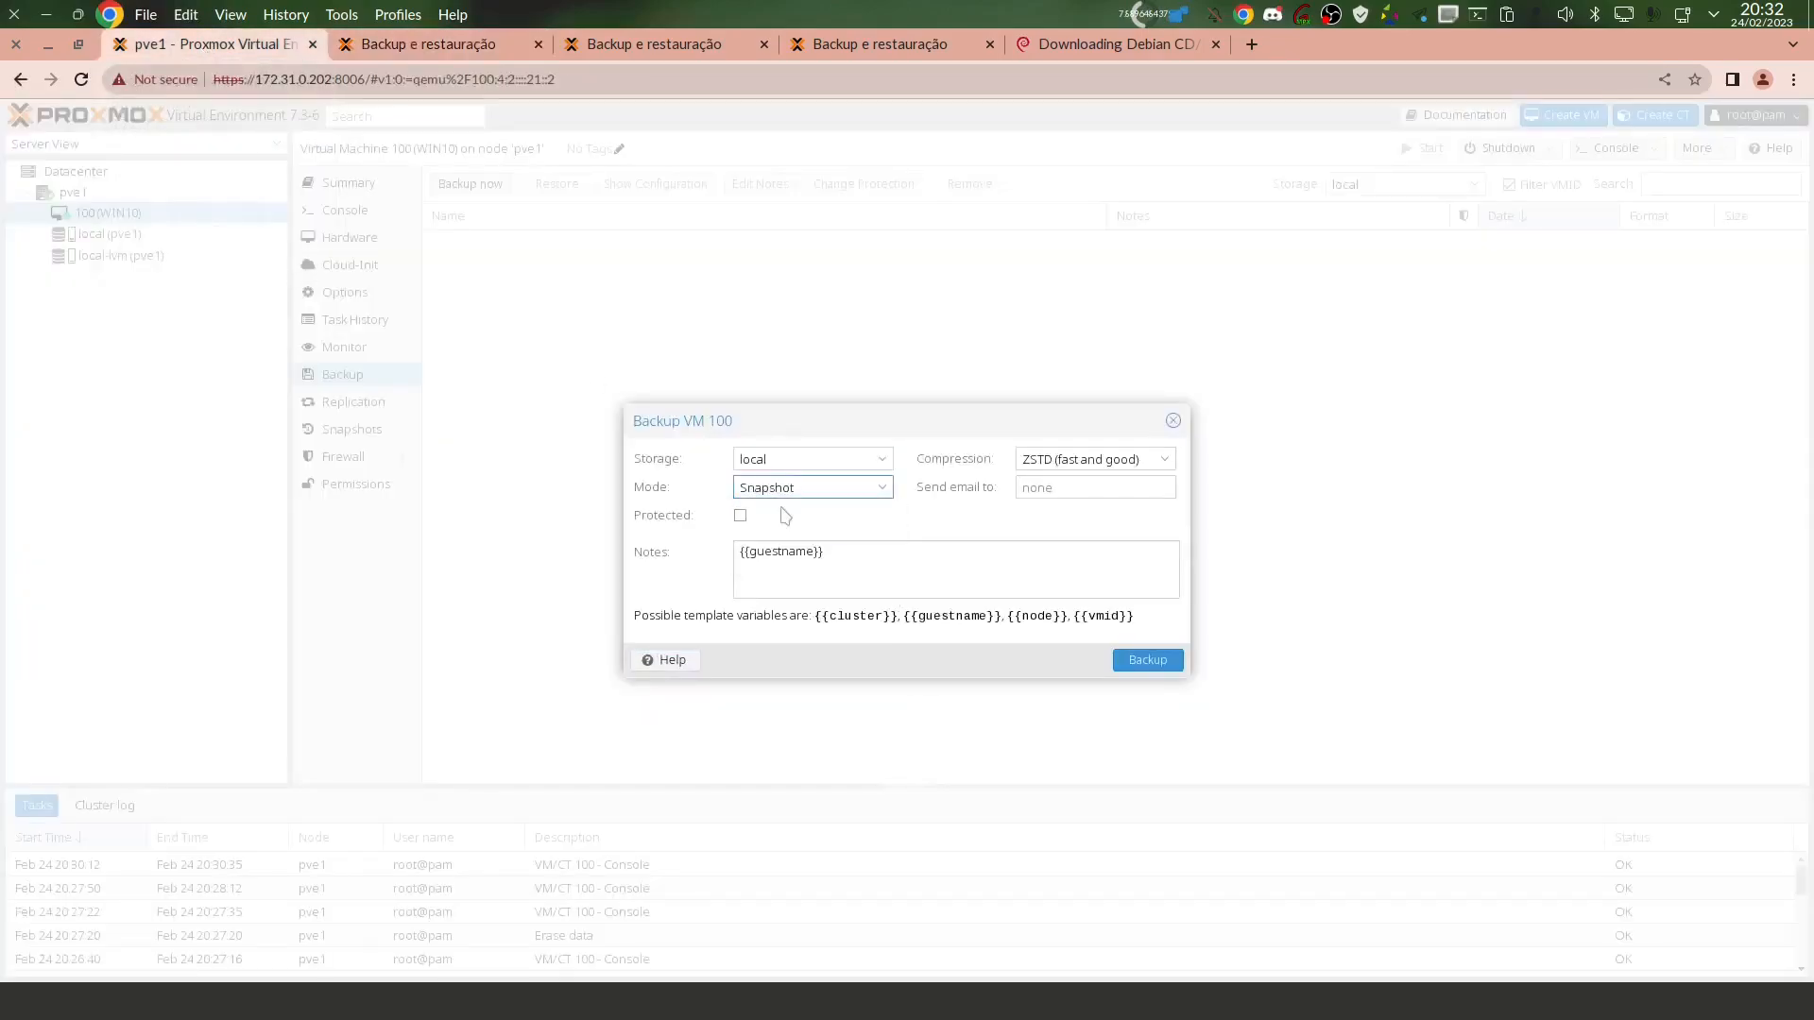
{"action": "left_click", "coordinate": [864, 488]}
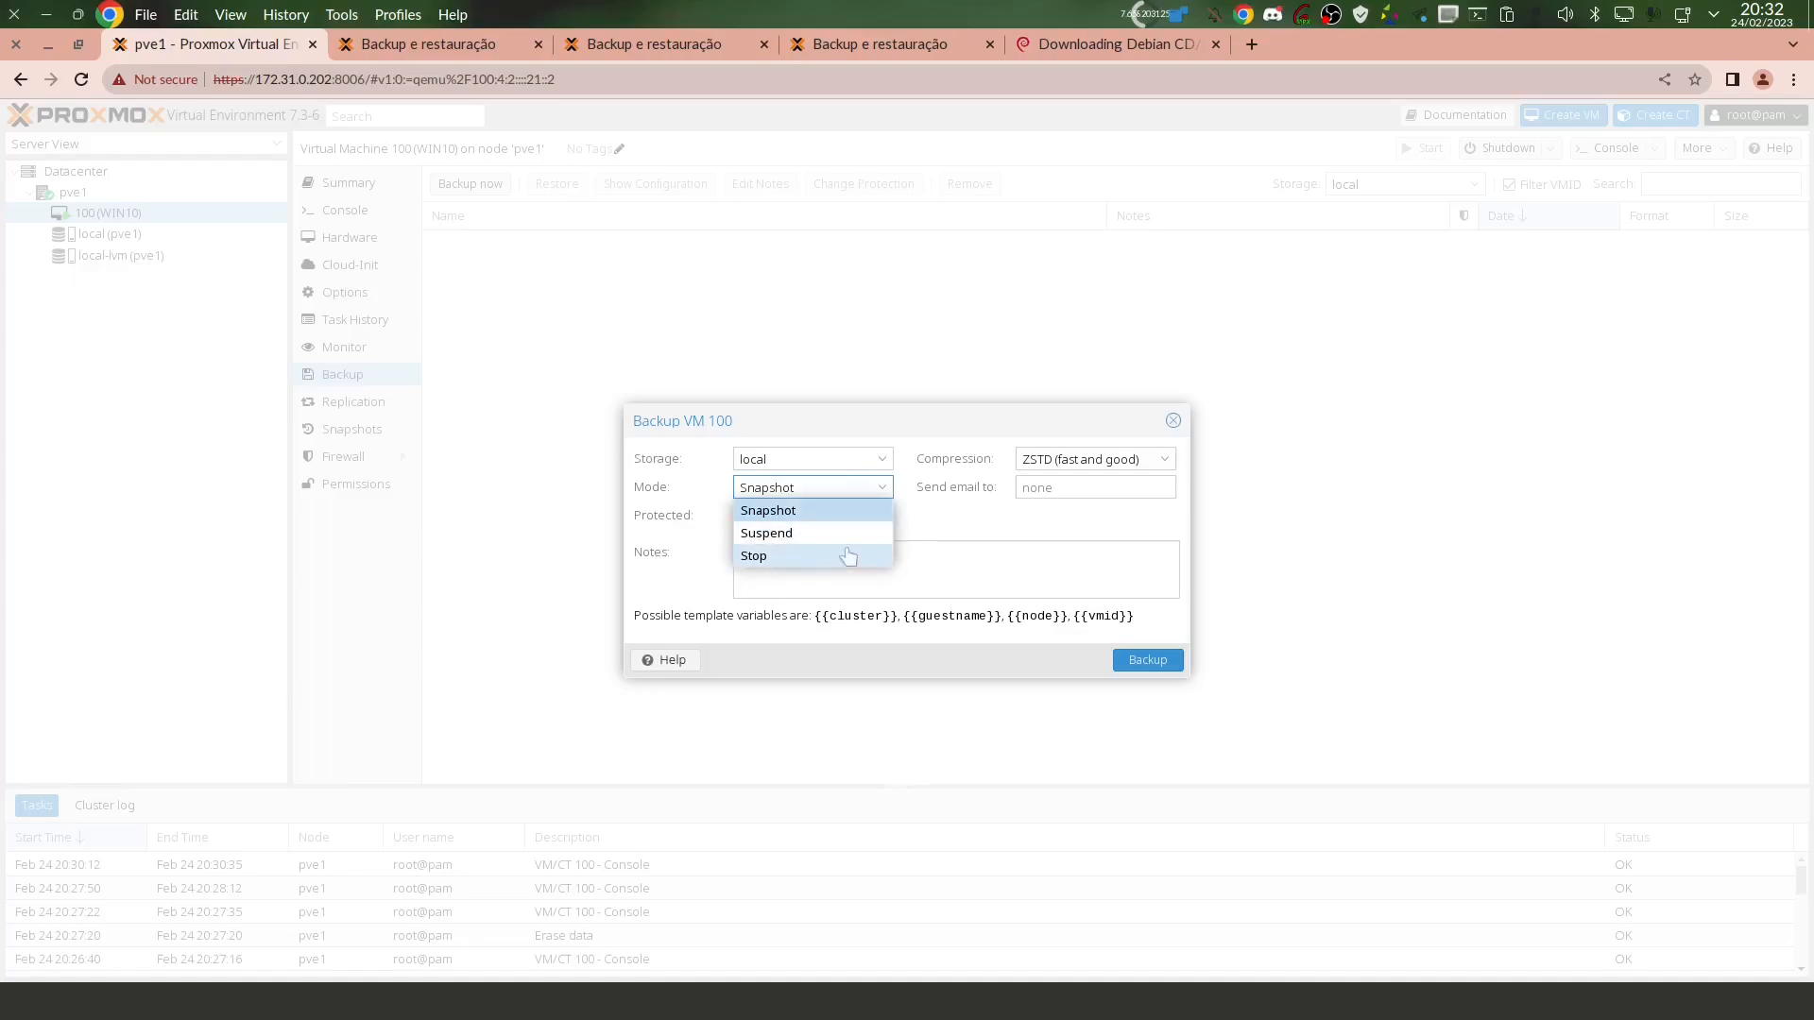
{"action": "left_click", "coordinate": [793, 510]}
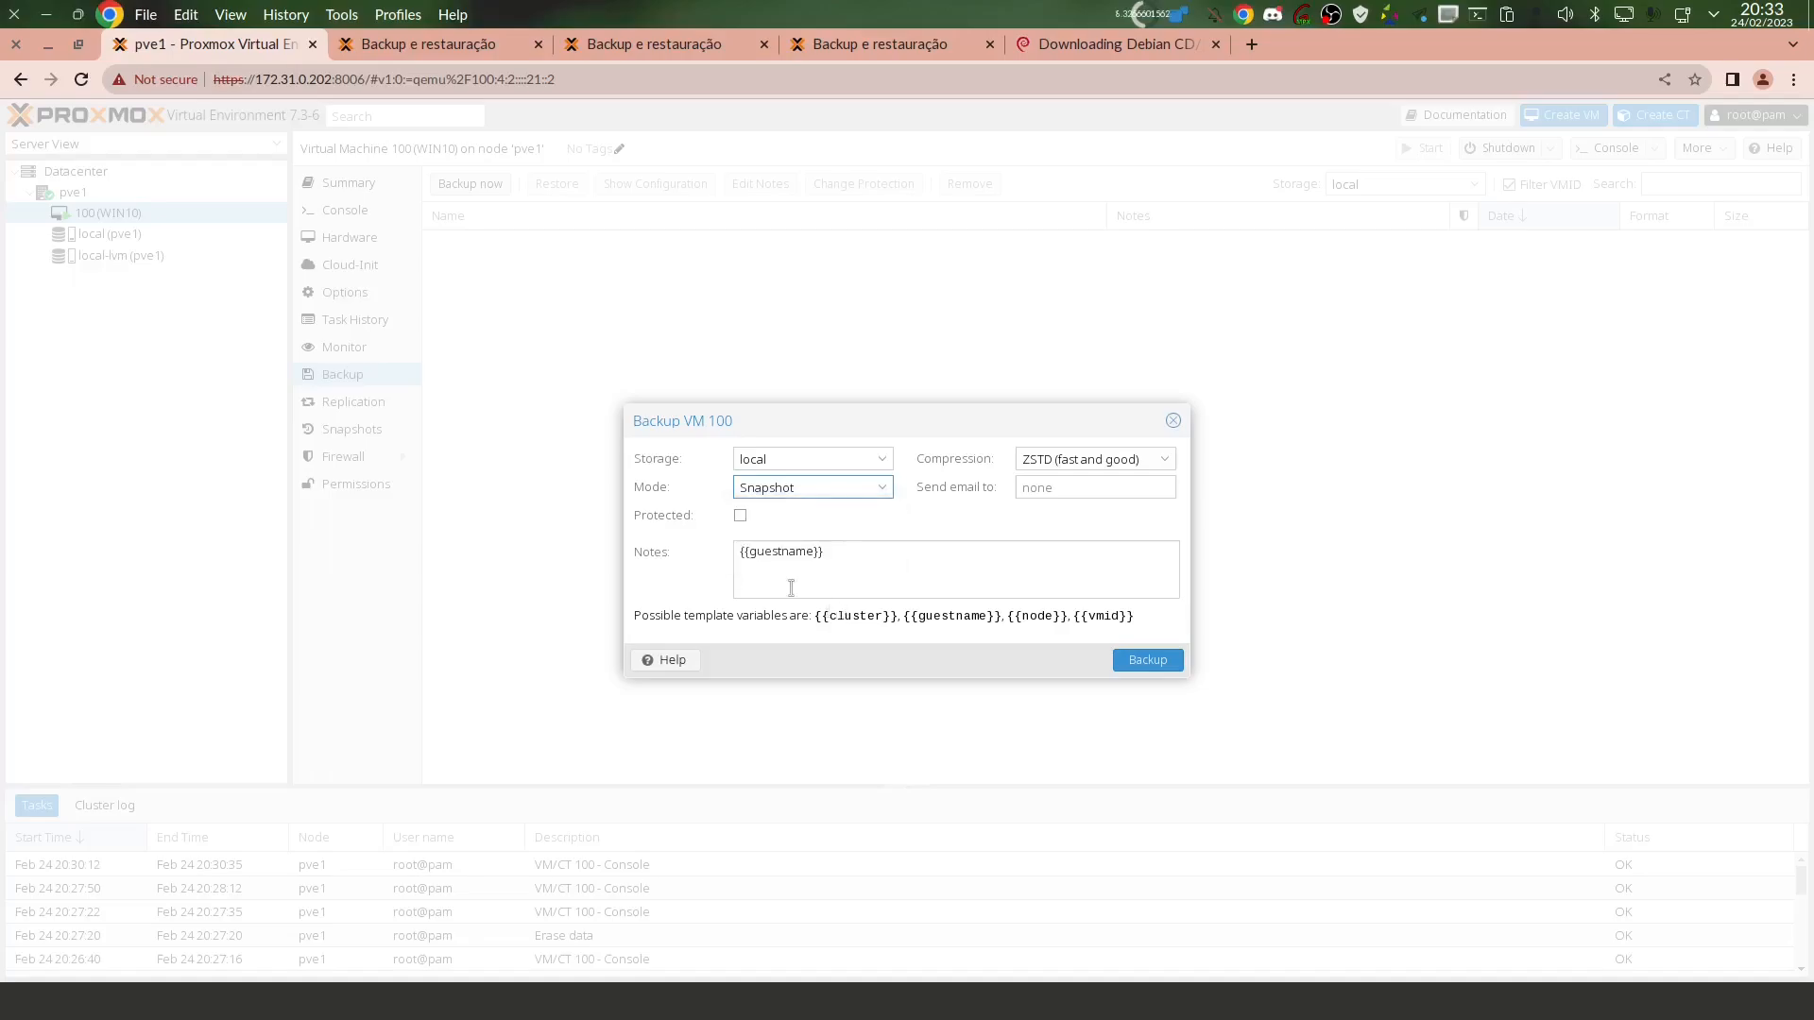
Start the backup of VM 100, keeping ZSTD (fast and good) compression and no notification email.
{"action": "left_click", "coordinate": [741, 516]}
{"action": "left_click", "coordinate": [1161, 462]}
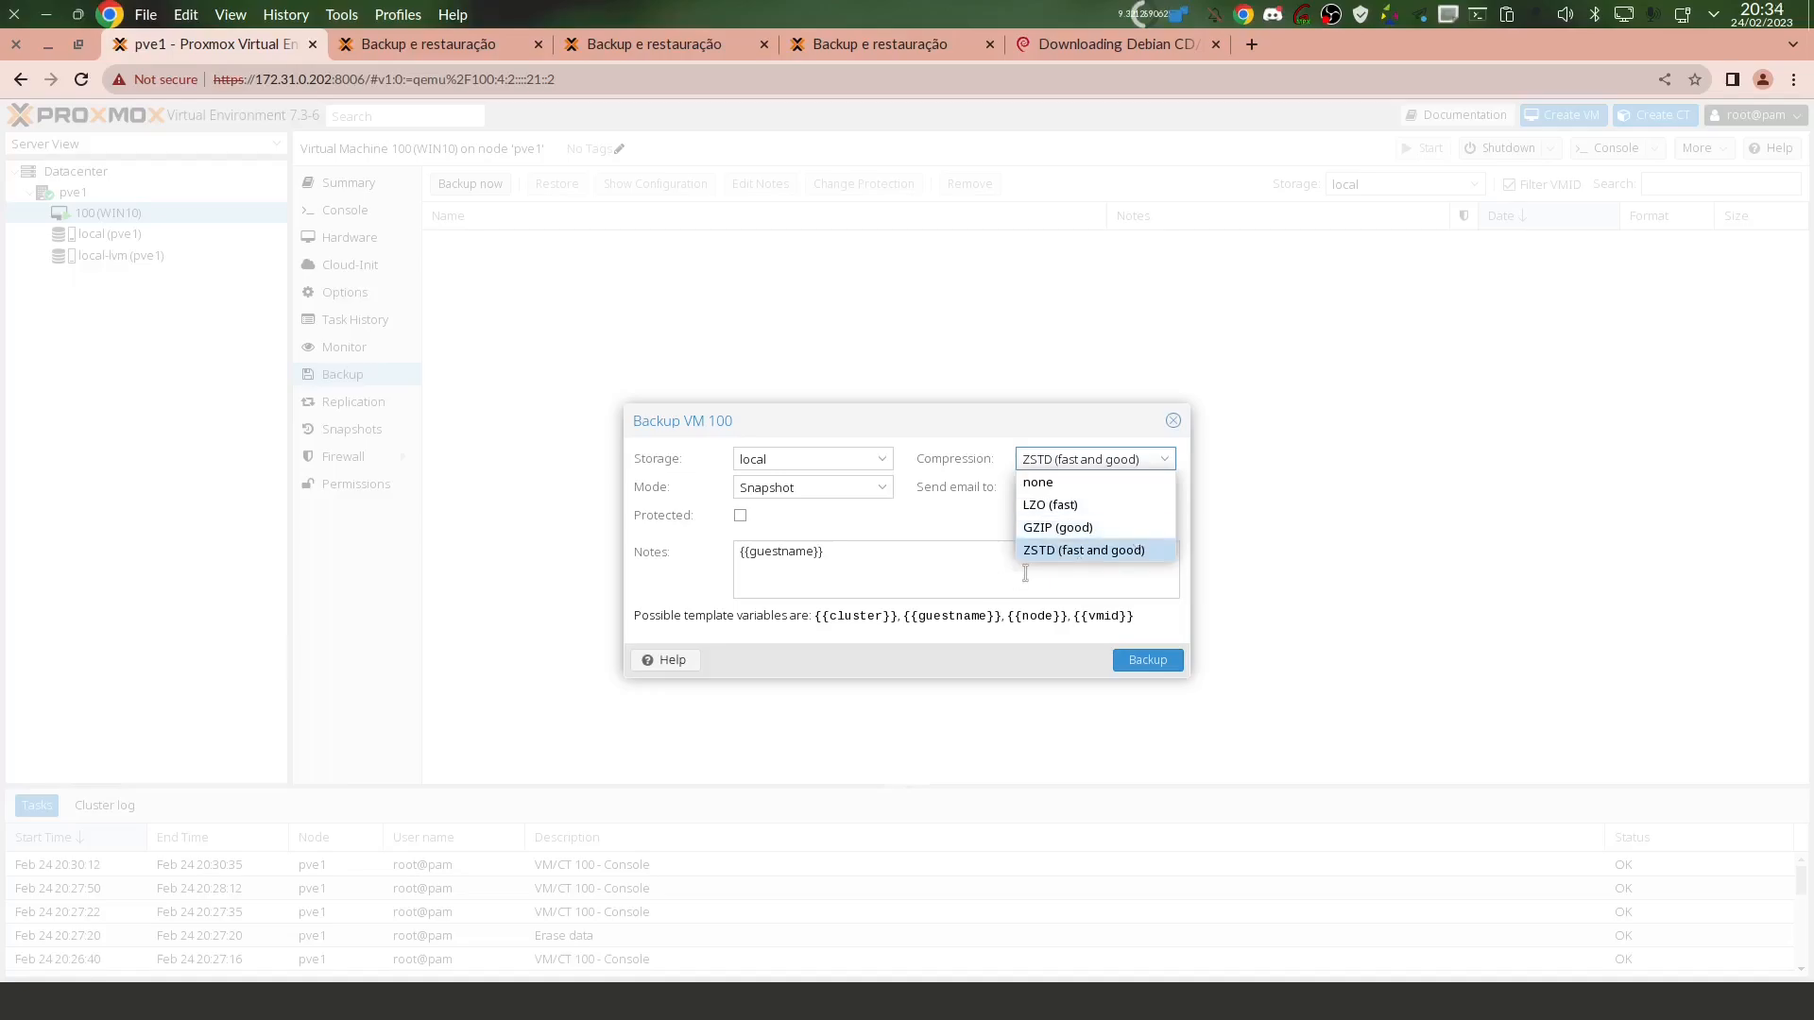
{"action": "left_click", "coordinate": [1134, 557]}
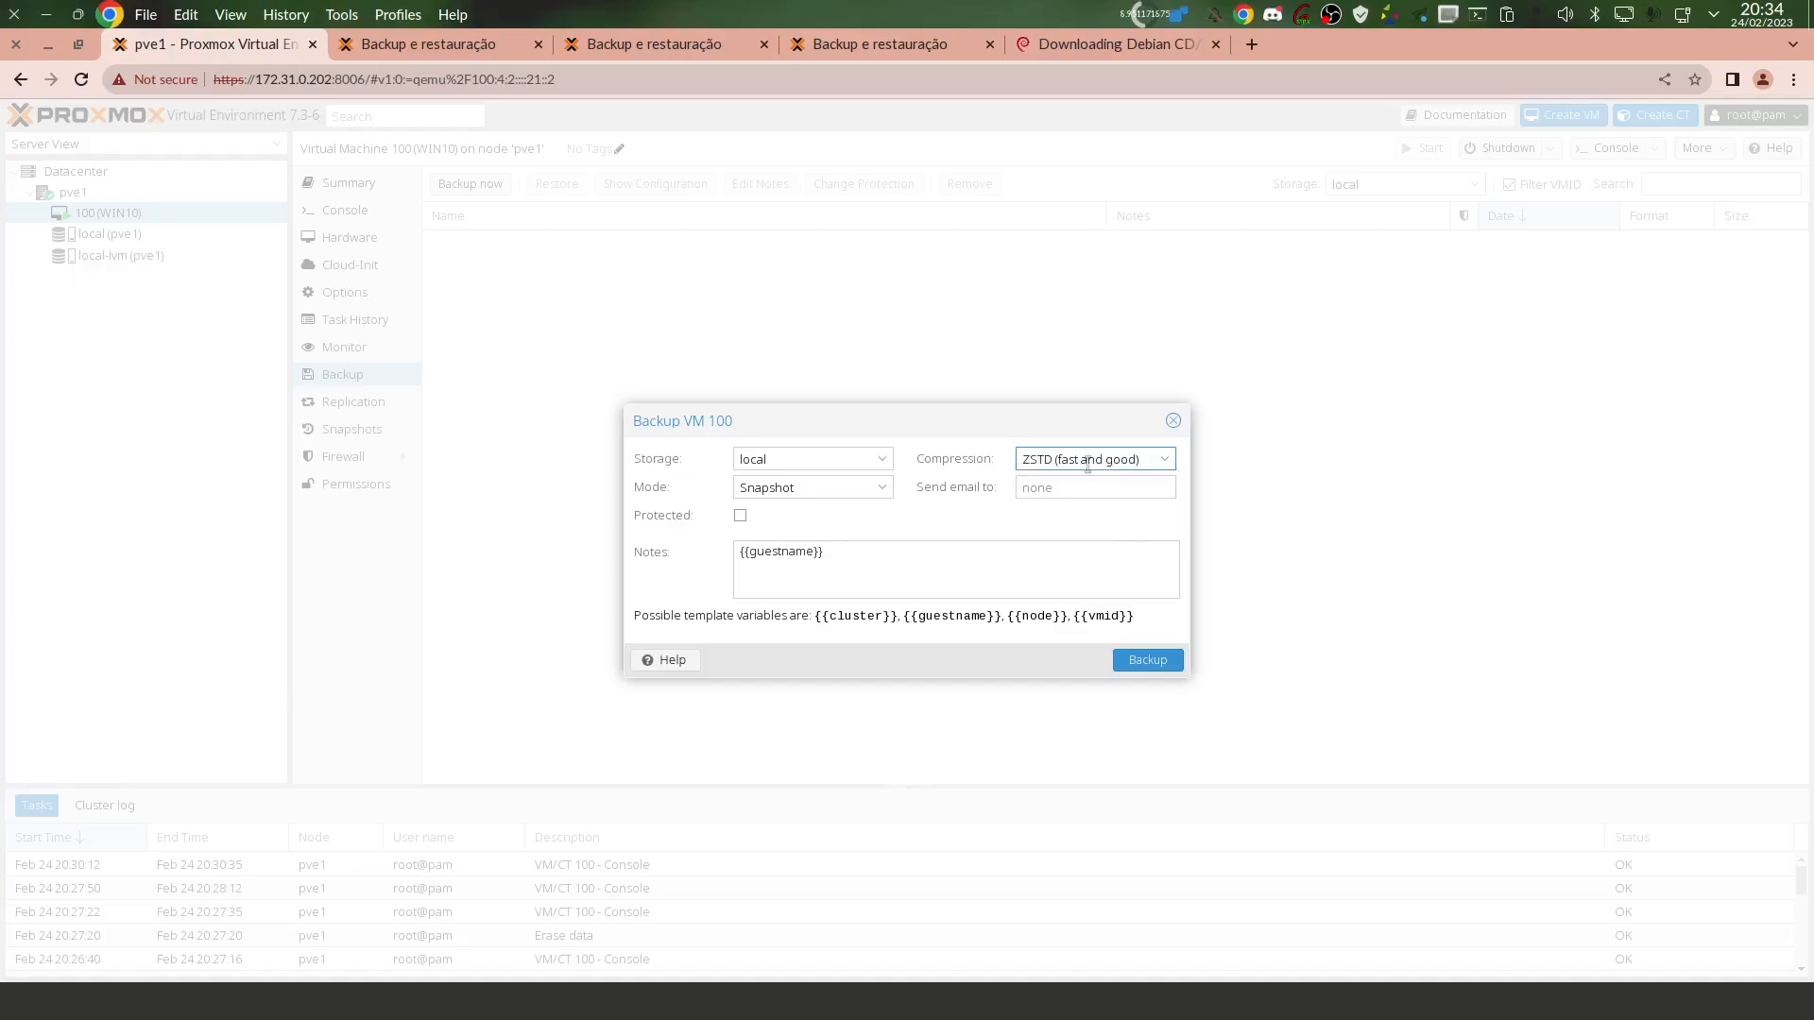
{"action": "left_click", "coordinate": [1040, 498]}
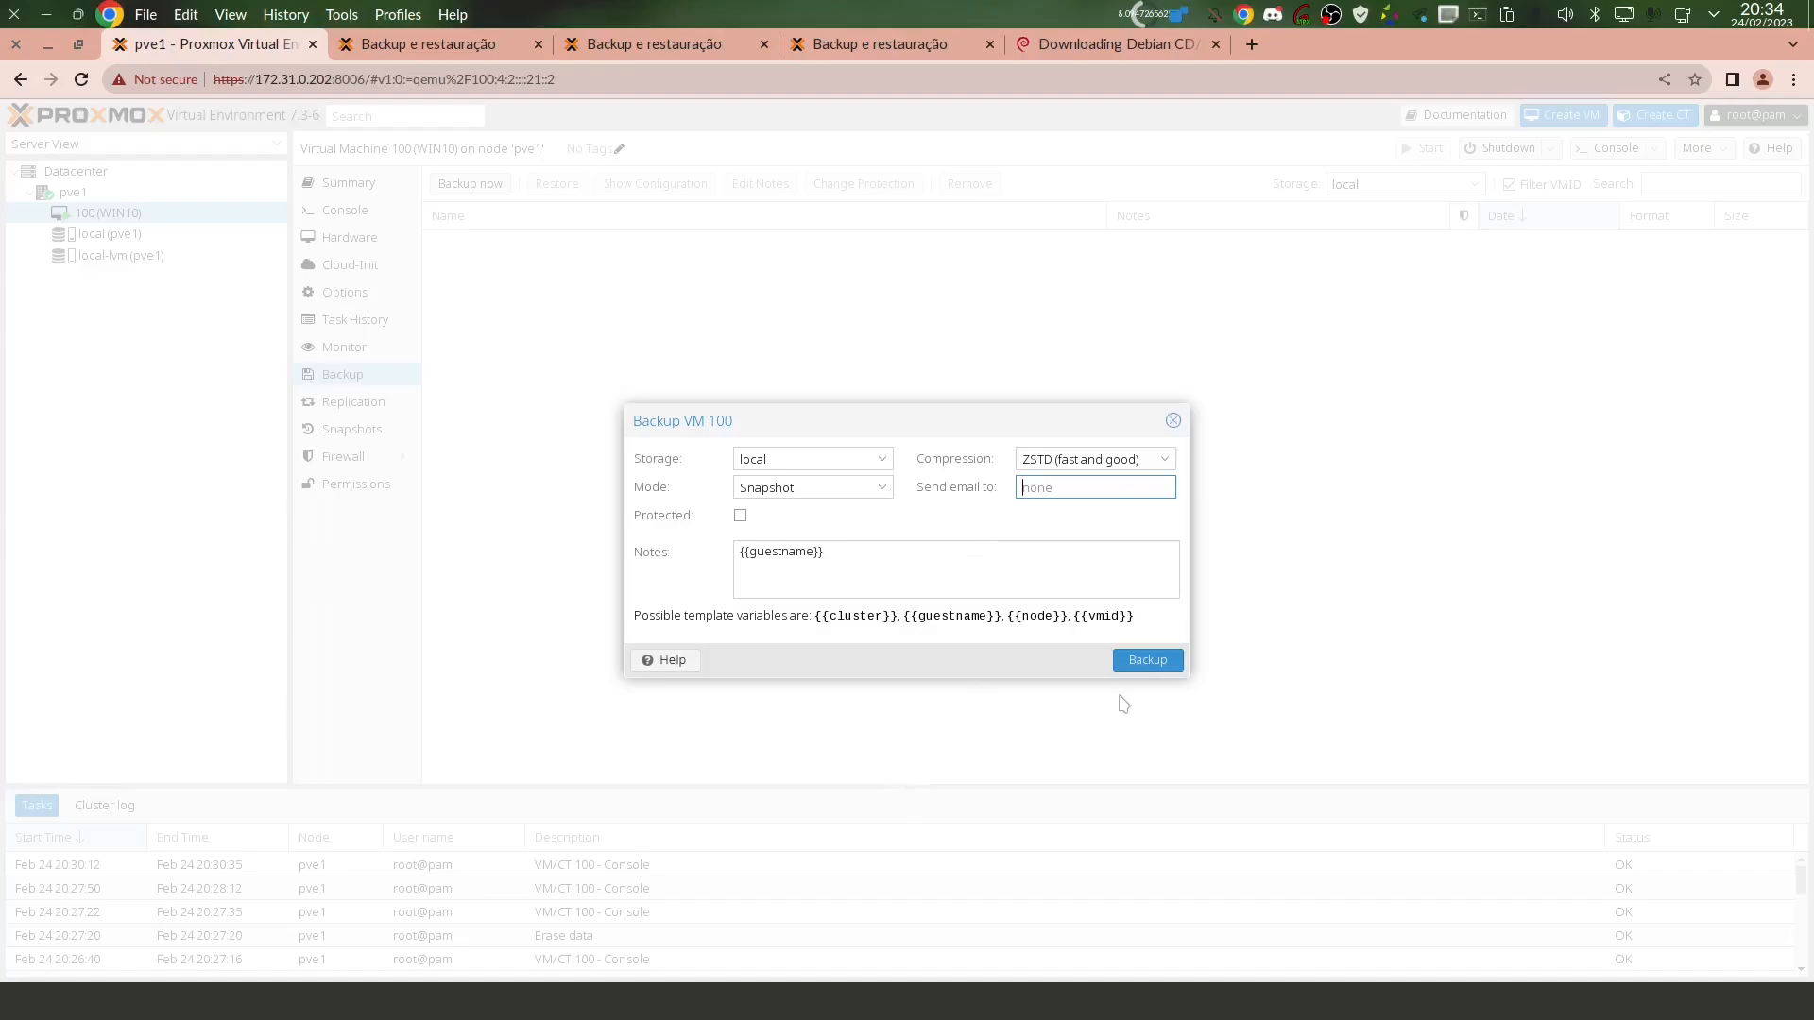
{"action": "left_click", "coordinate": [1147, 660]}
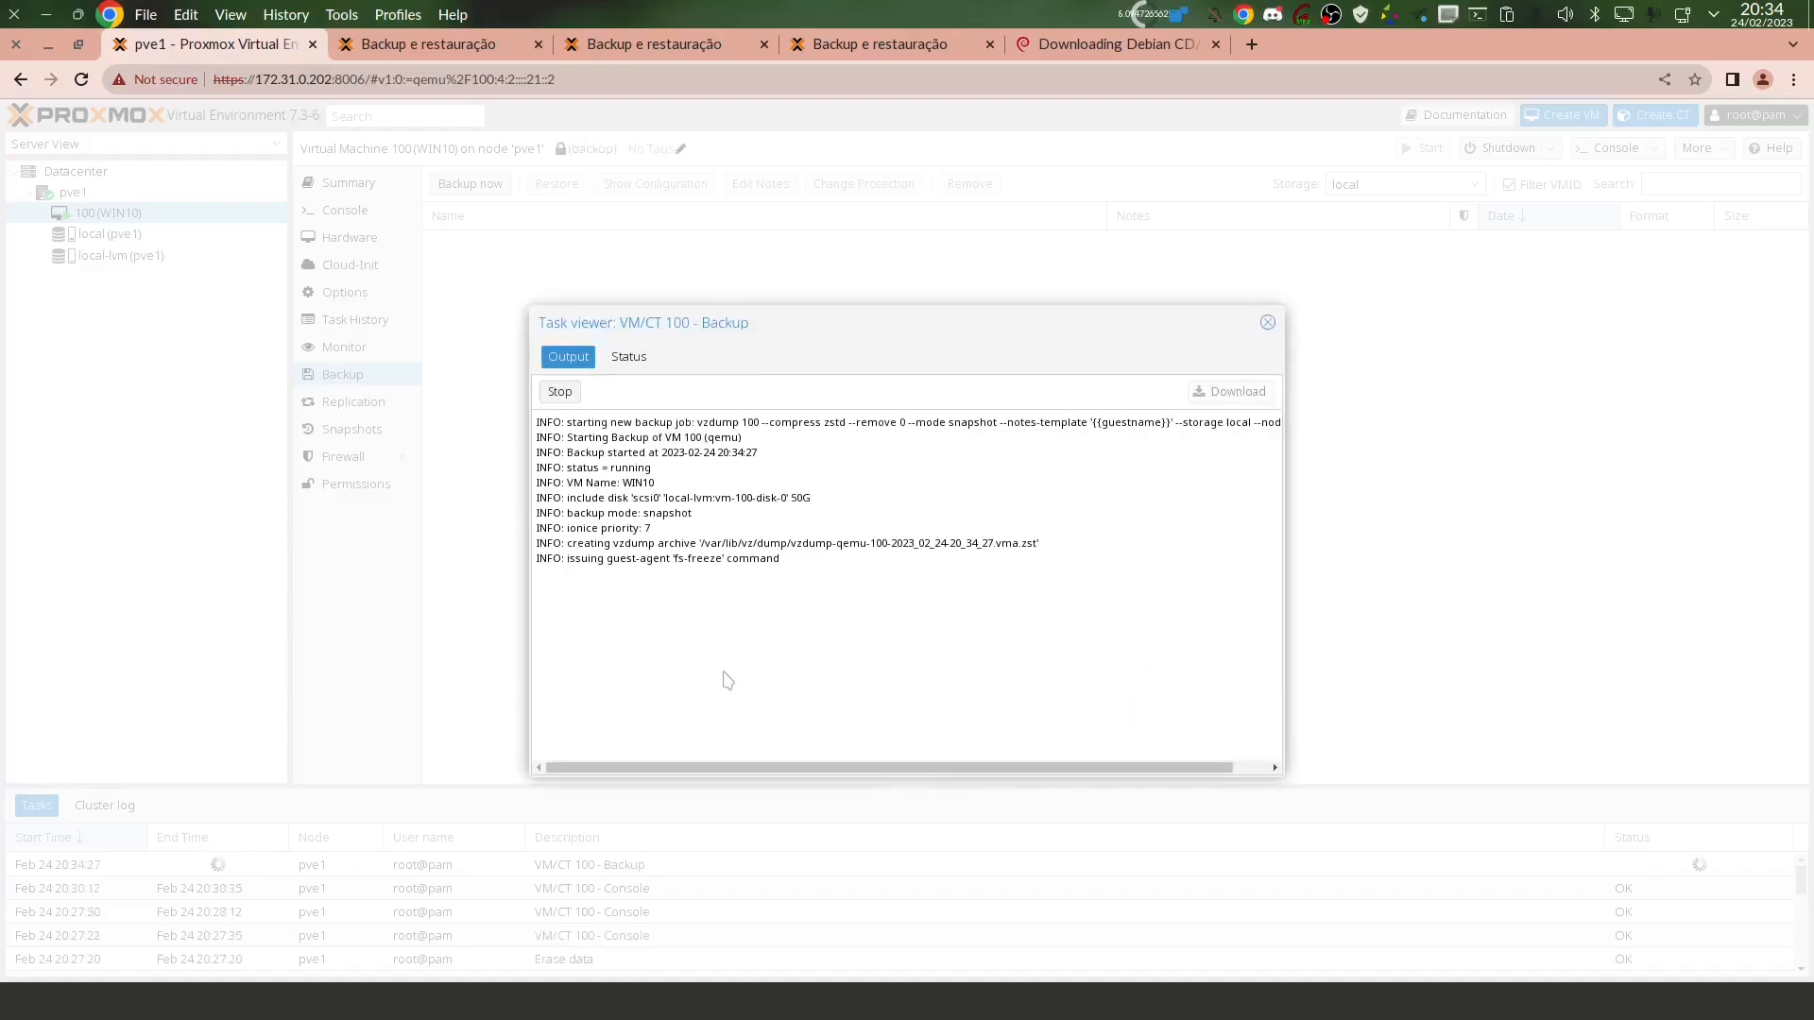
Review the output and status of the VM 100 backup task, and close the task viewer.
{"action": "left_click_drag", "start_coordinate": [670, 529], "coordinate": [696, 579]}
{"action": "left_click", "coordinate": [841, 599]}
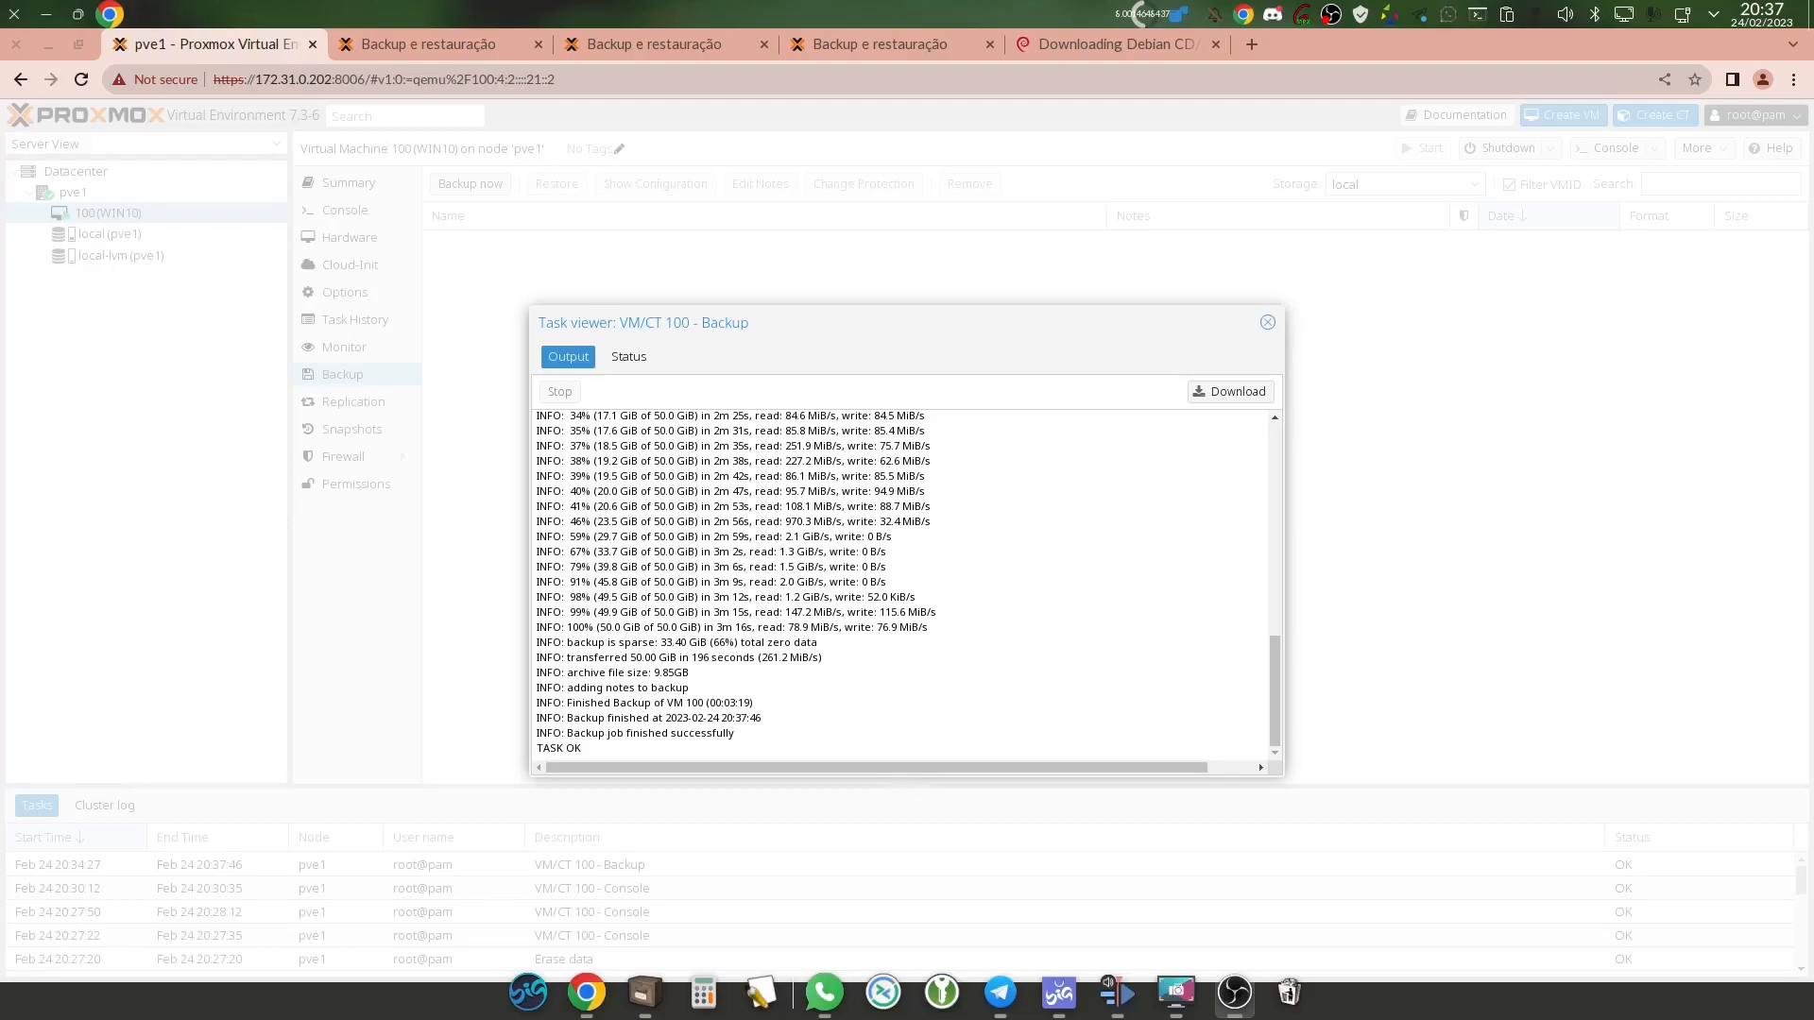
{"action": "left_click_drag", "start_coordinate": [731, 477], "coordinate": [718, 690]}
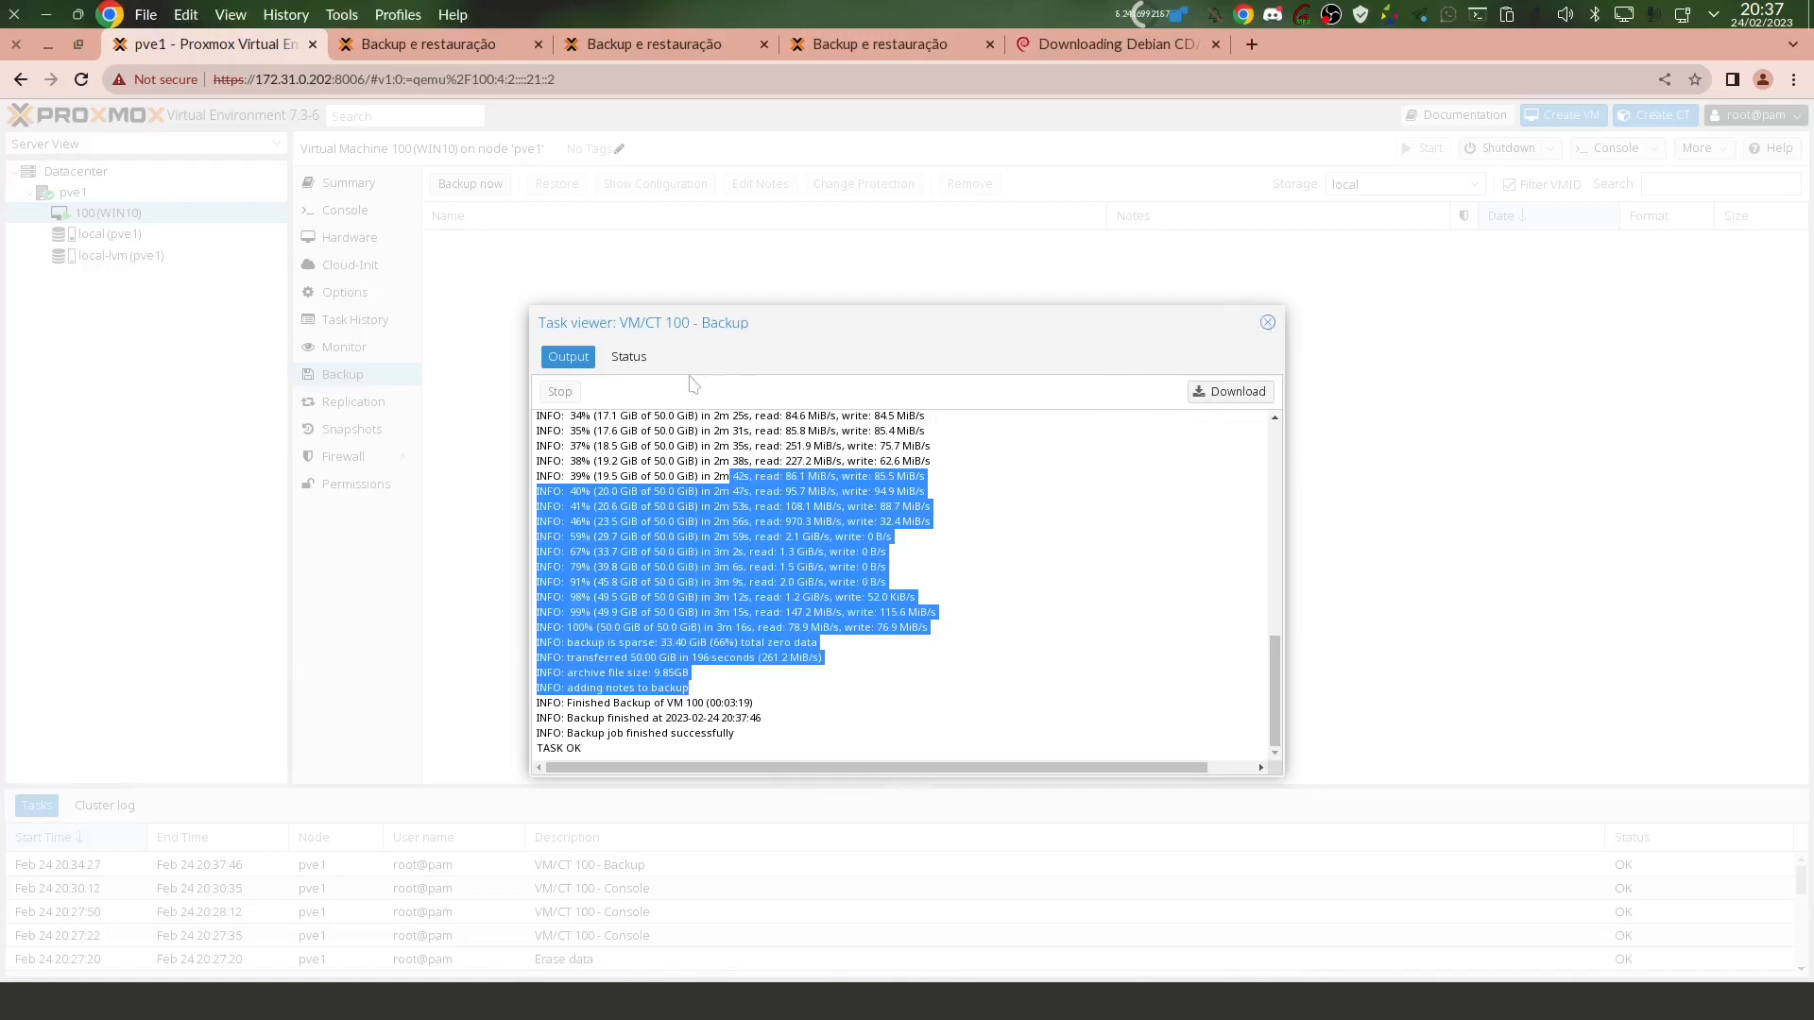
{"action": "left_click", "coordinate": [628, 356]}
{"action": "left_click", "coordinate": [1267, 322]}
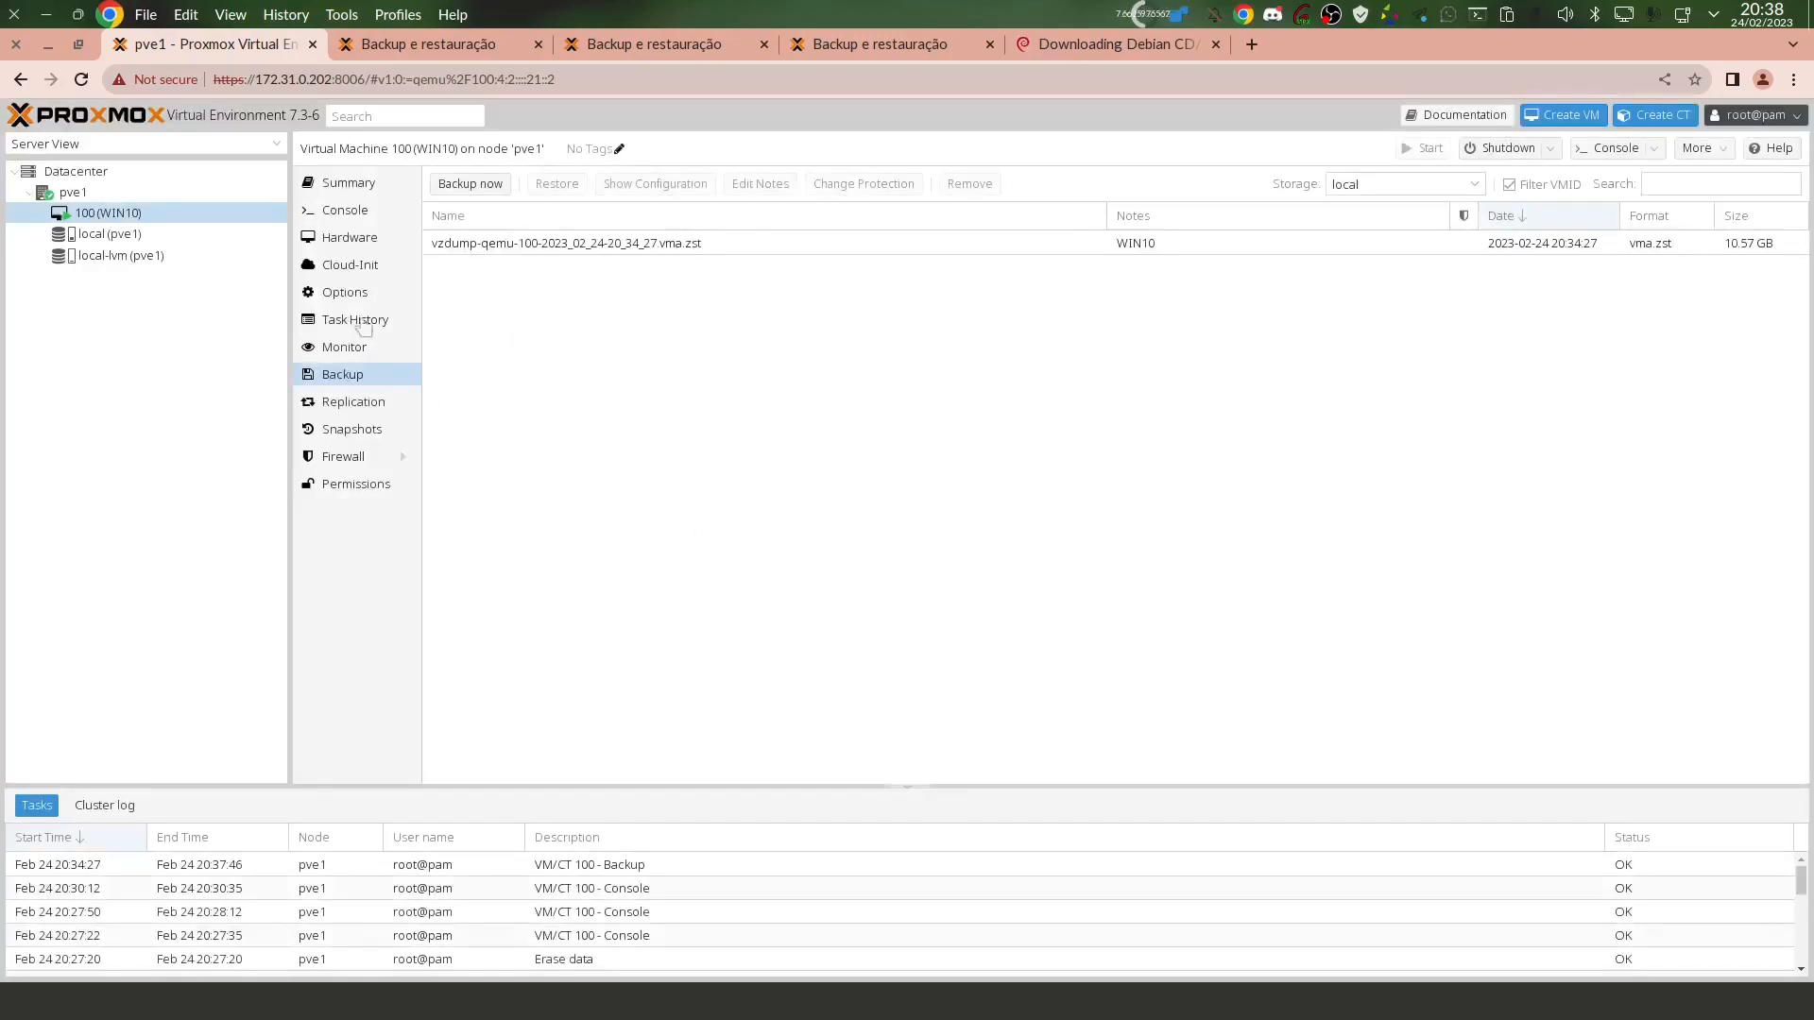
Inspect the VM configuration stored in the WIN10 backup, and close it.
{"action": "left_click", "coordinate": [486, 247]}
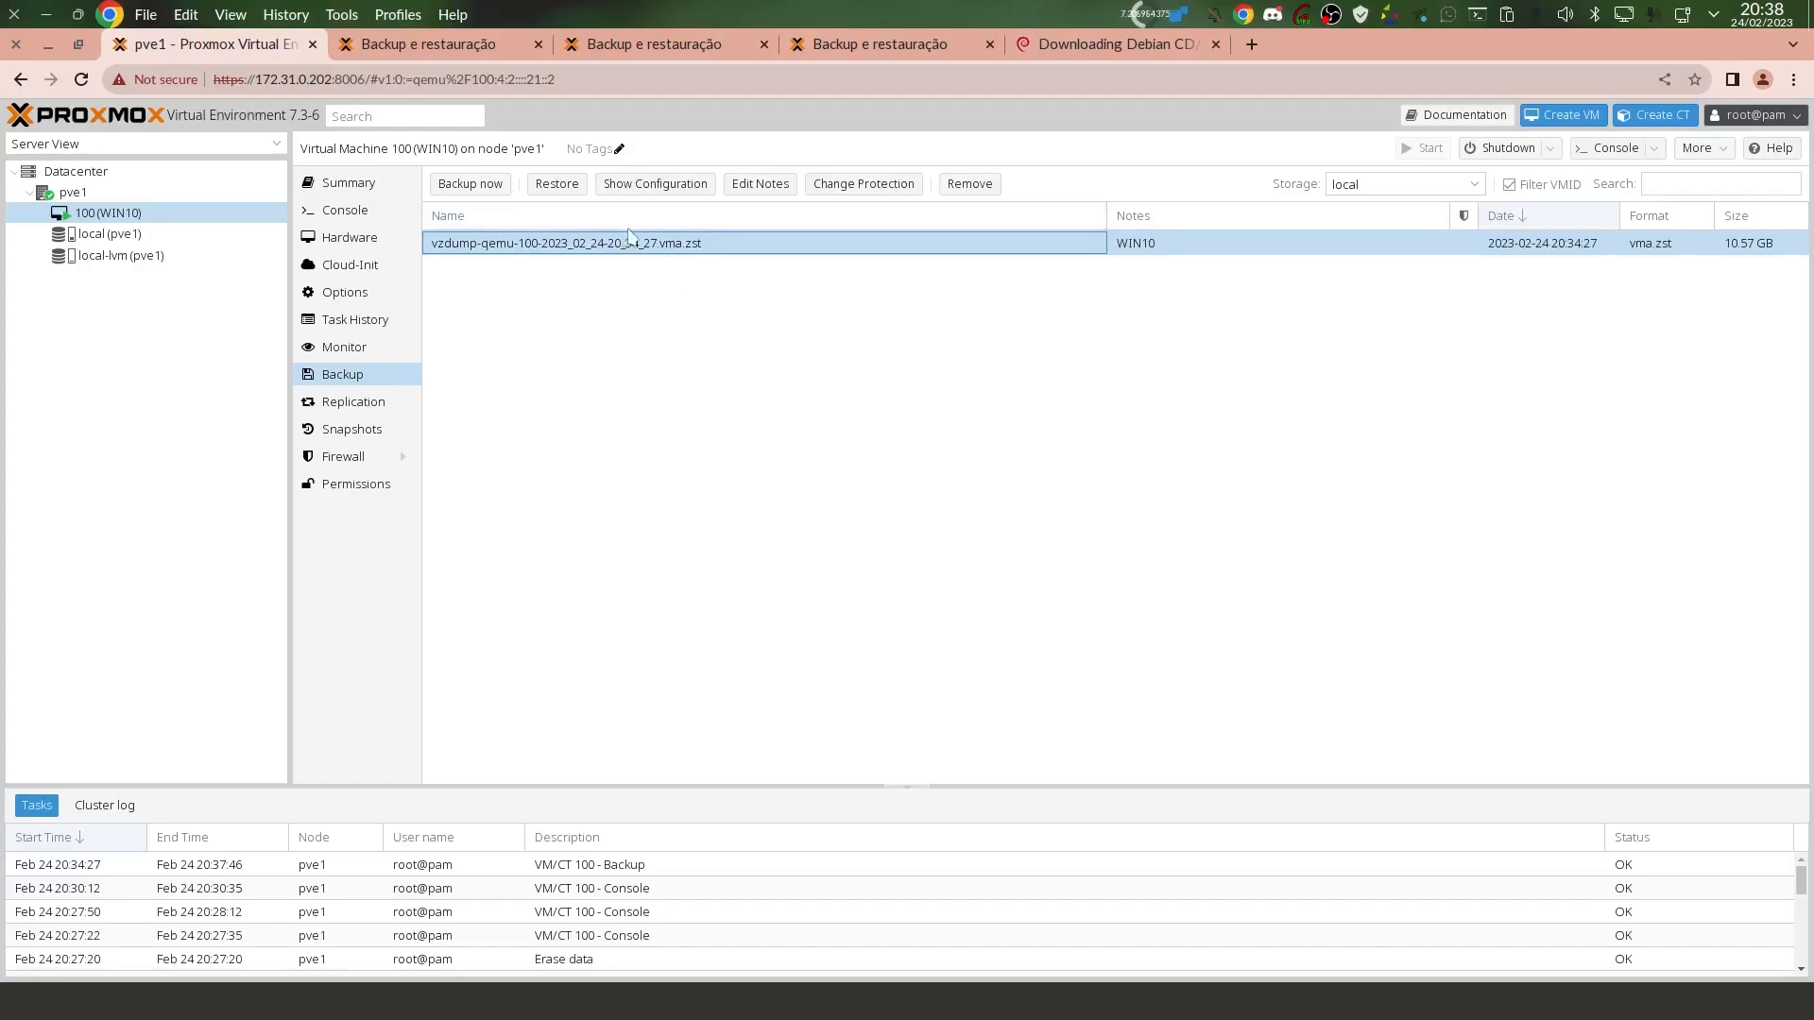
{"action": "left_click", "coordinate": [652, 183]}
{"action": "left_click_drag", "start_coordinate": [684, 433], "coordinate": [766, 609]}
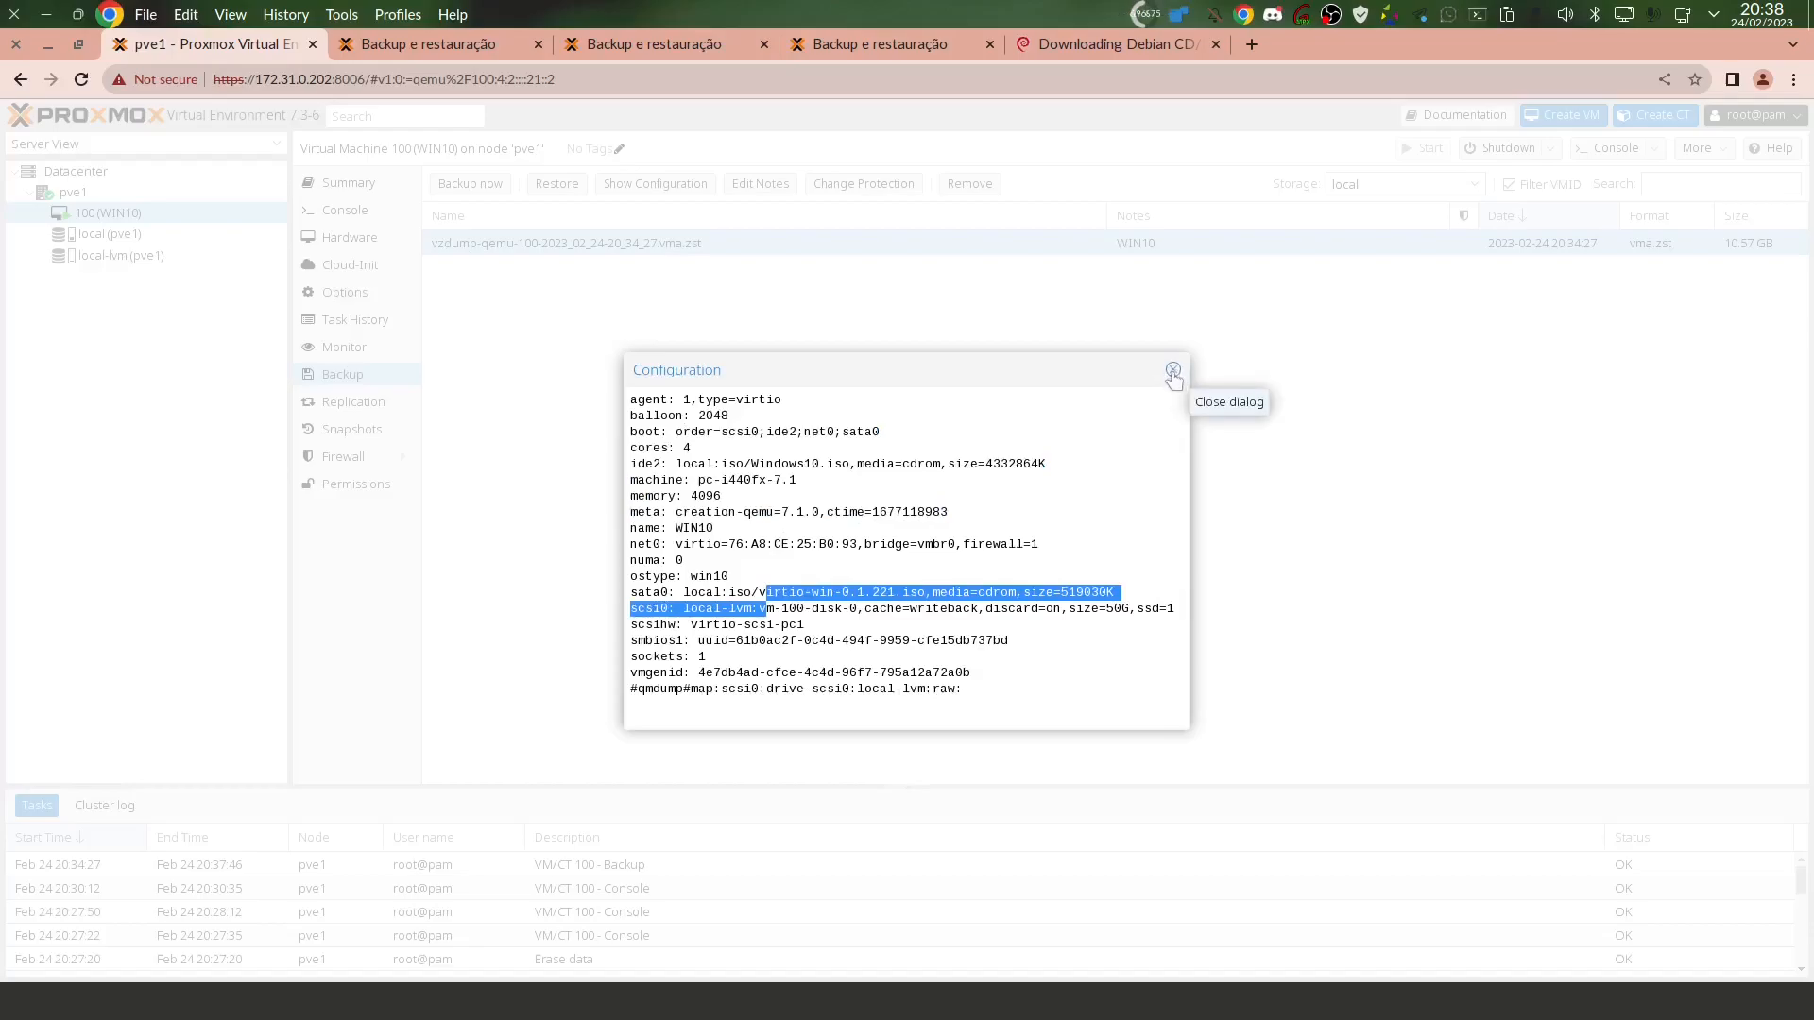
{"action": "left_click", "coordinate": [1172, 372]}
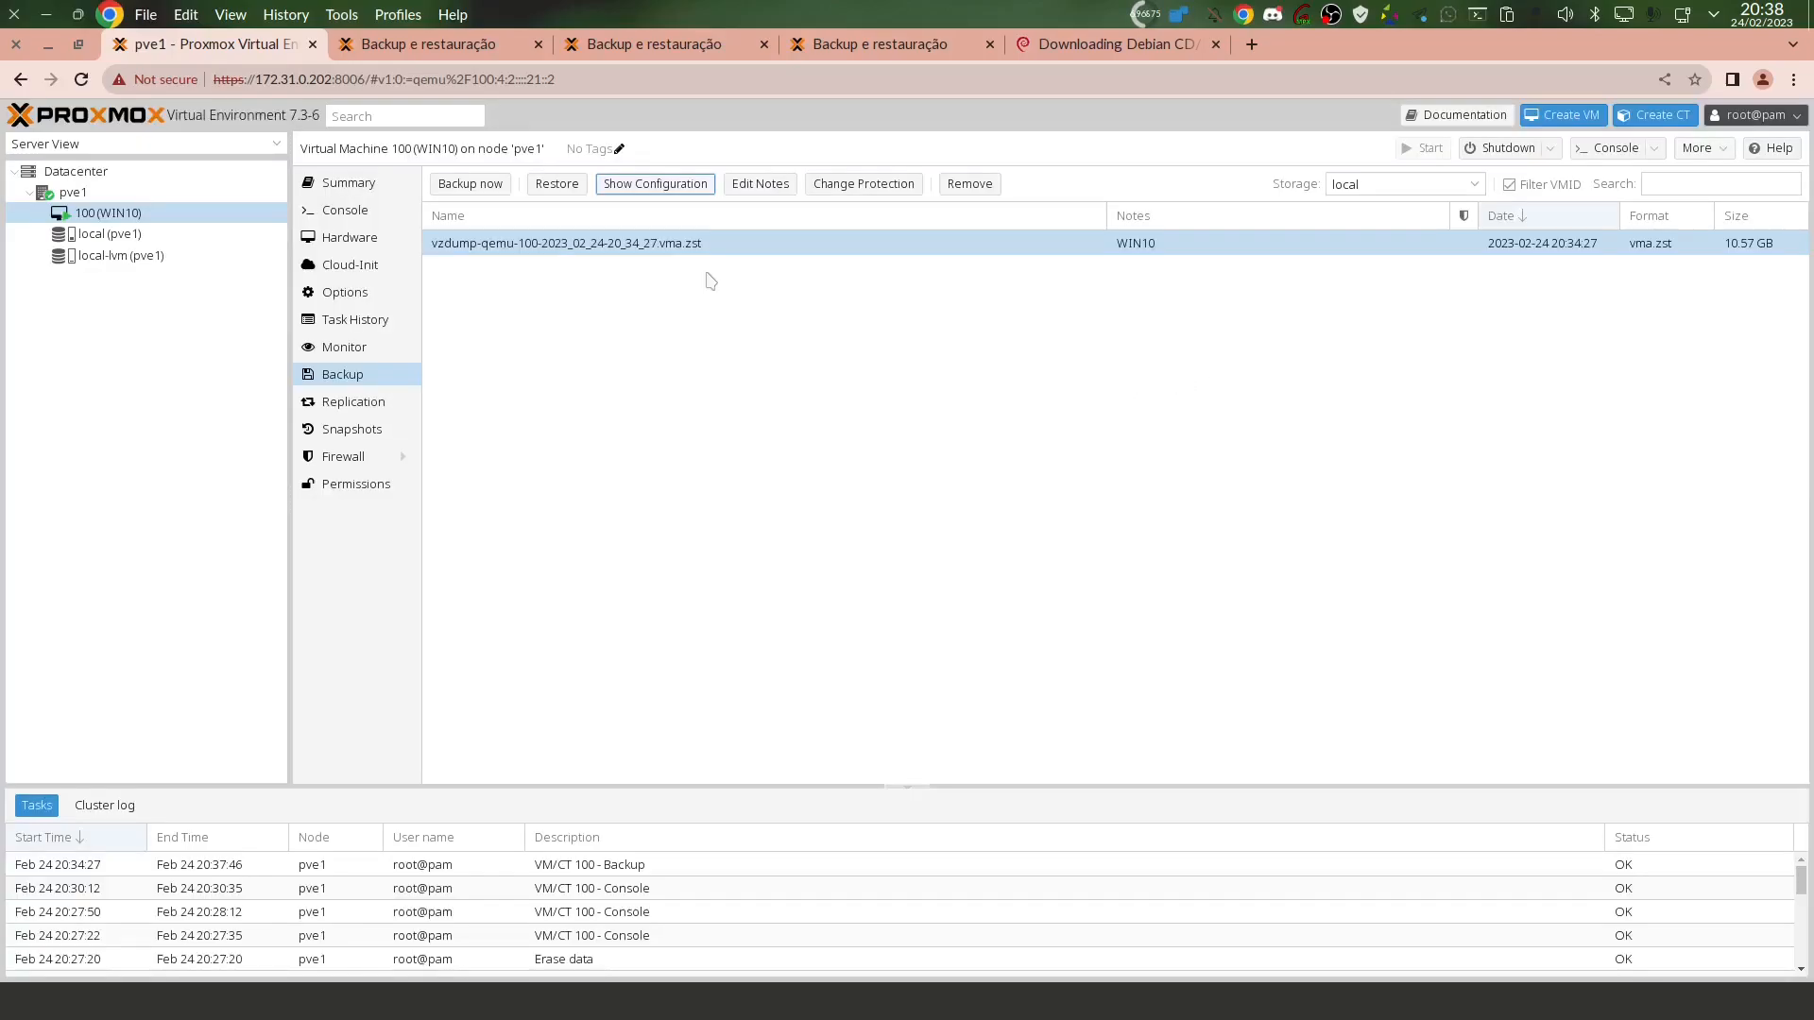
Change the notes of the WIN10 backup to "WIN10 feito antes de atualizar".
{"action": "left_click", "coordinate": [767, 189]}
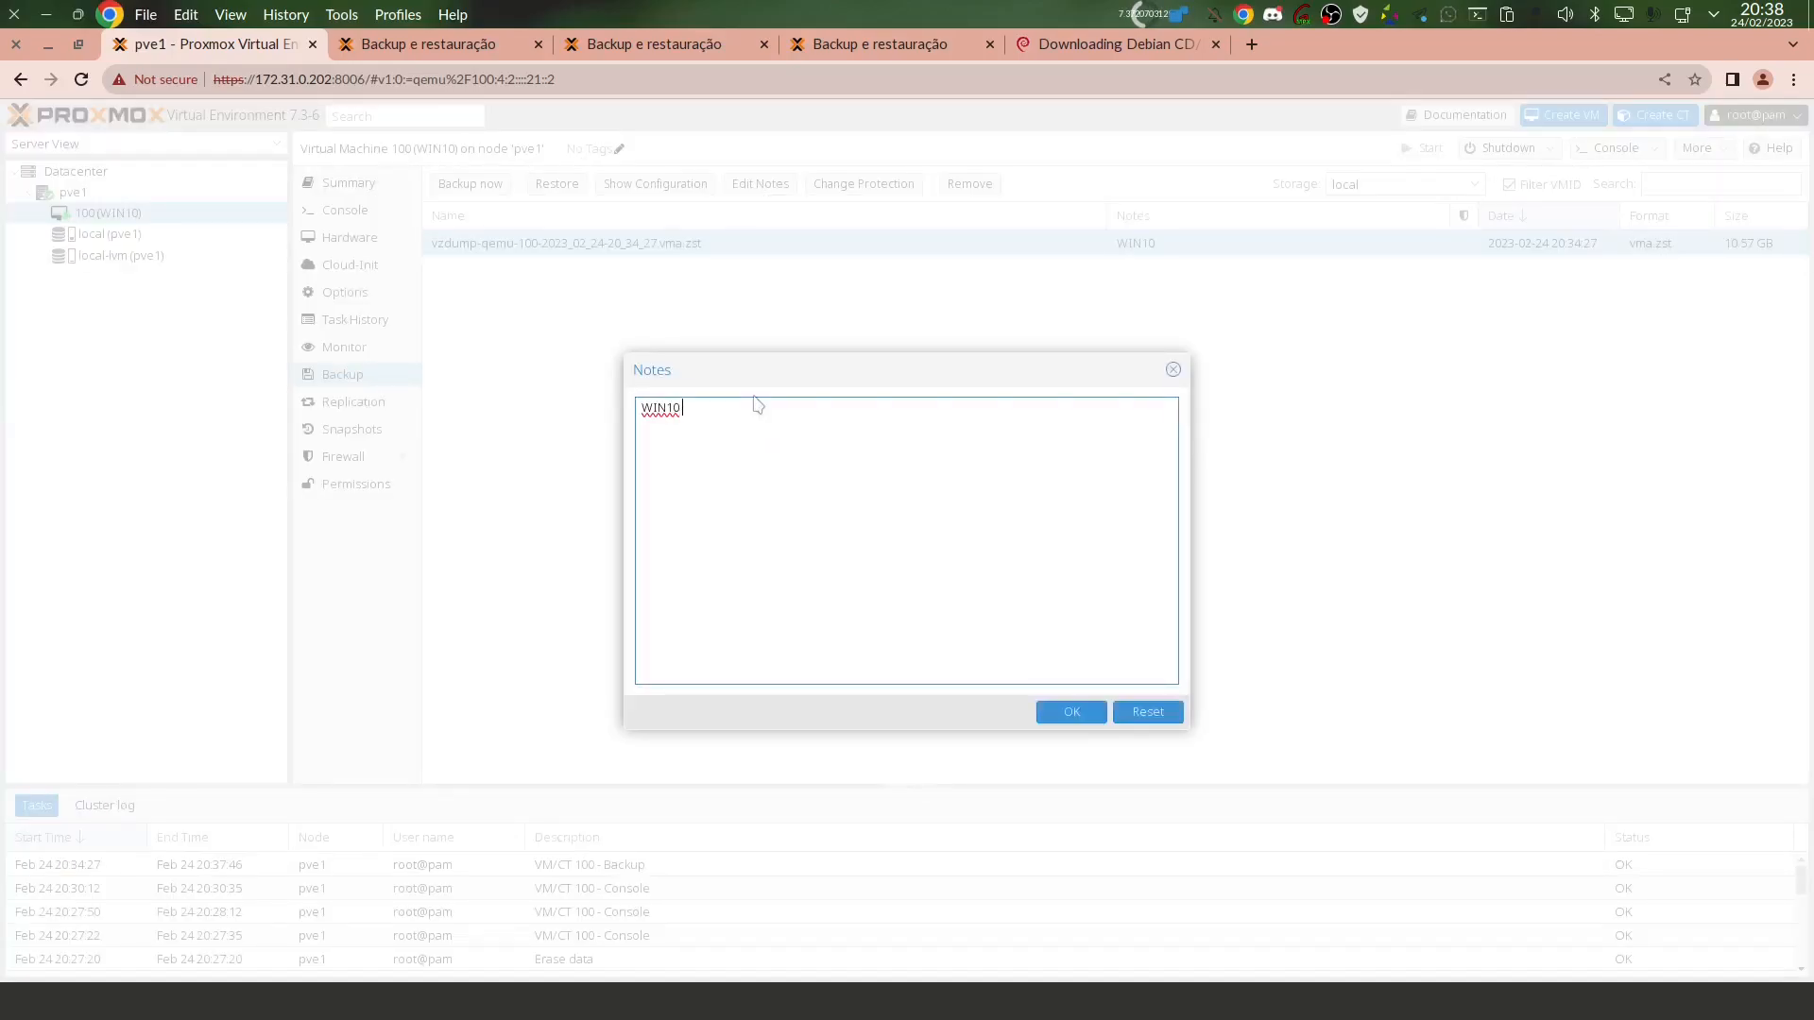
{"action": "type", "text": "feito antes do"}
{"action": "left_click", "coordinate": [1069, 714]}
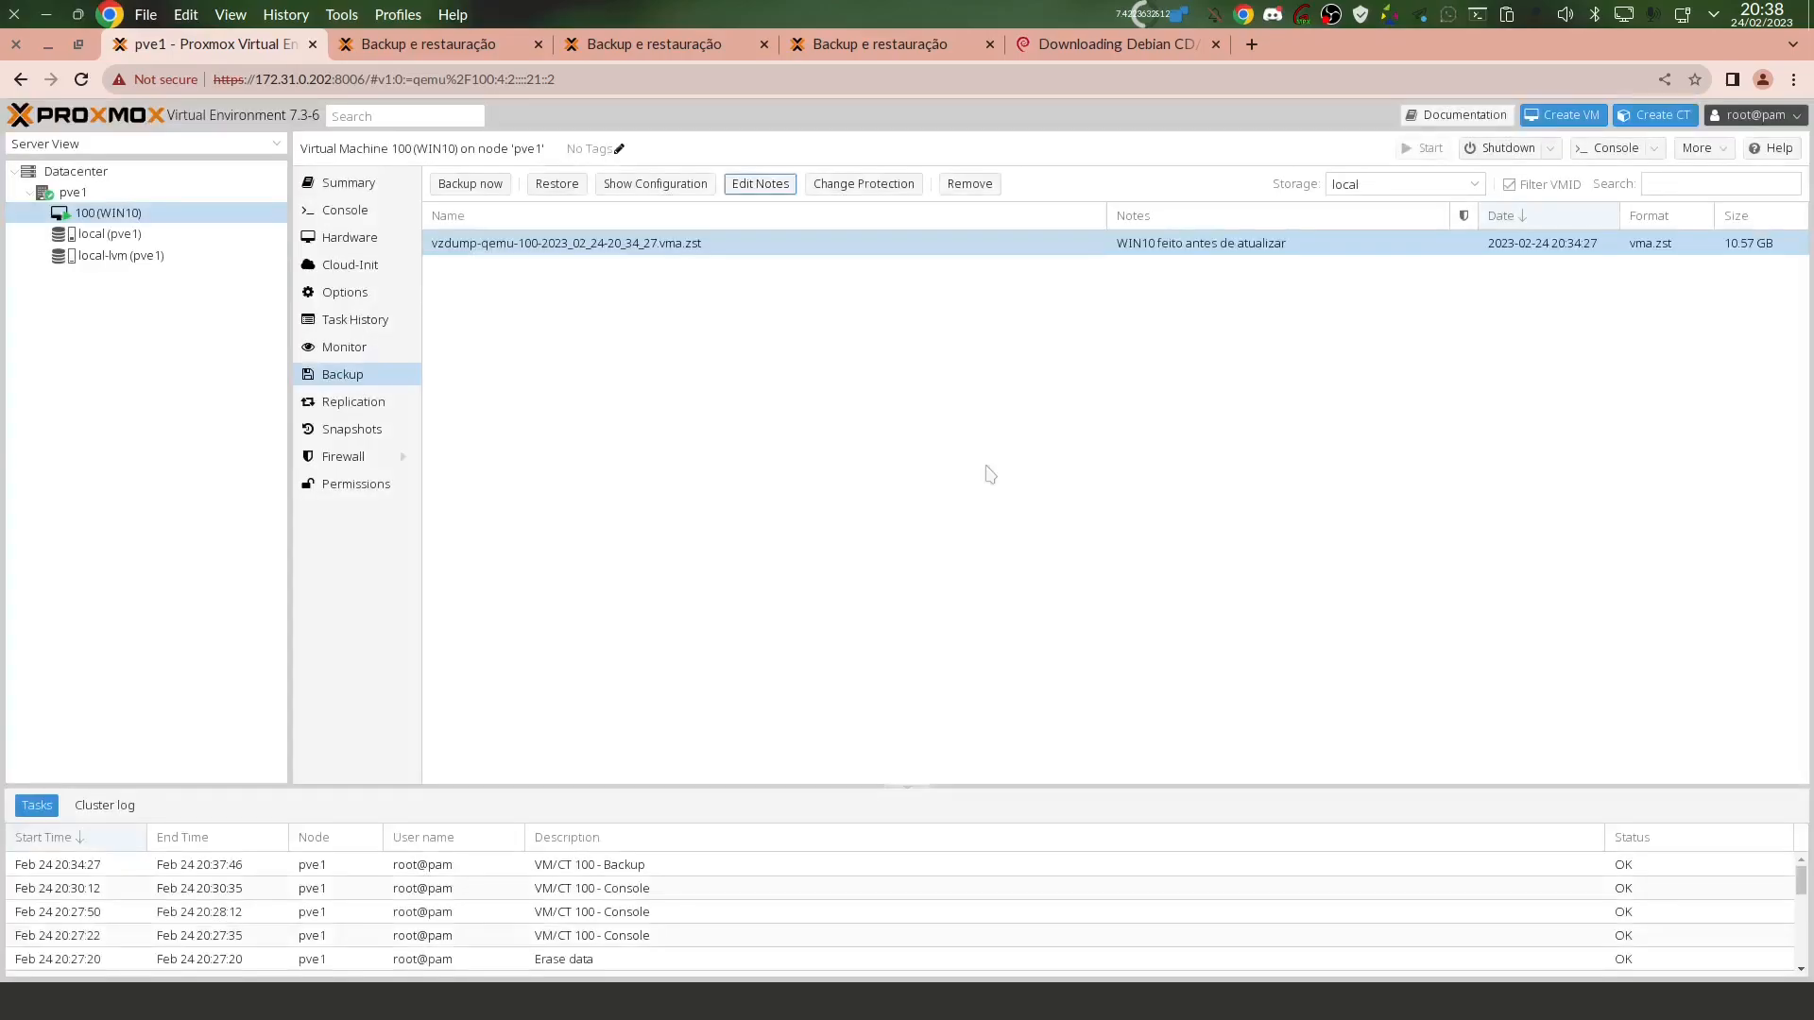
Turn protection on for the WIN10 backup and off again.
{"action": "left_click", "coordinate": [860, 185]}
{"action": "left_click", "coordinate": [833, 187]}
{"action": "left_click", "coordinate": [1308, 249]}
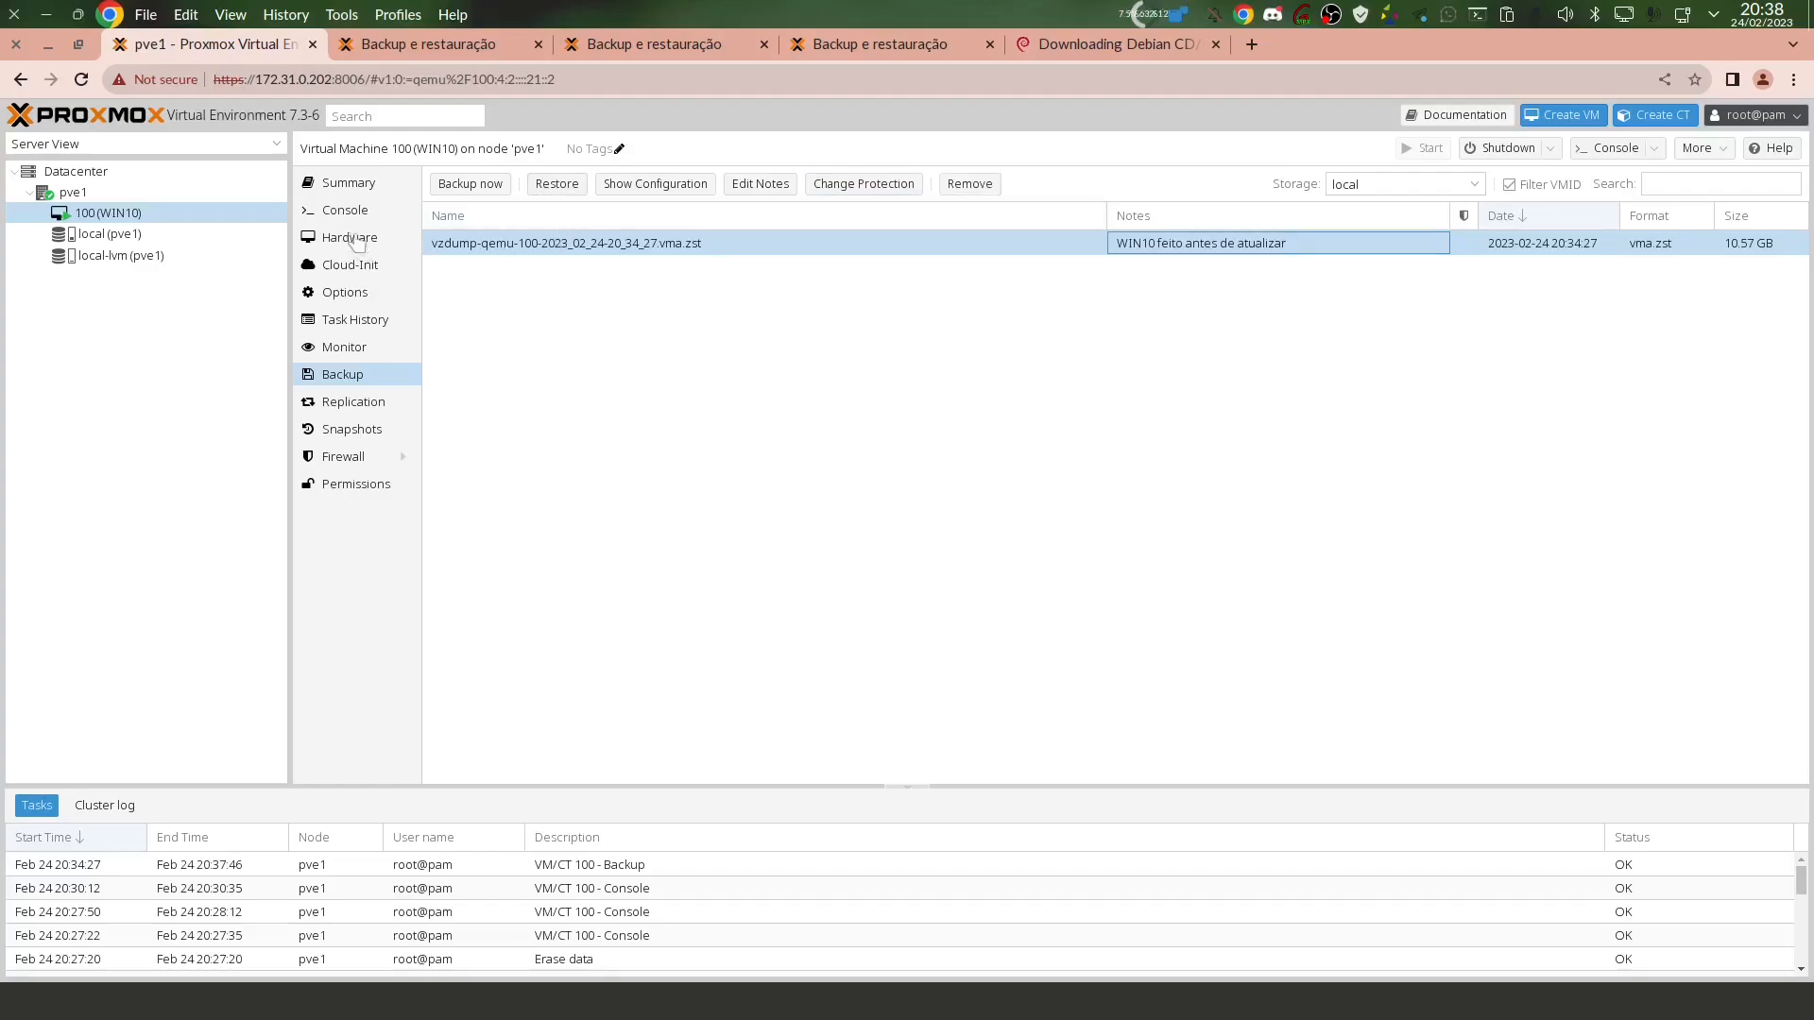
{"action": "left_click", "coordinate": [655, 418]}
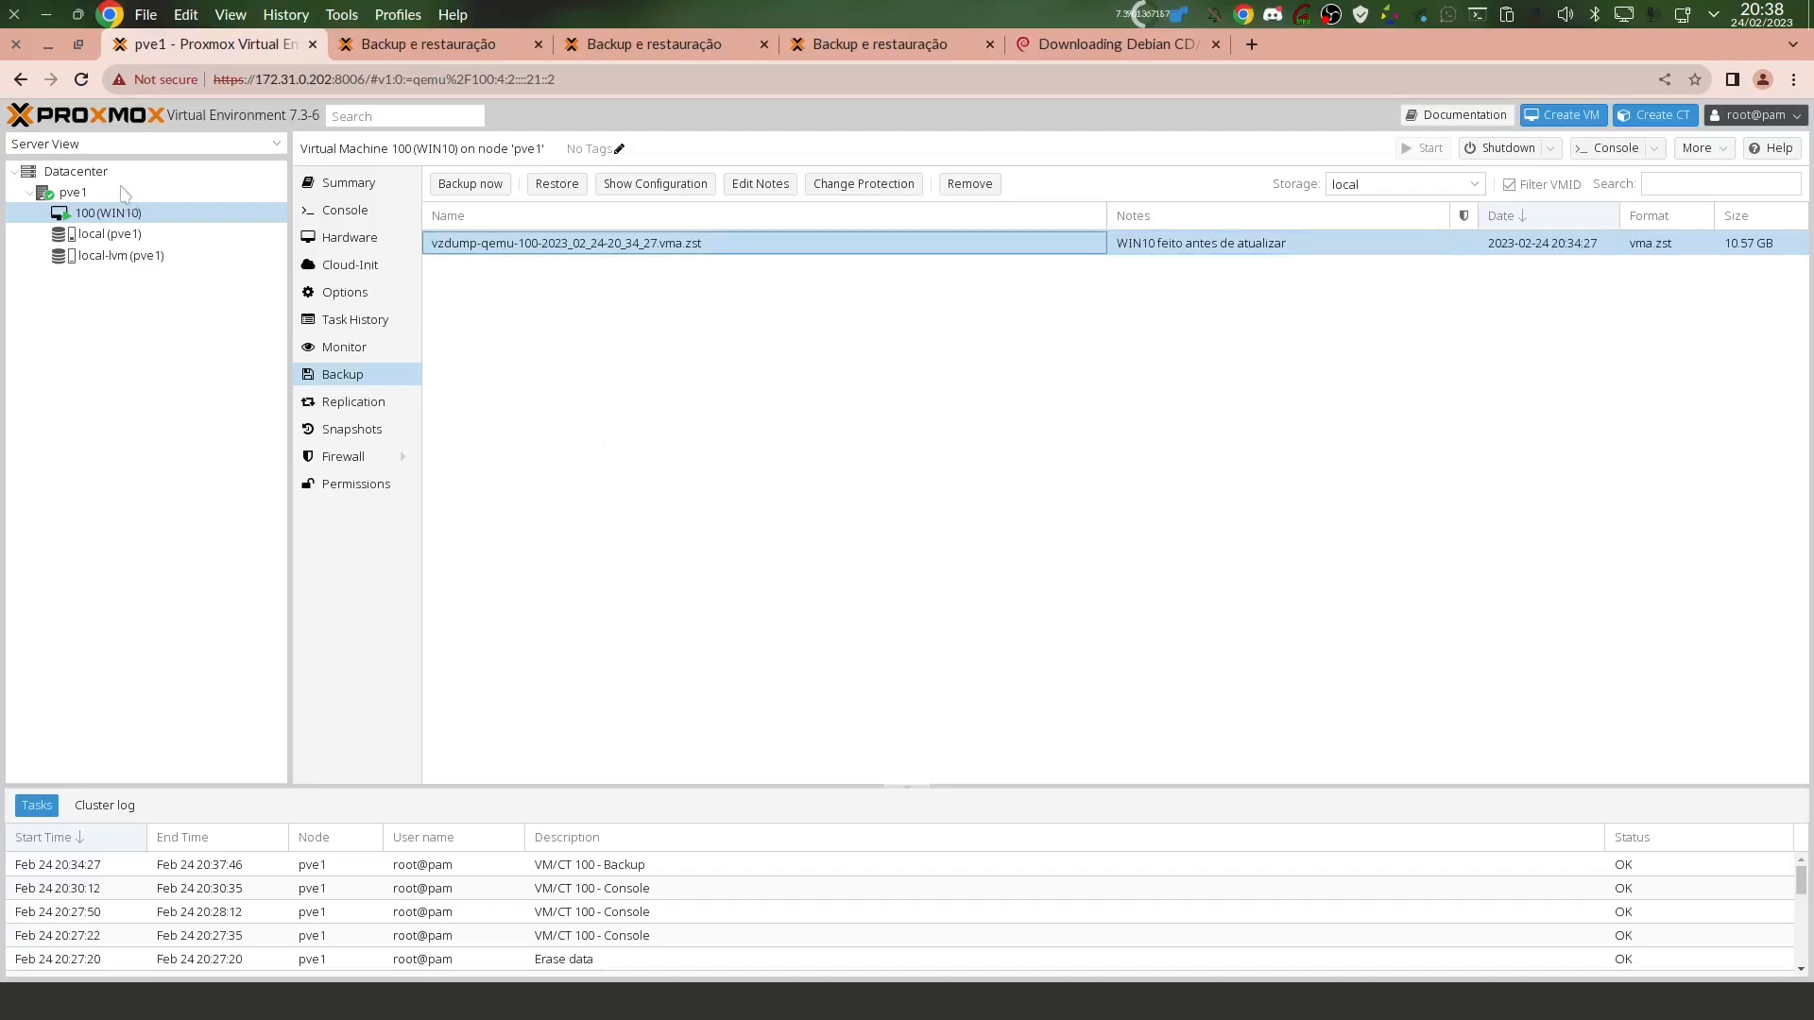
Start creating a new backup job at the Datacenter level.
{"action": "left_click", "coordinate": [102, 174]}
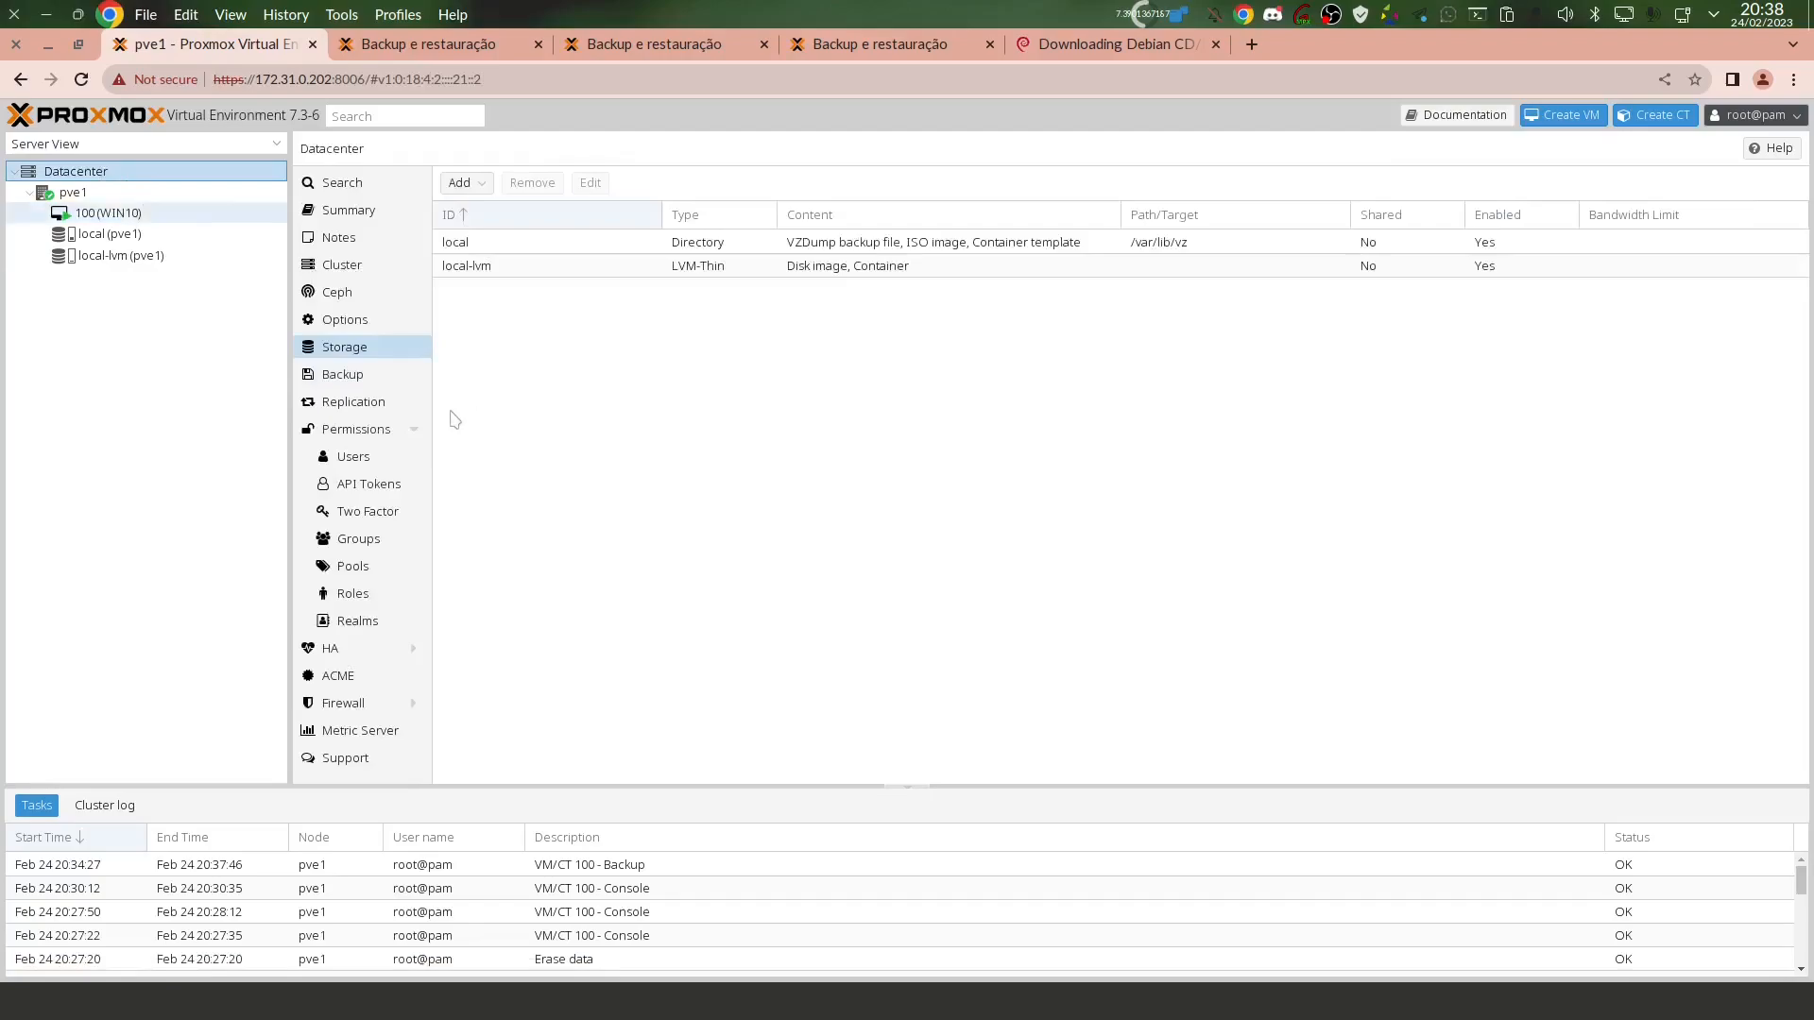
{"action": "left_click", "coordinate": [345, 375]}
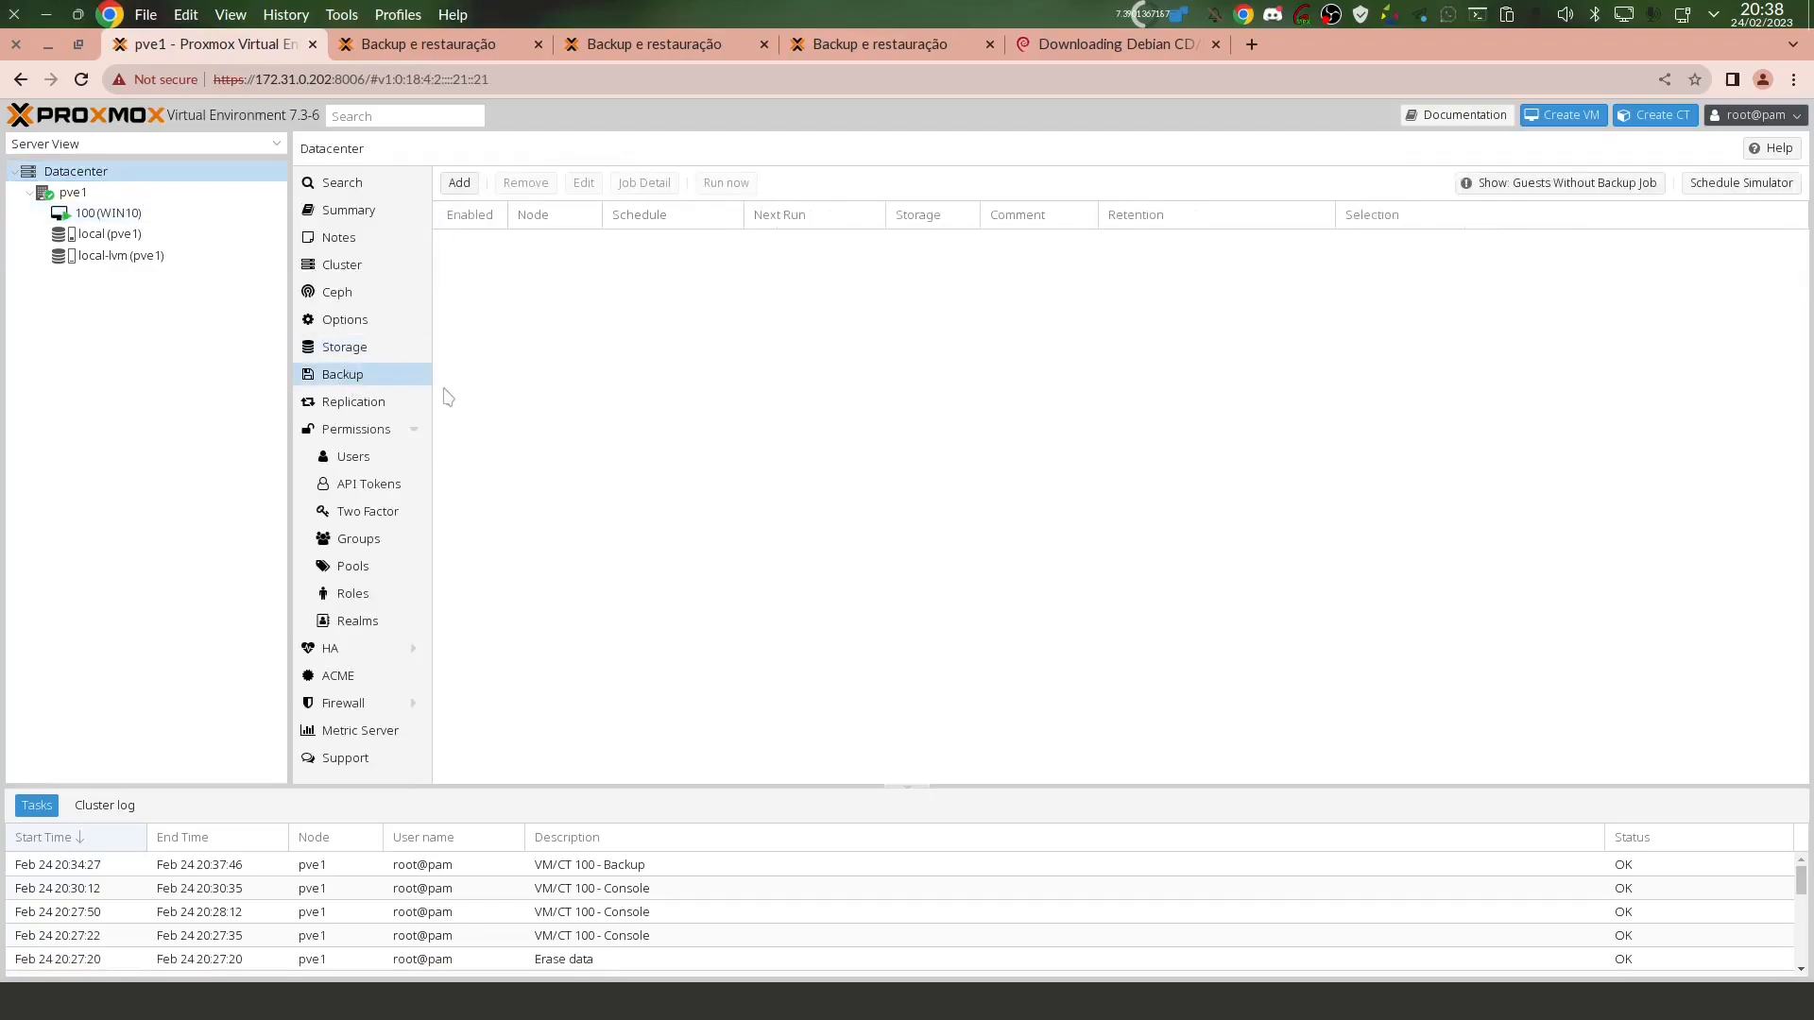
{"action": "left_click", "coordinate": [459, 182]}
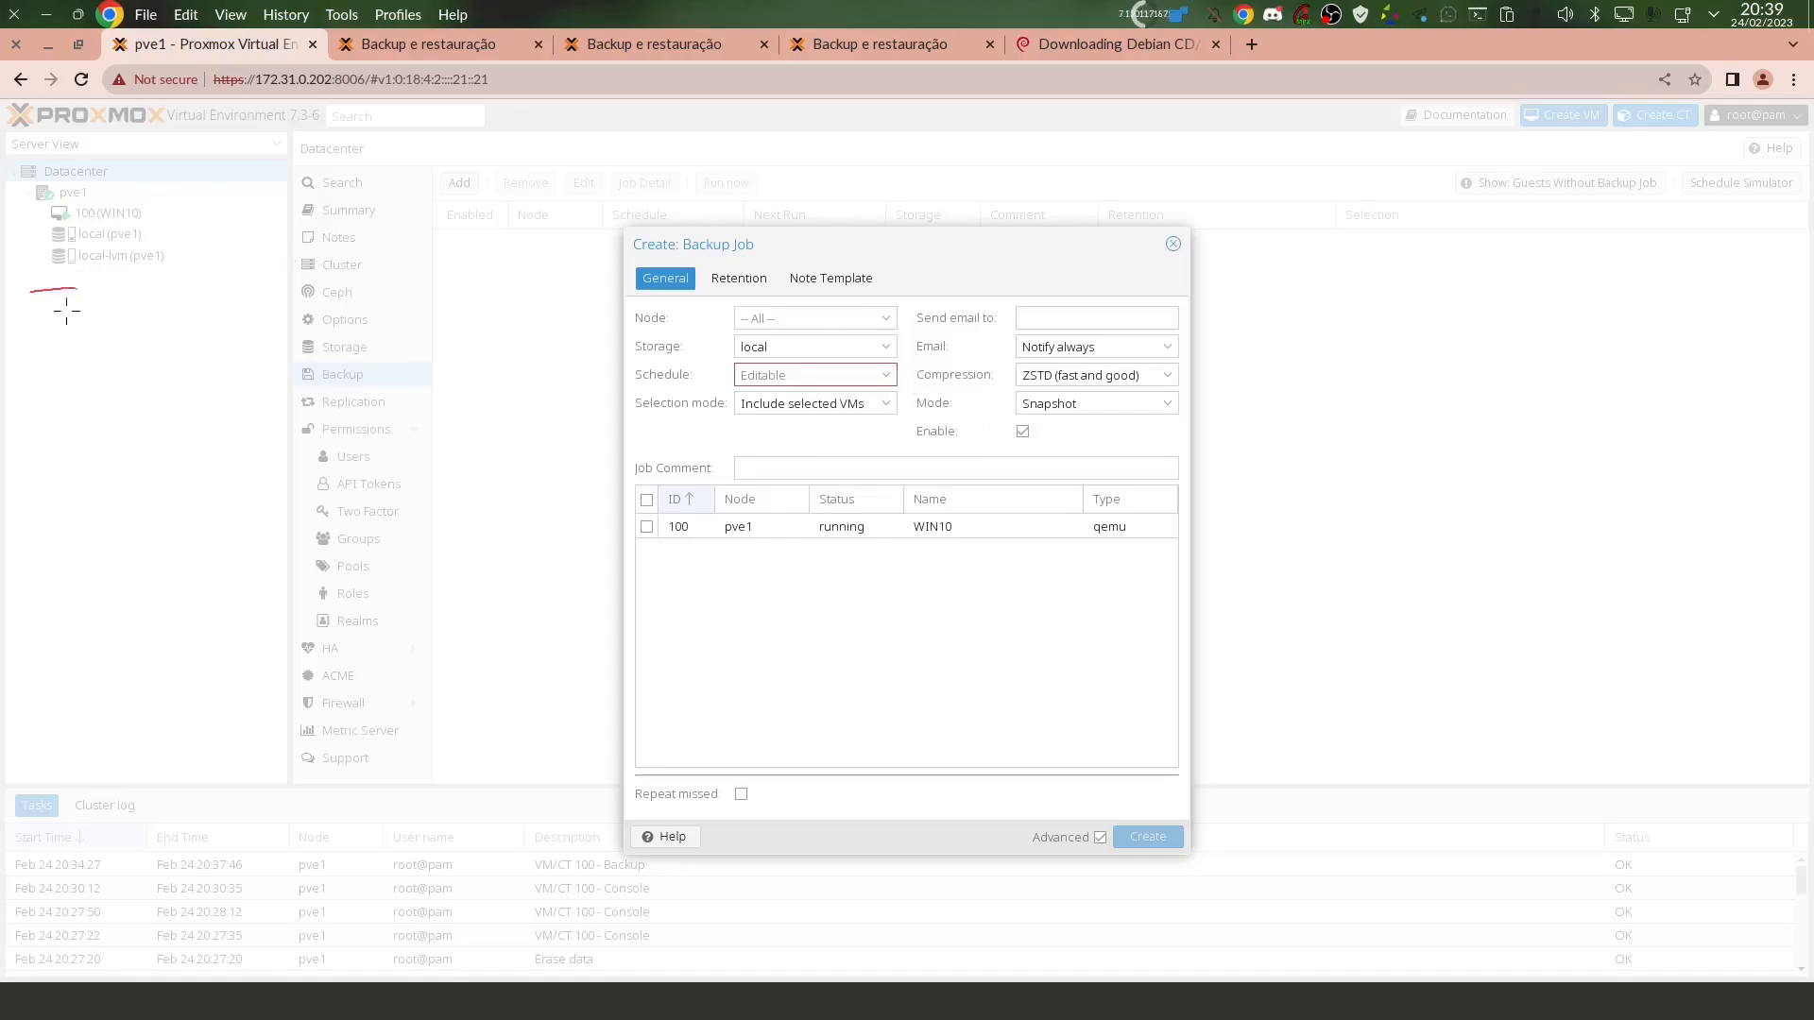
{"action": "left_click_drag", "start_coordinate": [42, 416], "coordinate": [82, 421]}
{"action": "key", "text": "shift+F9"}
Set the backup job's node to pve1 and its storage to local.
{"action": "left_click", "coordinate": [888, 319]}
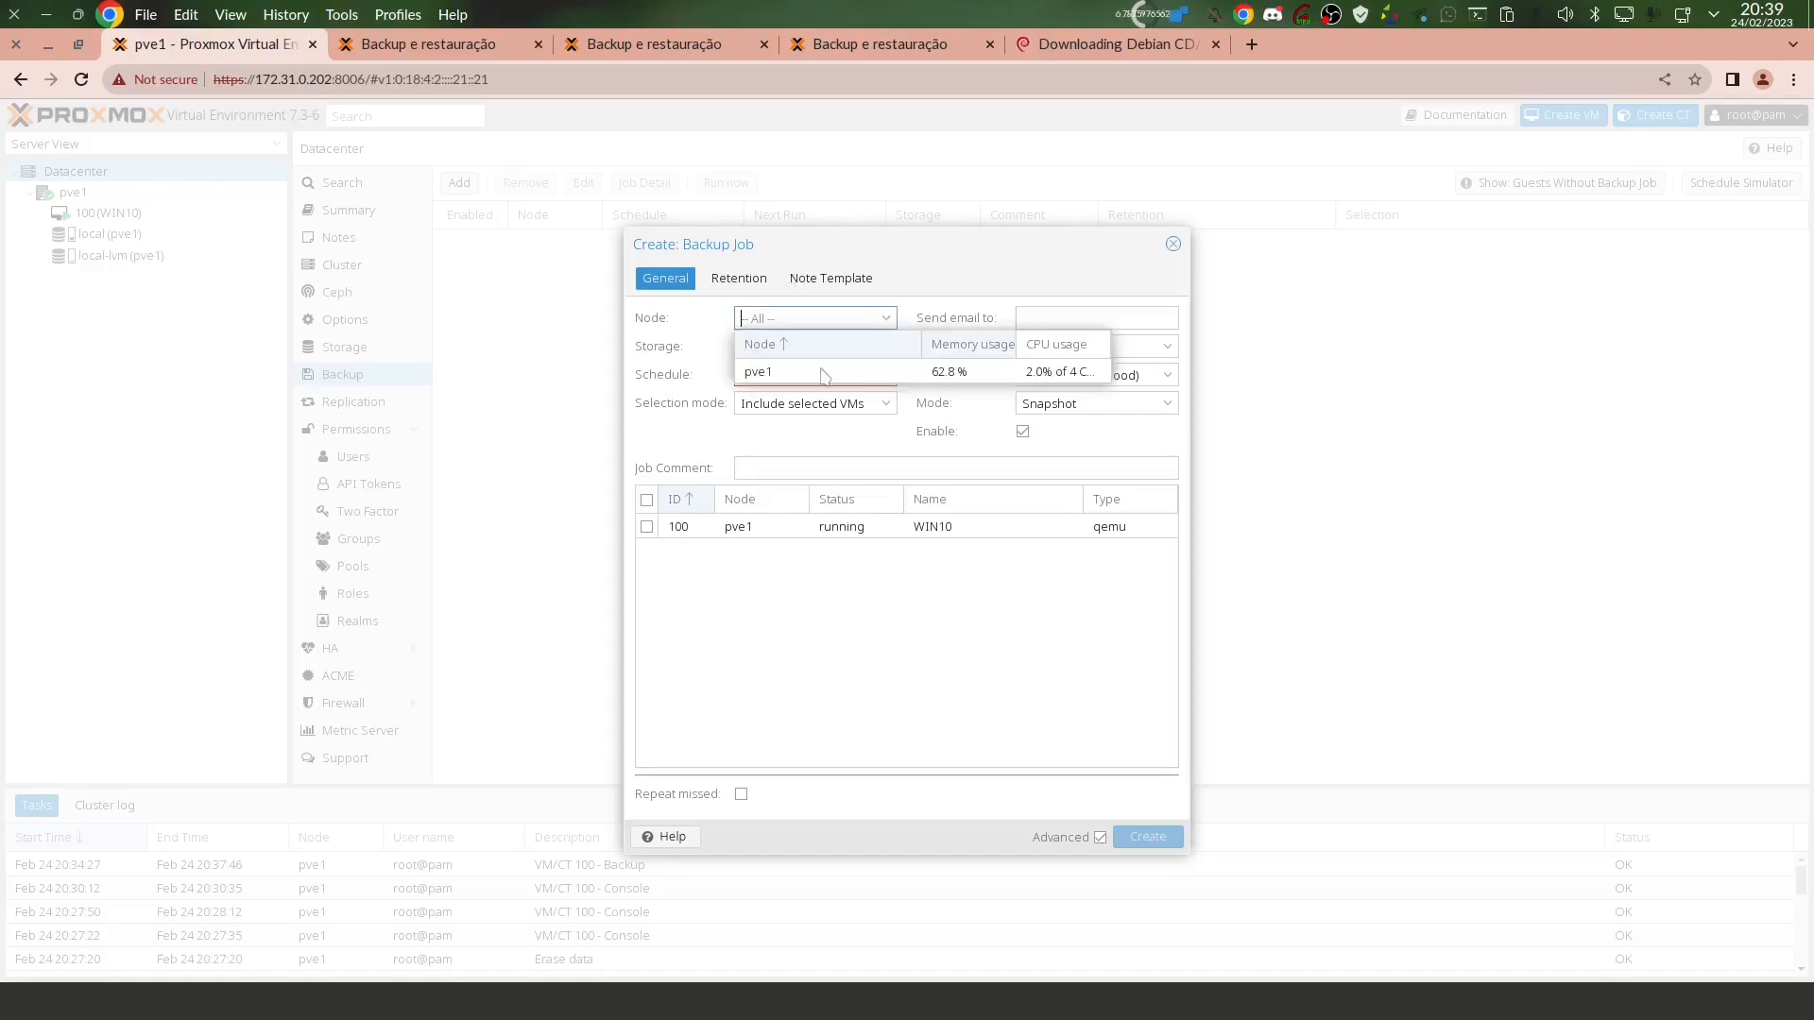
{"action": "left_click", "coordinate": [767, 372]}
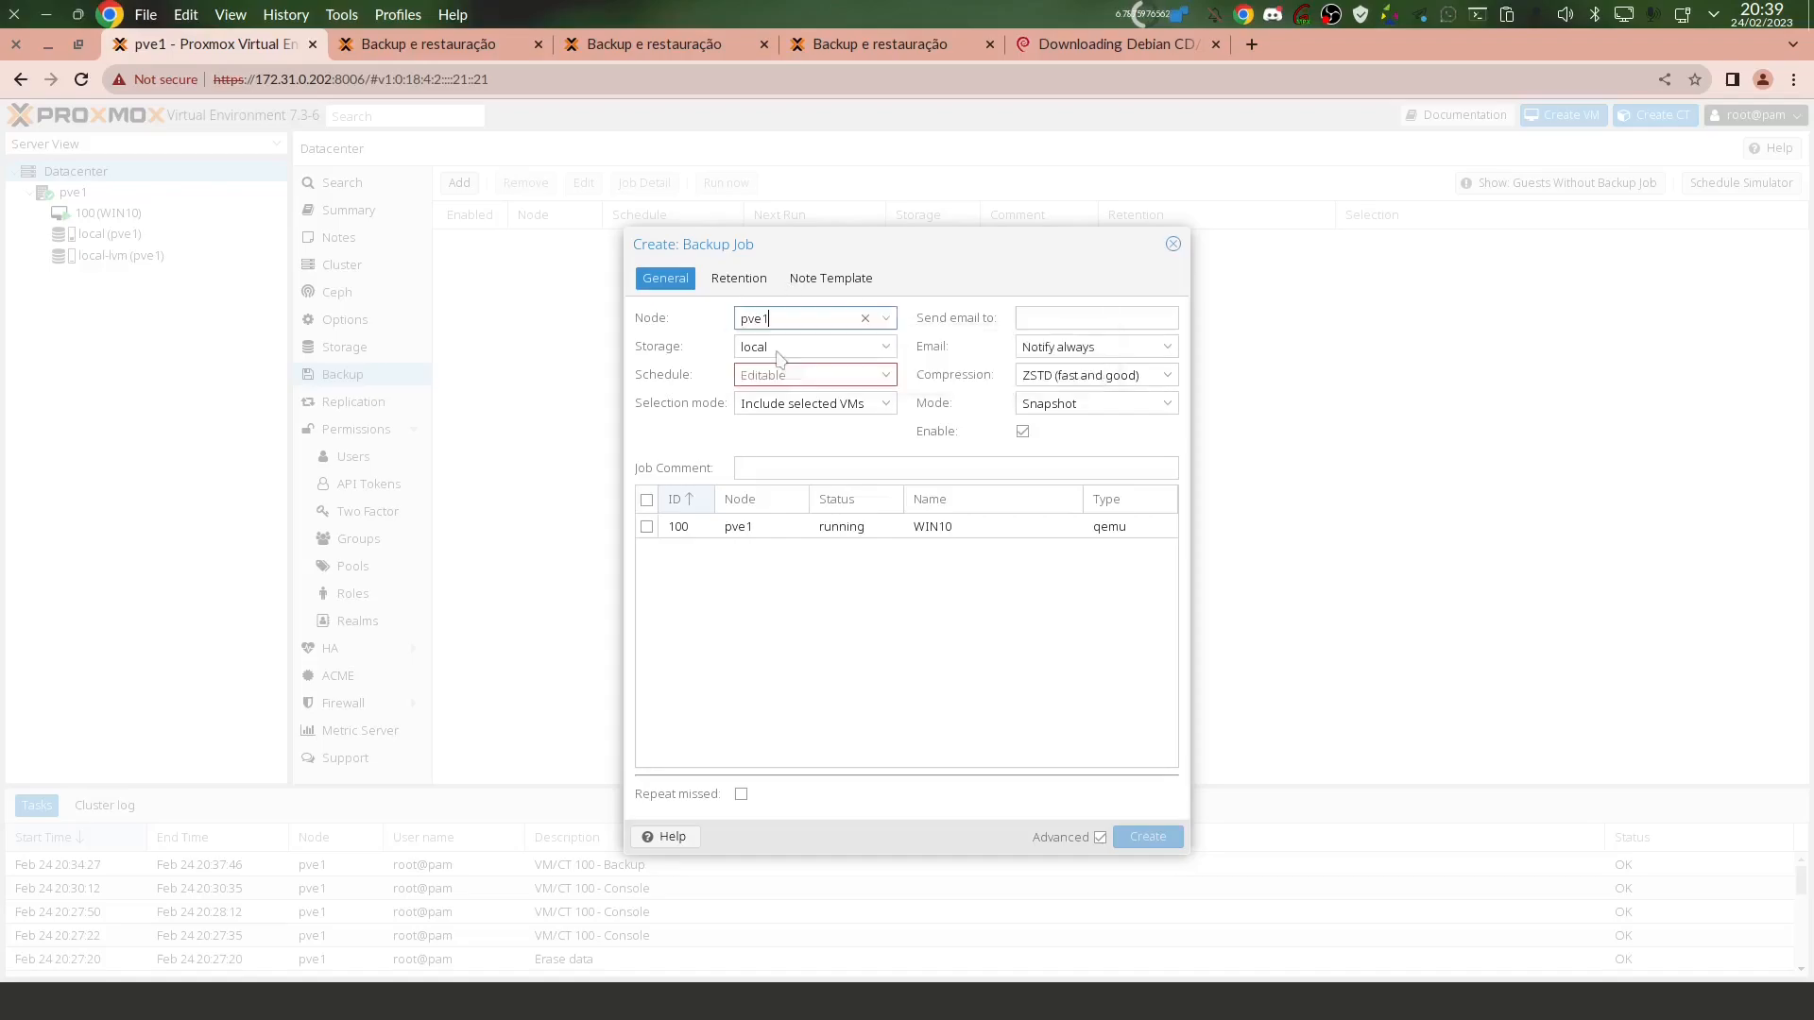
{"action": "left_click", "coordinate": [888, 318]}
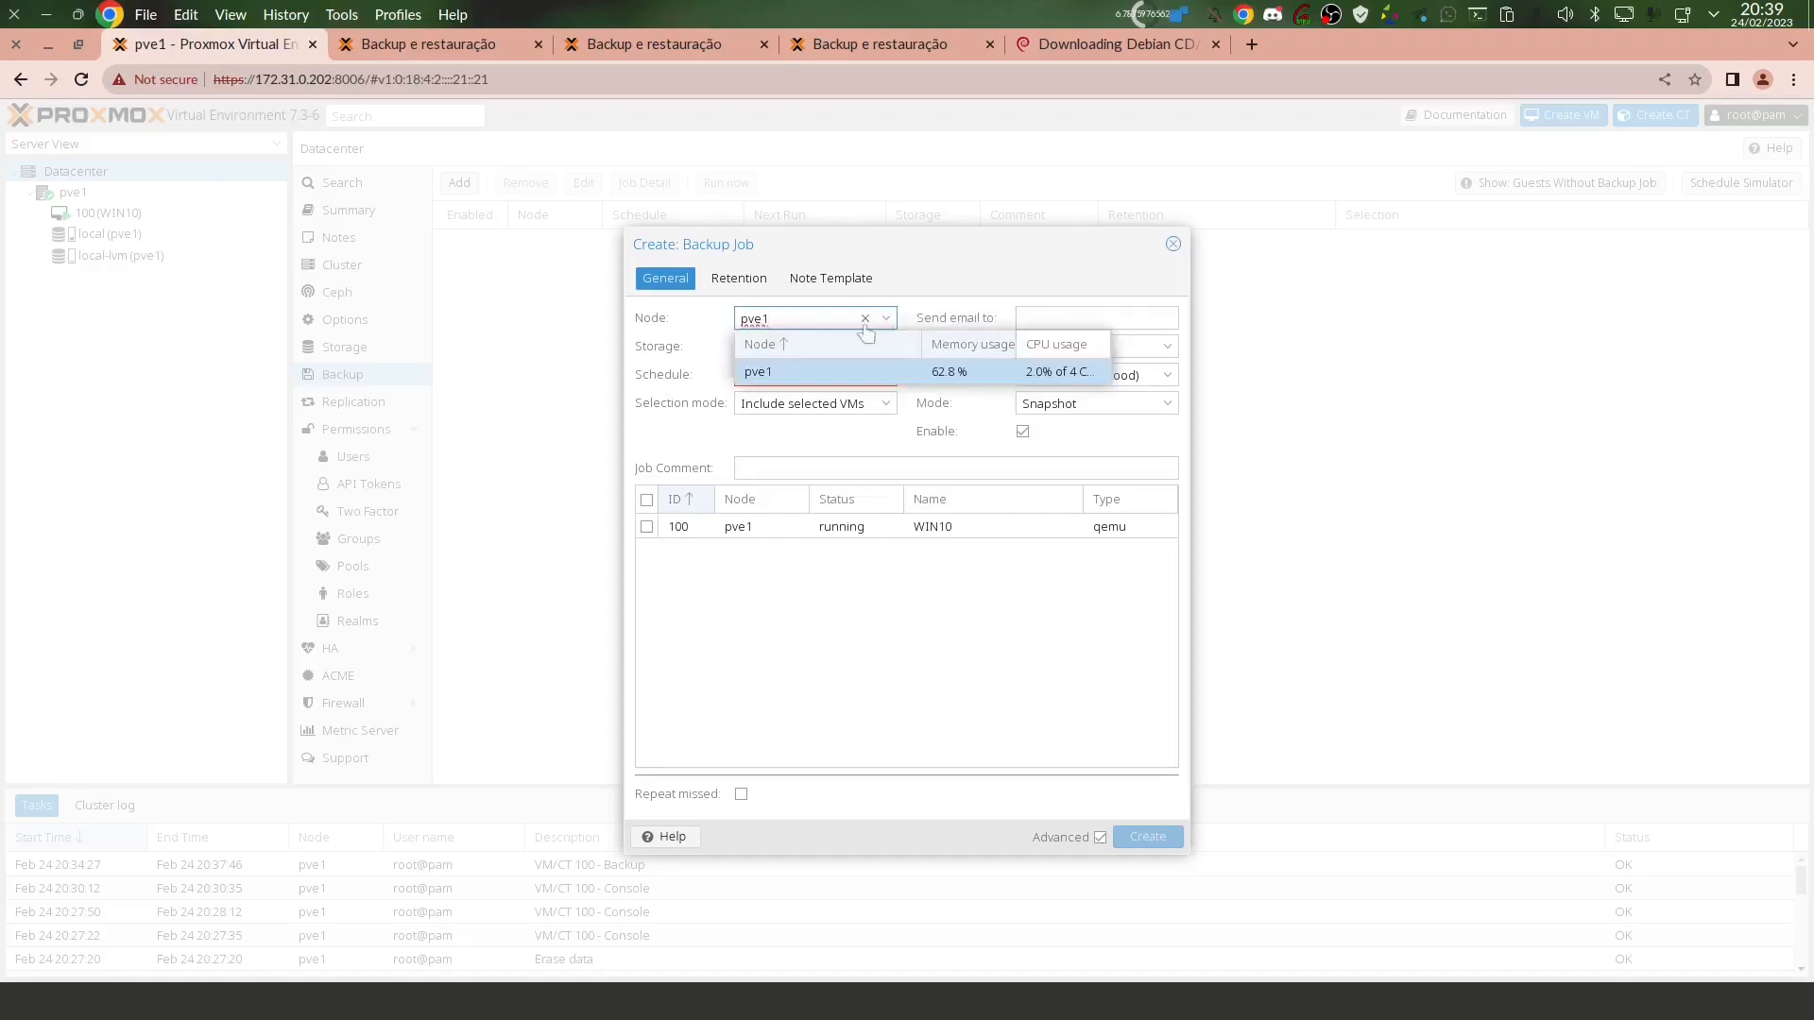
{"action": "left_click", "coordinate": [756, 375]}
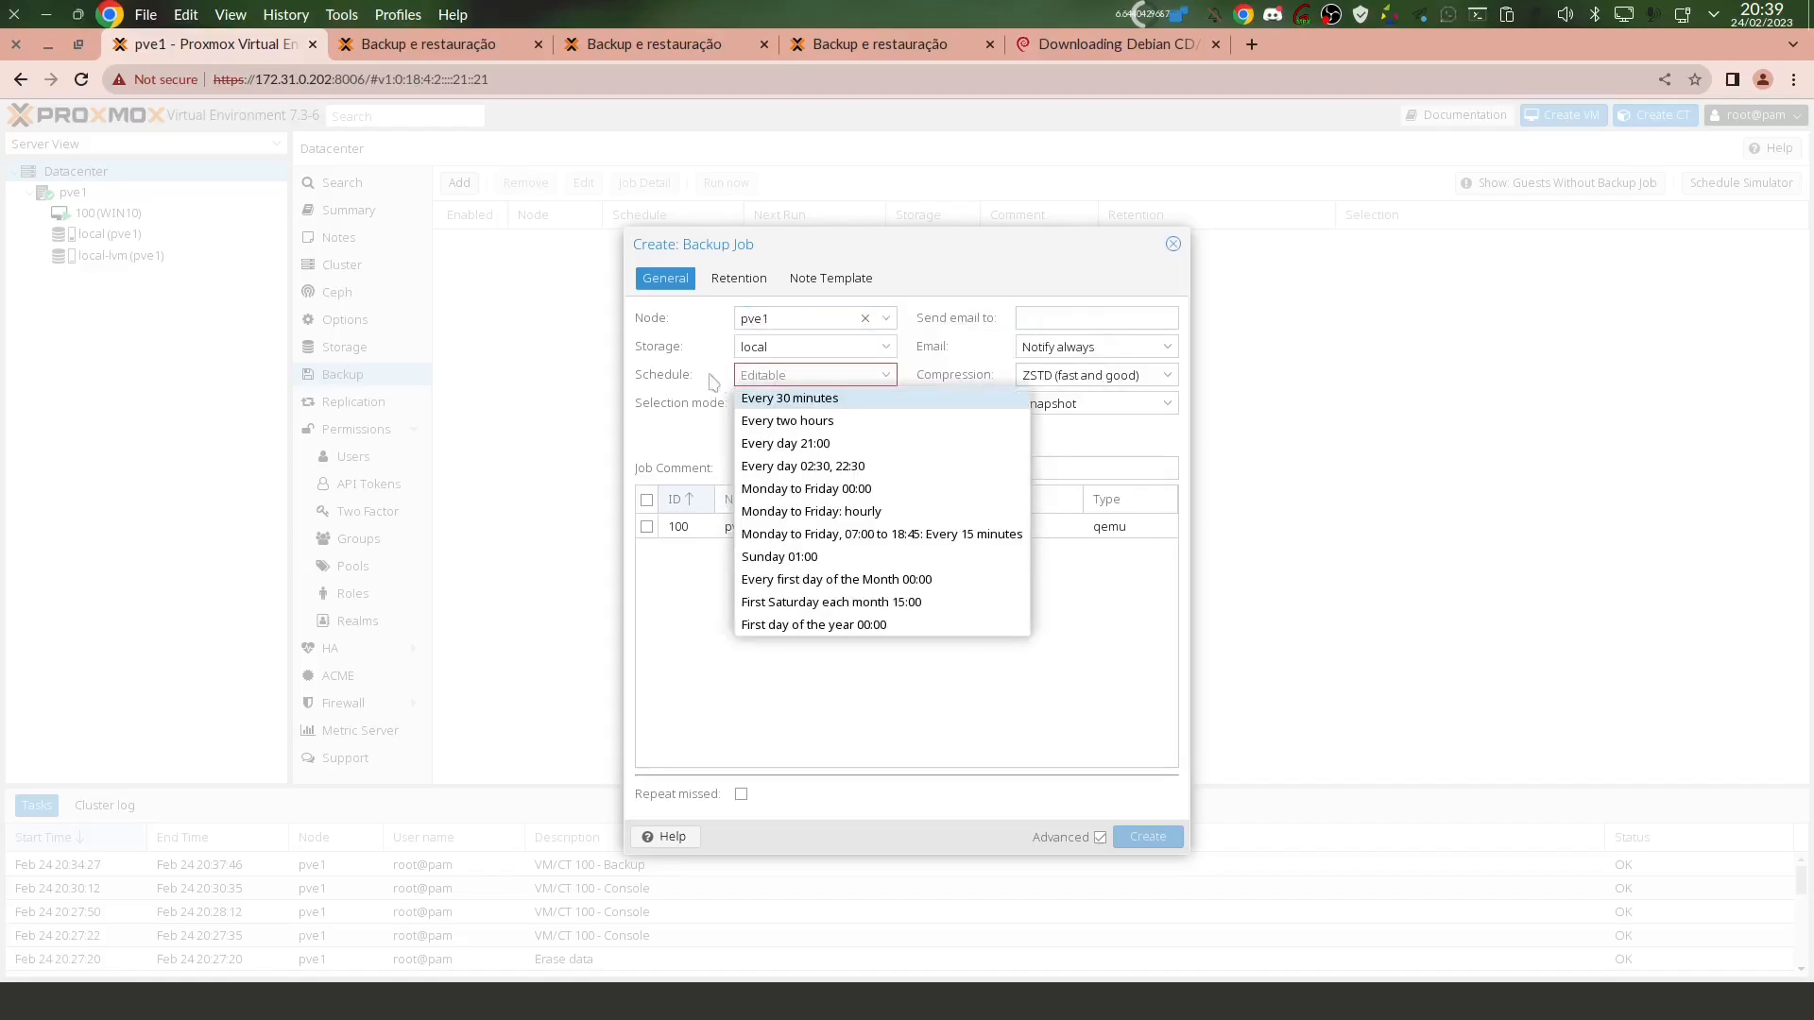
{"action": "left_click", "coordinate": [784, 346]}
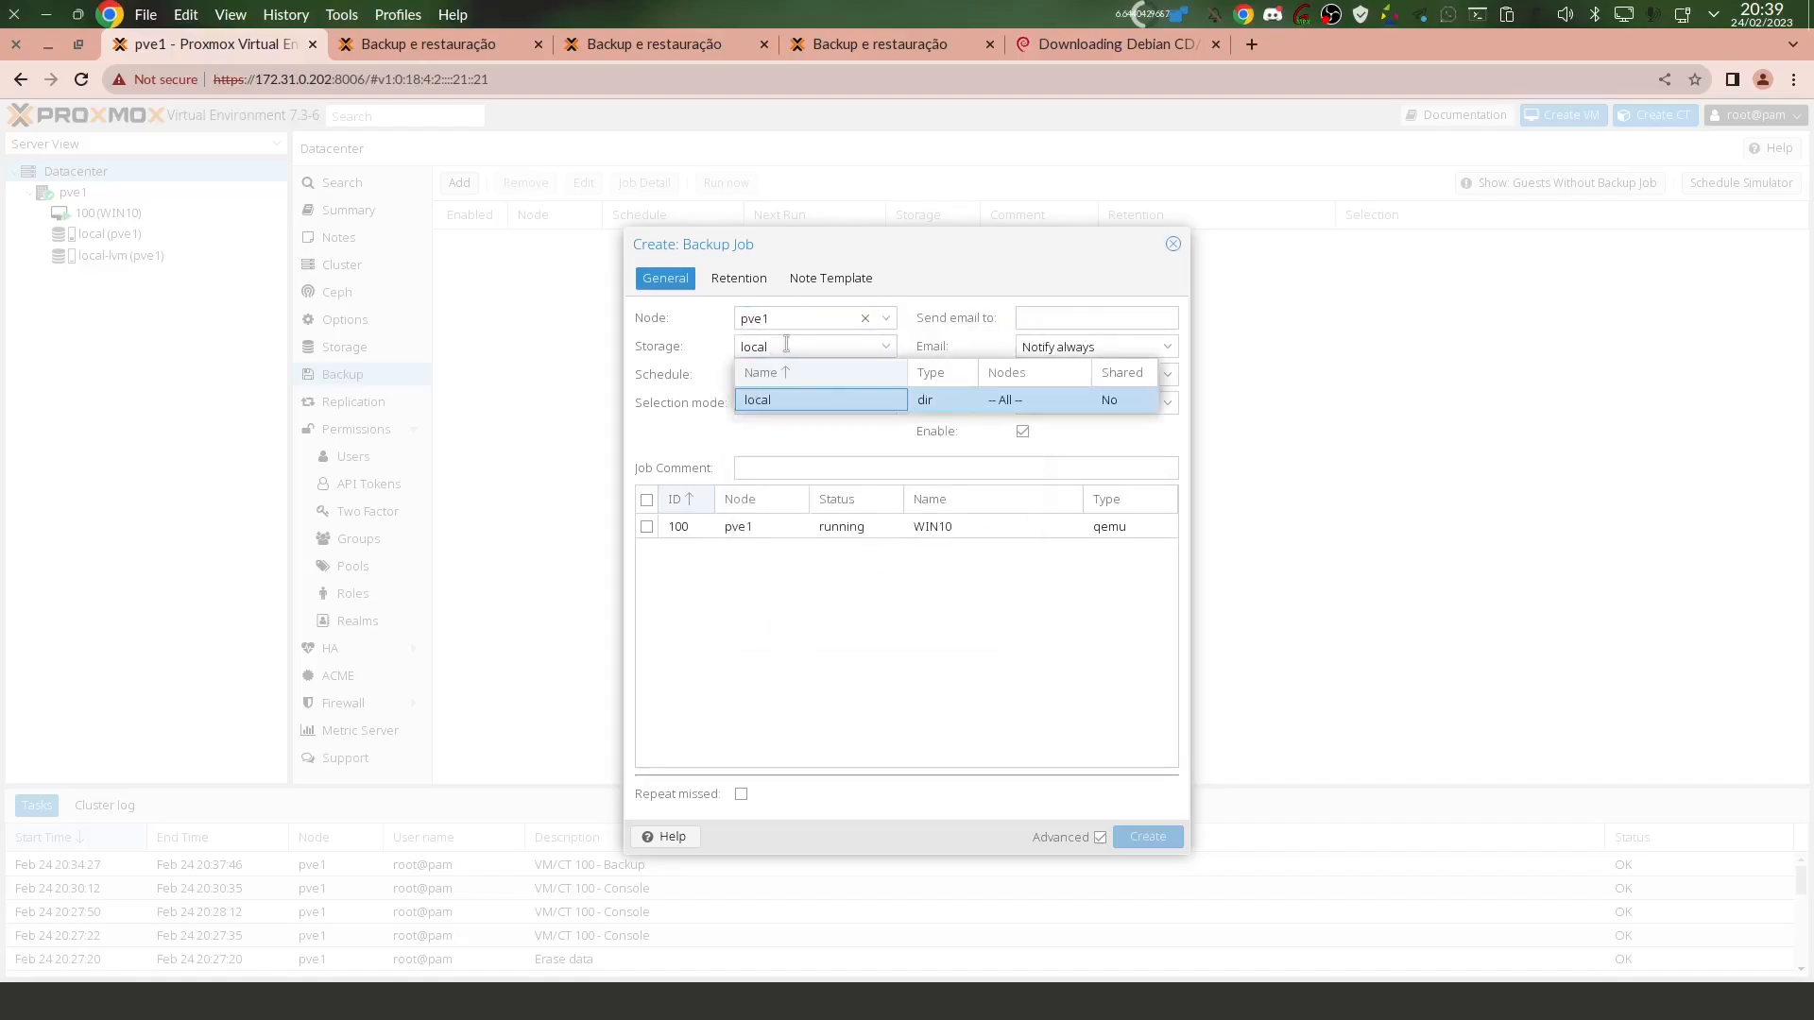
{"action": "left_click", "coordinate": [782, 402]}
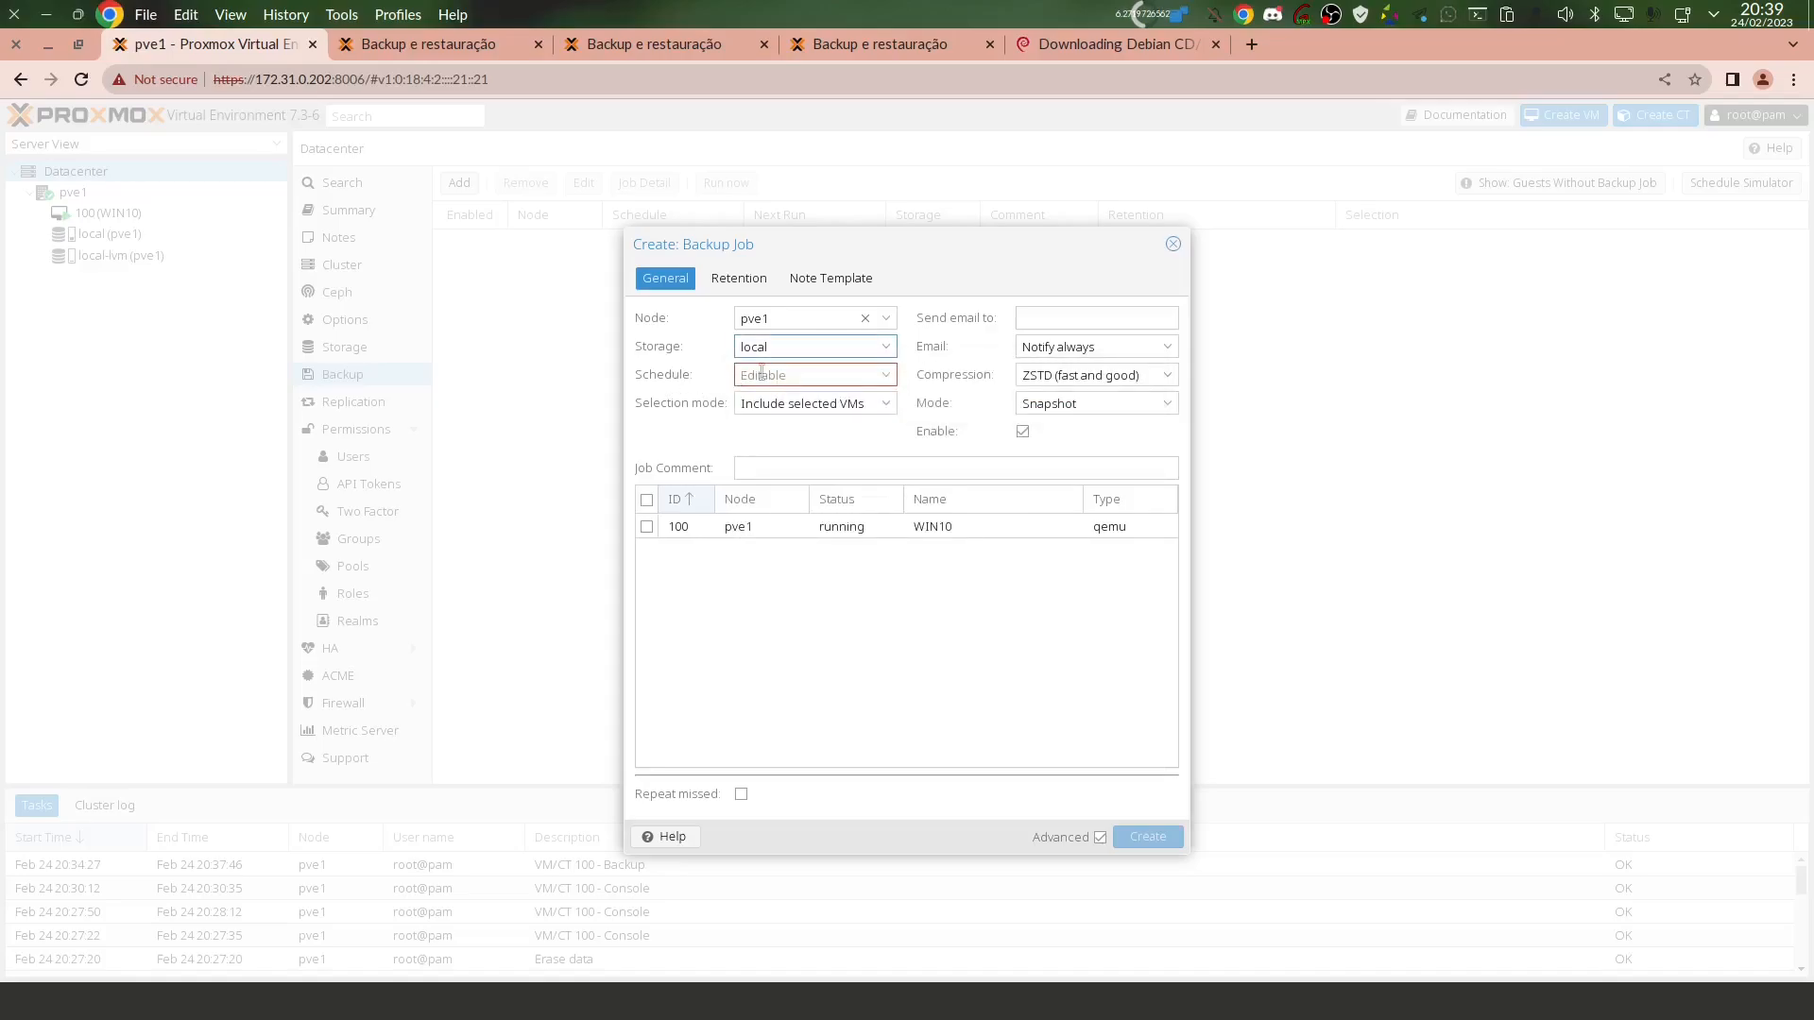
Choose the Every day 21:00 schedule for the backup job and change its time to 2:00.
{"action": "left_click", "coordinate": [887, 376]}
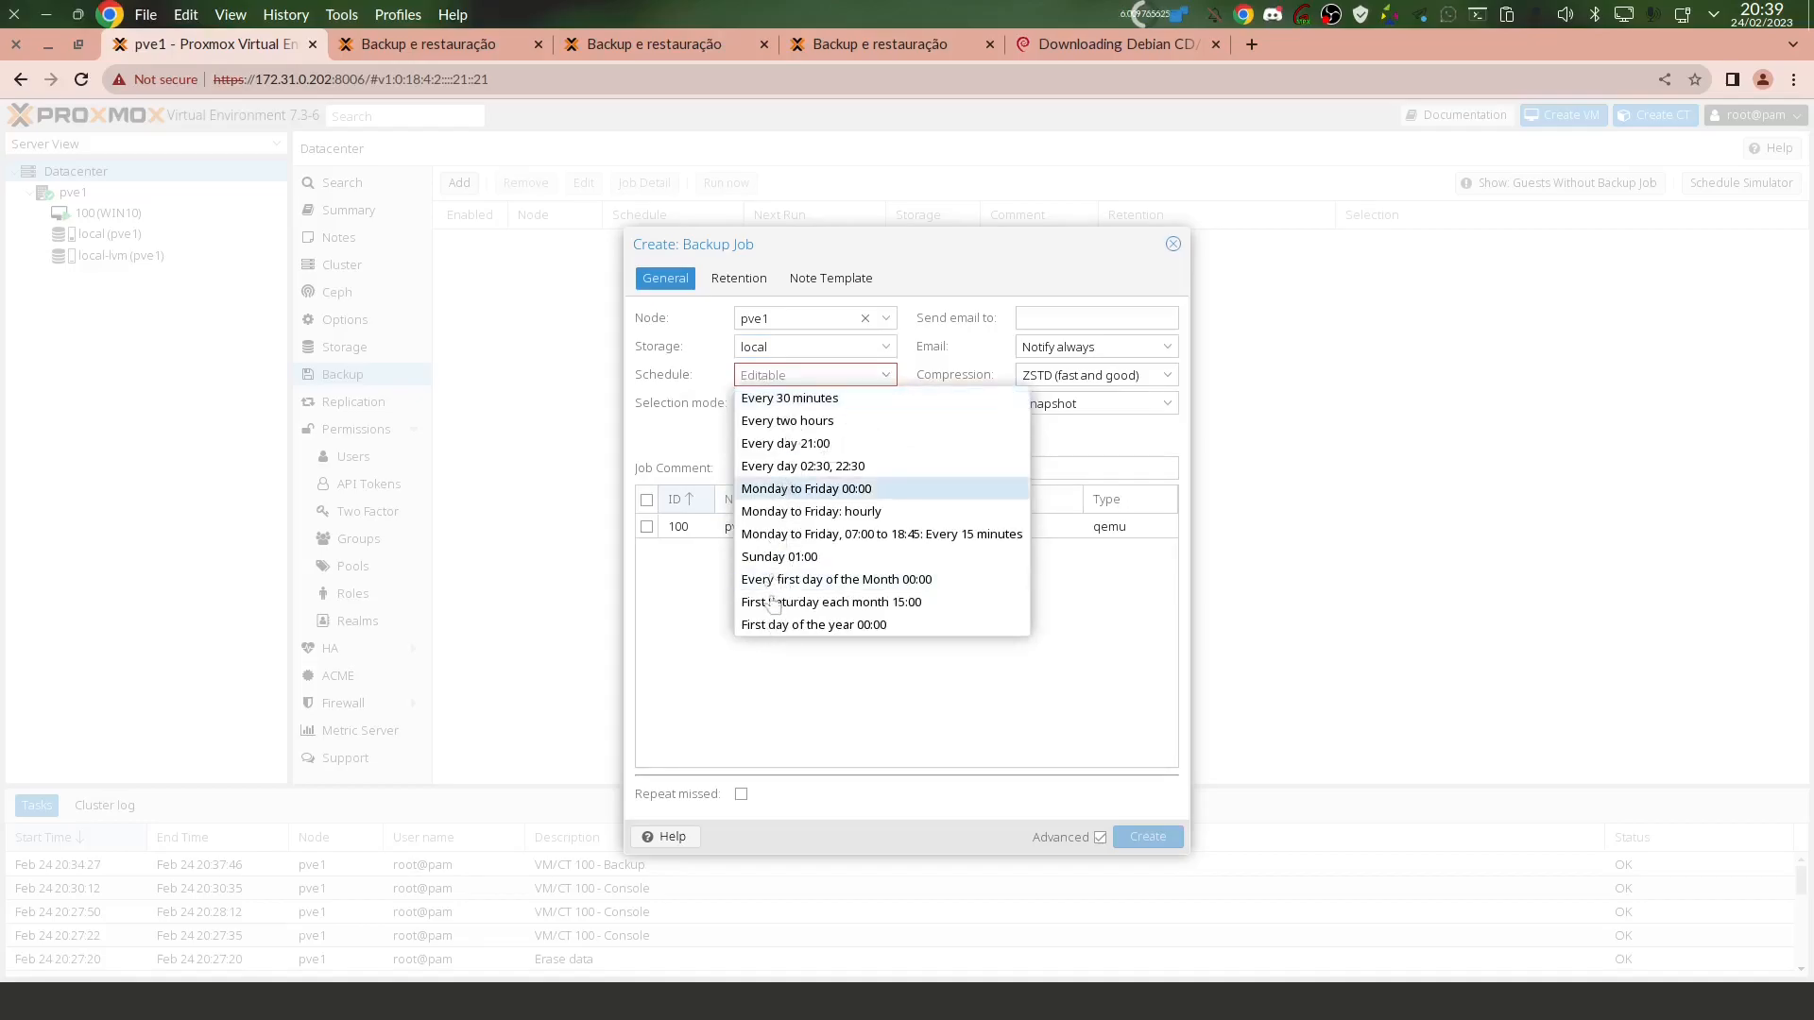
{"action": "left_click", "coordinate": [775, 445]}
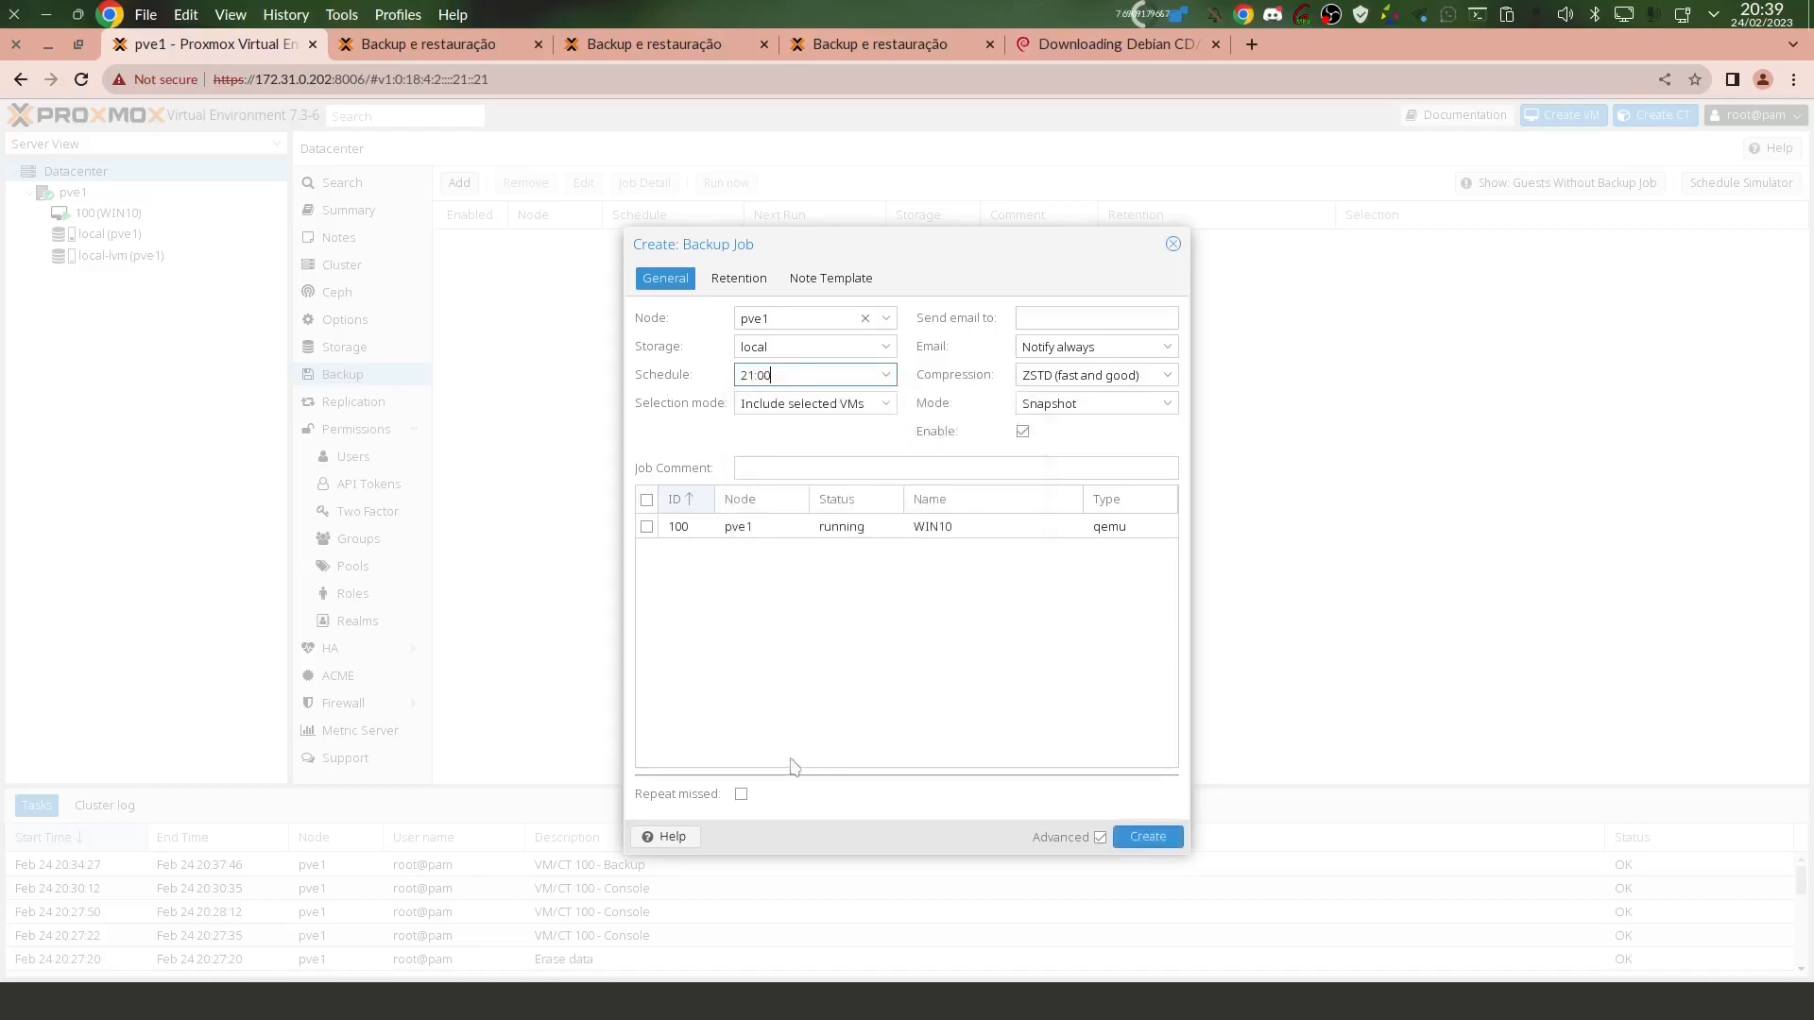
{"action": "double_click", "coordinate": [786, 381]}
{"action": "double_click", "coordinate": [758, 378]}
{"action": "left_click", "coordinate": [757, 377]}
{"action": "type", "text": "2"}
Try the All selection mode, return to Include selected VMs, and include VM 100 (WIN10) in the job.
{"action": "left_click", "coordinate": [738, 406]}
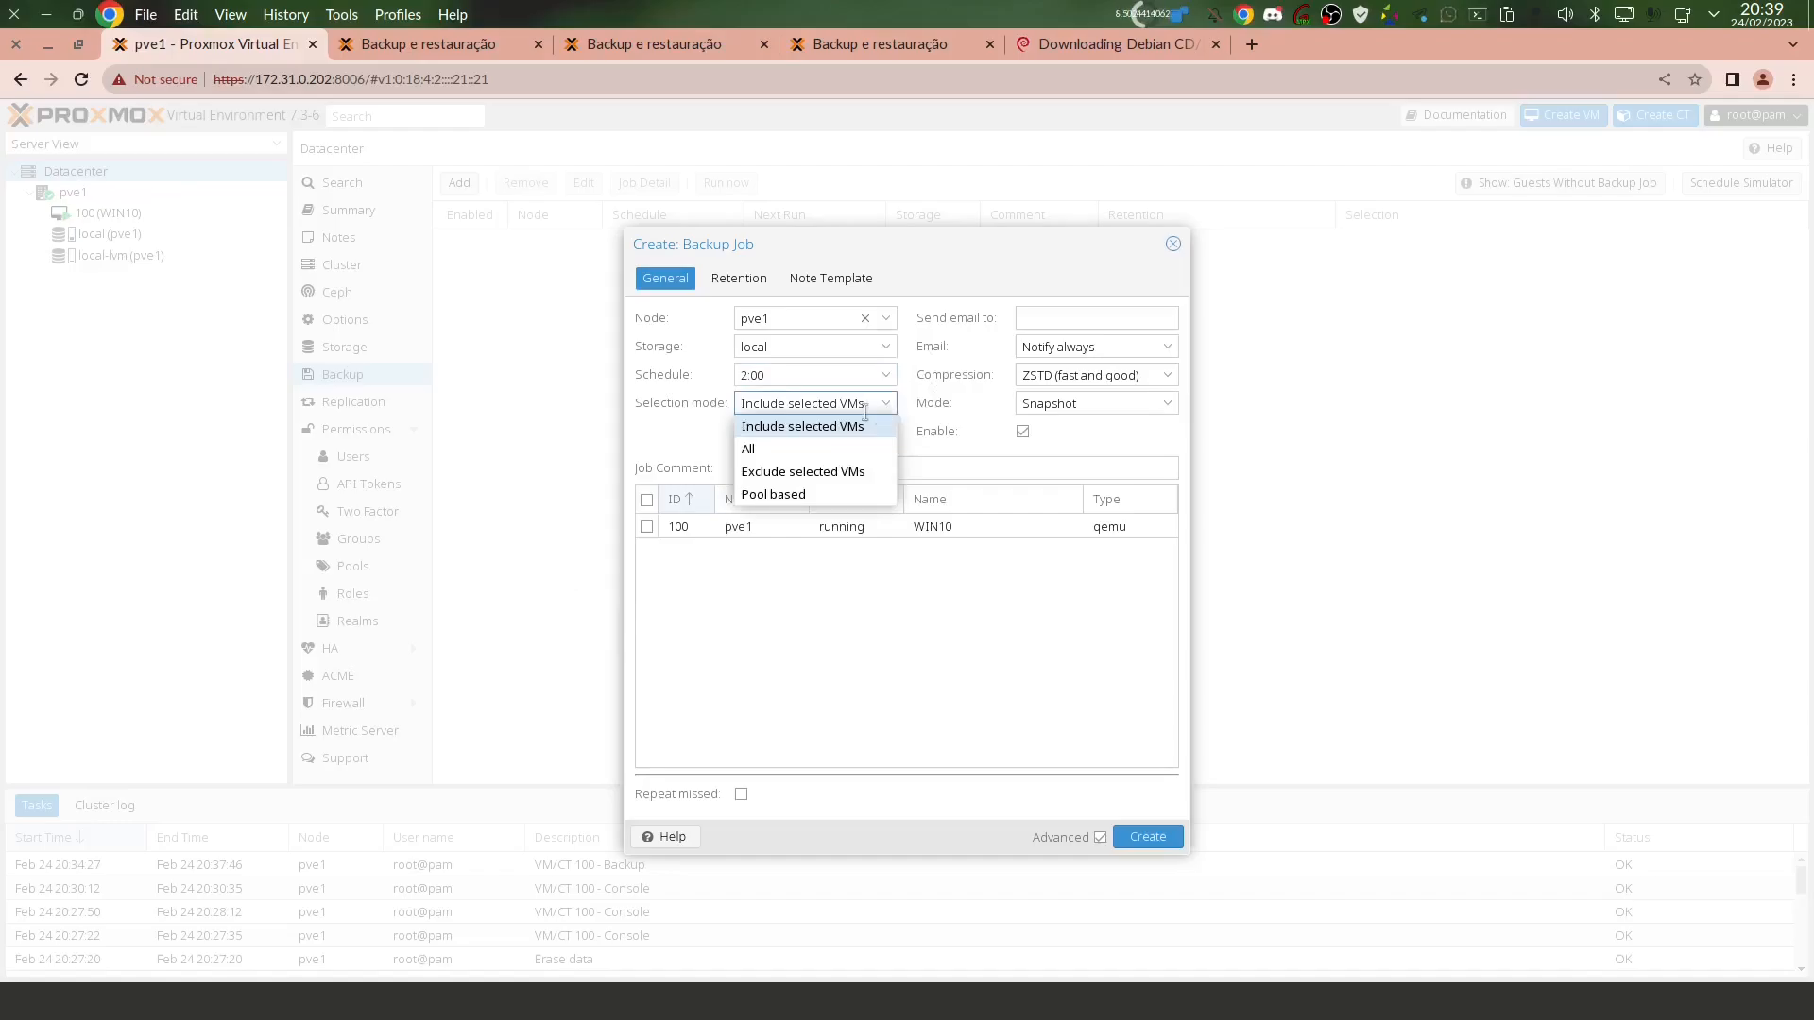
{"action": "left_click", "coordinate": [761, 450]}
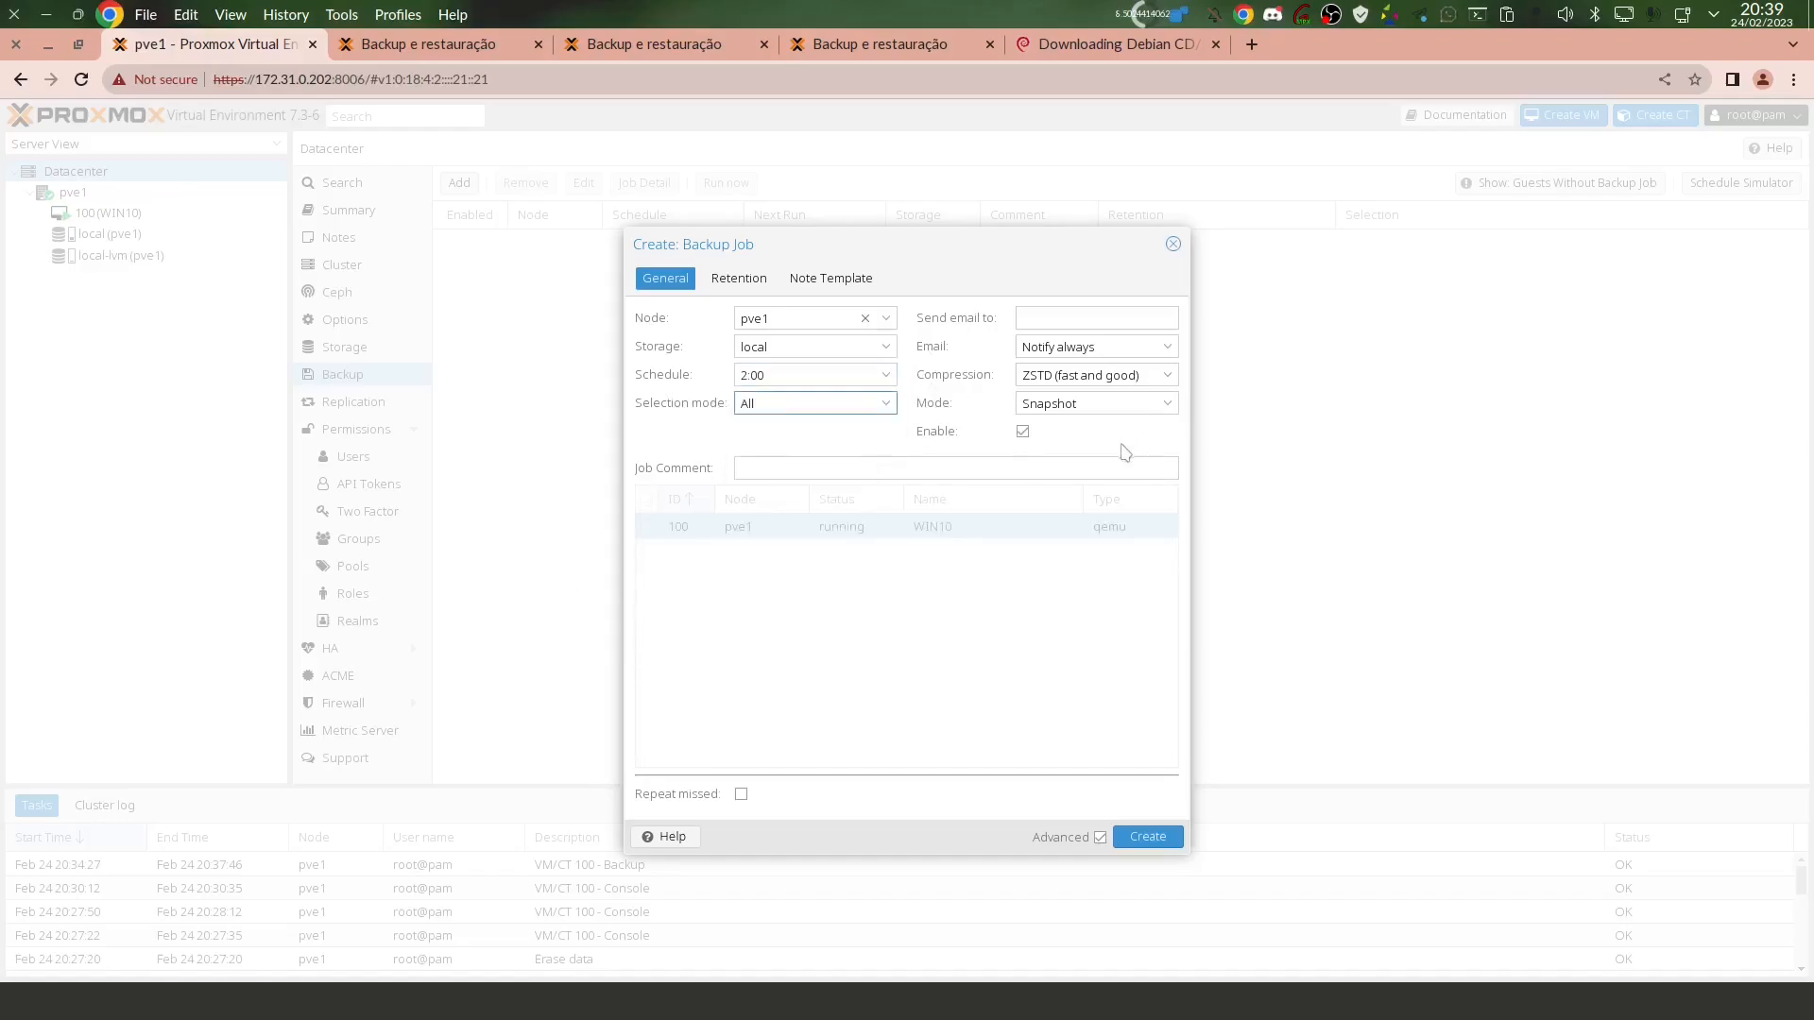
{"action": "left_click", "coordinate": [884, 404]}
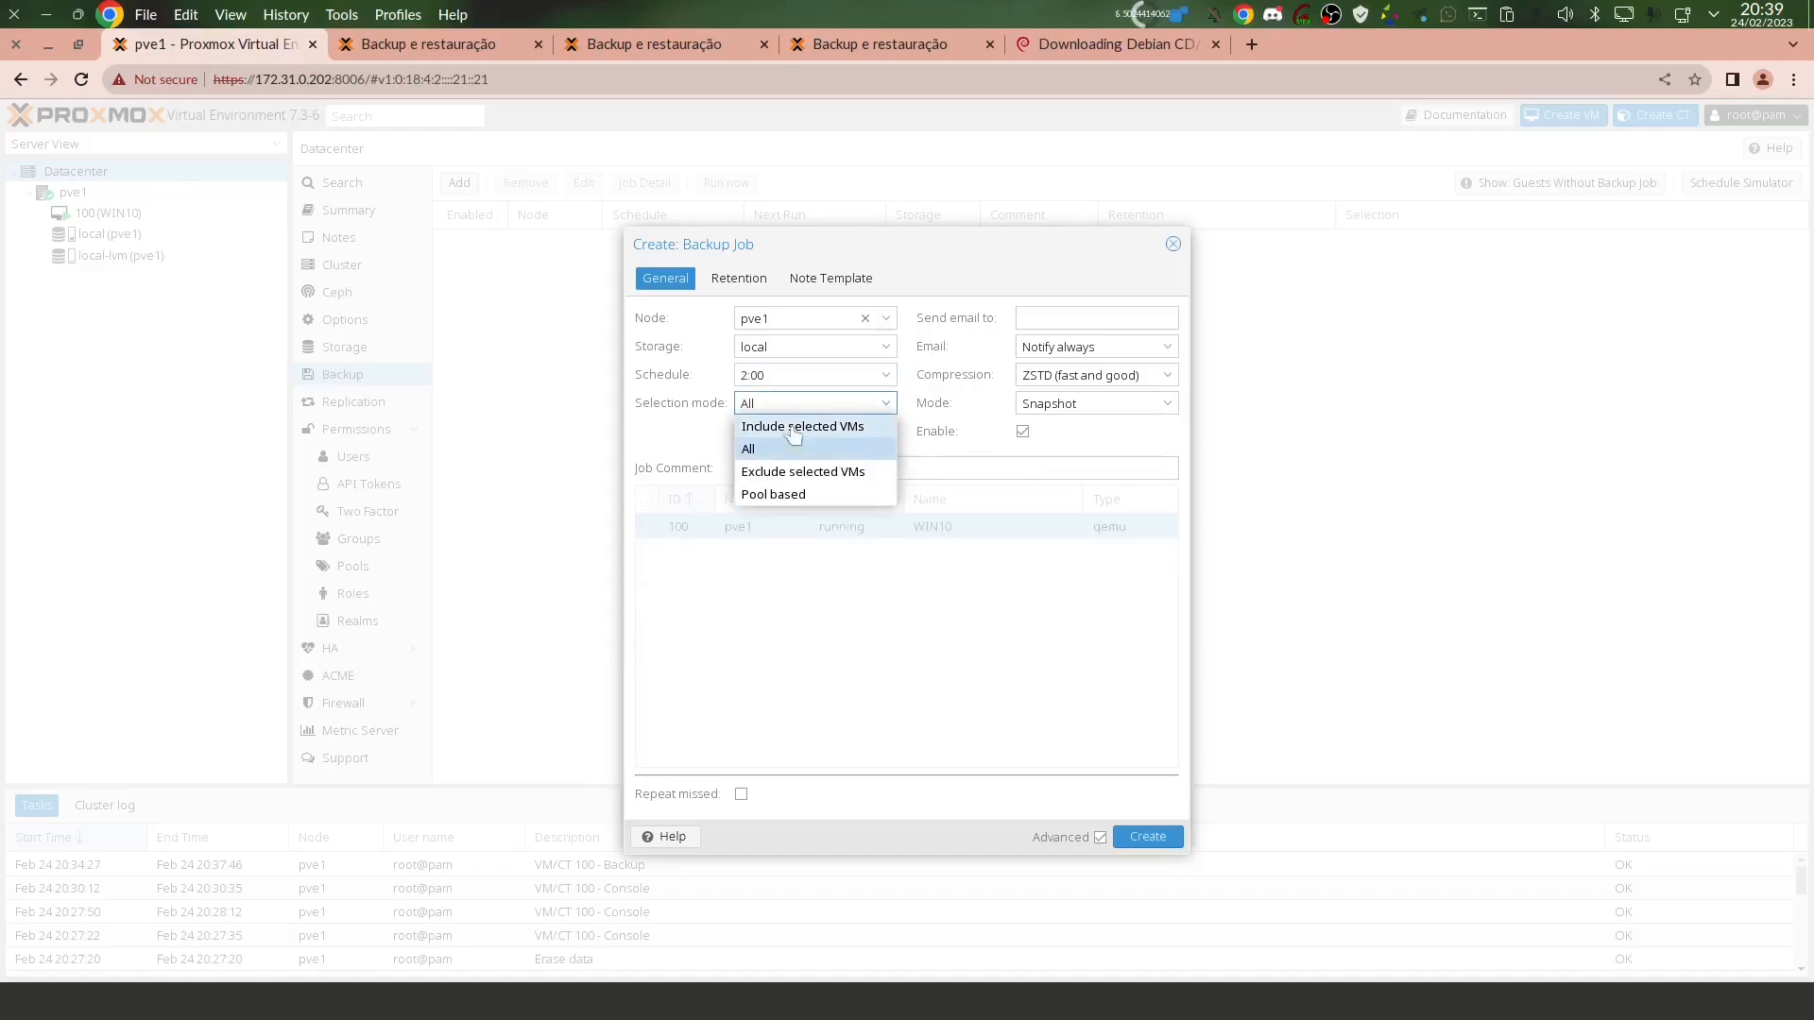
{"action": "left_click", "coordinate": [793, 427]}
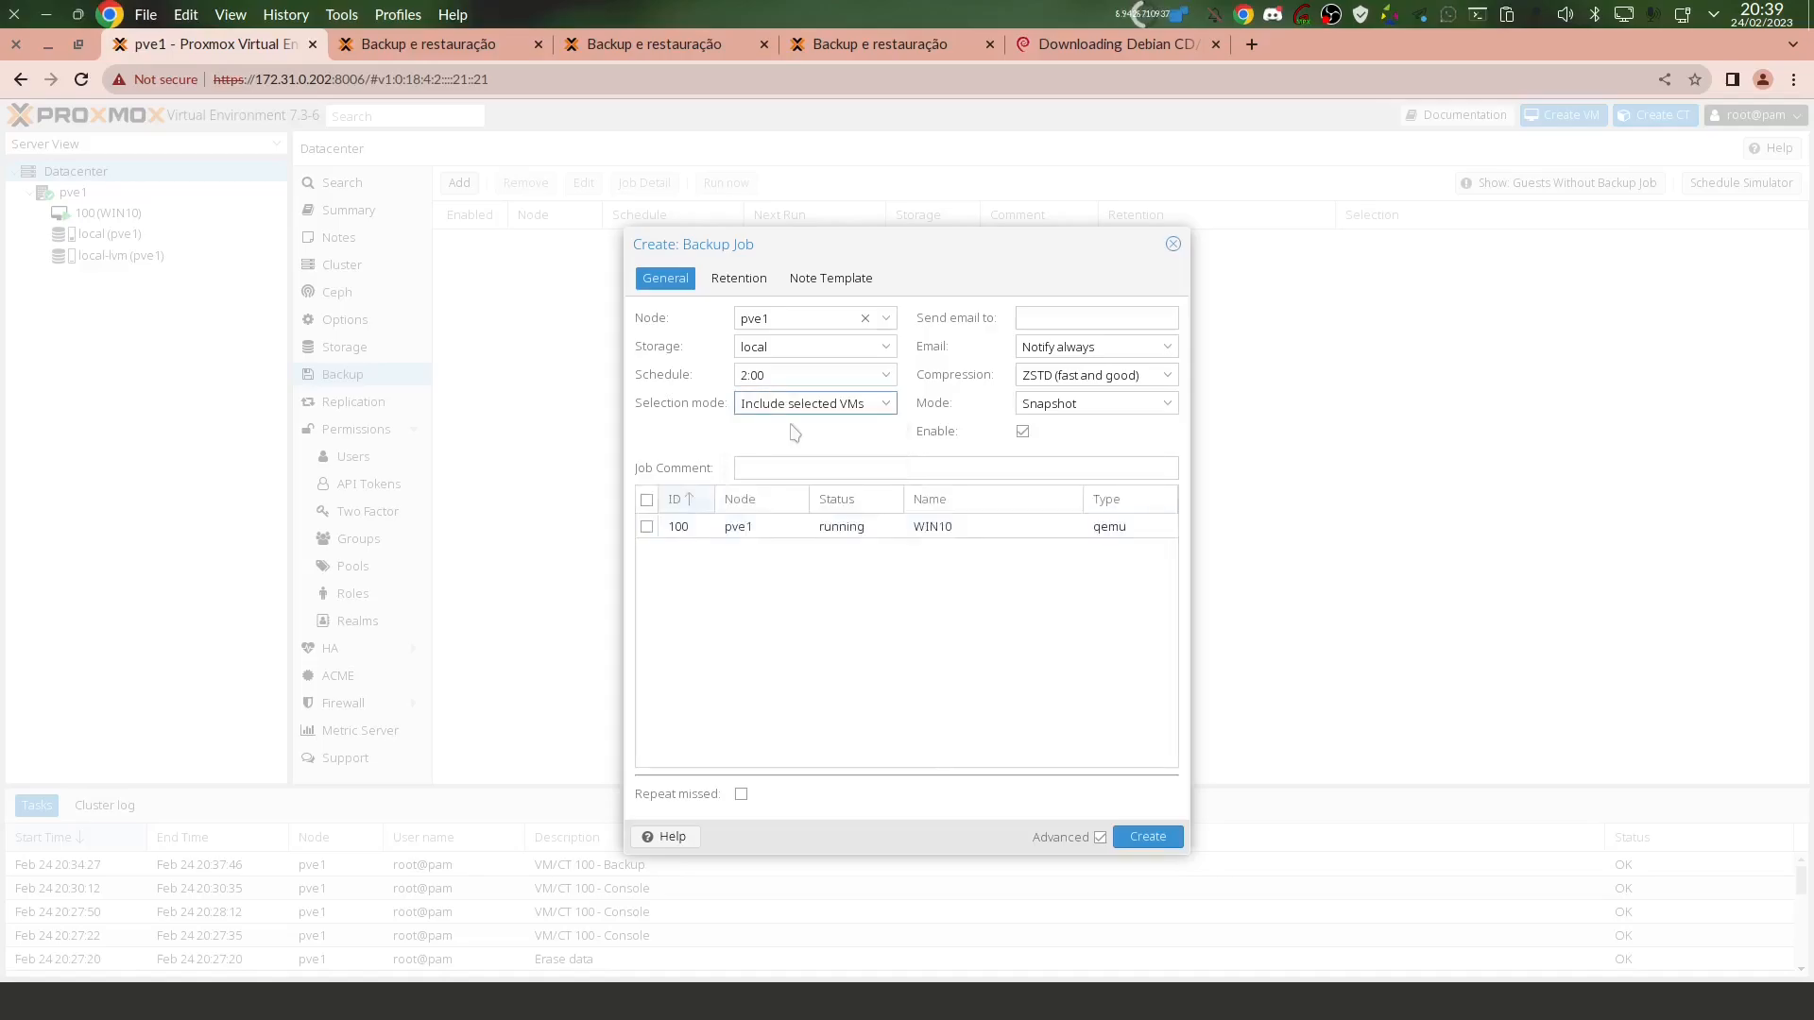
{"action": "left_click", "coordinate": [648, 527]}
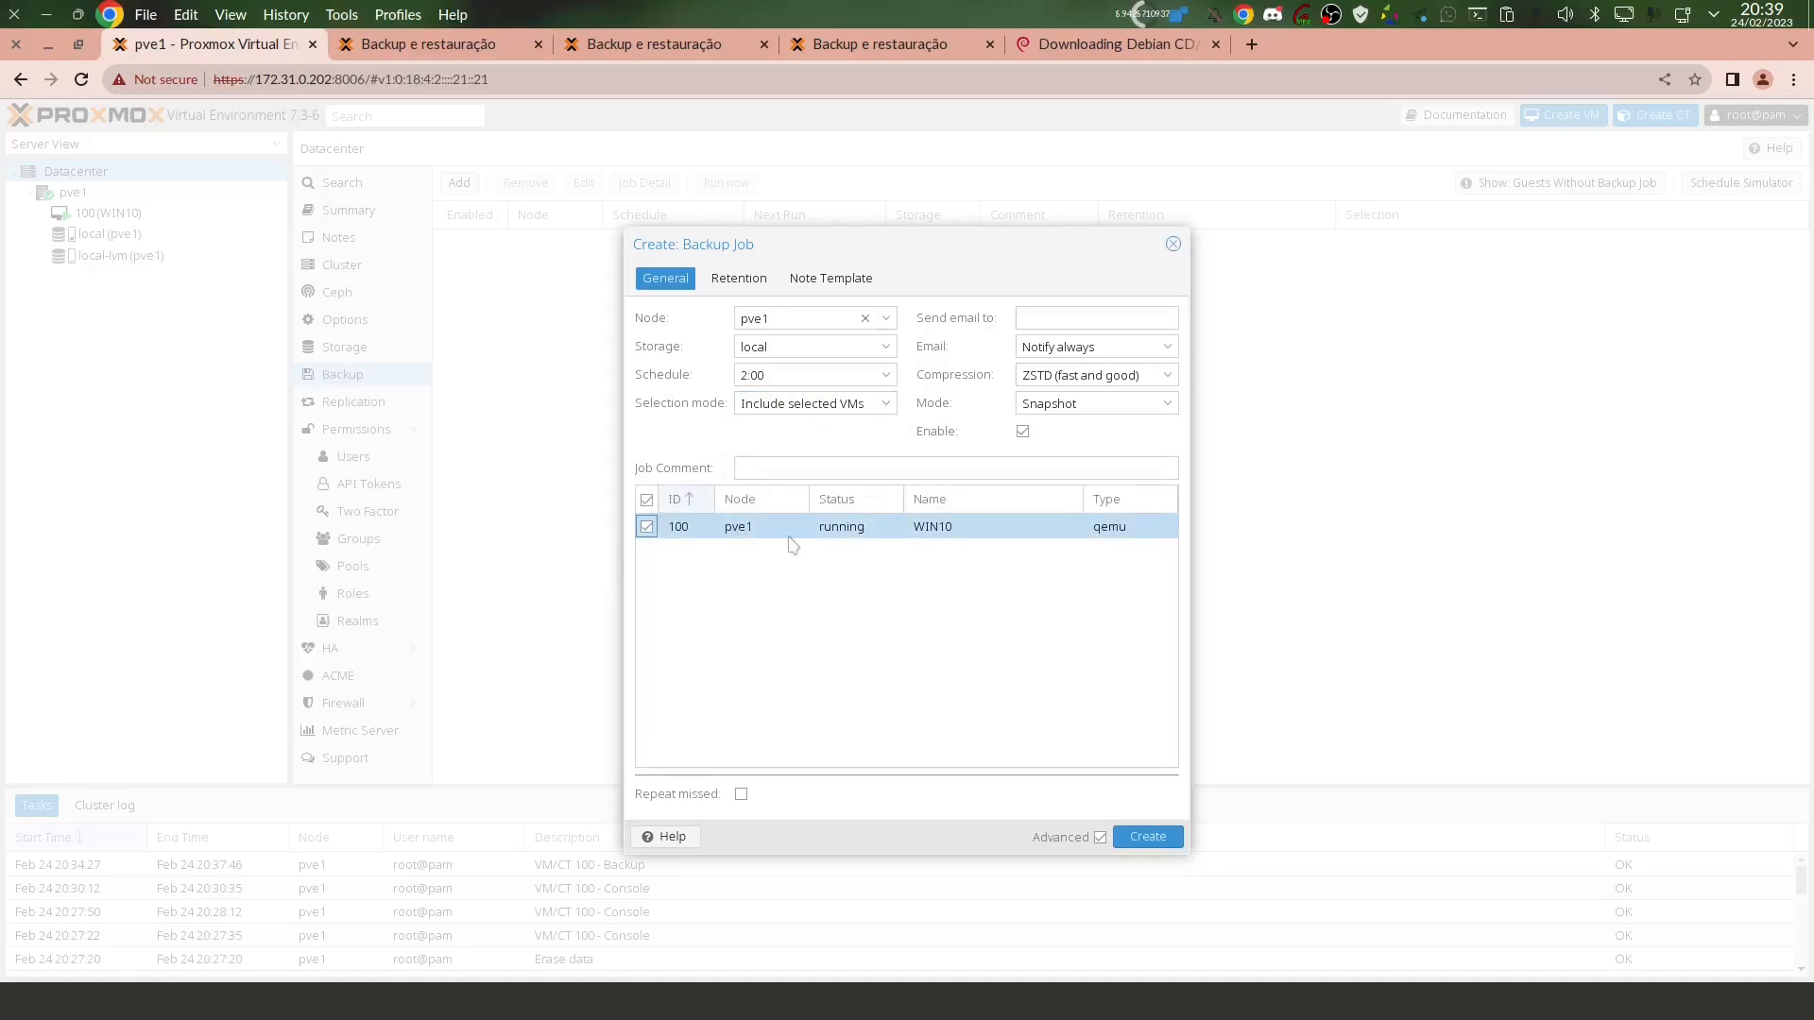
Set the job's email notification to On failure only, keeping ZSTD compression and the job enabled.
{"action": "left_click", "coordinate": [1094, 313]}
{"action": "left_click", "coordinate": [1170, 352]}
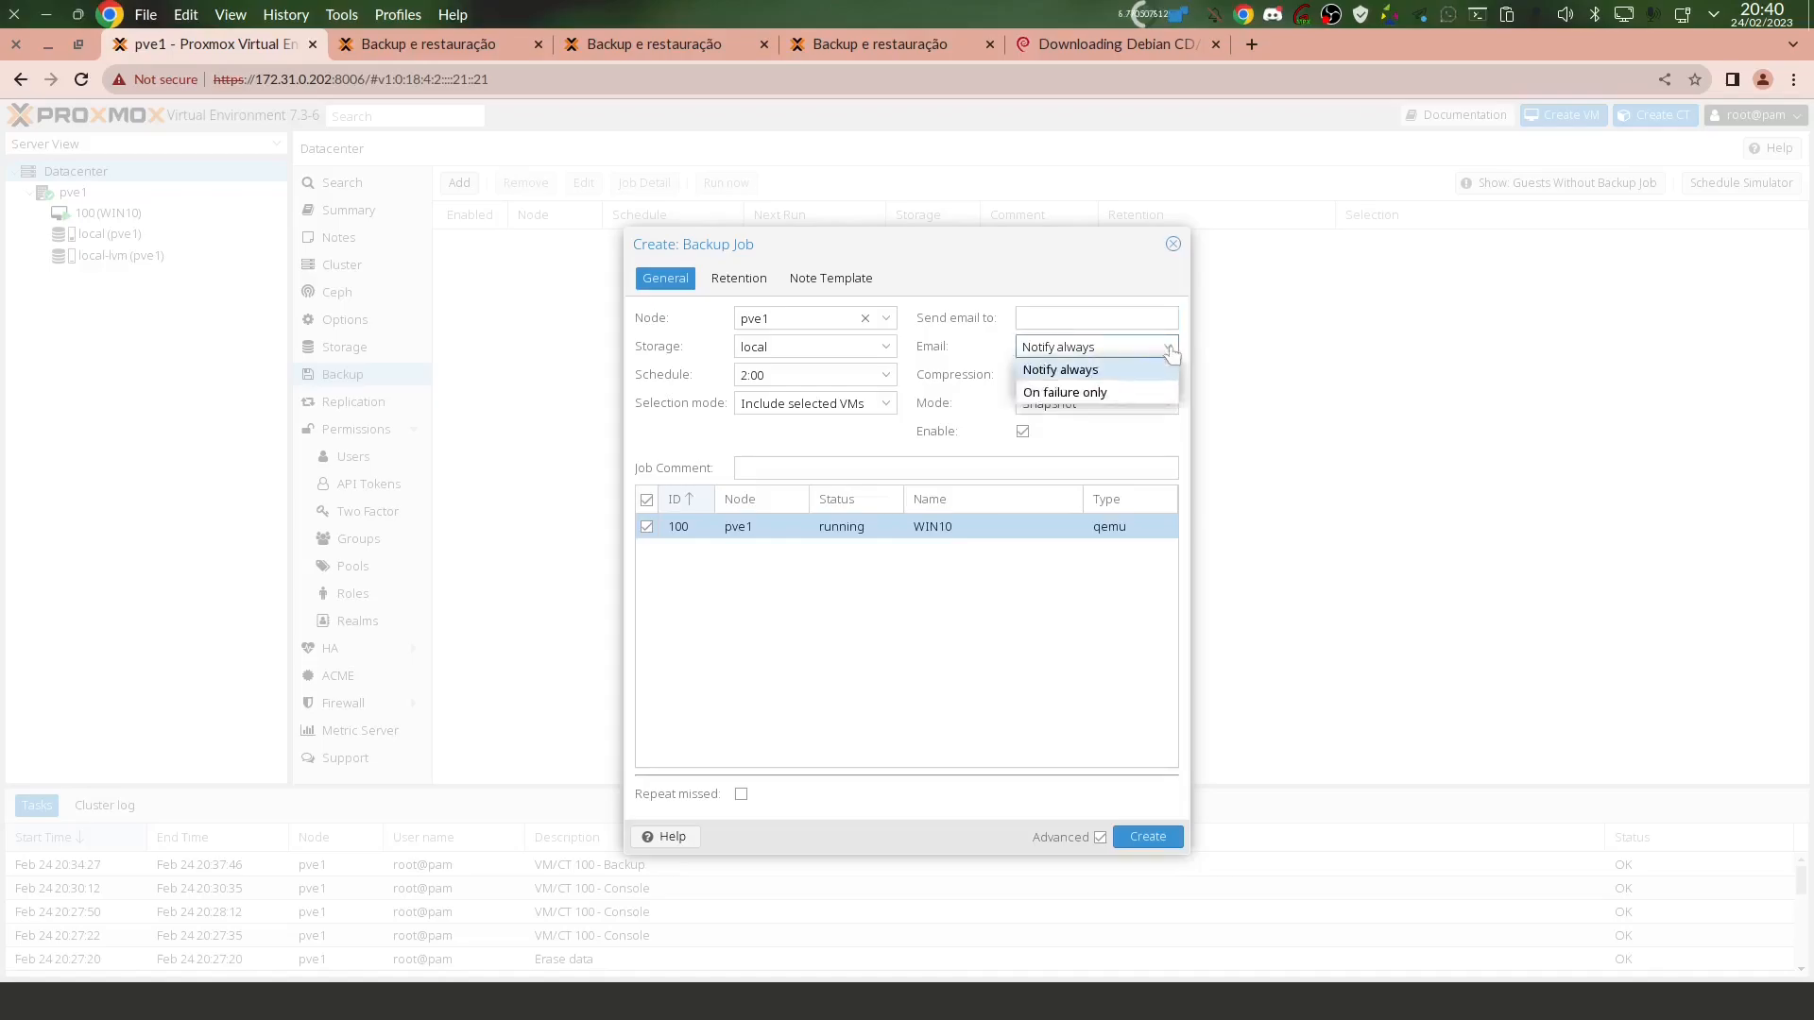
{"action": "left_click", "coordinate": [1060, 394]}
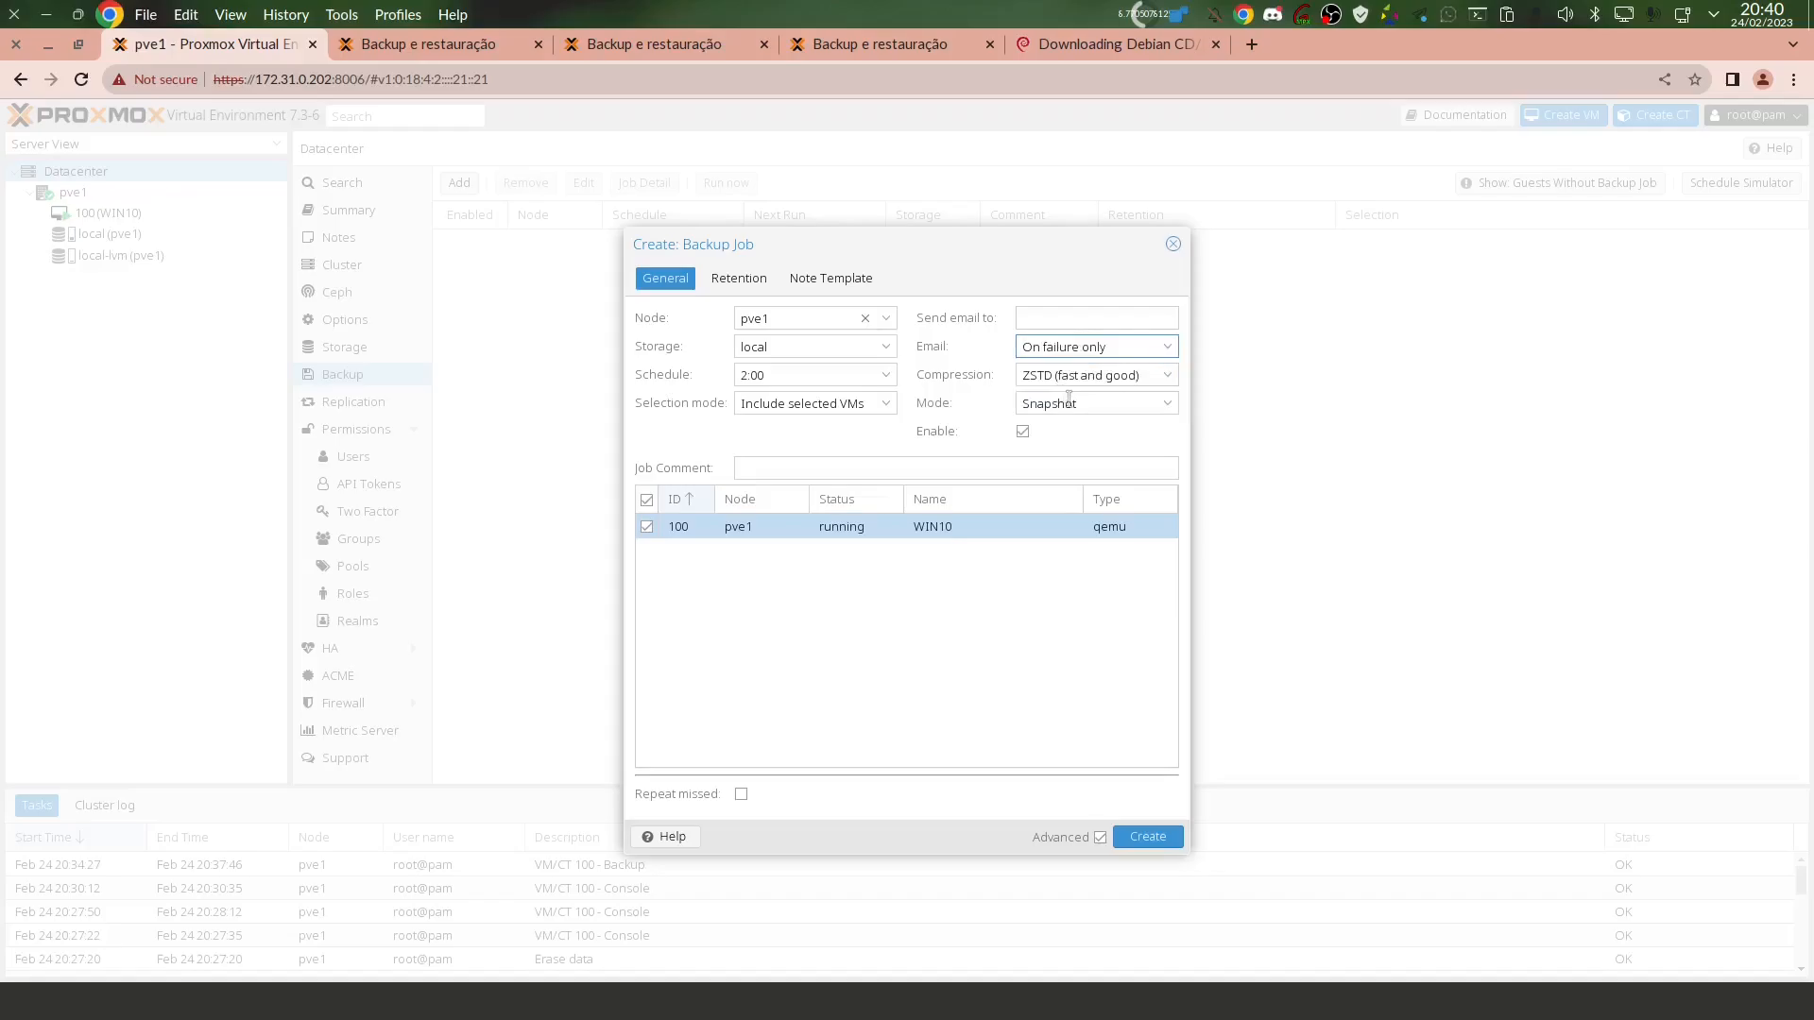
{"action": "left_click", "coordinate": [1039, 347]}
{"action": "left_click", "coordinate": [1065, 394]}
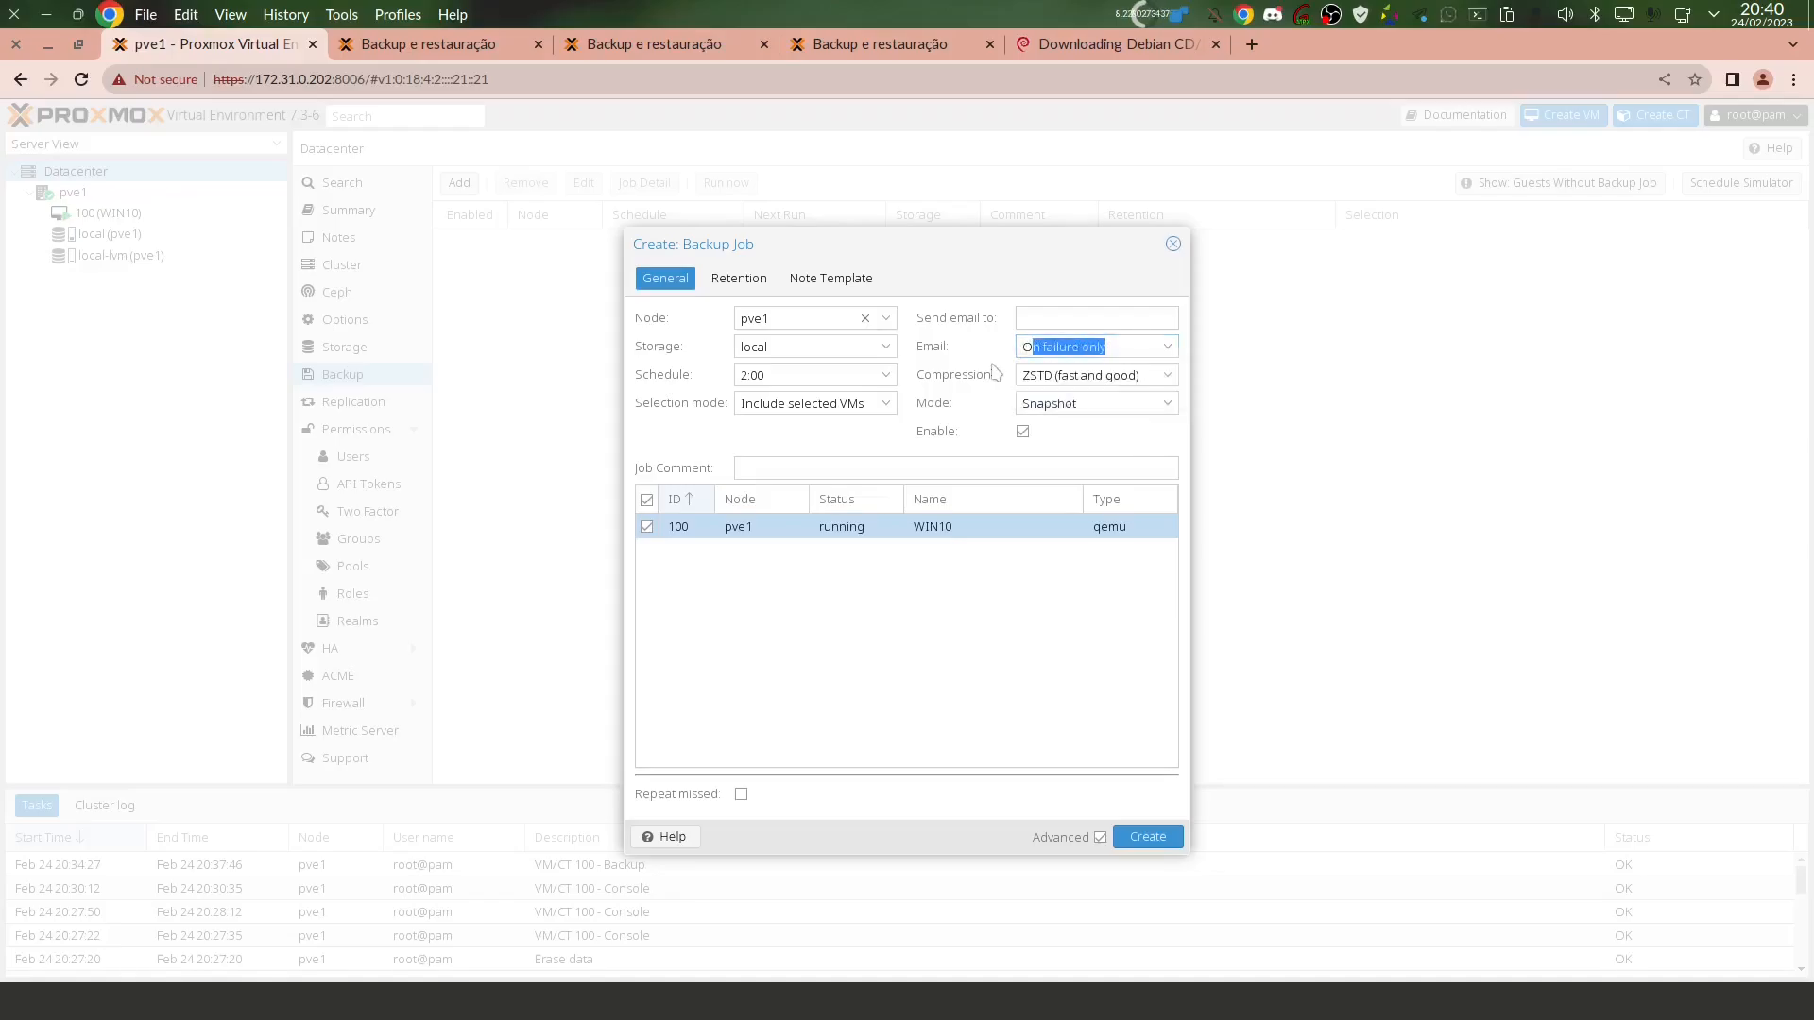
{"action": "left_click", "coordinate": [1078, 373]}
{"action": "left_click", "coordinate": [1023, 376]}
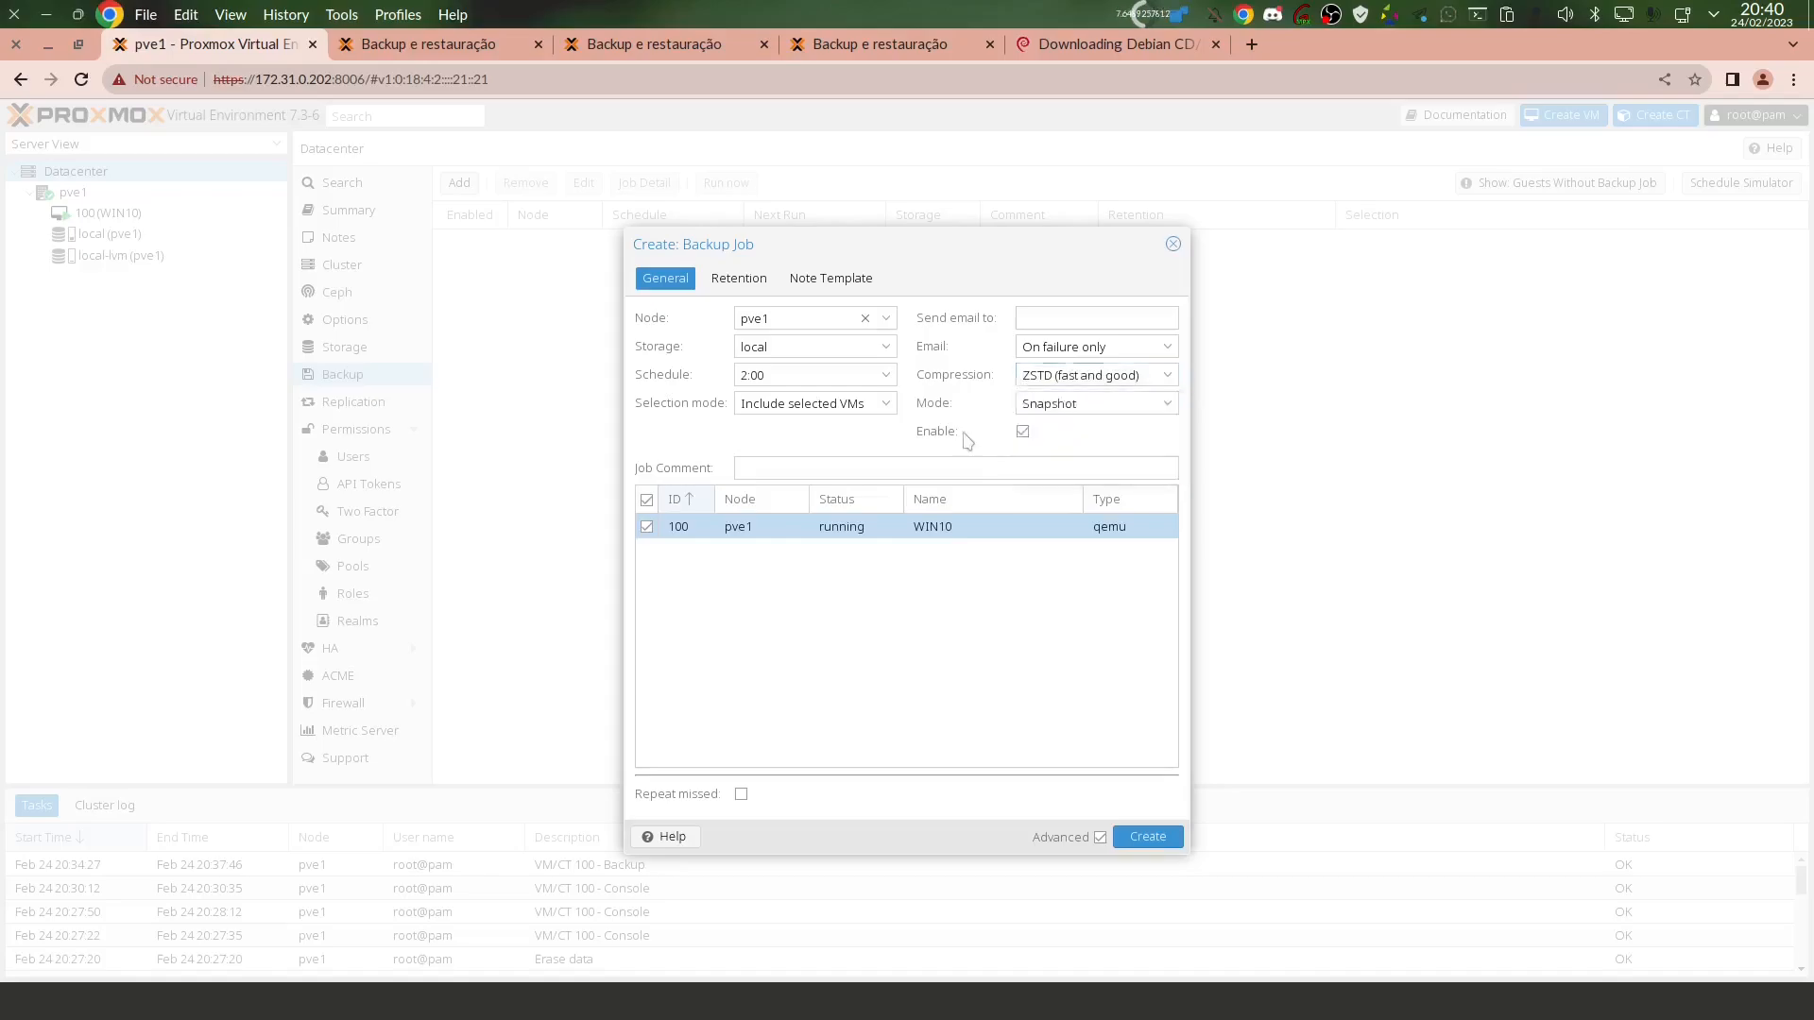
{"action": "left_click", "coordinate": [1023, 434]}
{"action": "mouse_move", "coordinate": [739, 777]}
{"action": "left_mouse_down"}
{"action": "mouse_move", "coordinate": [761, 803]}
{"action": "mouse_move", "coordinate": [734, 804]}
{"action": "left_mouse_up"}
Set the job's retention to keep 8 daily backups, leaving Keep all backups off.
{"action": "left_click", "coordinate": [738, 280]}
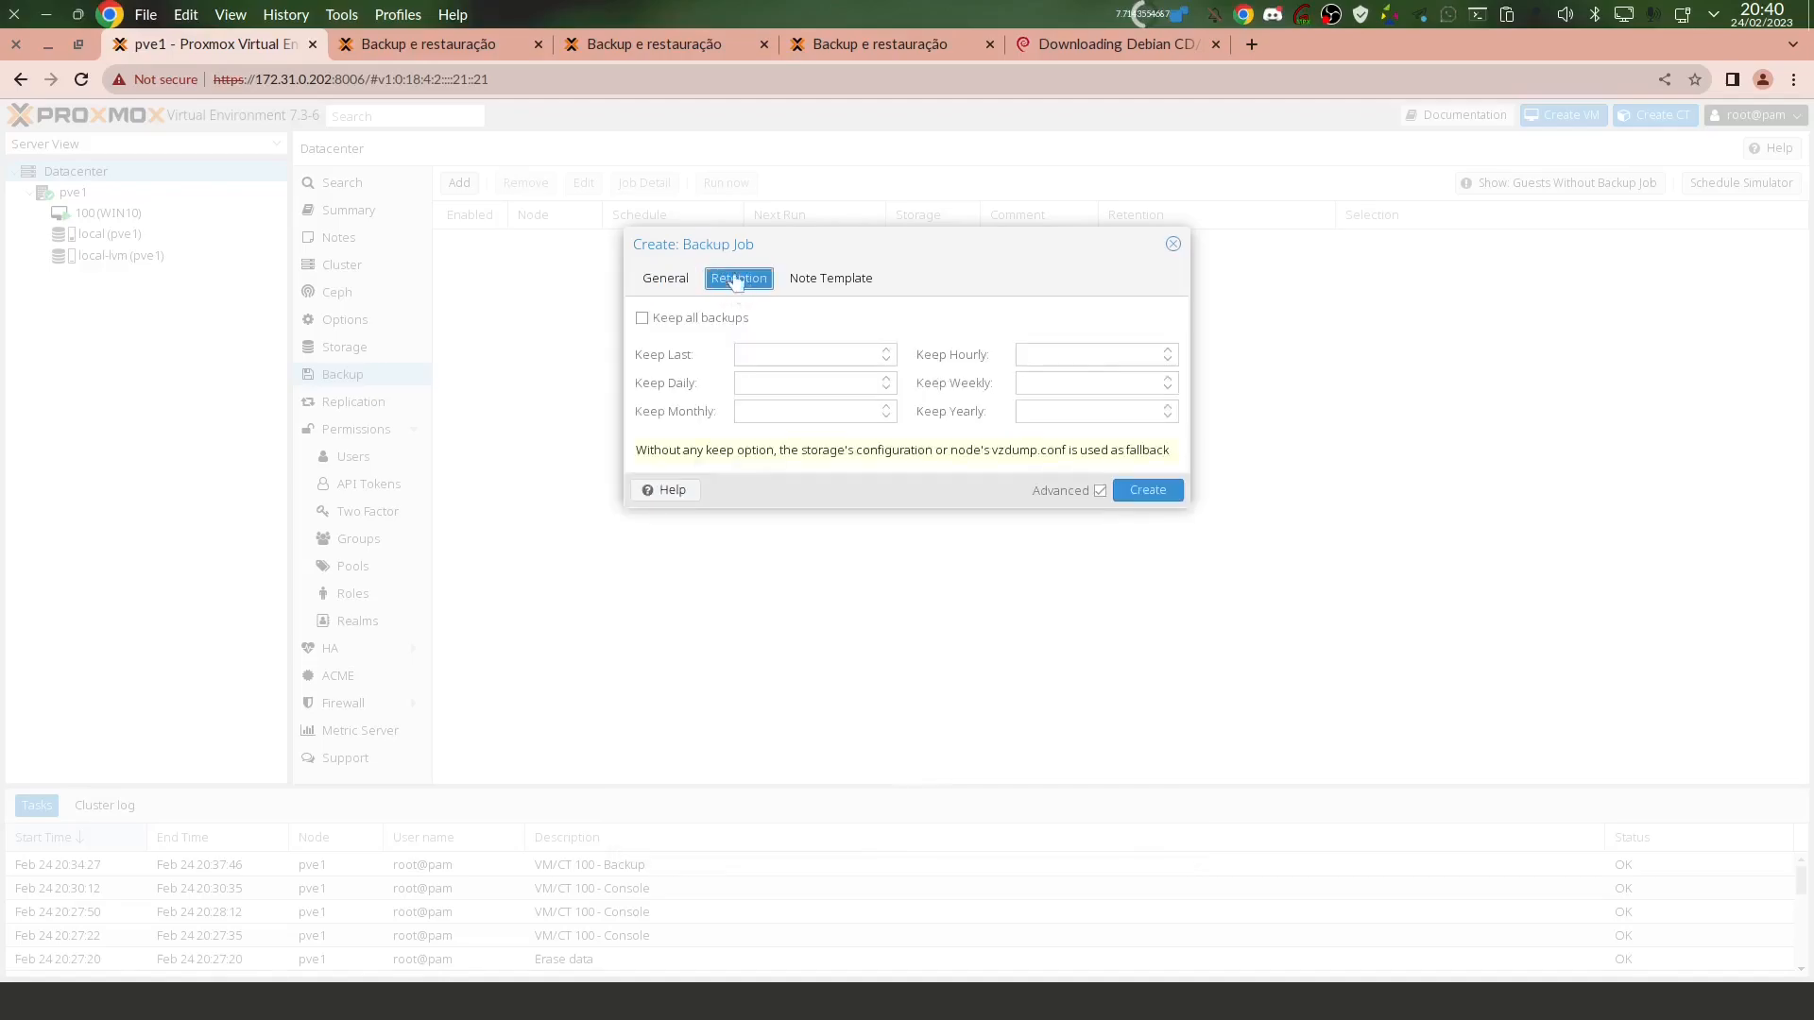
{"action": "left_click", "coordinate": [643, 320]}
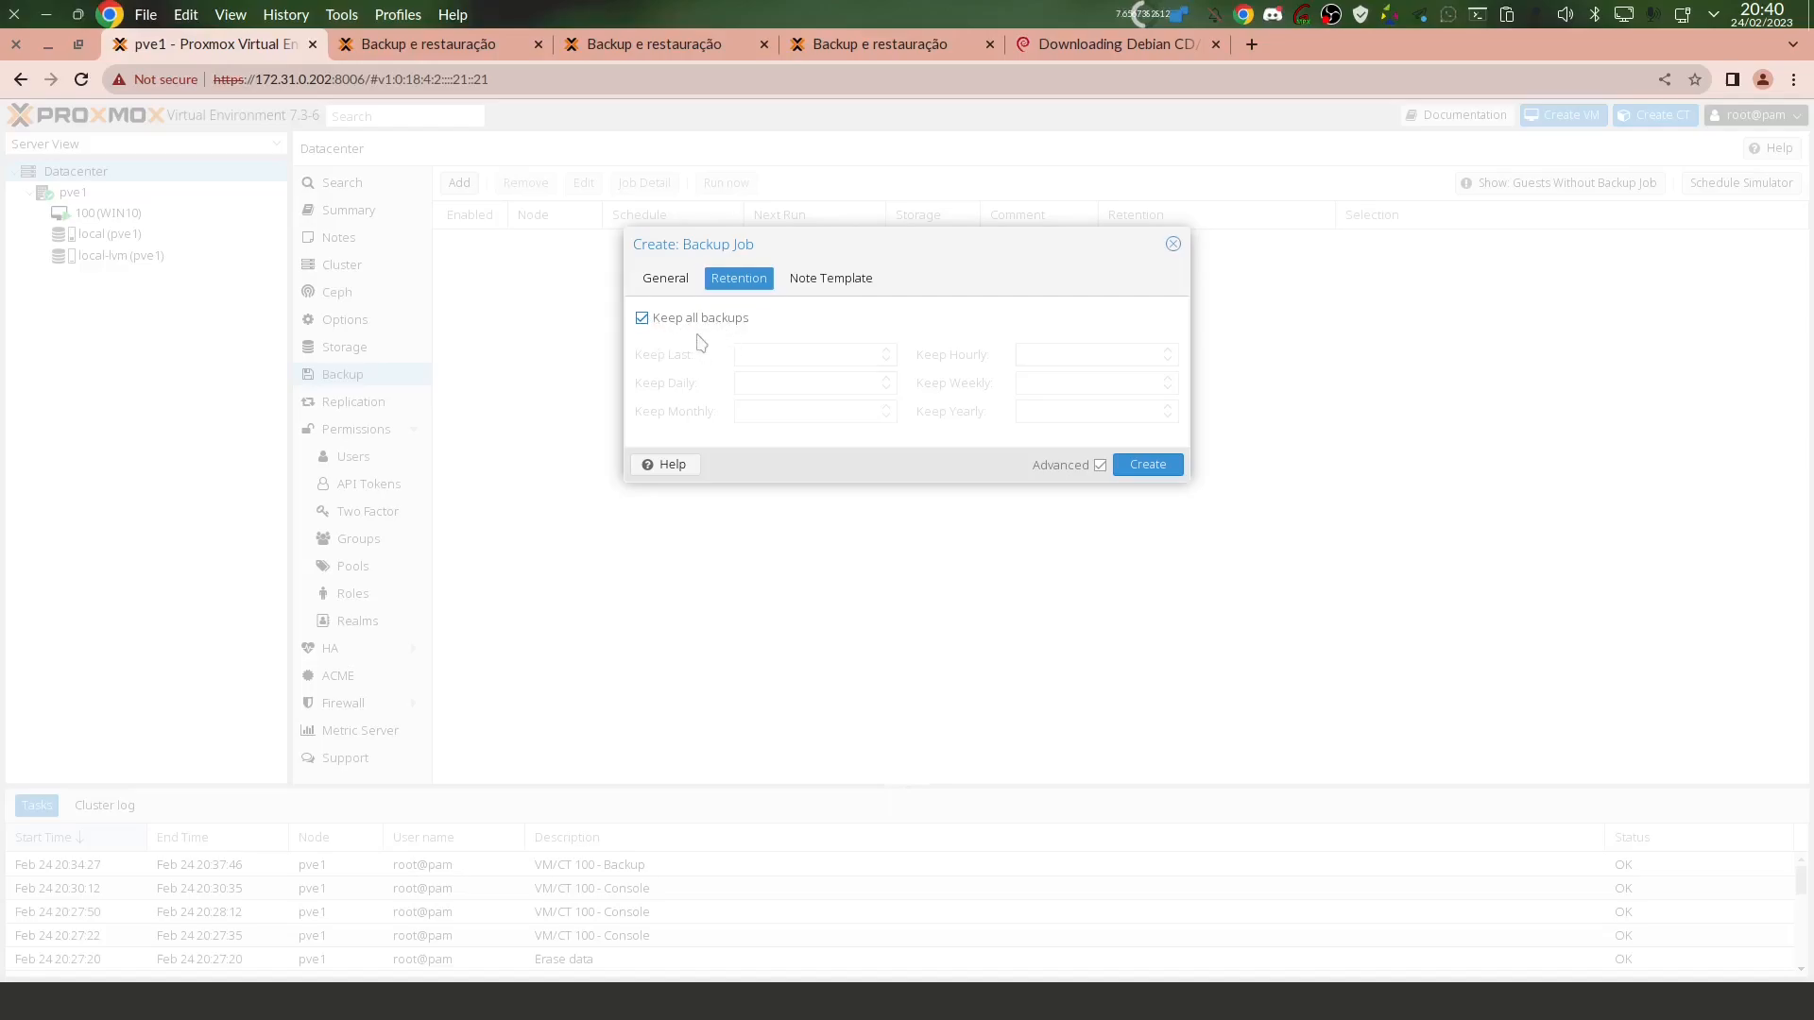
{"action": "left_click", "coordinate": [644, 319]}
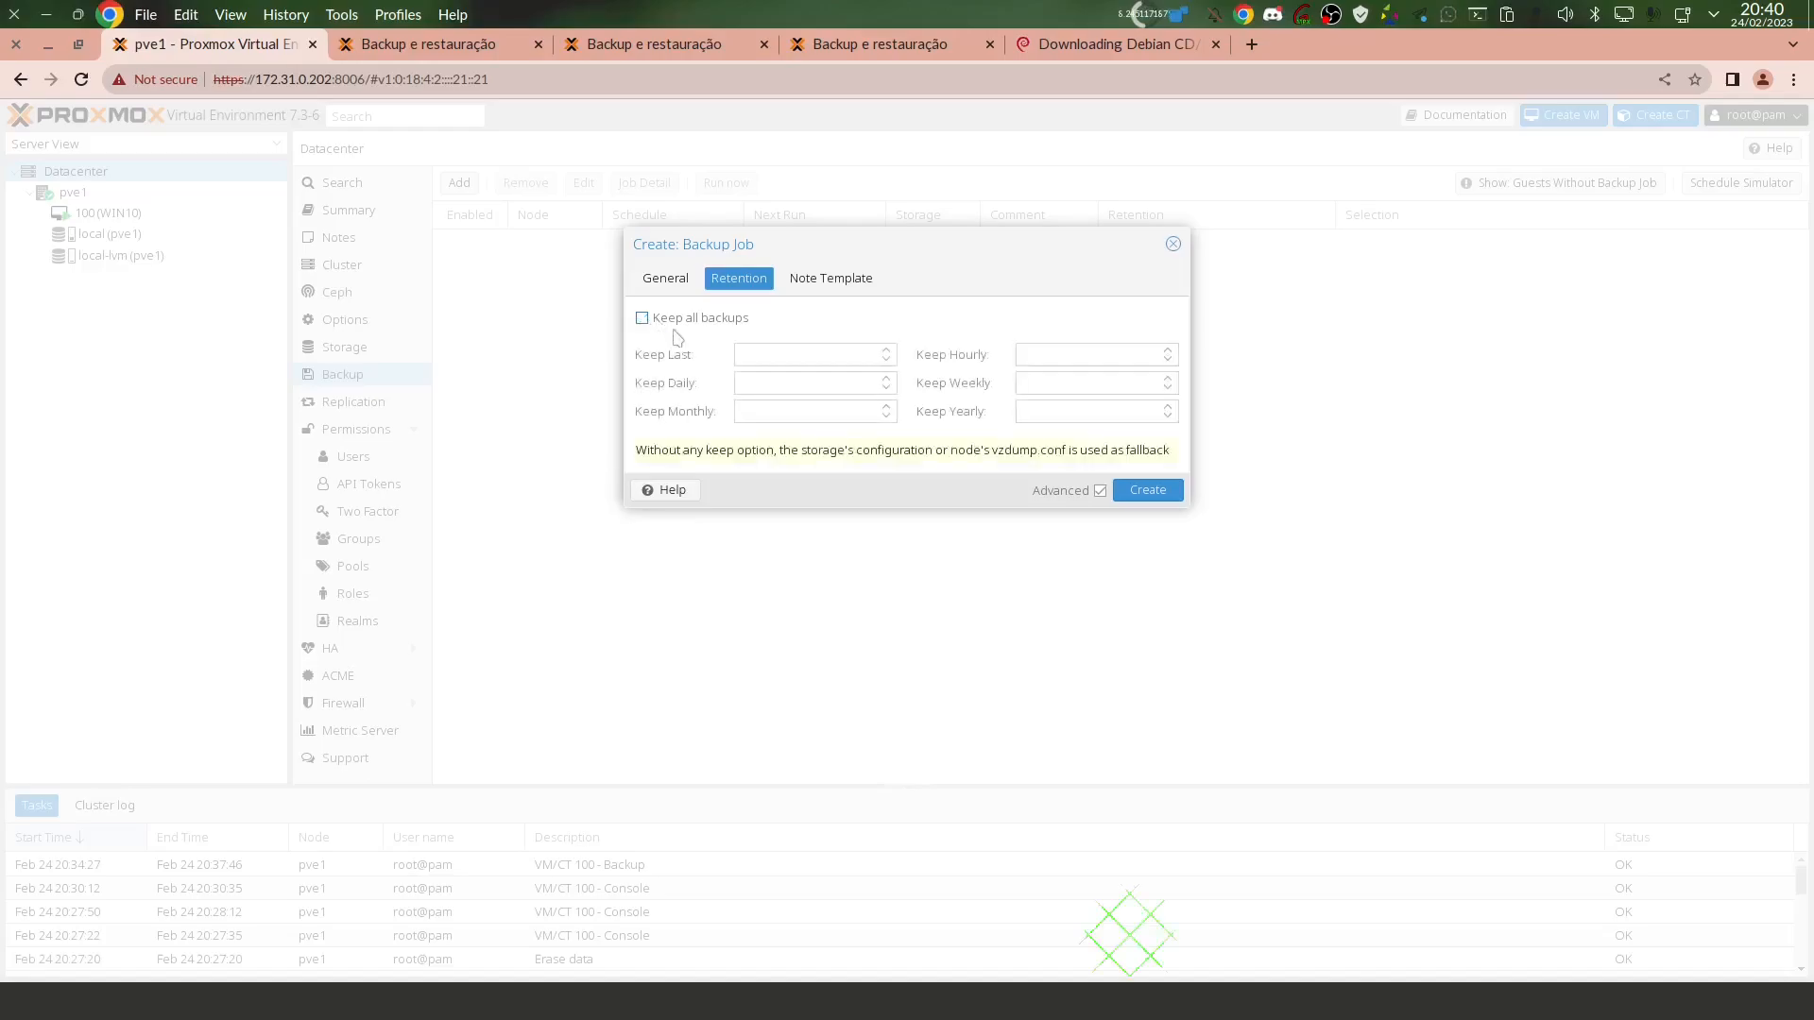
{"action": "left_click", "coordinate": [766, 384]}
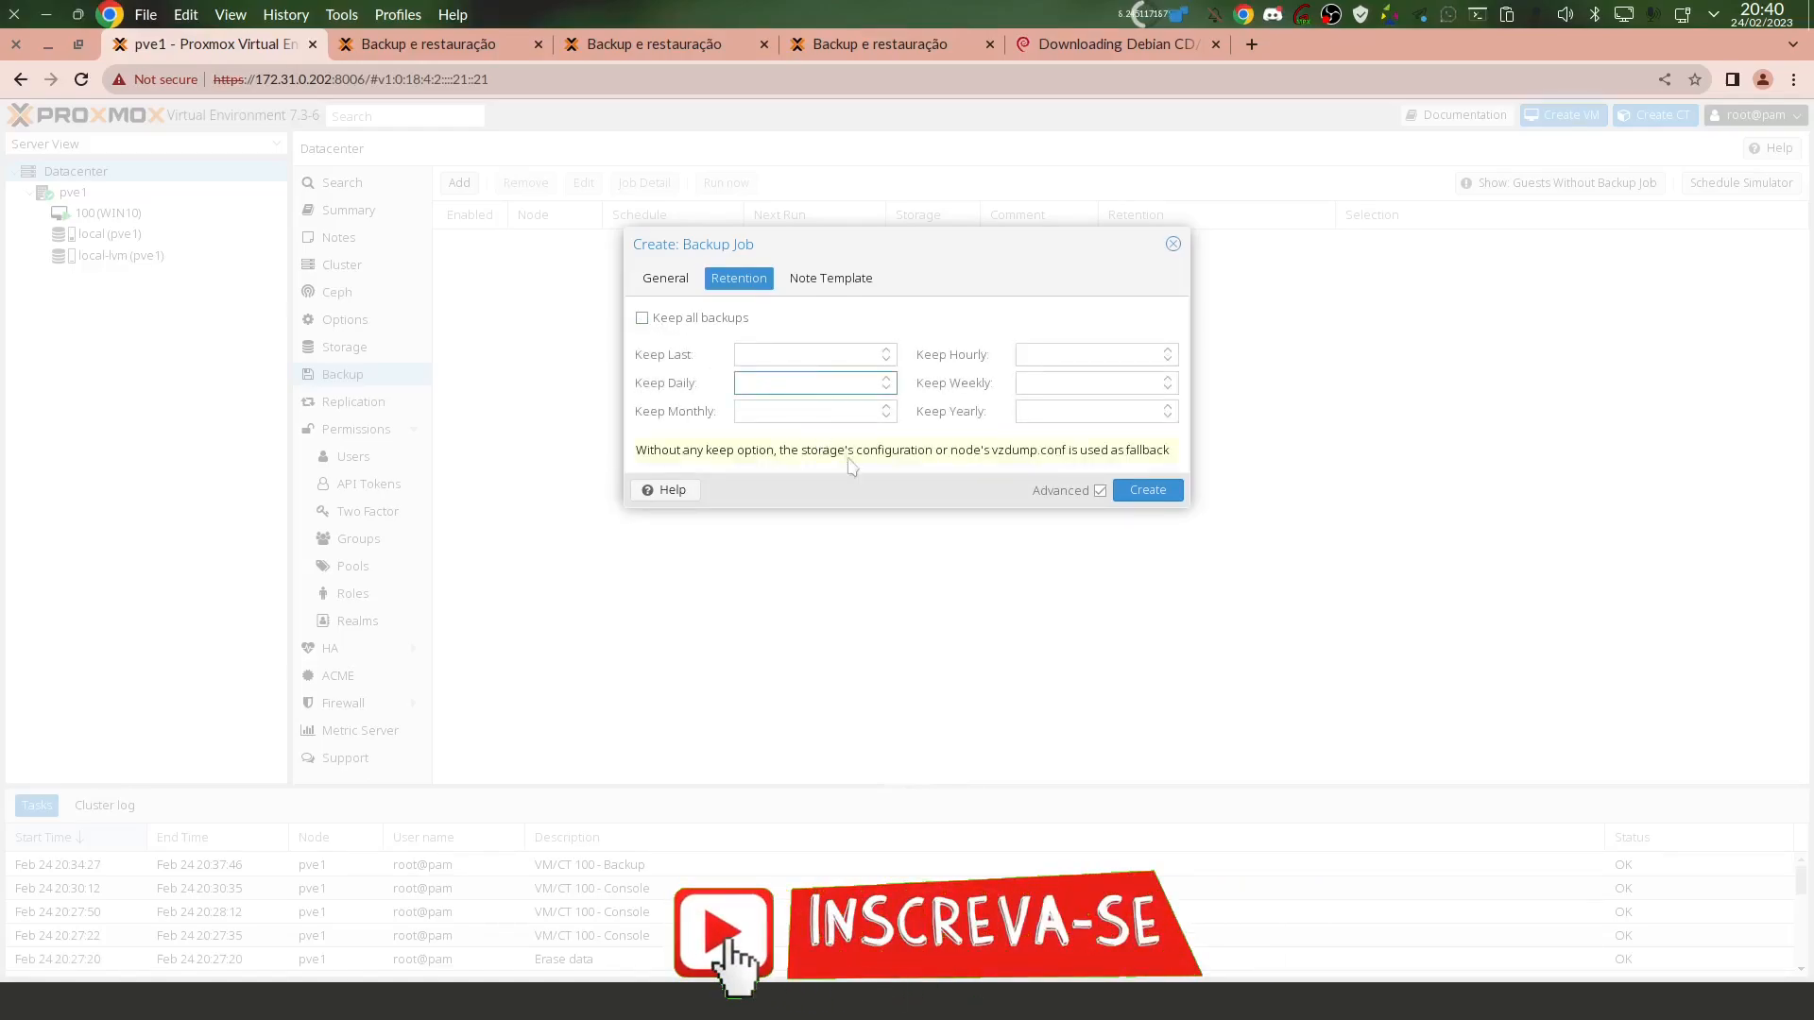
{"action": "type", "text": "8"}
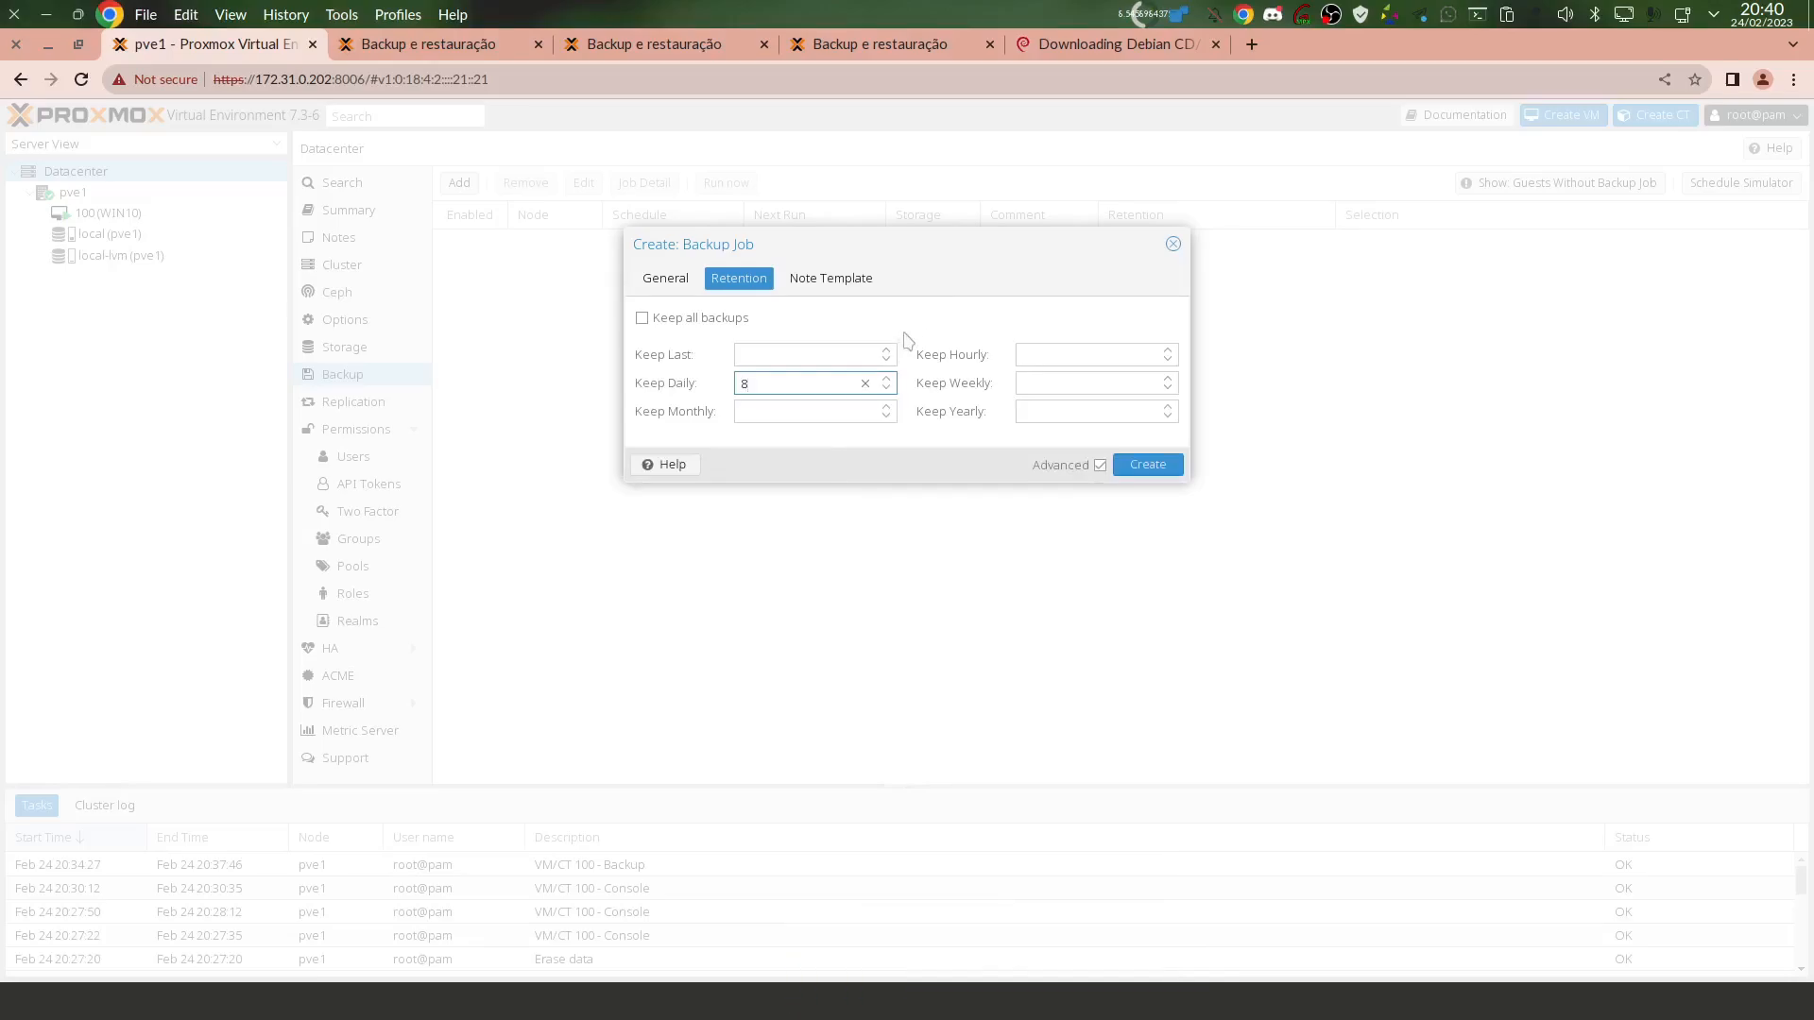
{"action": "double_click", "coordinate": [791, 387]}
Set the backup job's schedule to 20:42 and create the job.
{"action": "left_click", "coordinate": [667, 278]}
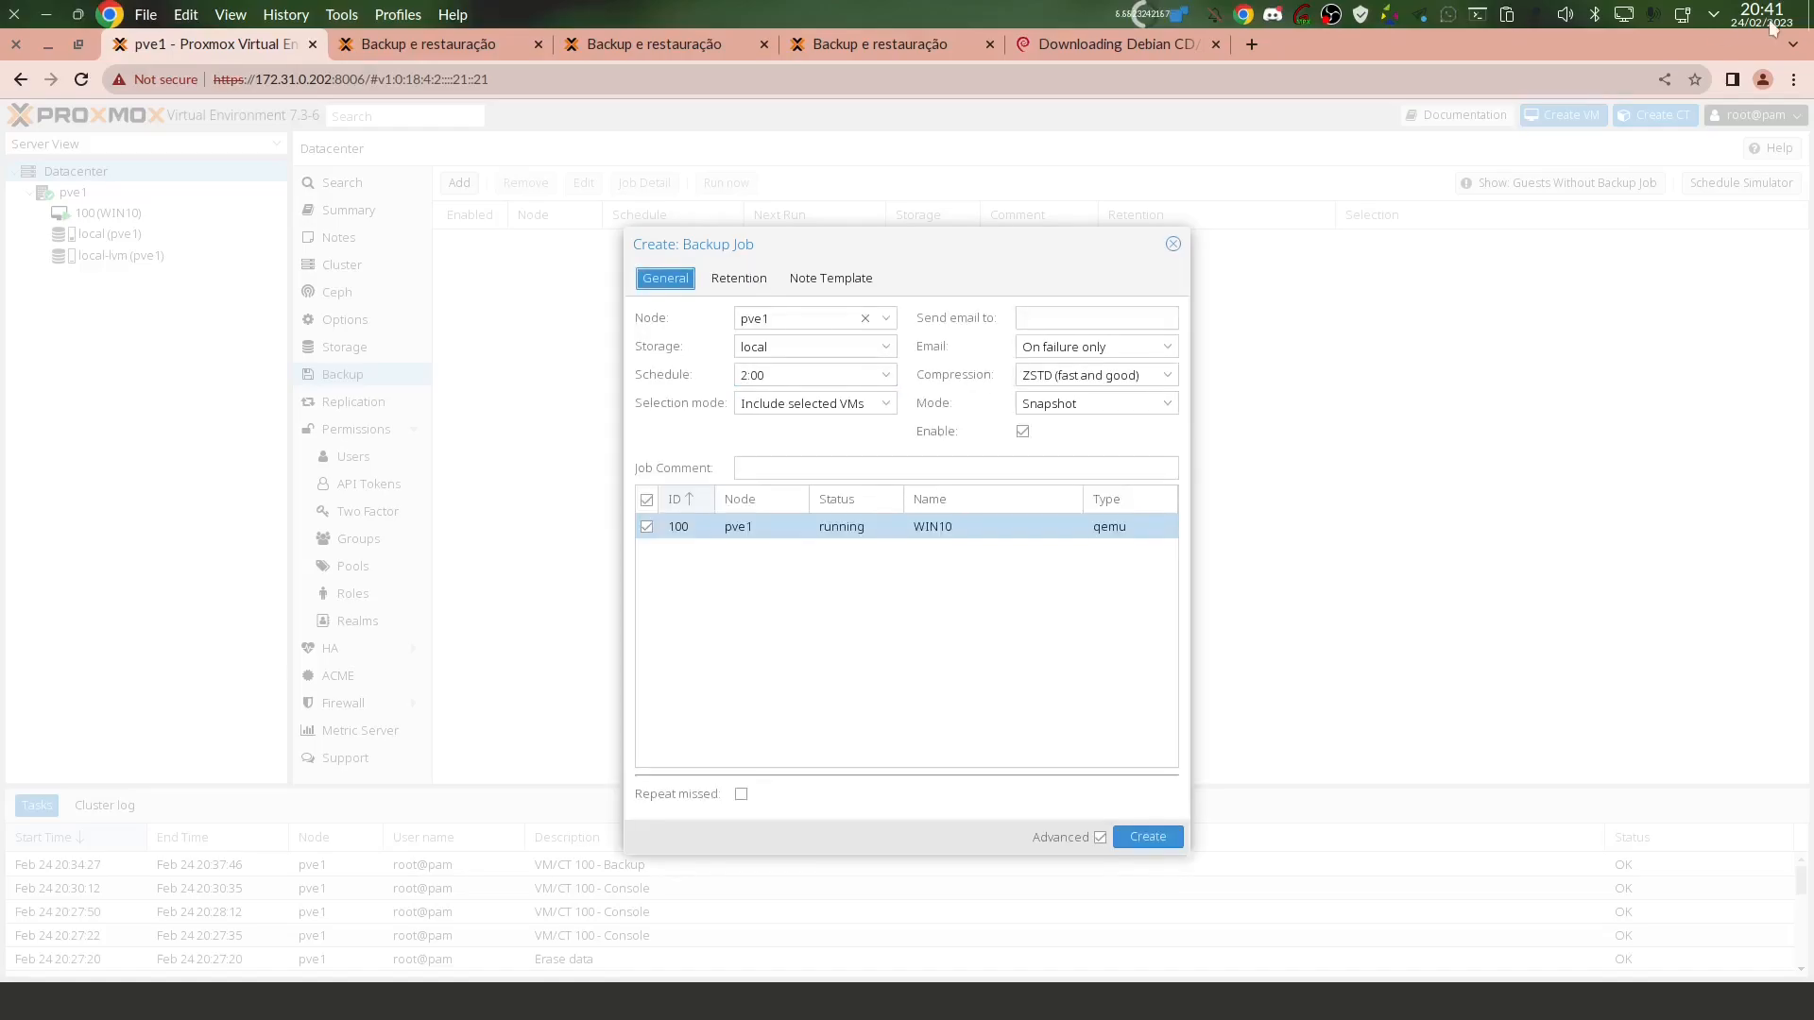
{"action": "left_click", "coordinate": [775, 369]}
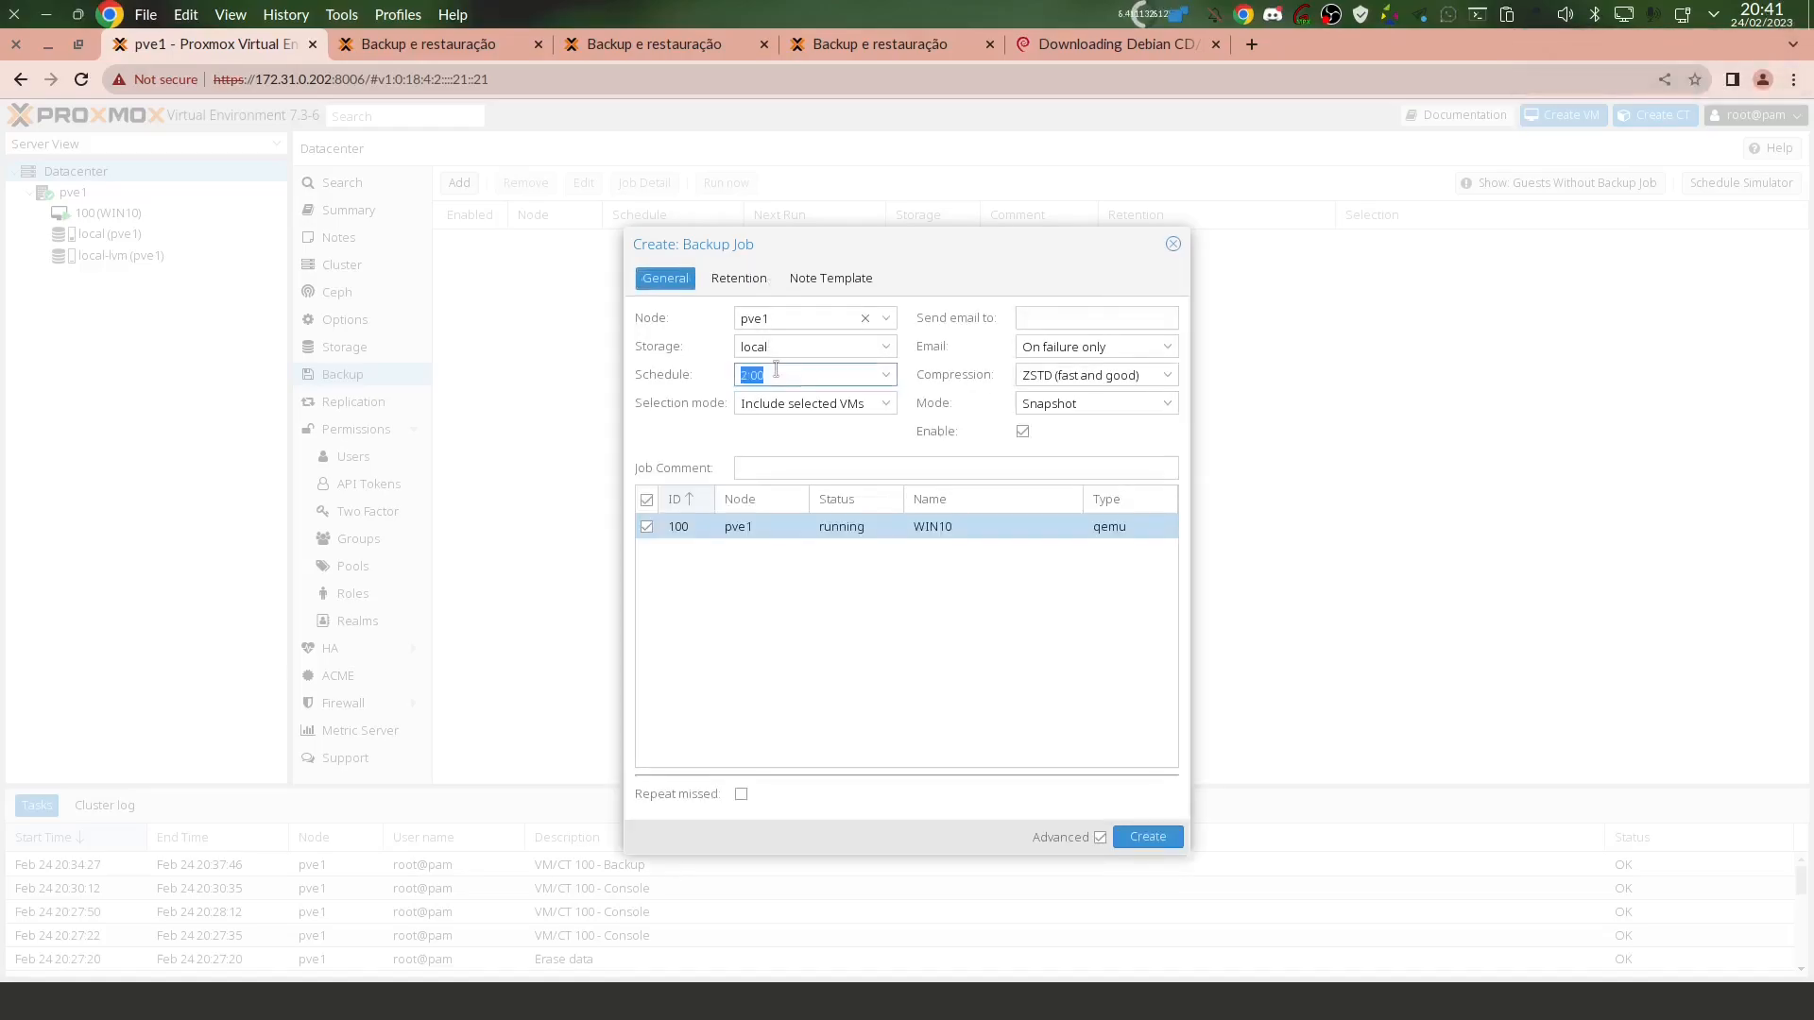
{"action": "type", "text": "20"}
{"action": "left_click", "coordinate": [1145, 835]}
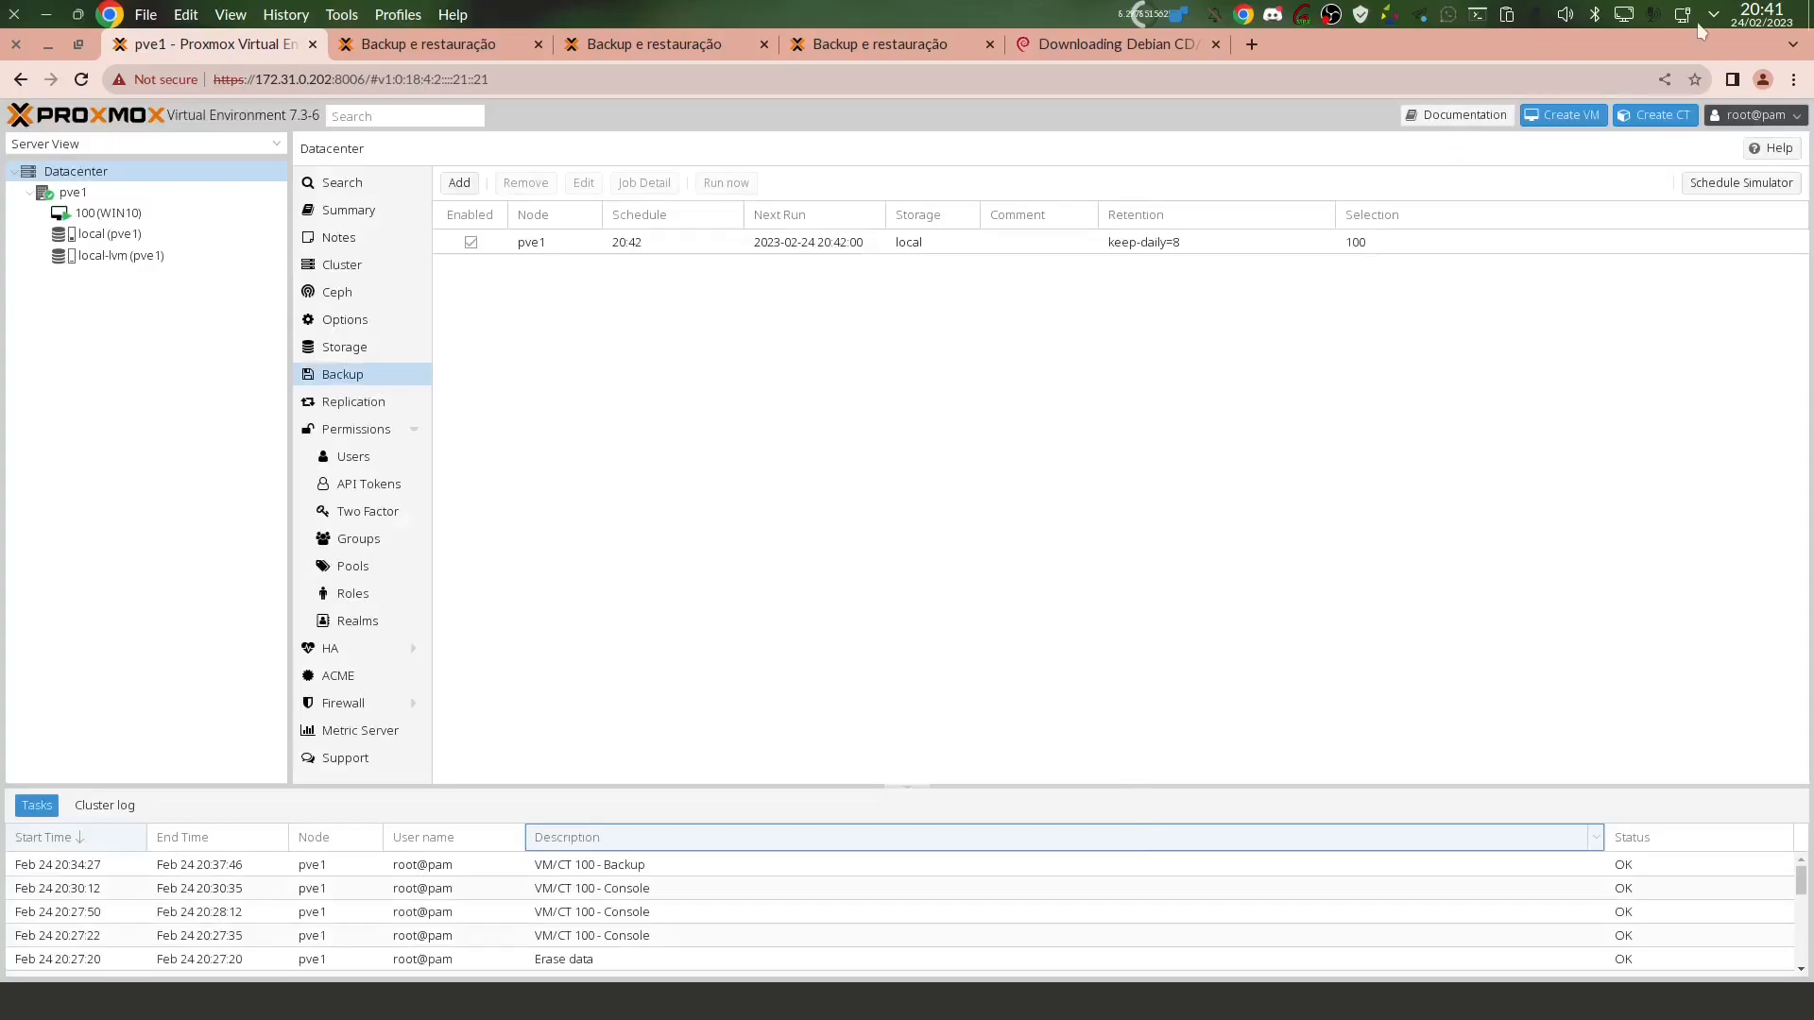
Compare the desktop clock and calendar with the new backup job's next run.
{"action": "left_click", "coordinate": [1755, 15]}
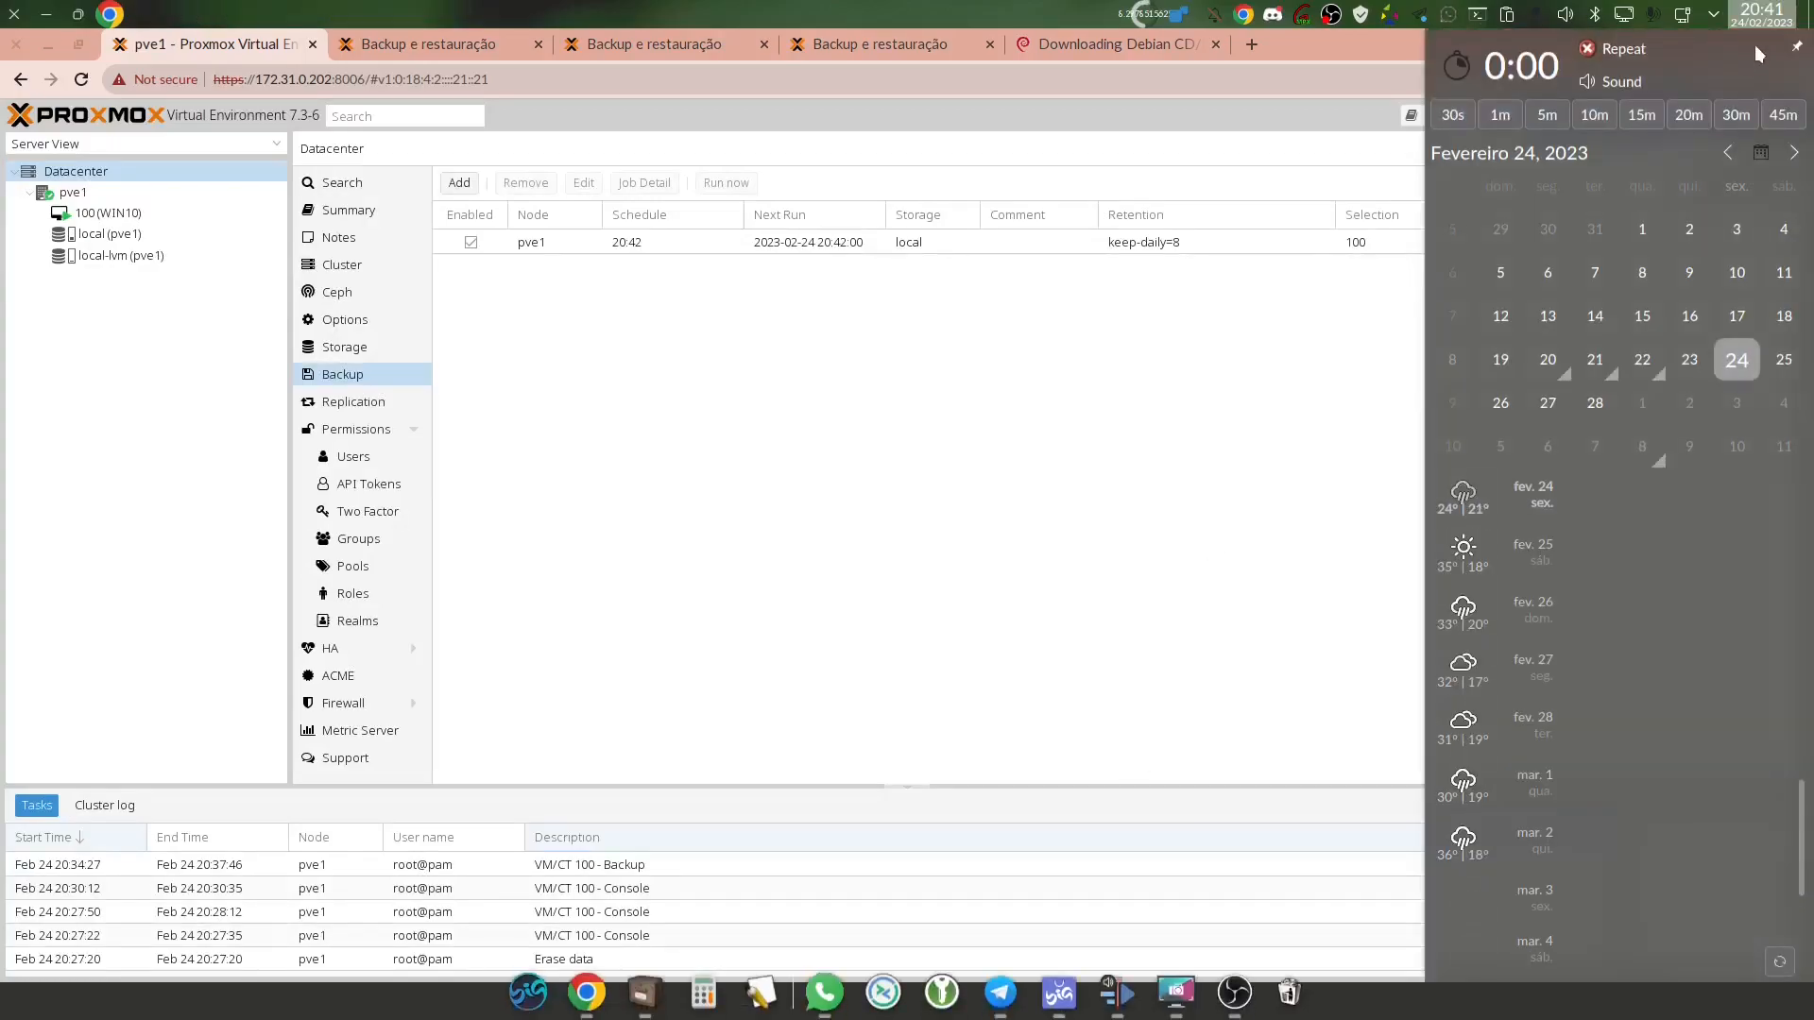
{"action": "left_click", "coordinate": [1763, 15]}
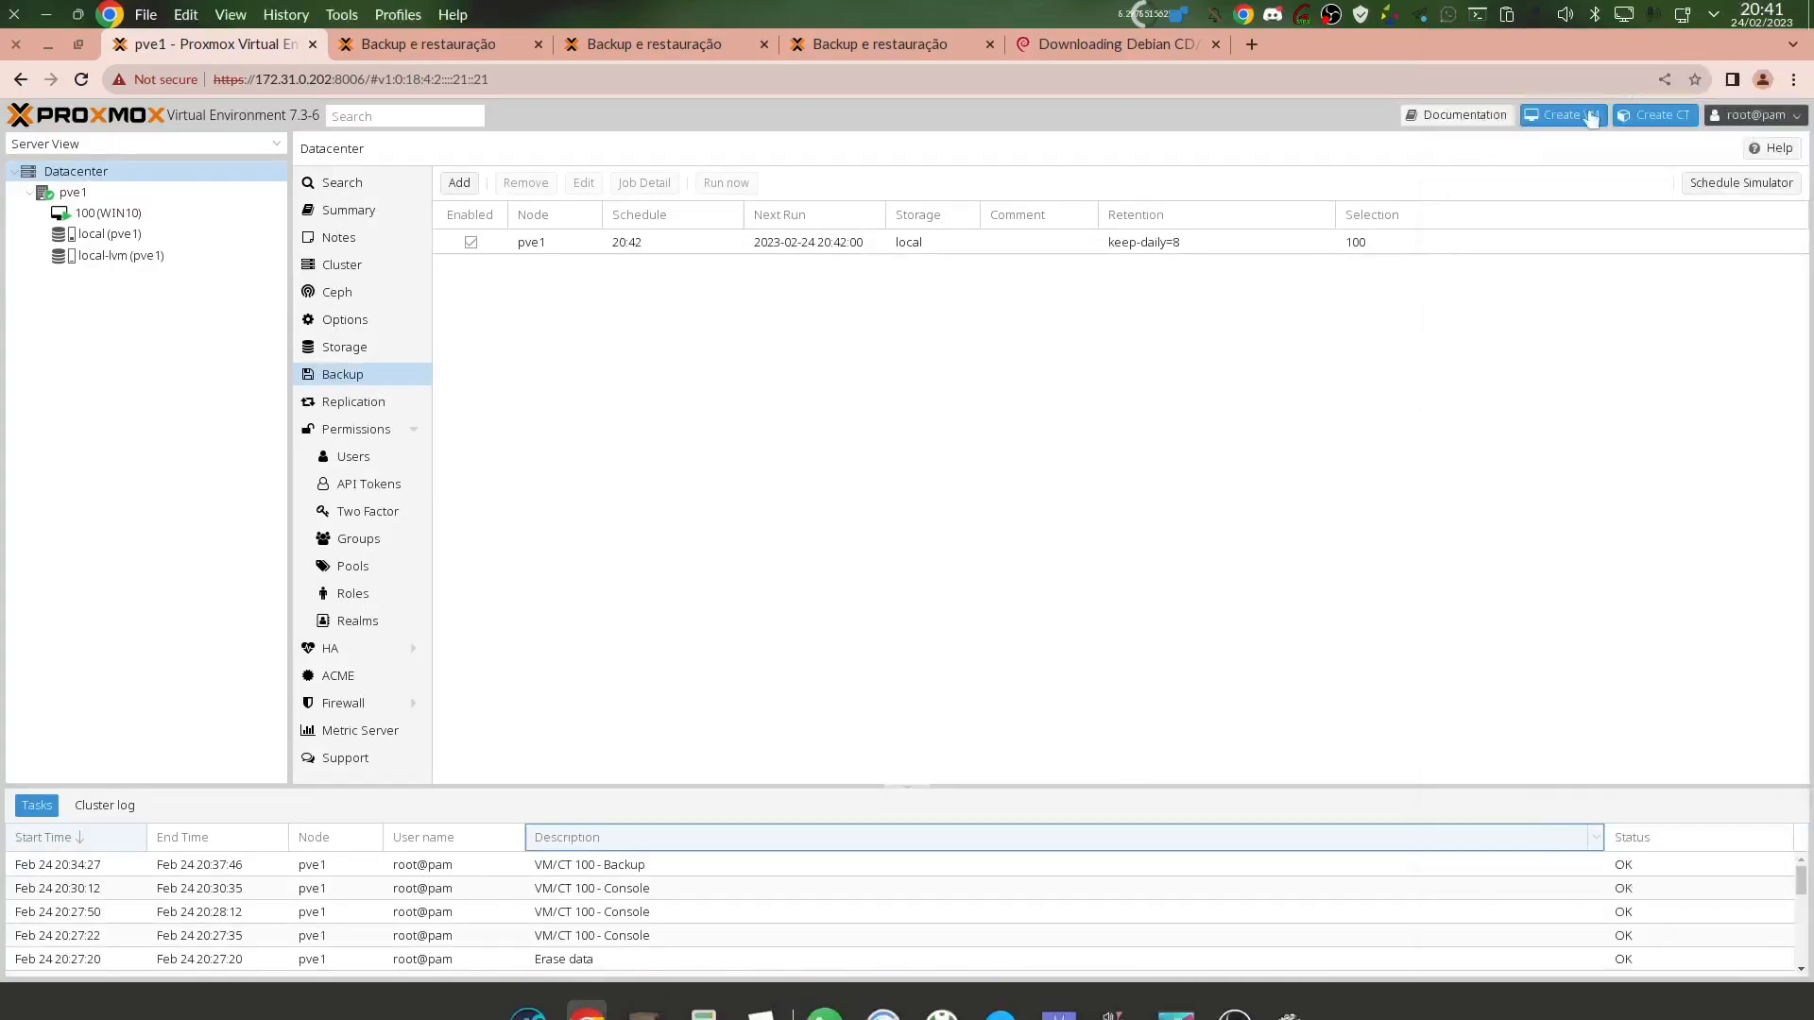
{"action": "left_click", "coordinate": [771, 250]}
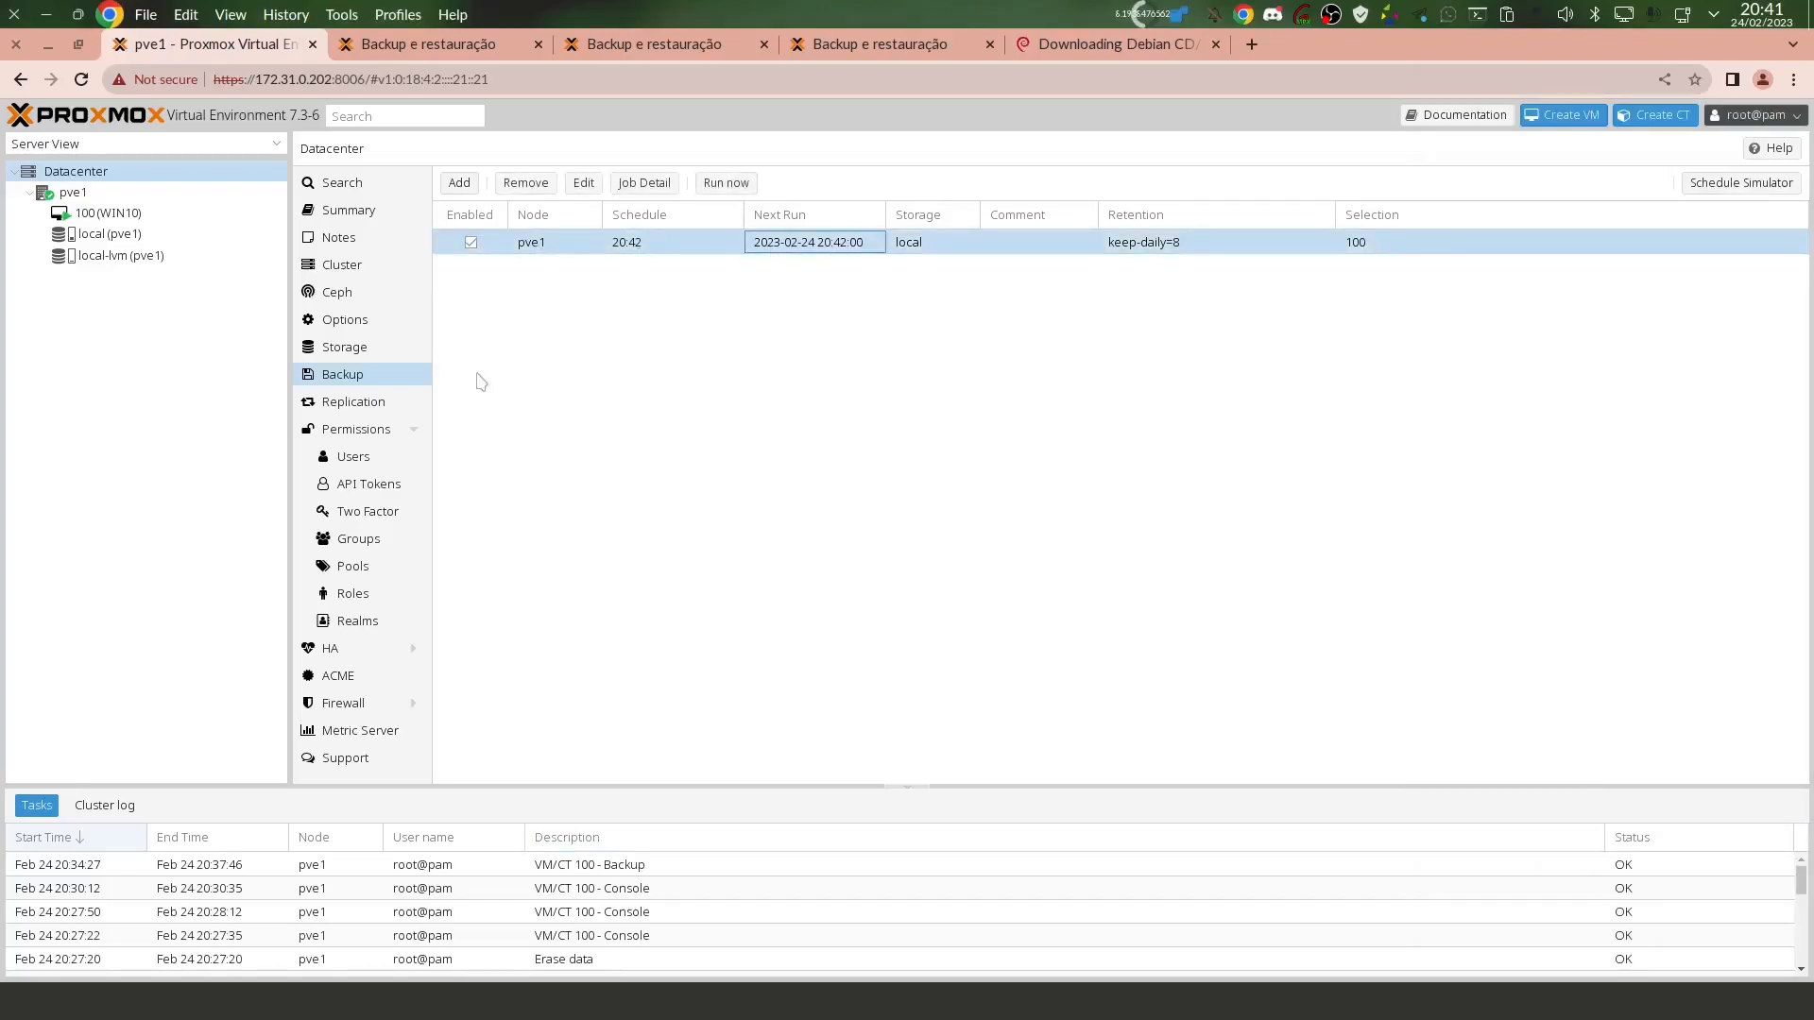
Check the current time on node pve1 by running the date command in its shell.
{"action": "left_click", "coordinate": [93, 192]}
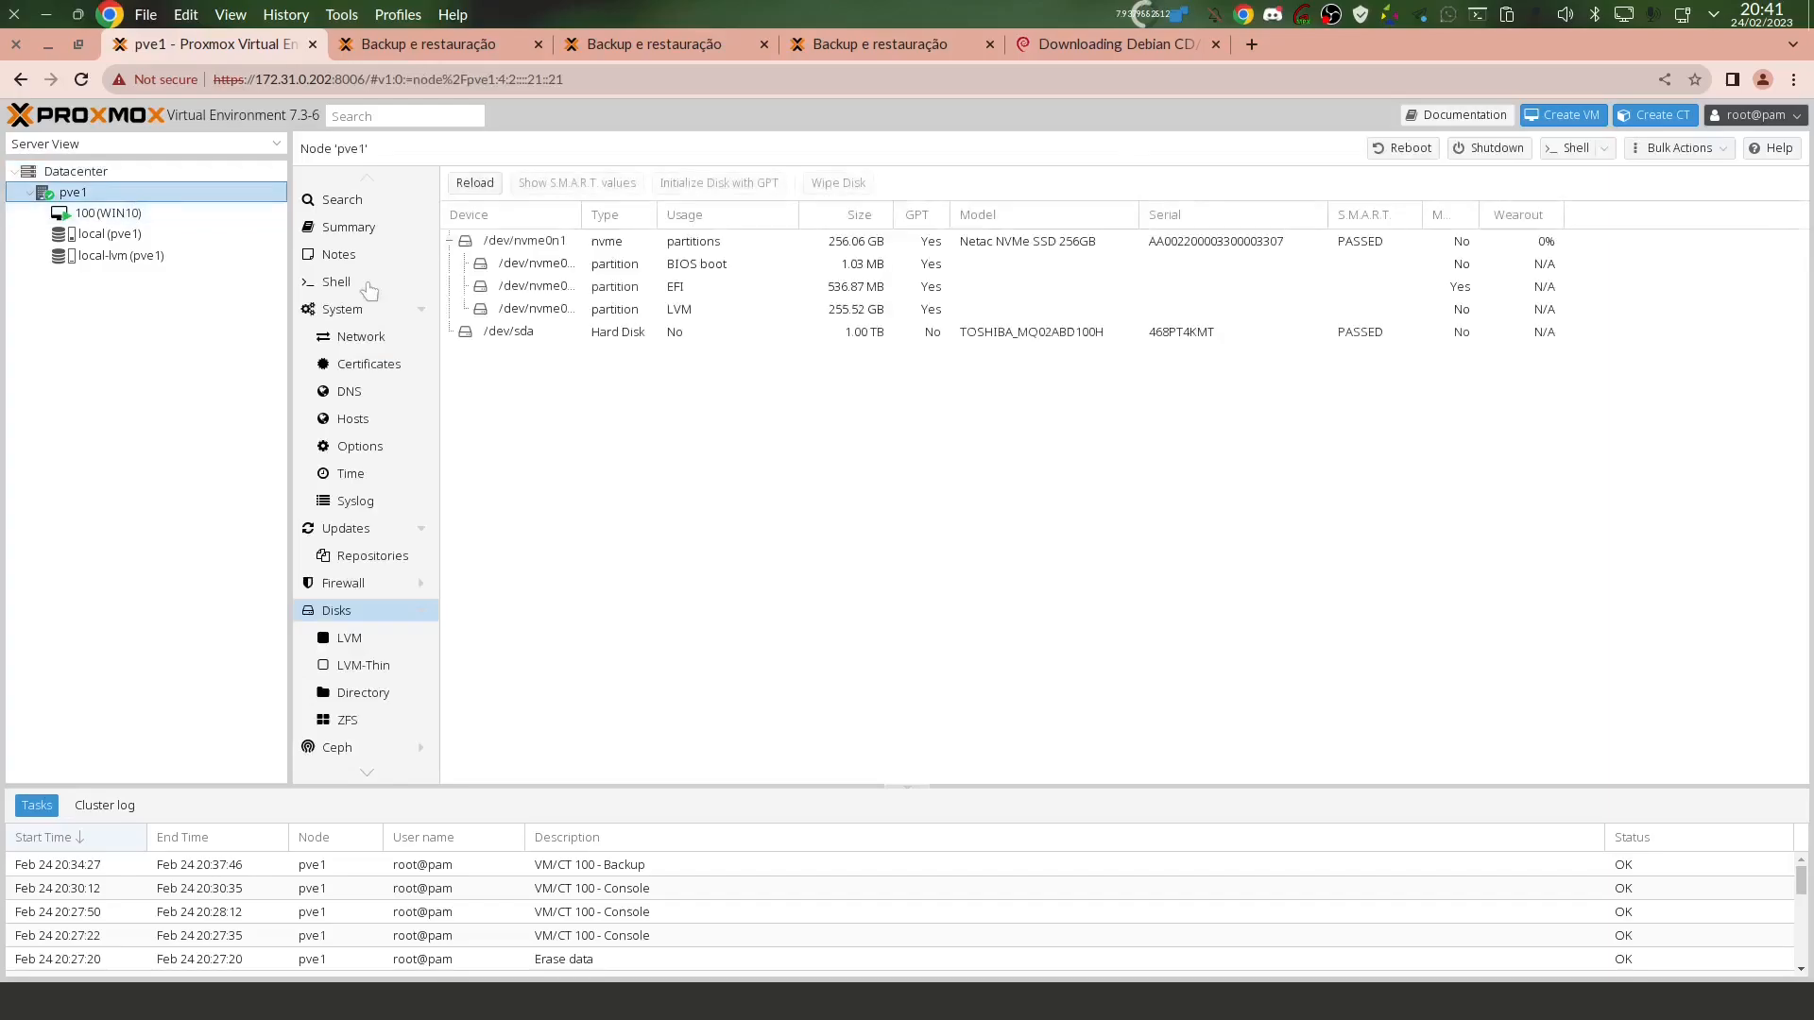
{"action": "left_click", "coordinate": [364, 283]}
{"action": "type", "text": "date"}
{"action": "key", "text": "Return"}
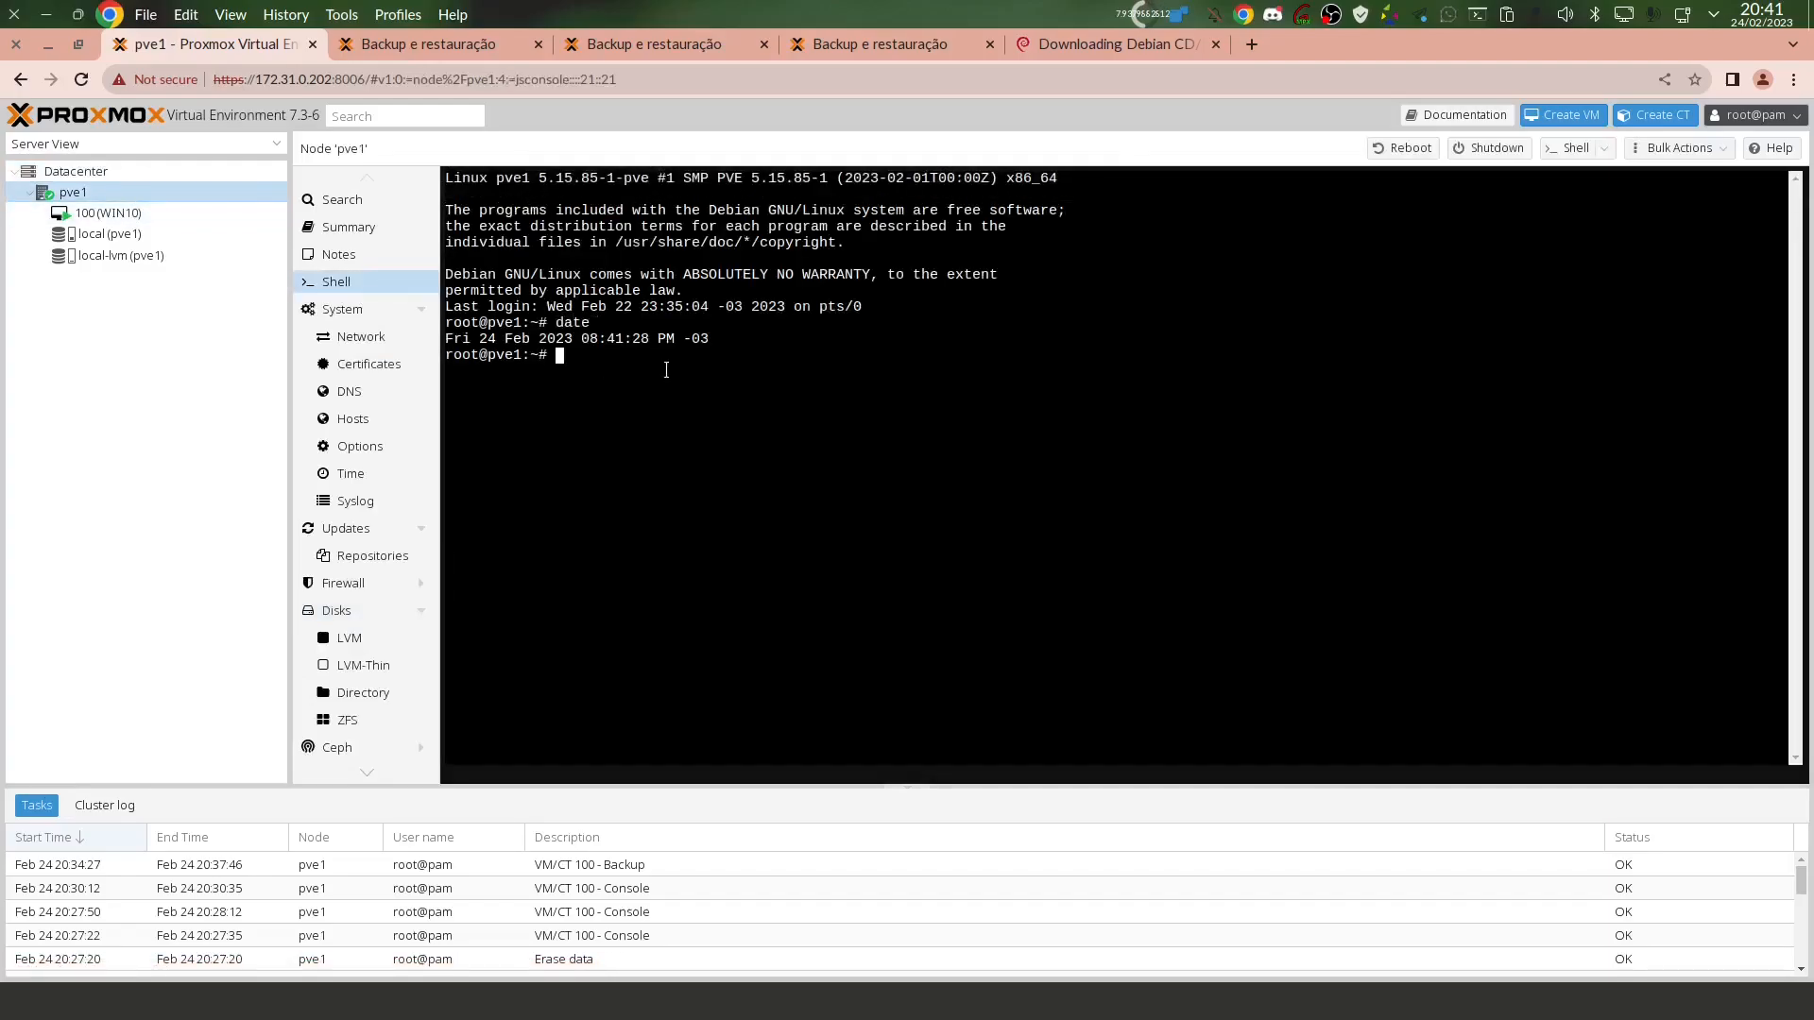
{"action": "left_click_drag", "start_coordinate": [581, 338], "coordinate": [624, 338]}
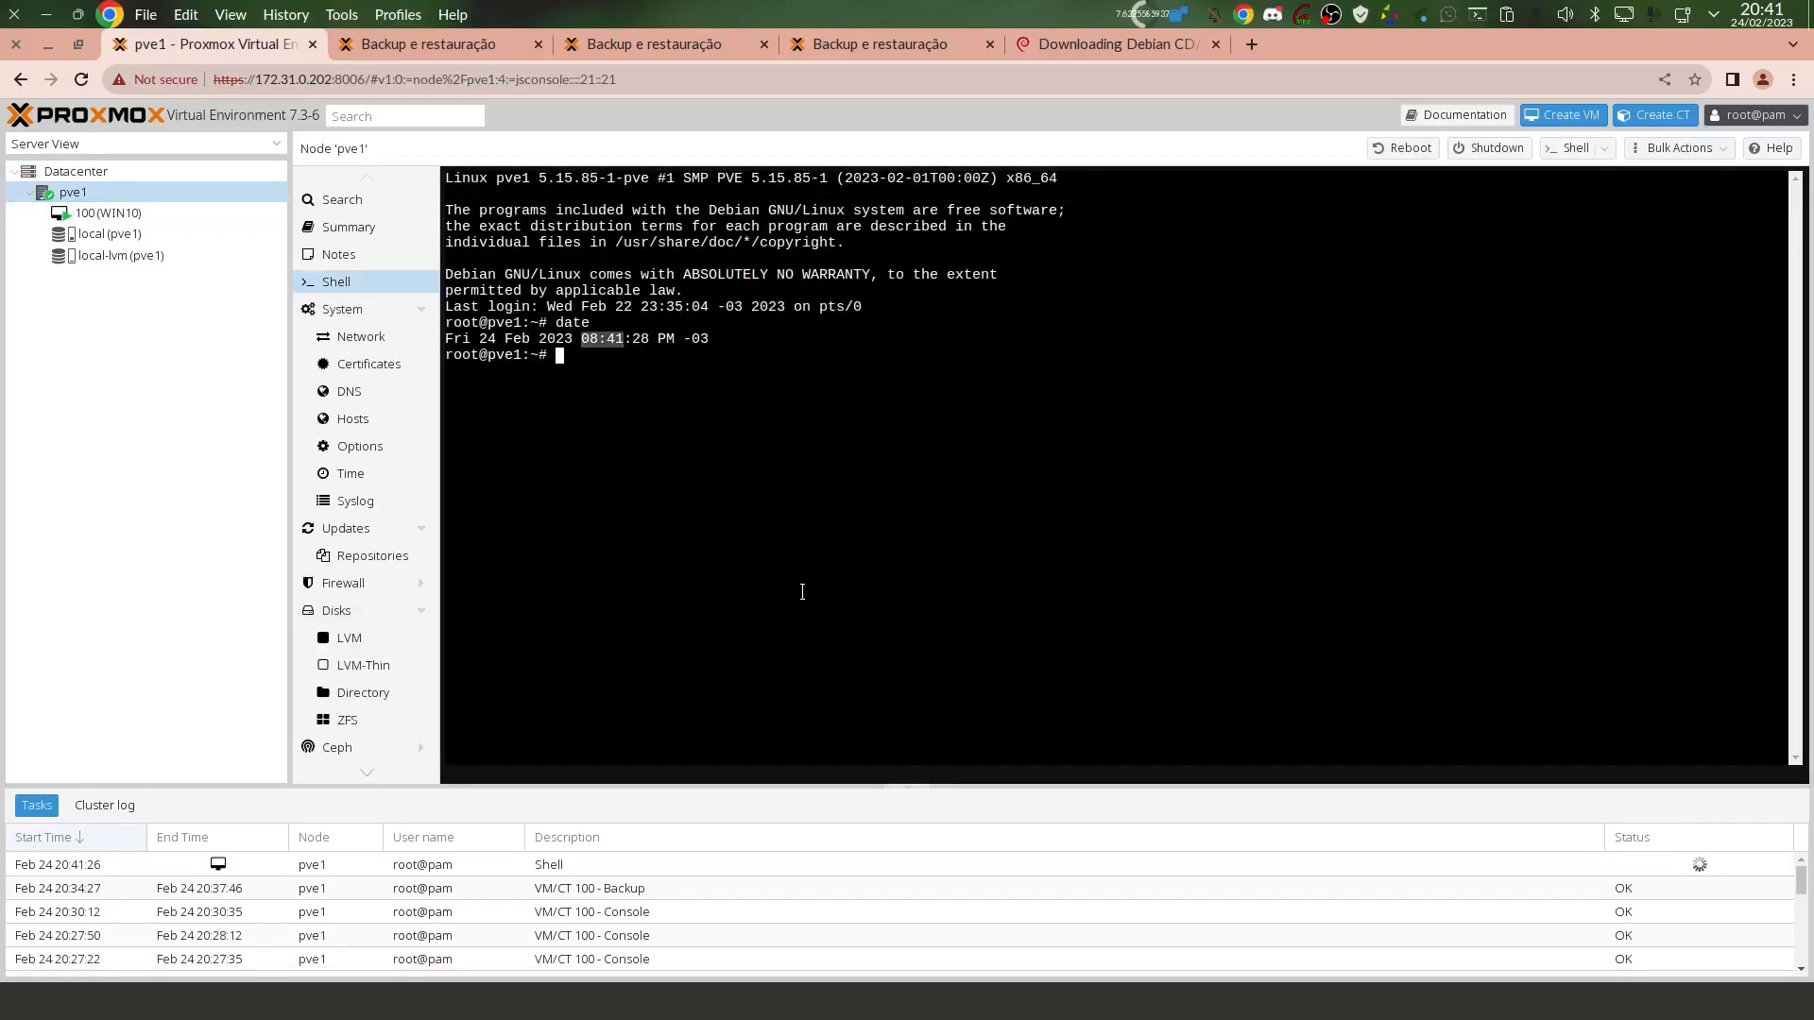
Show the backups of VM 100 and examine the output log of its running scheduled backup task.
{"action": "left_click", "coordinate": [108, 212]}
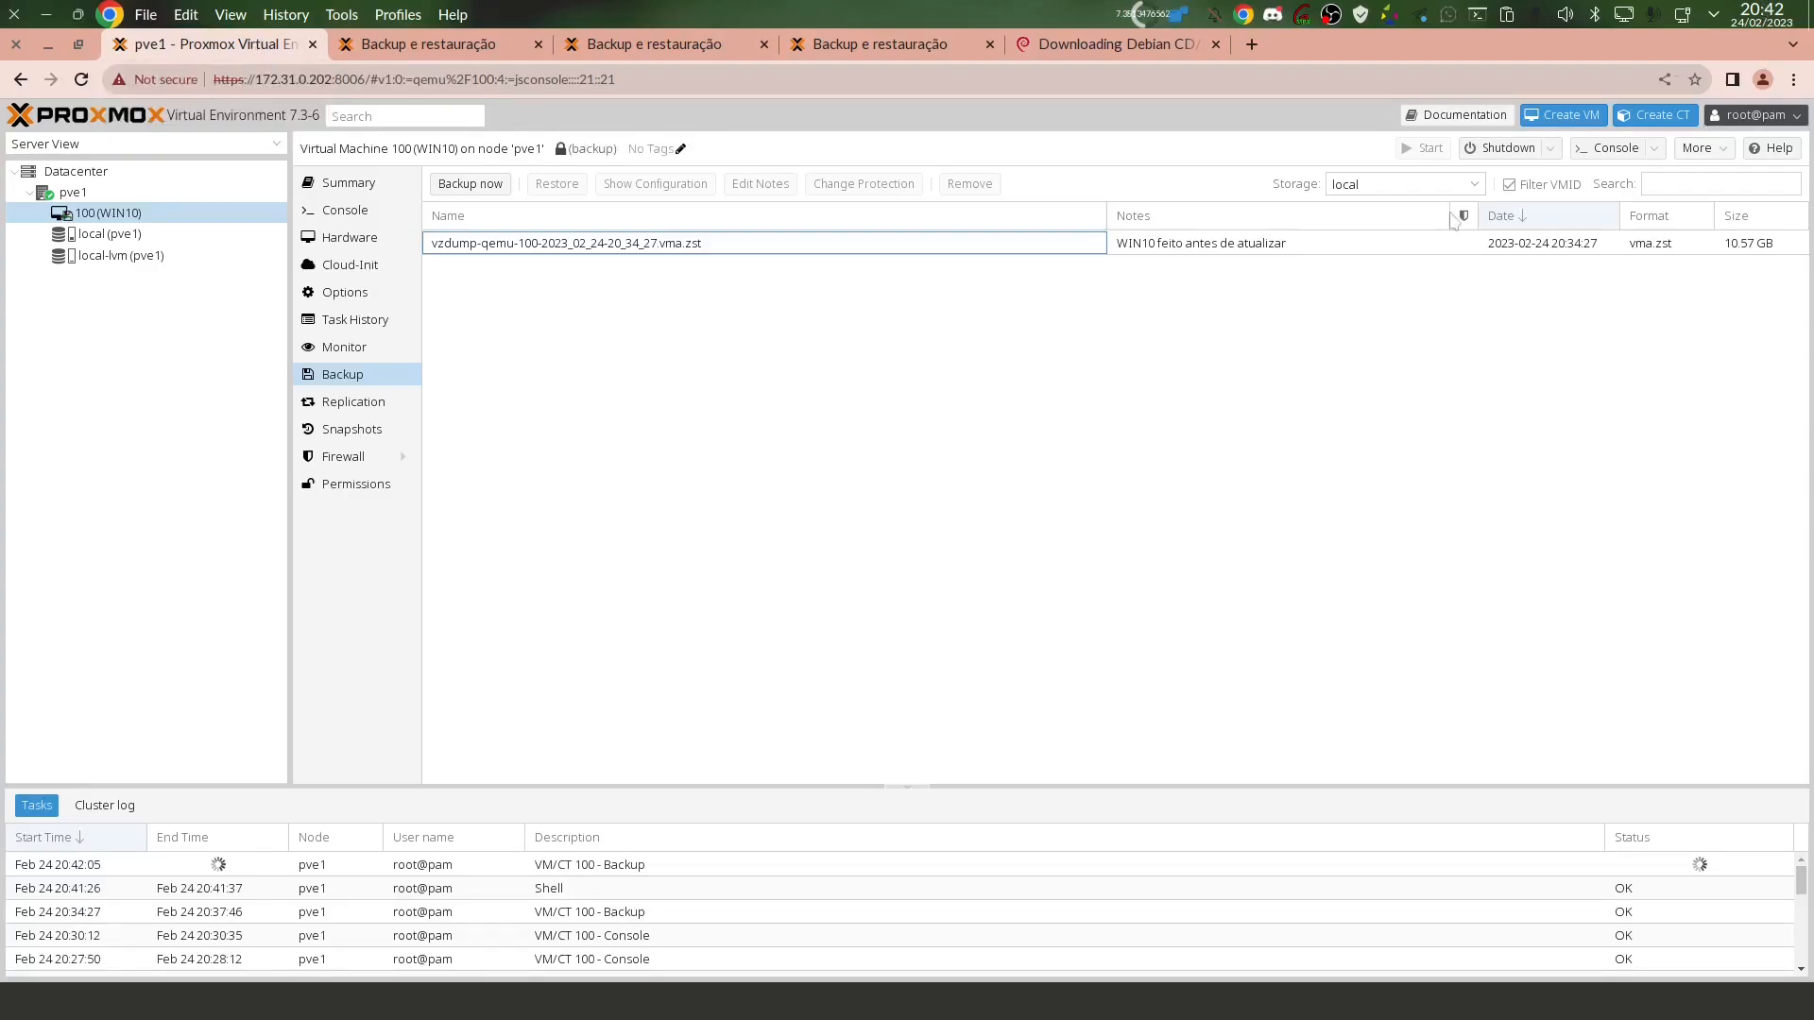
{"action": "left_click", "coordinate": [784, 864]}
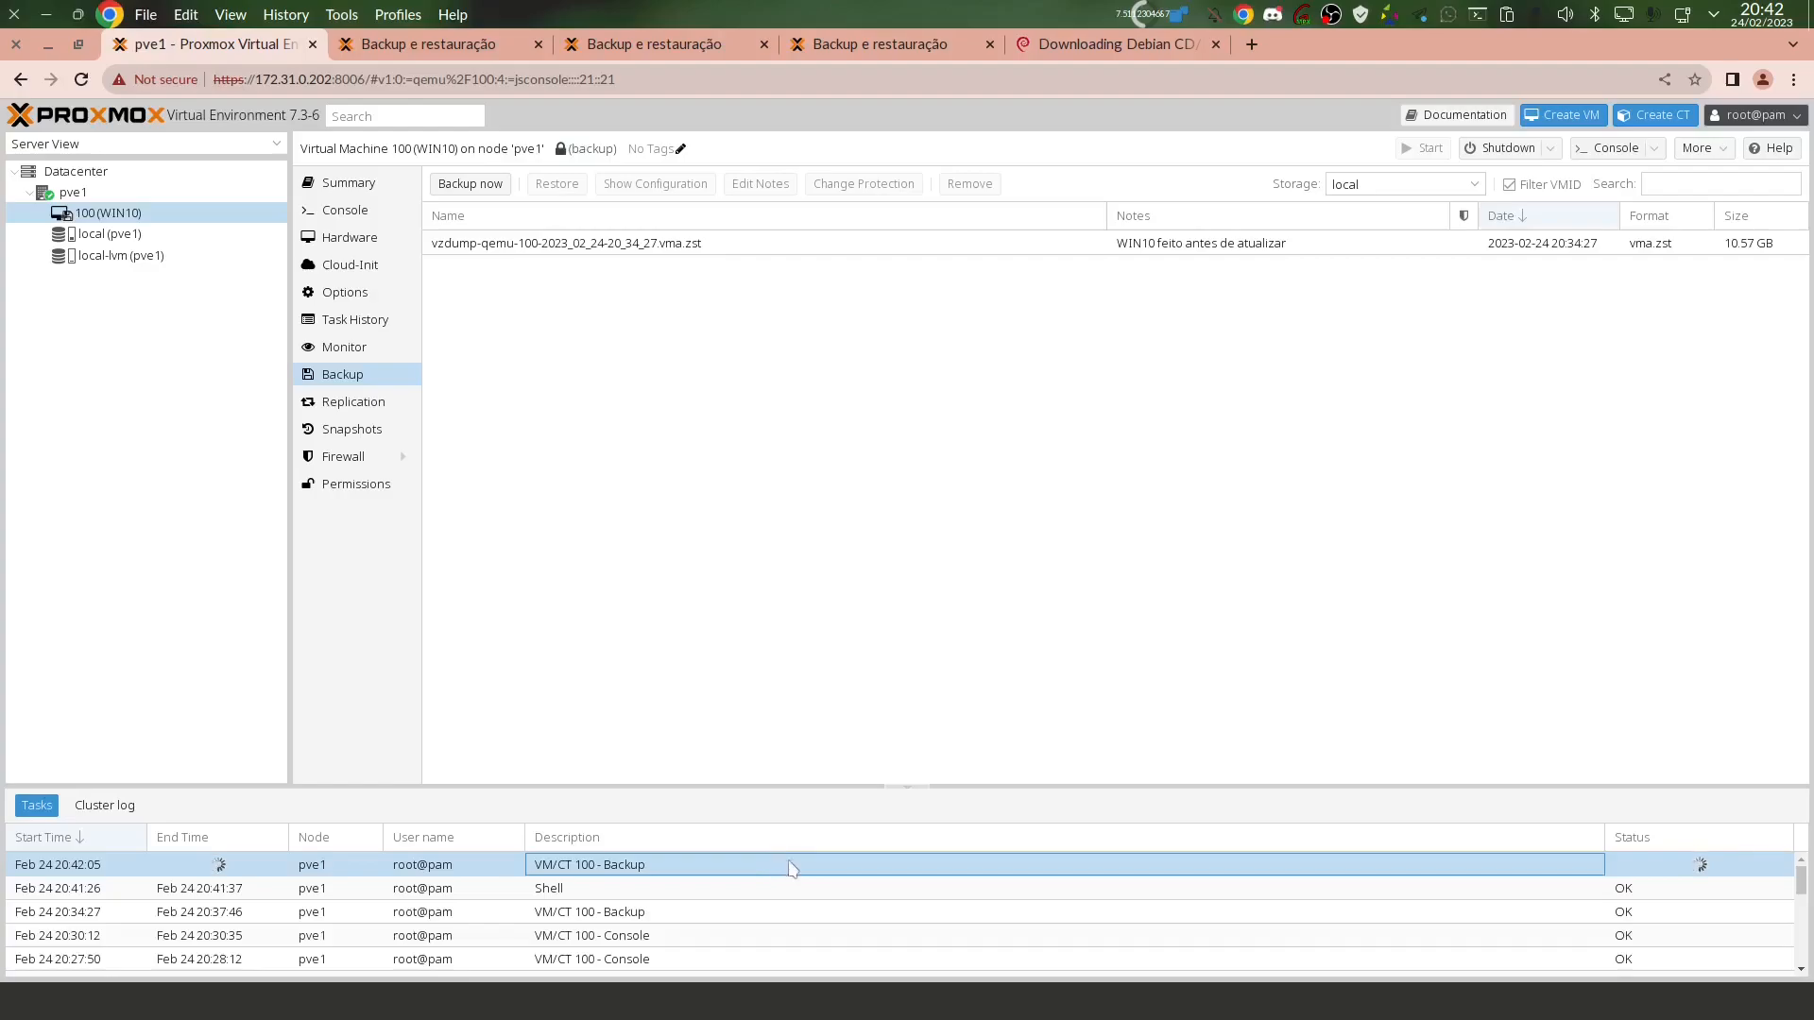
{"action": "double_click", "coordinate": [856, 866]}
{"action": "left_click_drag", "start_coordinate": [557, 586], "coordinate": [996, 689]}
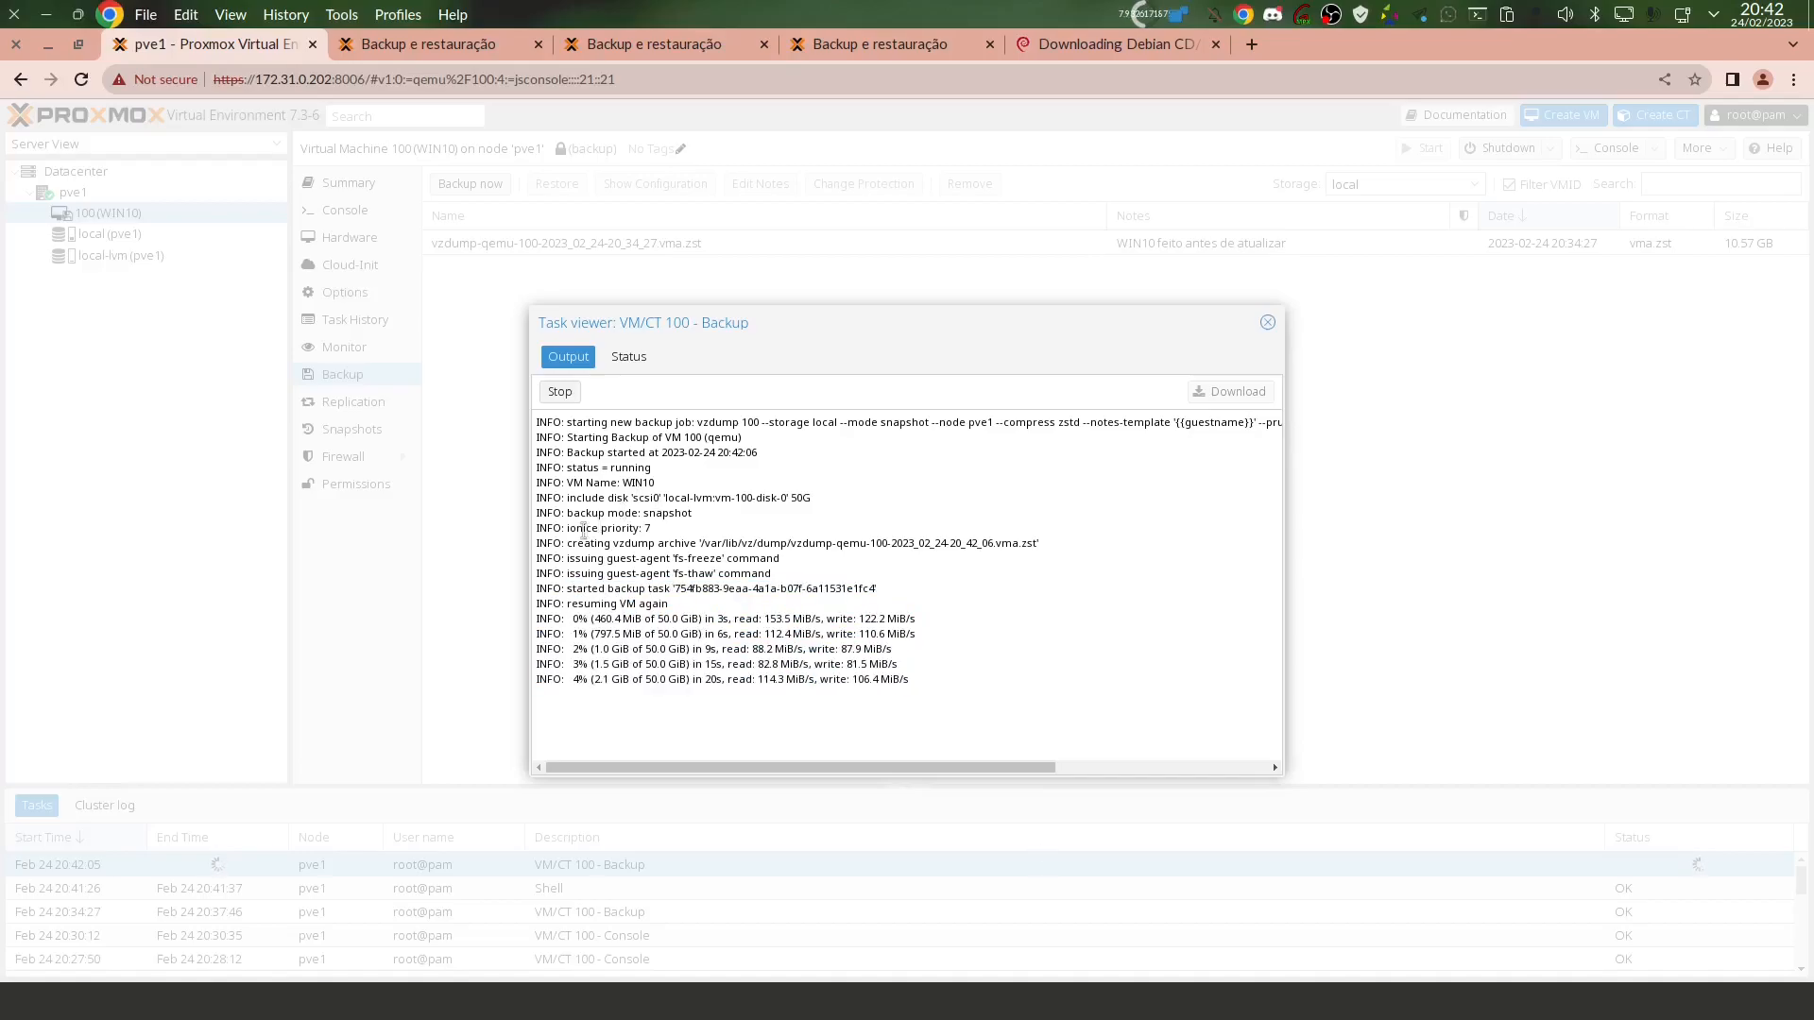
{"action": "left_click_drag", "start_coordinate": [566, 422], "coordinate": [1018, 427]}
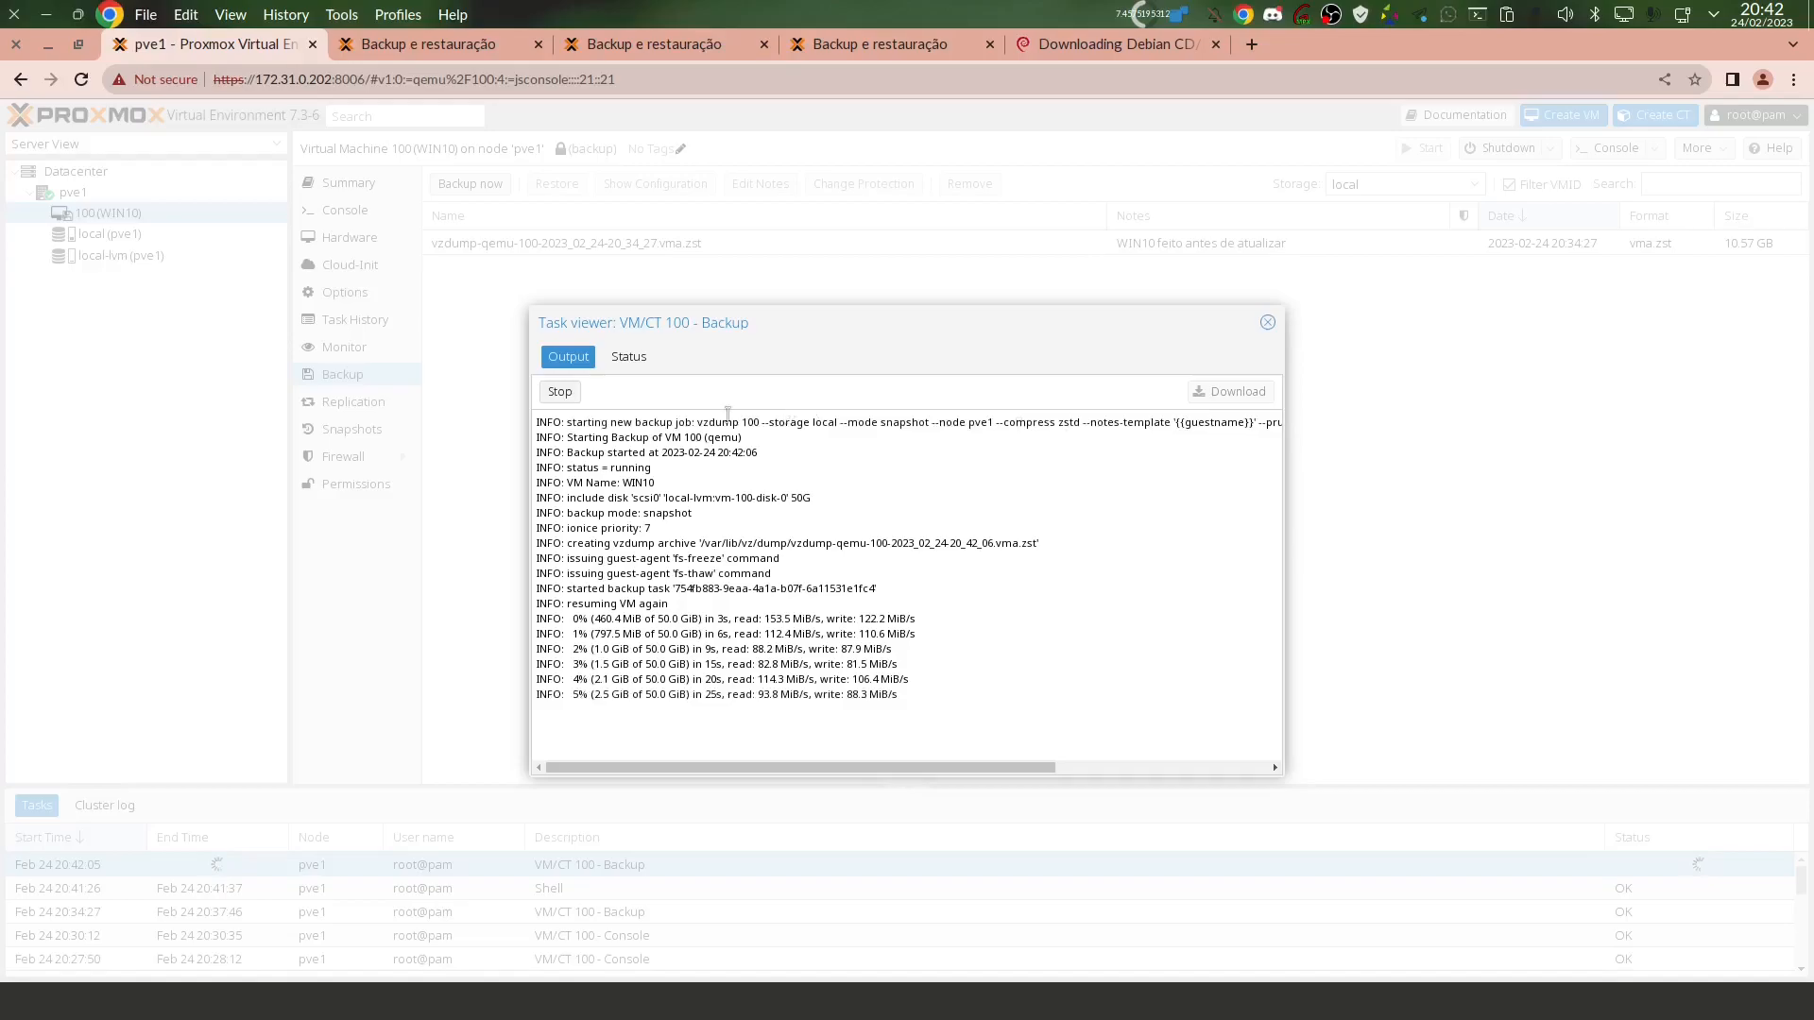
Examine the vzdump command line at the start of the running backup's output log.
{"action": "left_click_drag", "start_coordinate": [699, 422], "coordinate": [1284, 425]}
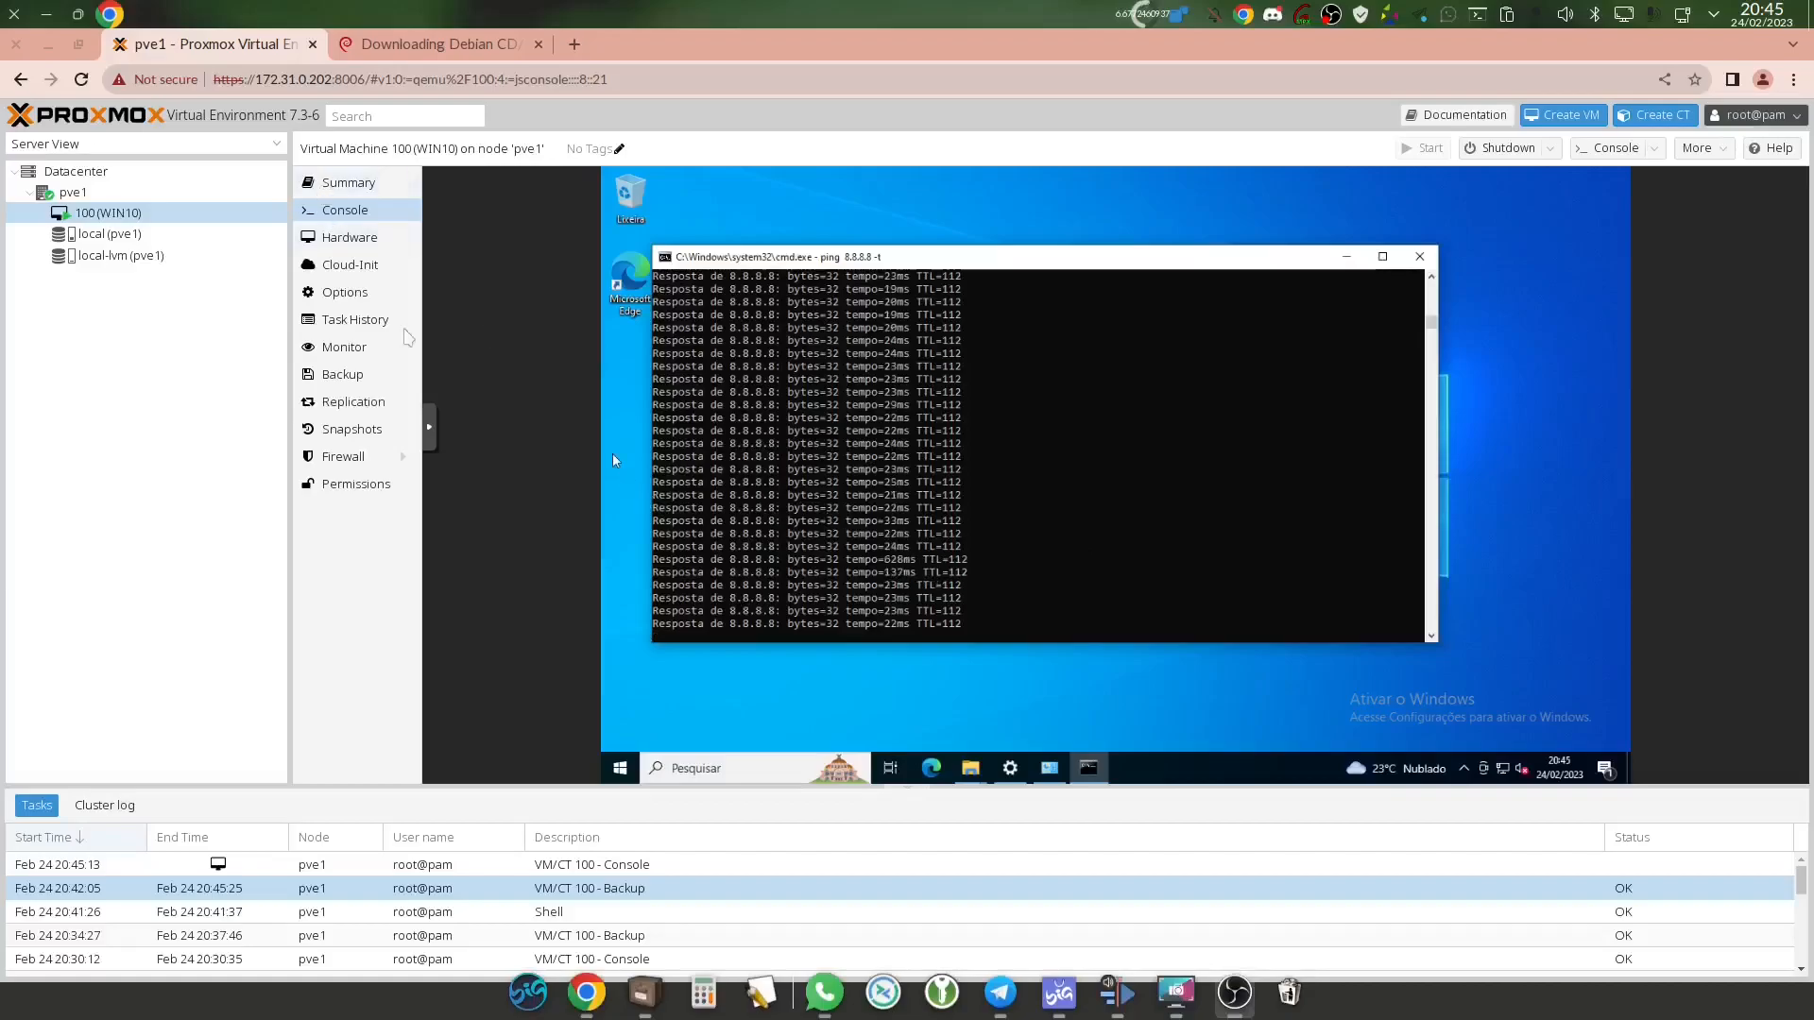
Stop the continuous ping to 8.8.8.8 in the command prompt of VM 100's console.
{"action": "left_click", "coordinate": [1023, 536]}
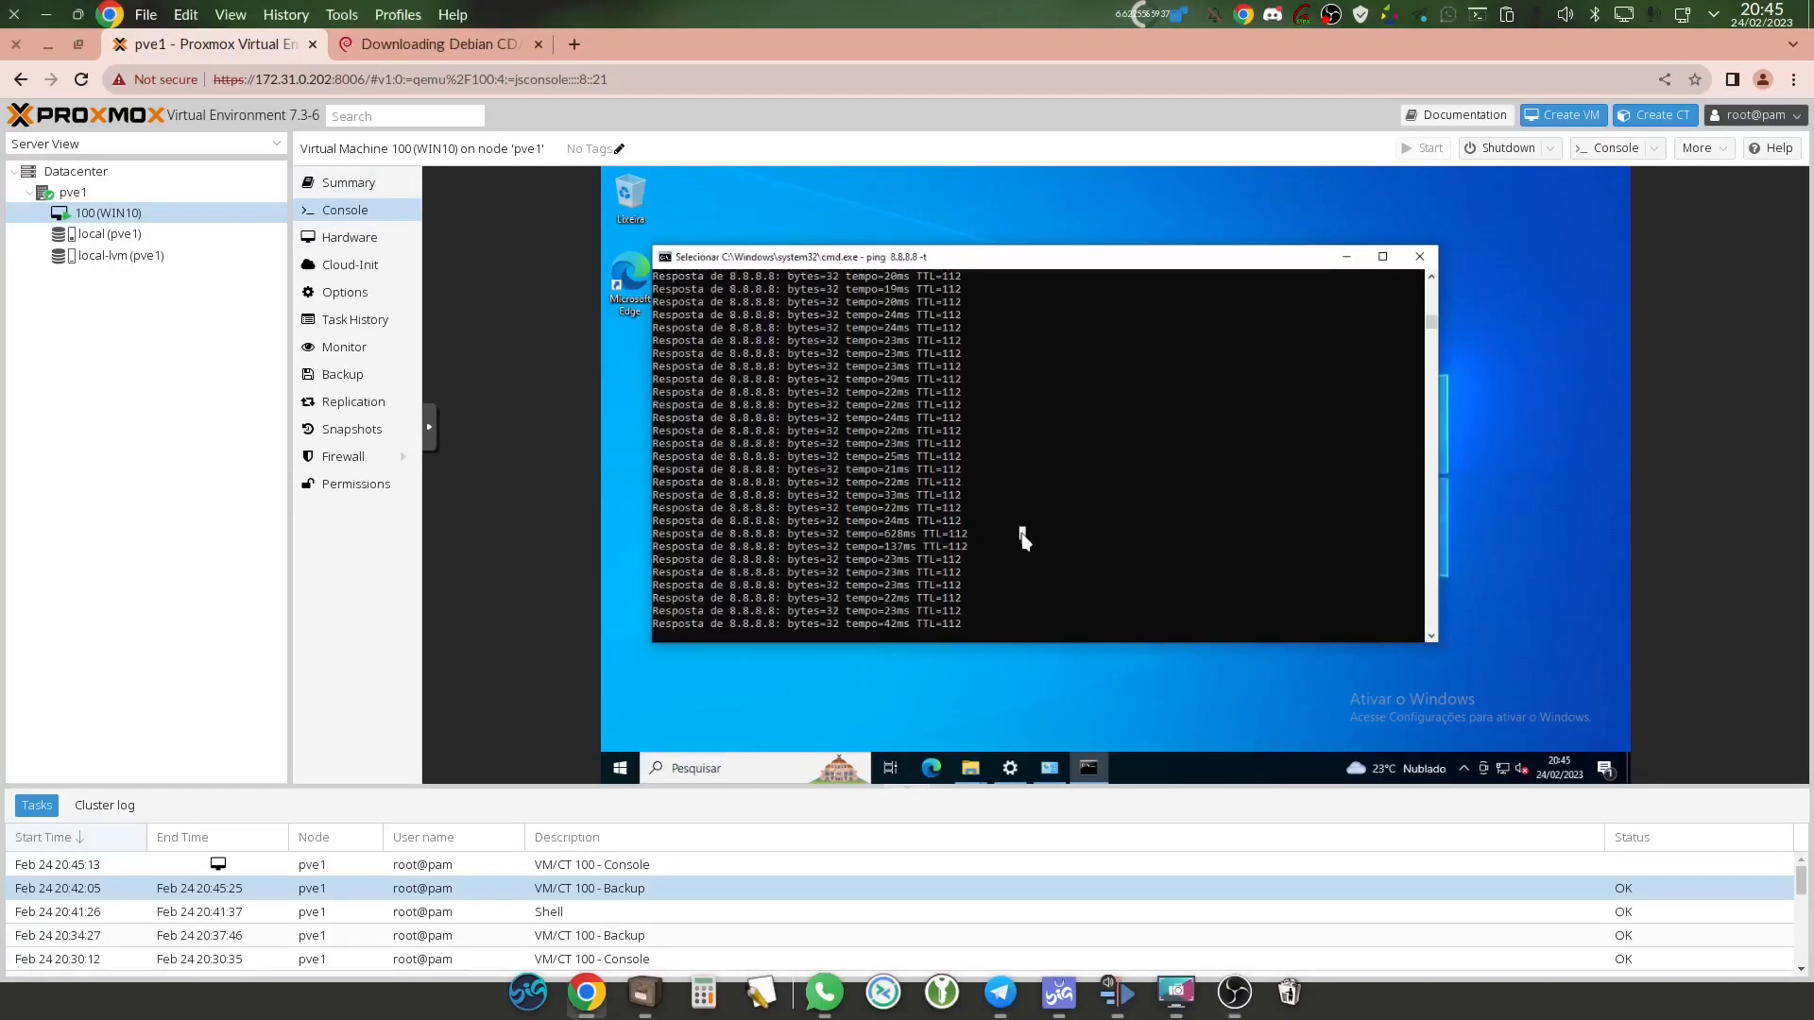
{"action": "right_click", "coordinate": [1023, 538]}
{"action": "left_click", "coordinate": [1025, 541]}
{"action": "key", "text": "Escape"}
{"action": "key", "text": "ctrl+c"}
{"action": "key", "text": "Return"}
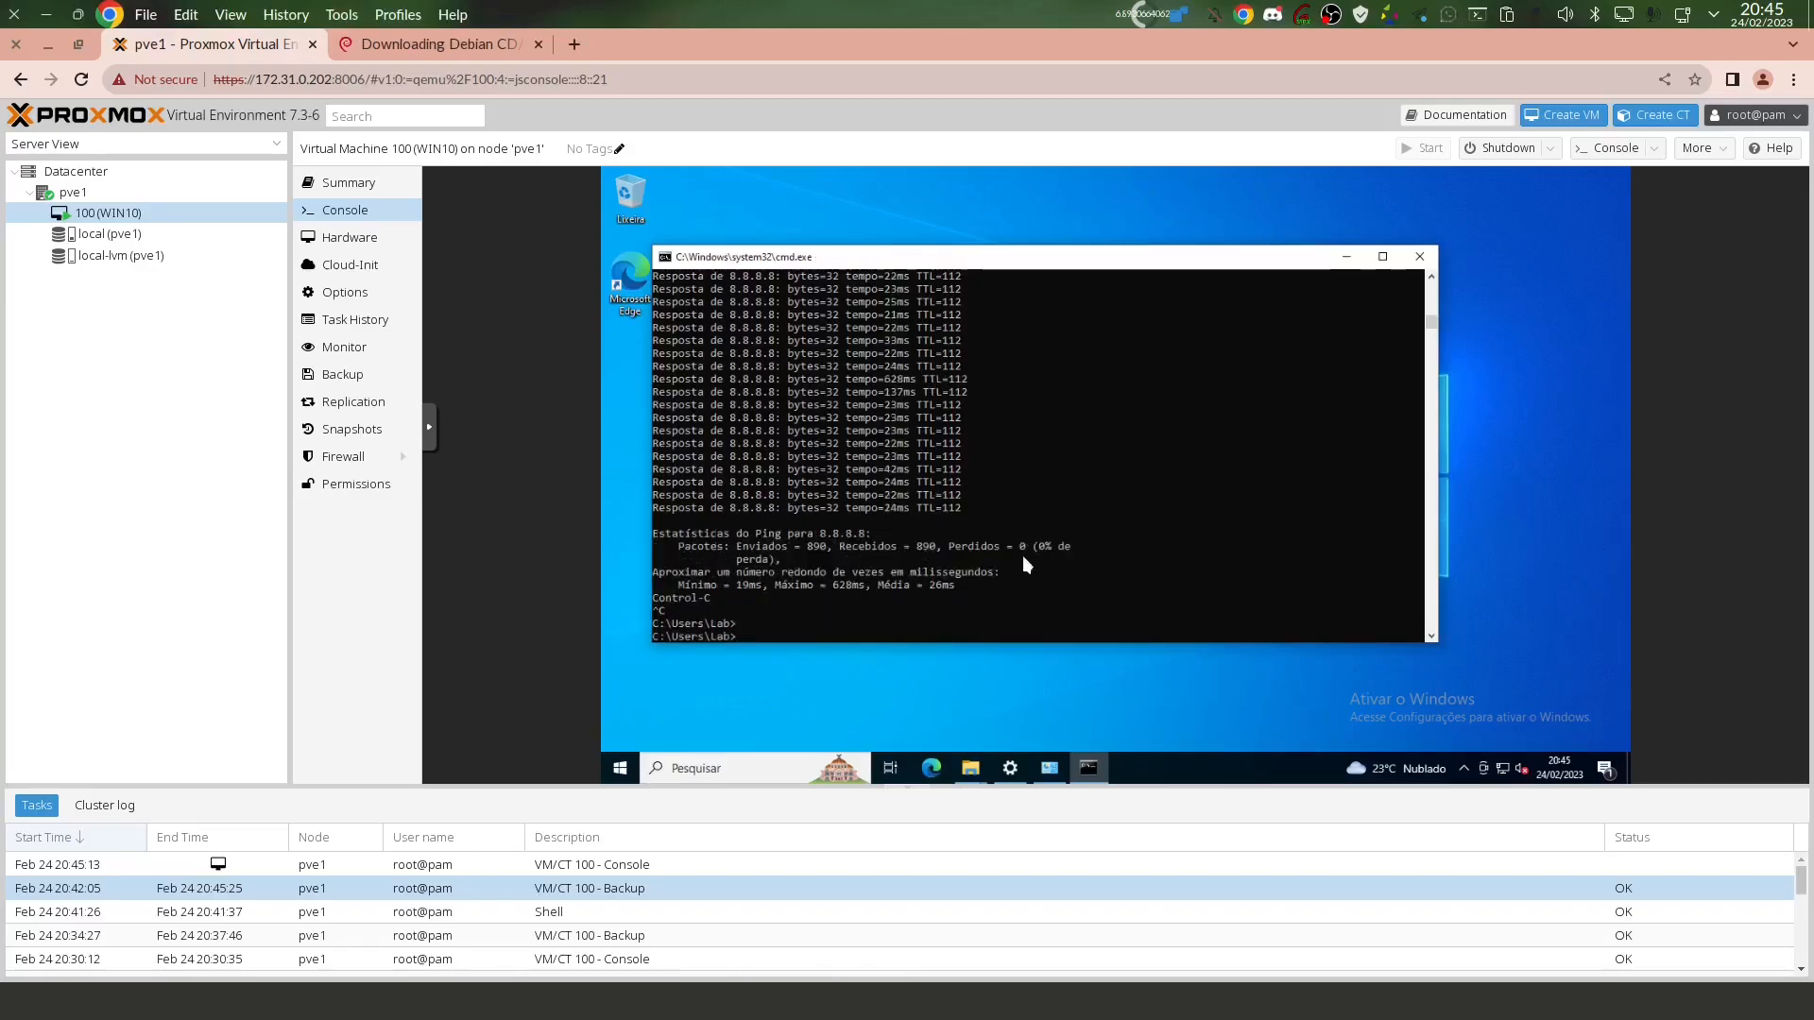
Examine the ping's lost-packet count and slowest reply, and close the command prompt in VM 100.
{"action": "left_click", "coordinate": [1020, 551]}
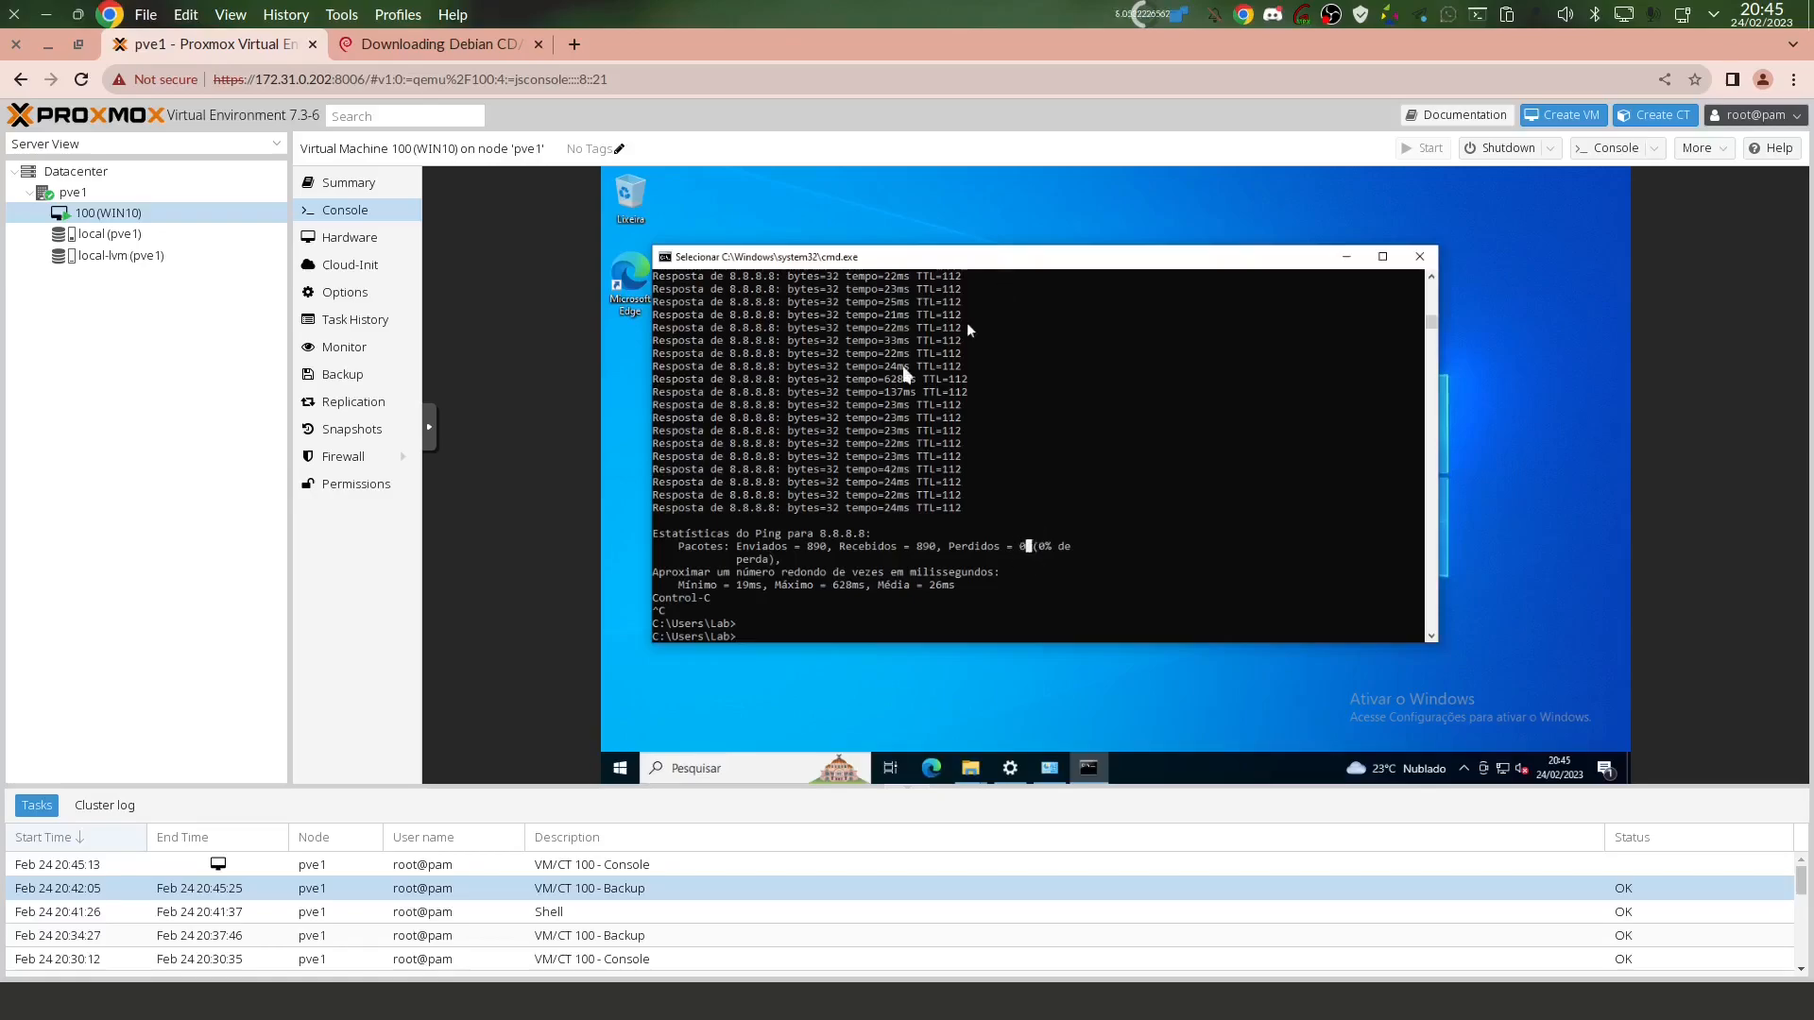
{"action": "left_click_drag", "start_coordinate": [885, 379], "coordinate": [910, 379]}
{"action": "scroll", "coordinate": [931, 447], "scroll_direction": "up", "scroll_amount": 10}
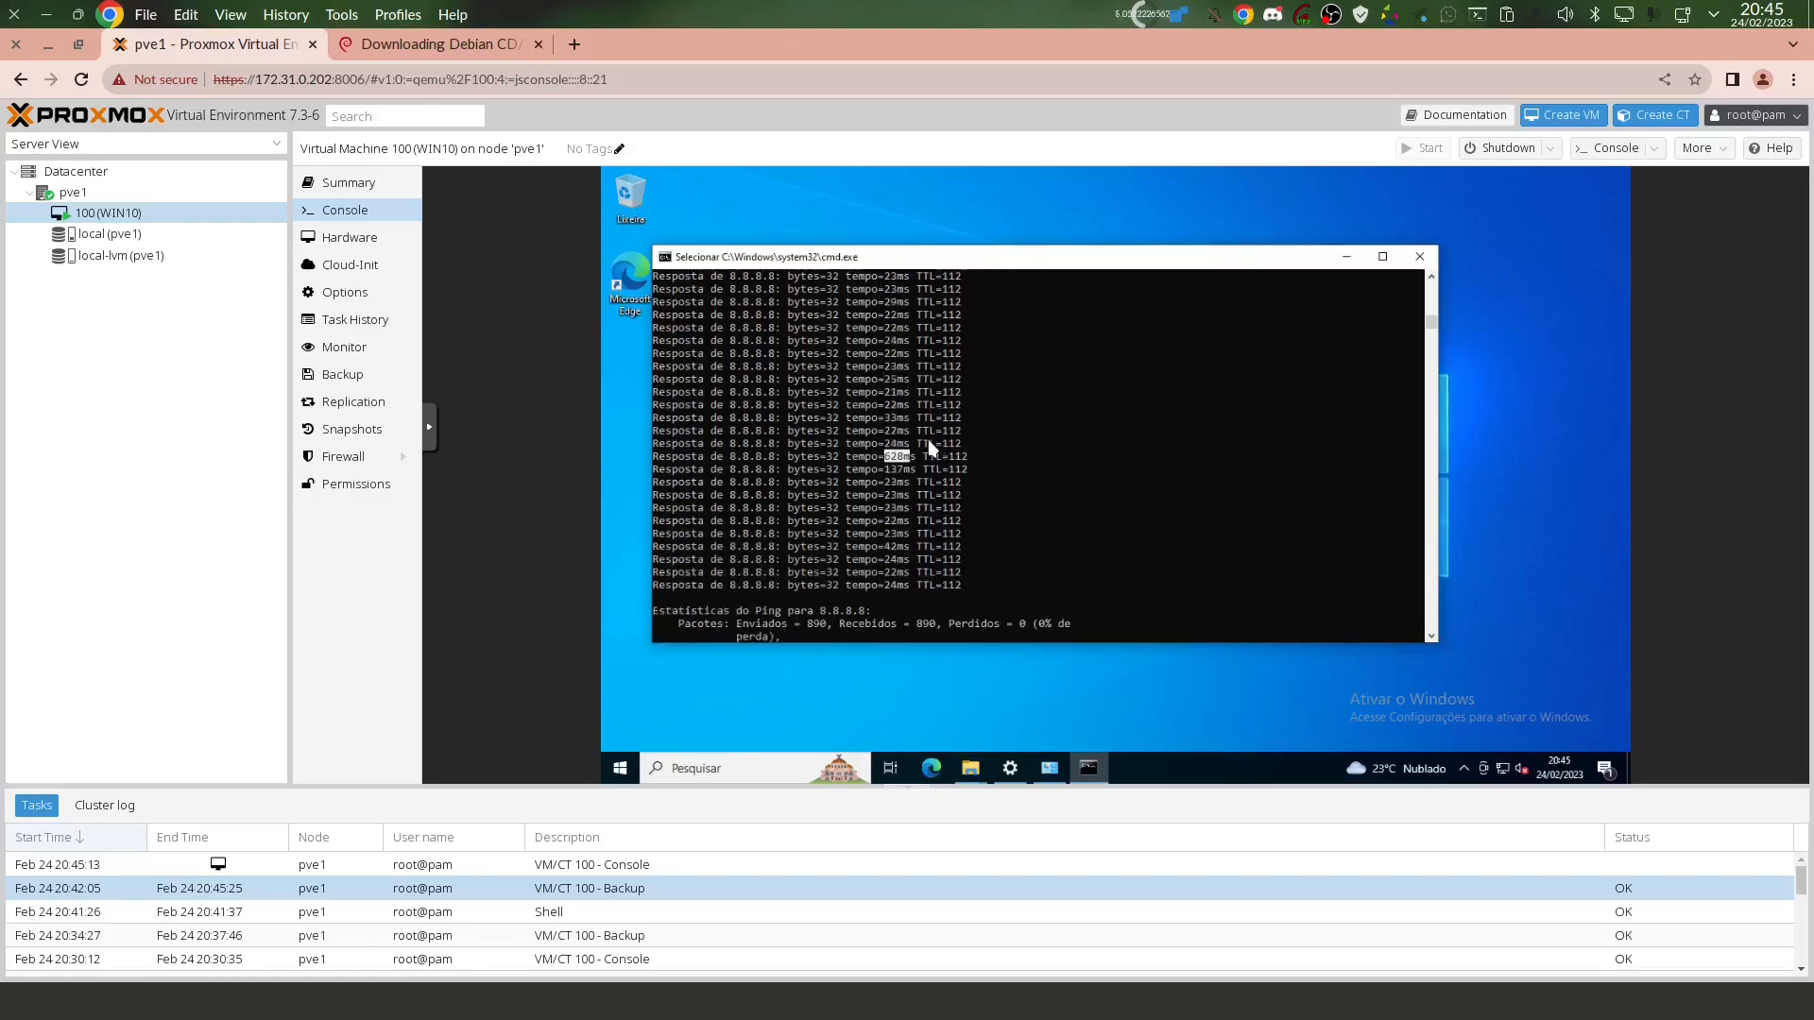
{"action": "left_click", "coordinate": [1419, 256]}
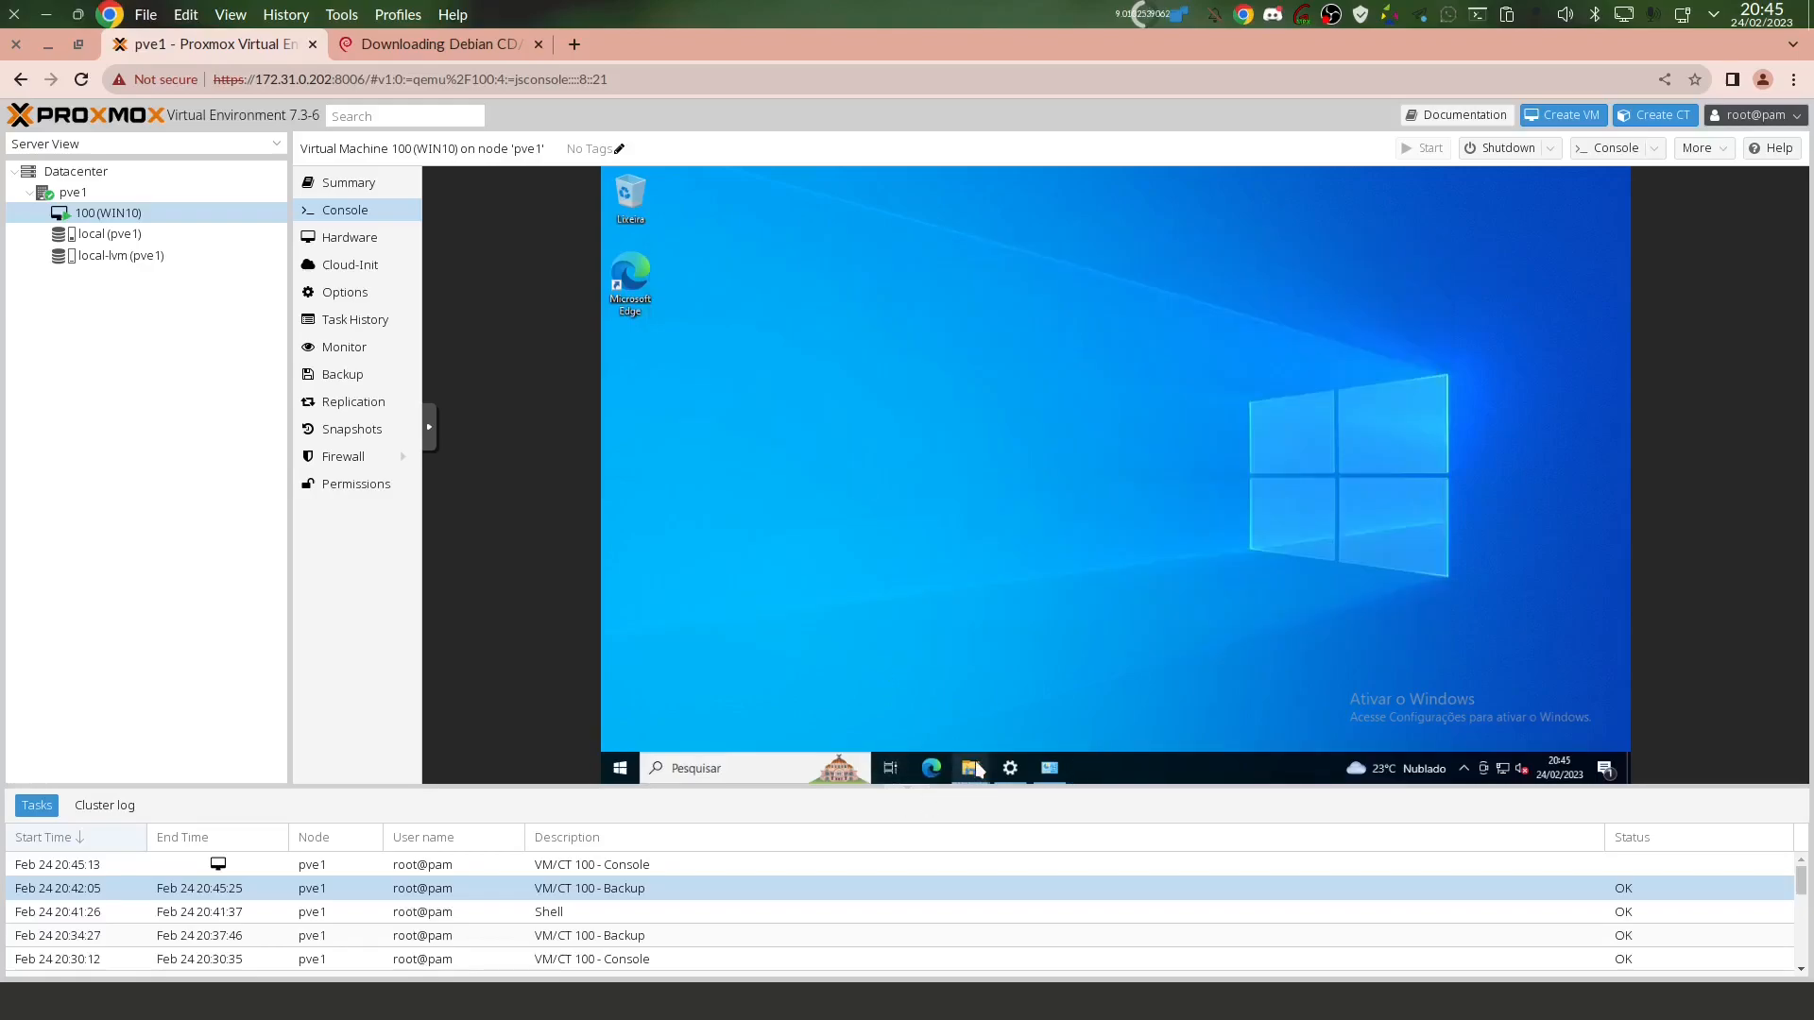
Check the used and free space of Disco Local (C:) in File Explorer inside VM 100.
{"action": "left_click", "coordinate": [940, 695]}
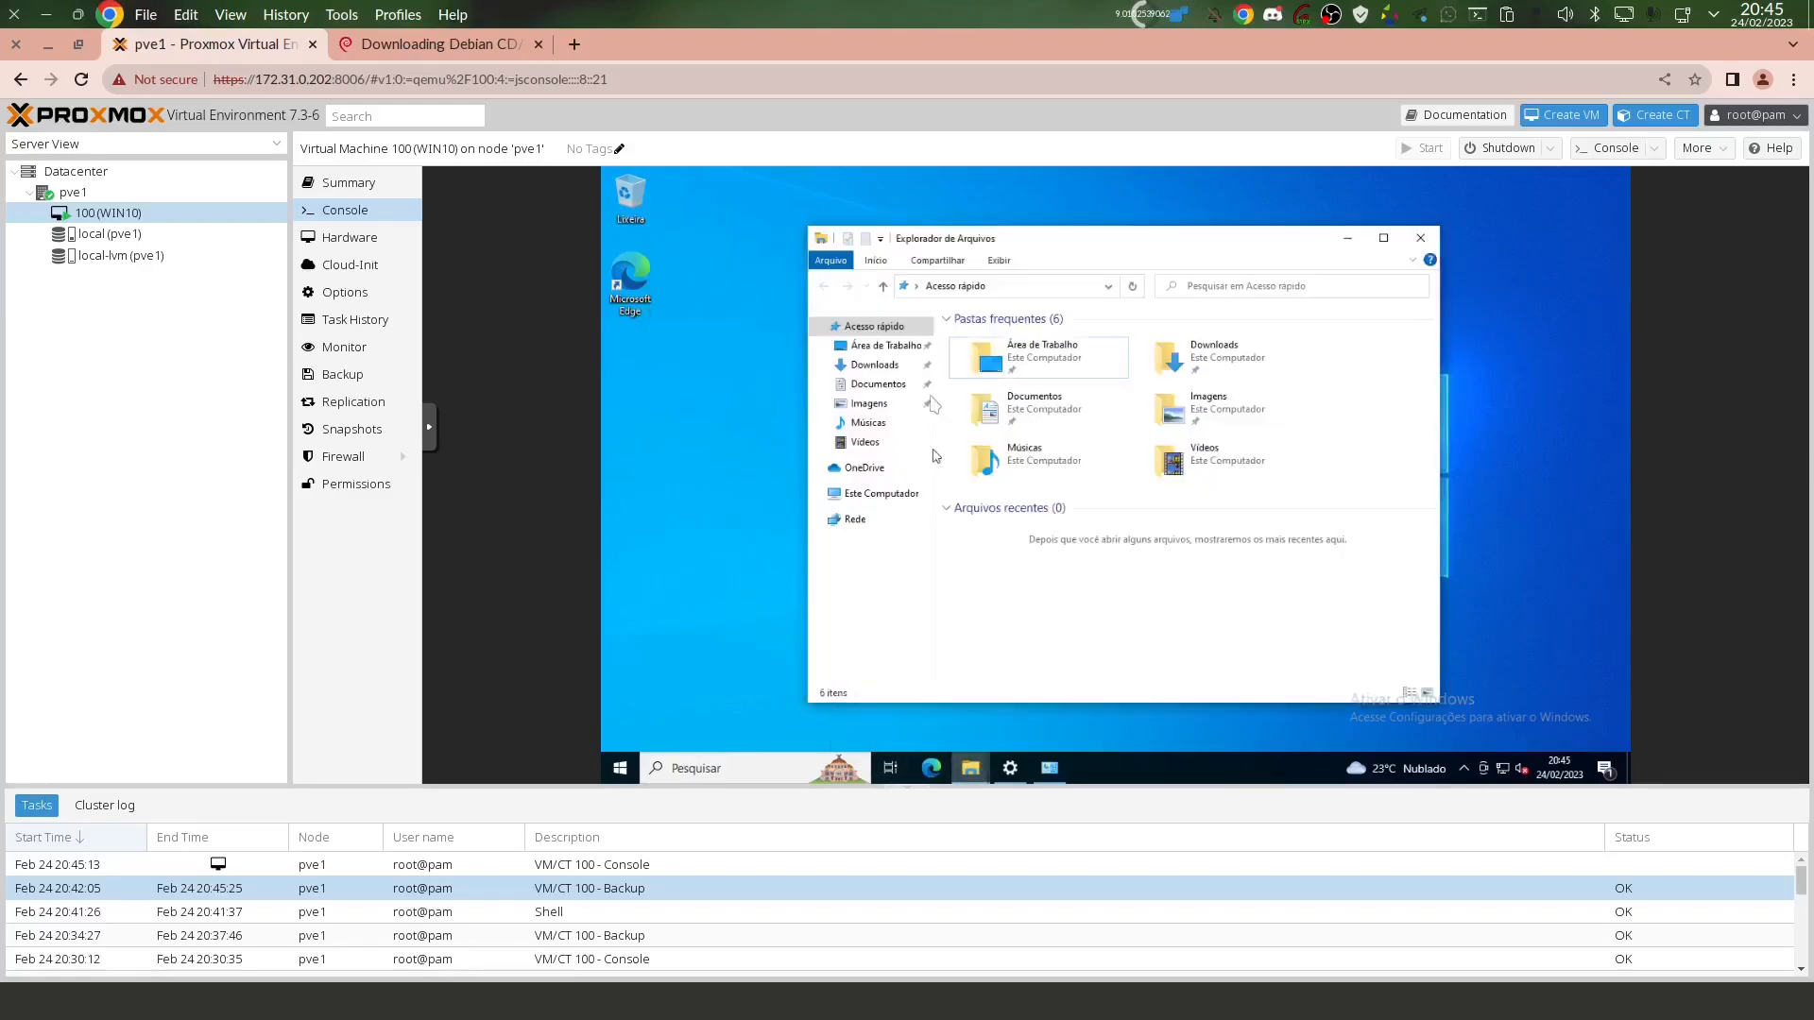
{"action": "left_click", "coordinate": [881, 493]}
{"action": "left_click", "coordinate": [1030, 568]}
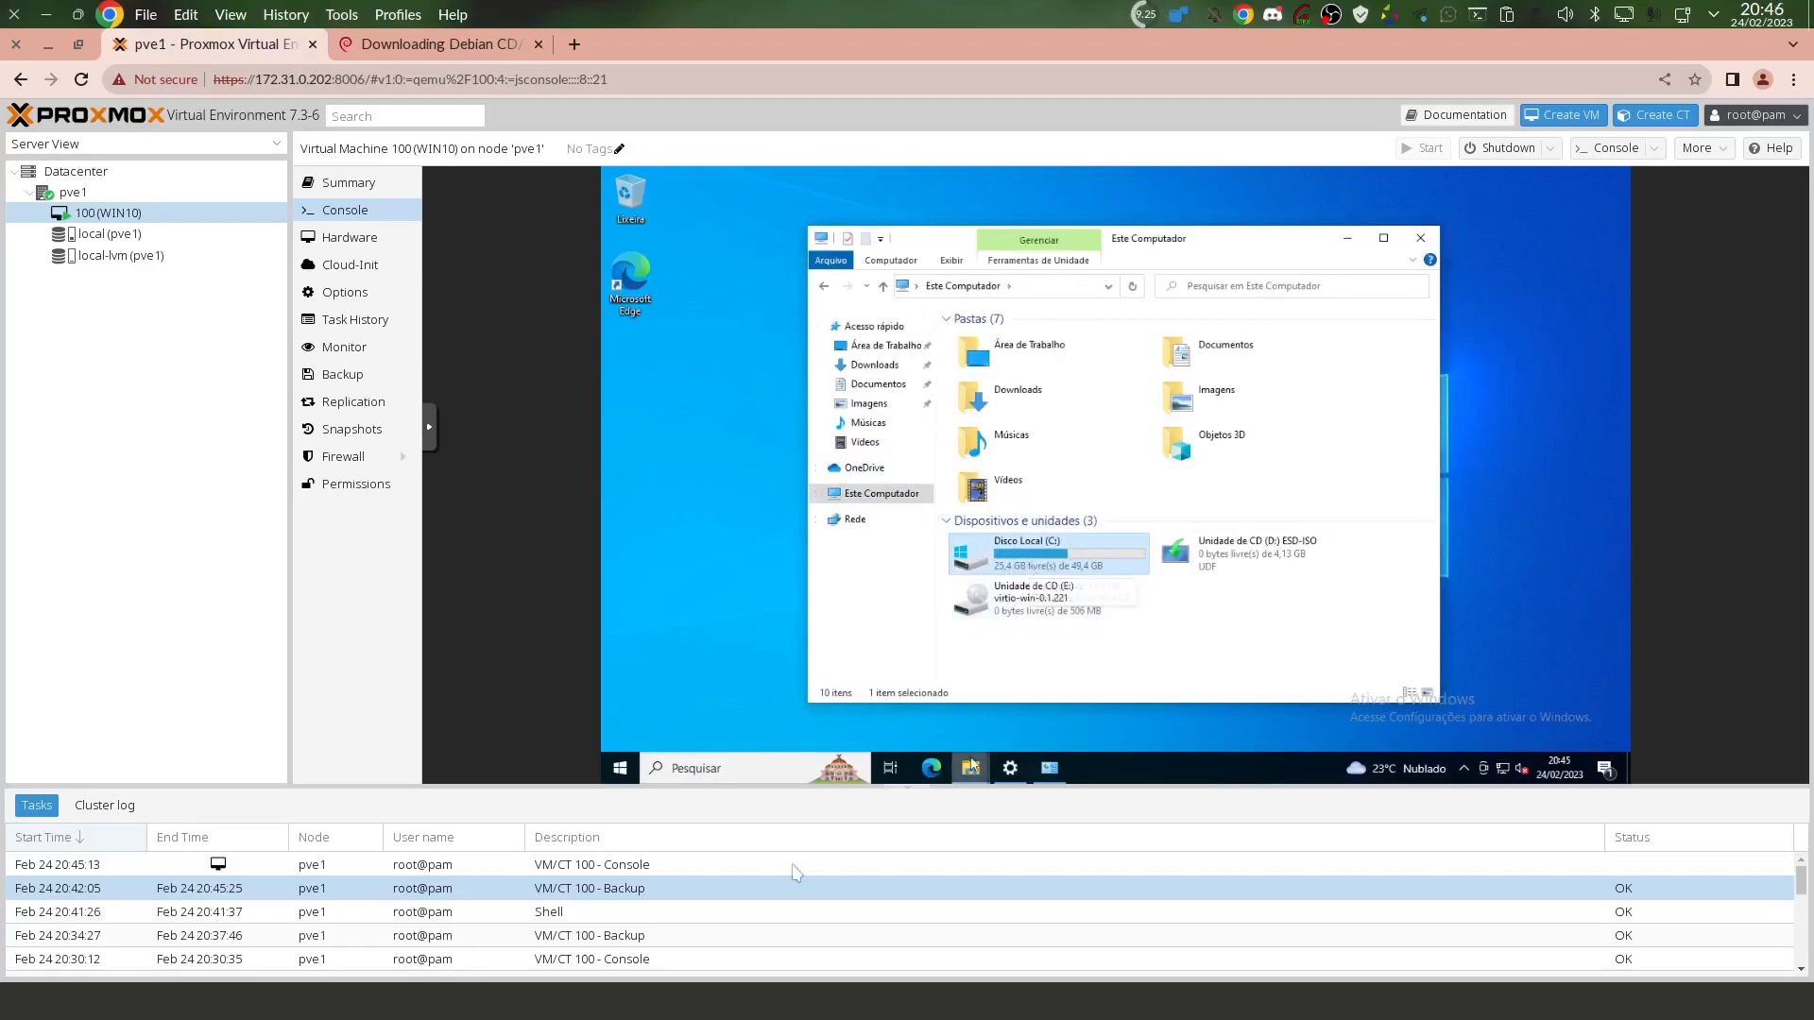
Examine the progress and transfer rates of the finished 20:42 backup of VM 100 in its task log, and close the log.
{"action": "double_click", "coordinate": [687, 892]}
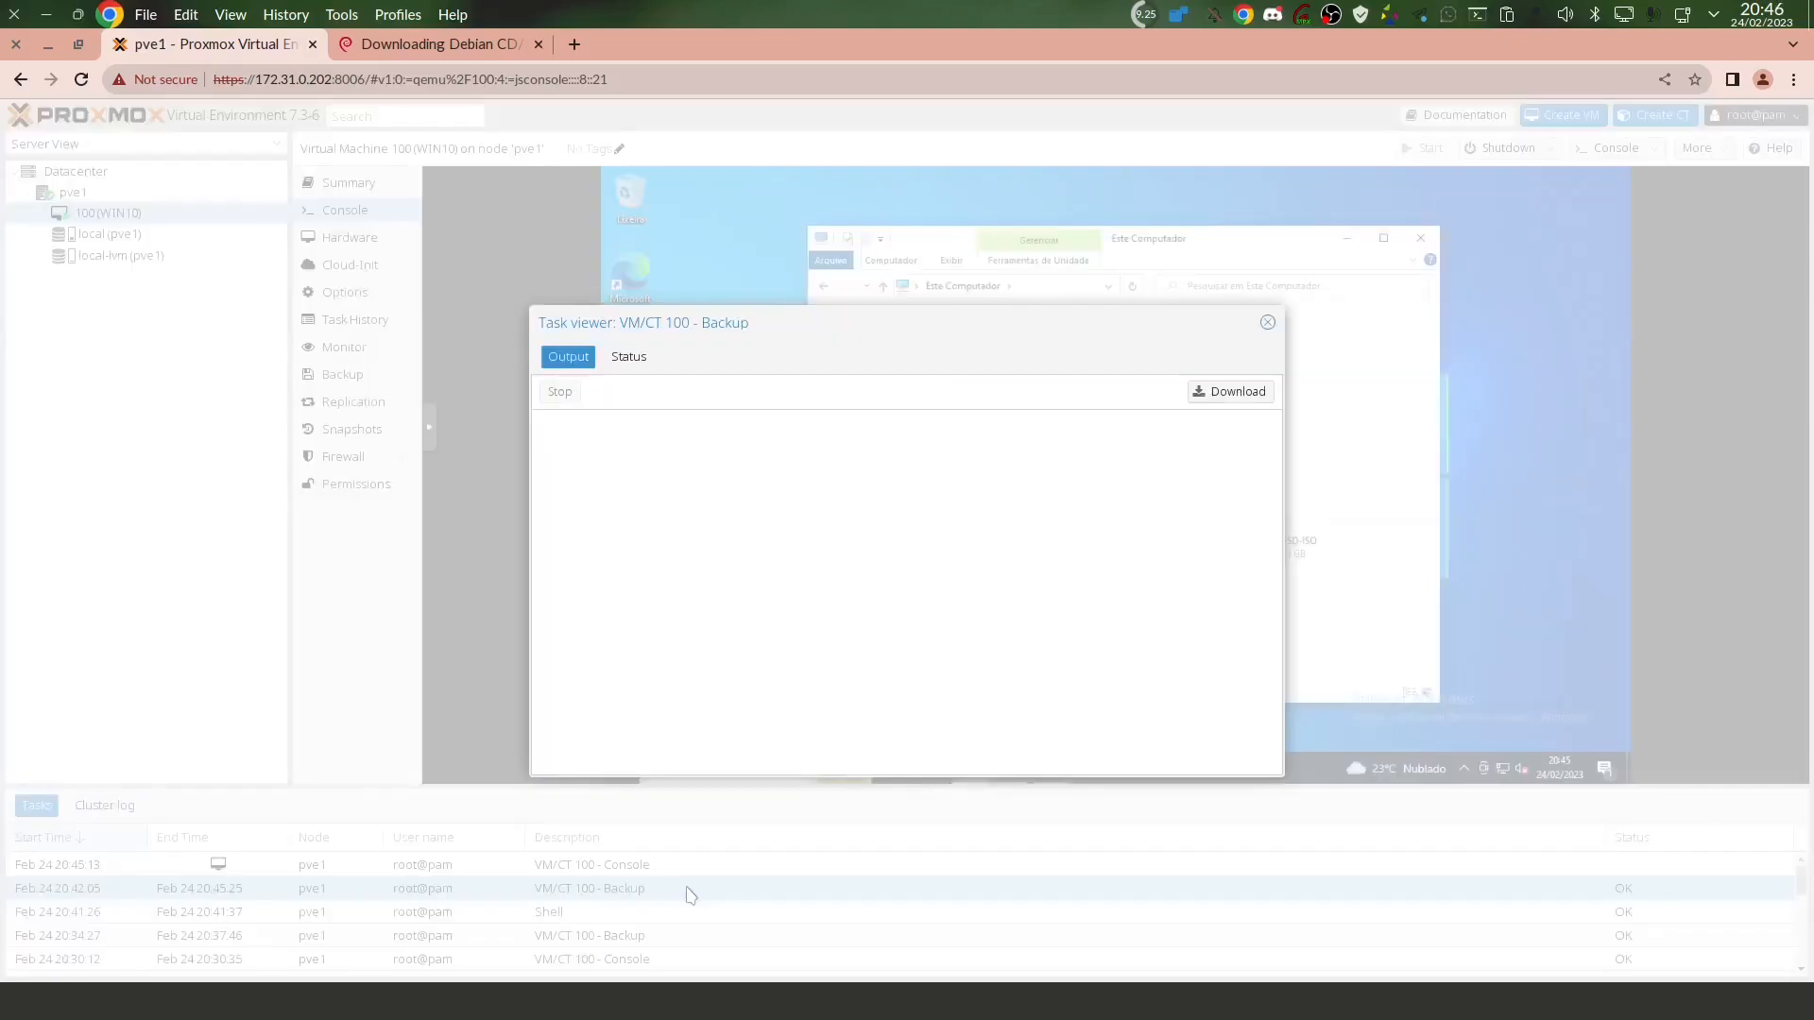
{"action": "scroll", "coordinate": [704, 537], "scroll_direction": "down", "scroll_amount": 8}
{"action": "scroll", "coordinate": [704, 539], "scroll_direction": "down", "scroll_amount": 2}
{"action": "scroll", "coordinate": [701, 562], "scroll_direction": "up", "scroll_amount": 1}
{"action": "mouse_move", "coordinate": [919, 605]}
{"action": "left_mouse_down"}
{"action": "mouse_move", "coordinate": [593, 605]}
{"action": "mouse_move", "coordinate": [871, 620]}
{"action": "mouse_move", "coordinate": [903, 605]}
{"action": "mouse_move", "coordinate": [883, 622]}
{"action": "mouse_move", "coordinate": [902, 634]}
{"action": "left_mouse_up"}
{"action": "left_click", "coordinate": [599, 603]}
{"action": "left_click", "coordinate": [861, 602]}
{"action": "left_click_drag", "start_coordinate": [773, 620], "coordinate": [888, 636]}
{"action": "left_click", "coordinate": [749, 613]}
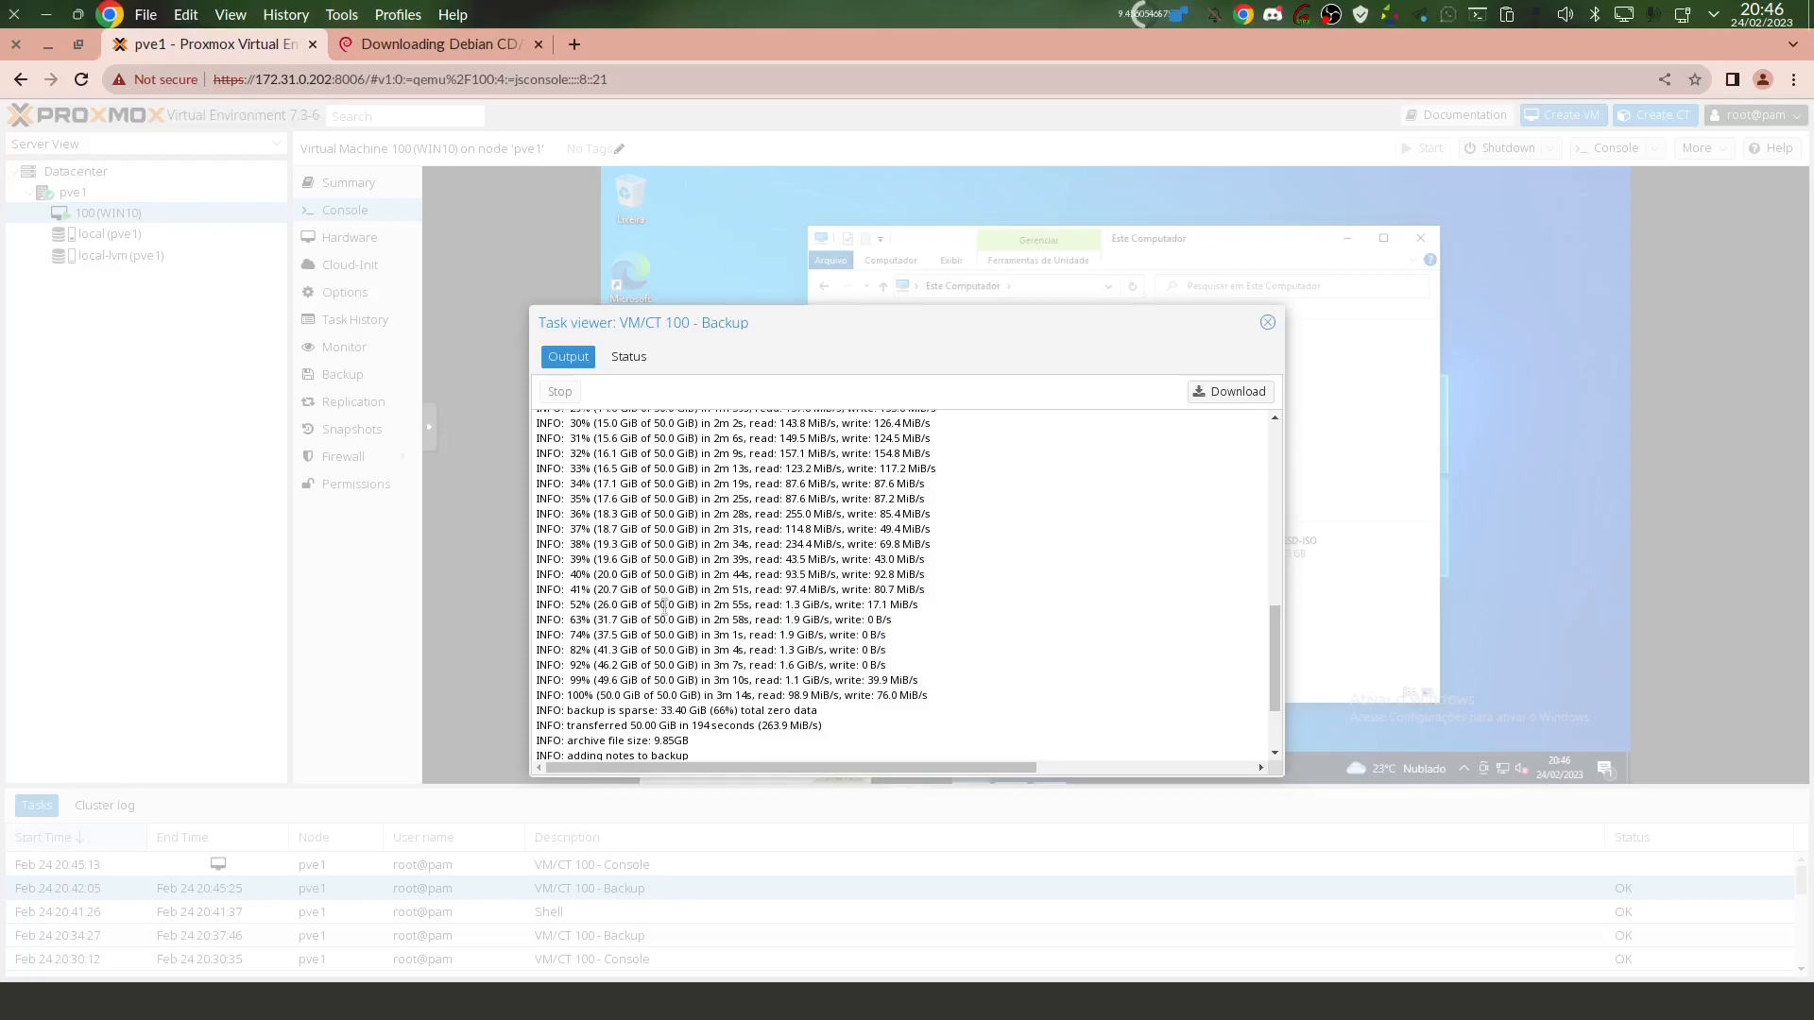
{"action": "left_click_drag", "start_coordinate": [595, 605], "coordinate": [949, 614]}
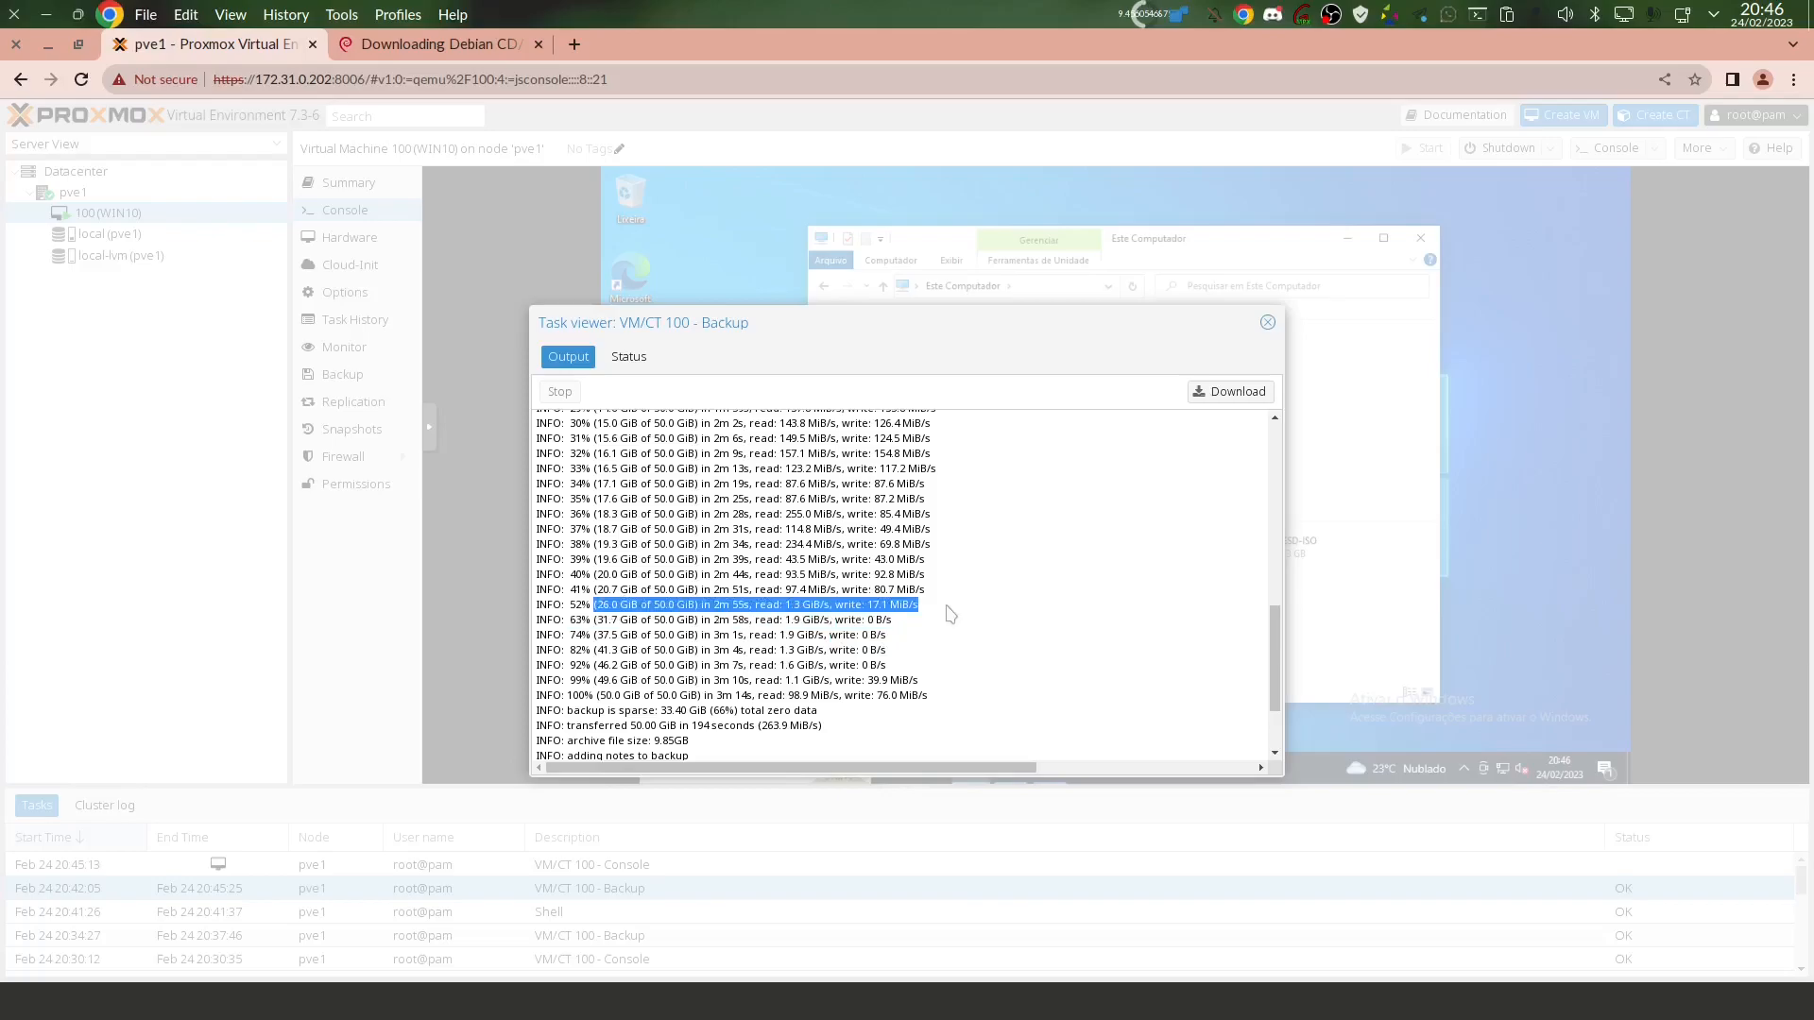
{"action": "left_click_drag", "start_coordinate": [545, 620], "coordinate": [921, 722]}
{"action": "left_click", "coordinate": [929, 722]}
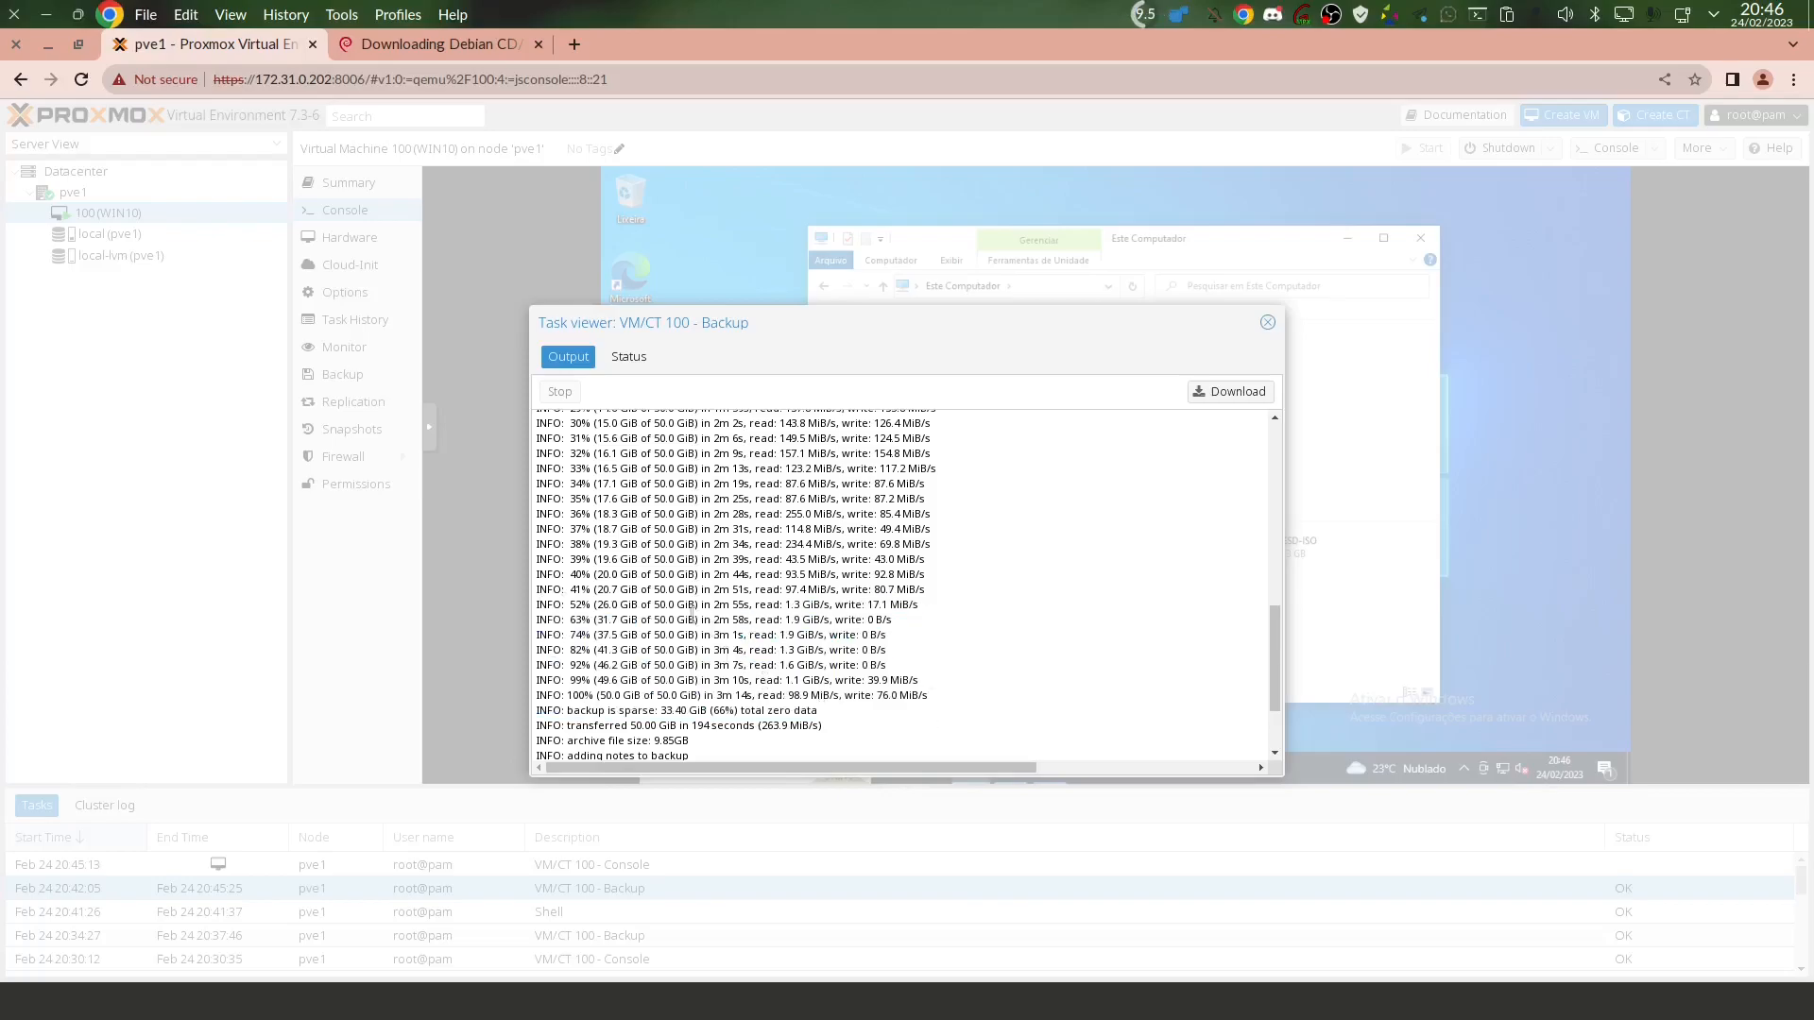
{"action": "left_click_drag", "start_coordinate": [595, 612], "coordinate": [896, 637]}
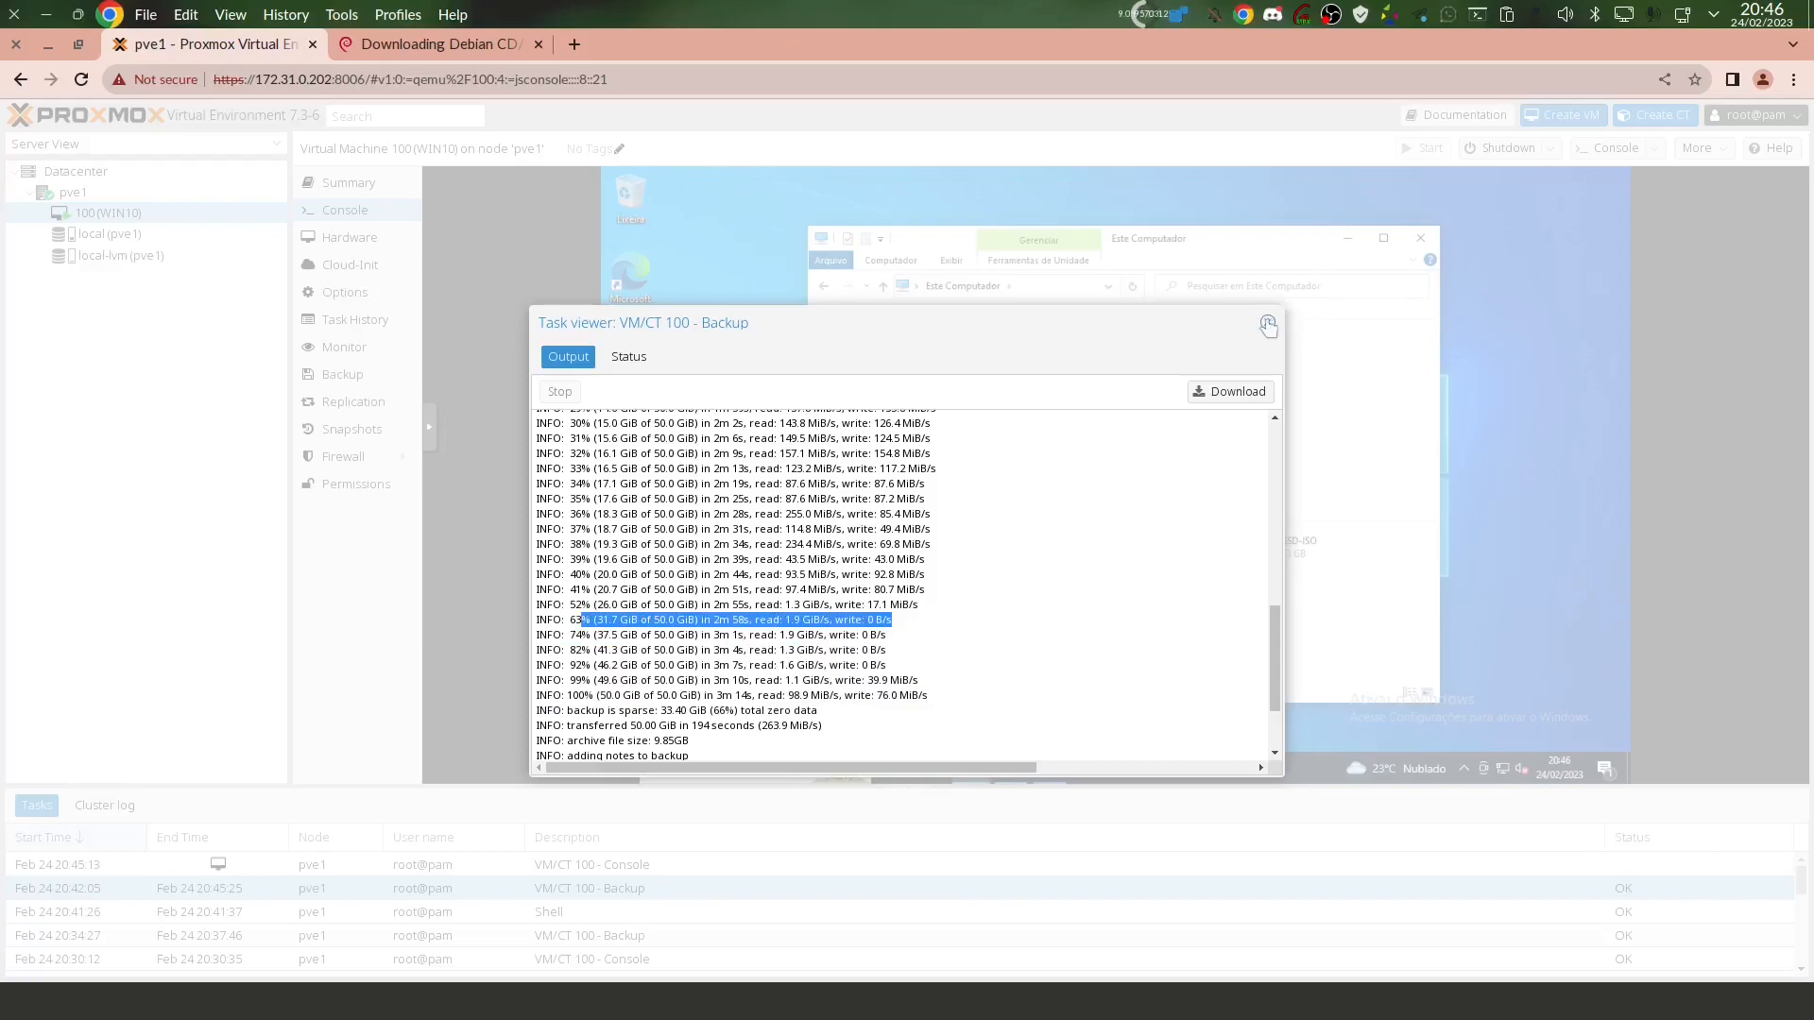
{"action": "left_click", "coordinate": [1268, 322]}
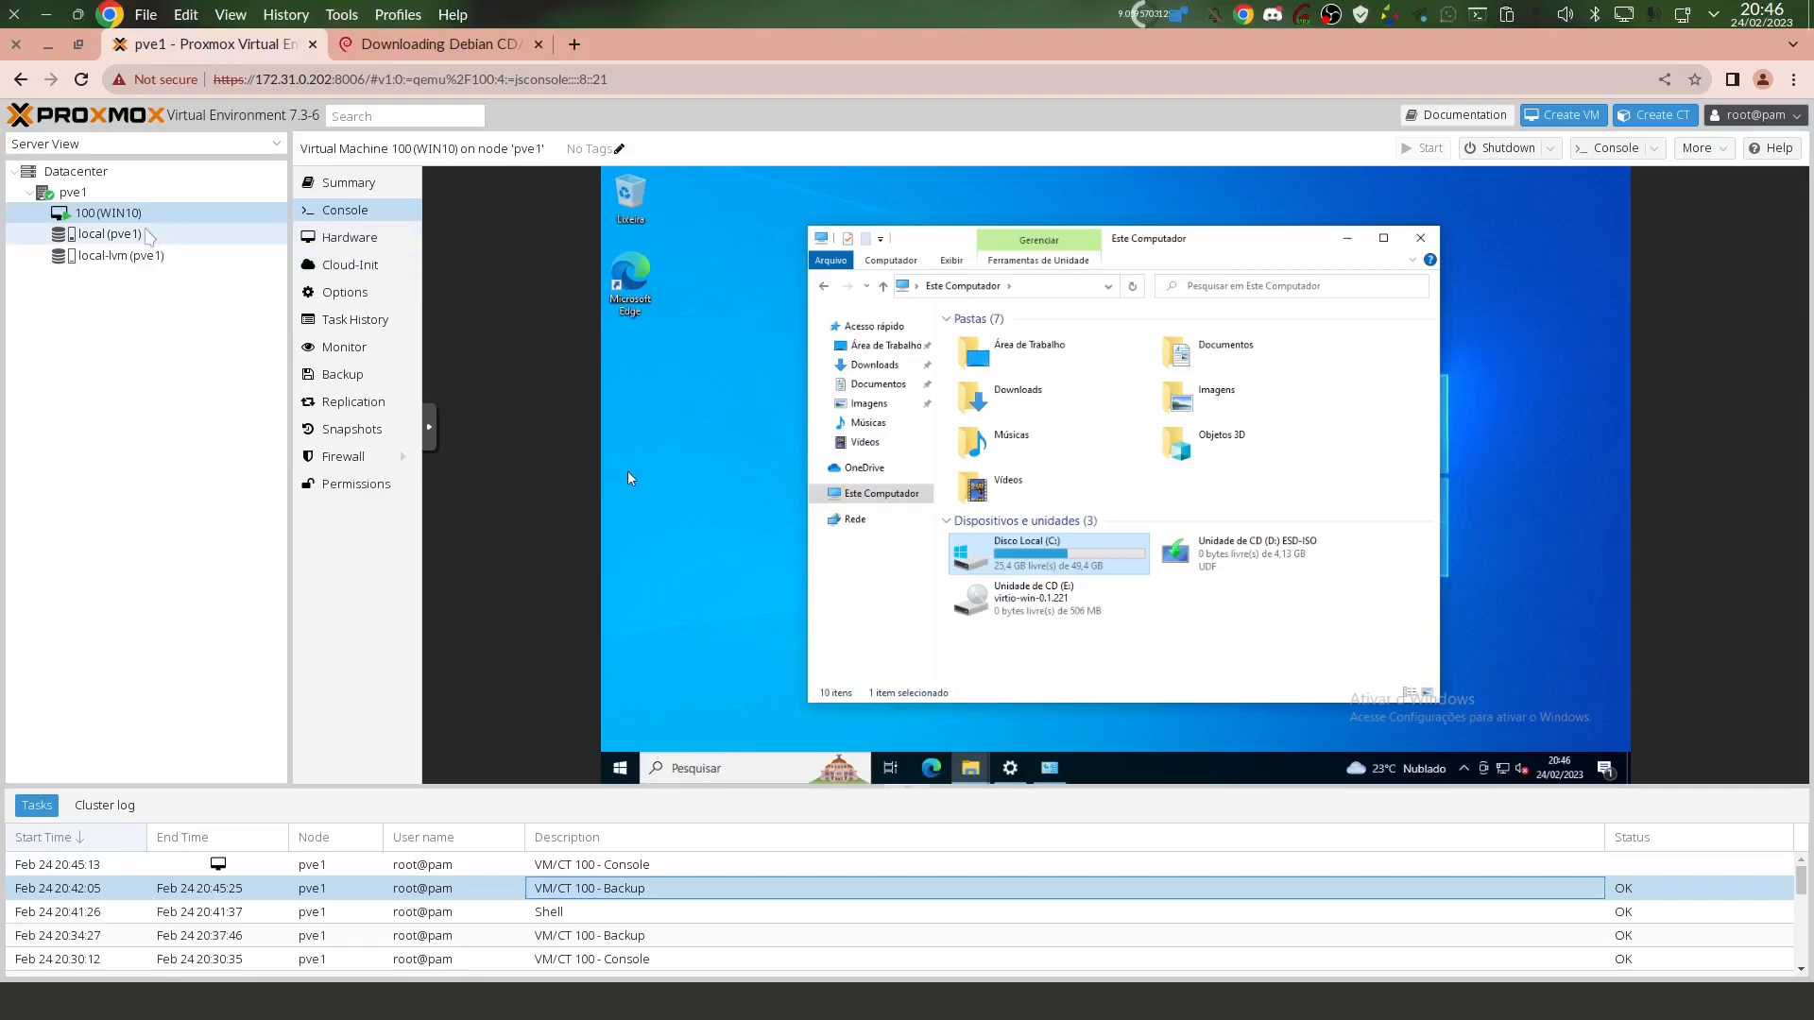
Show the backups stored on local (pve1) and inspect the entry for VM 100.
{"action": "left_click", "coordinate": [94, 234]}
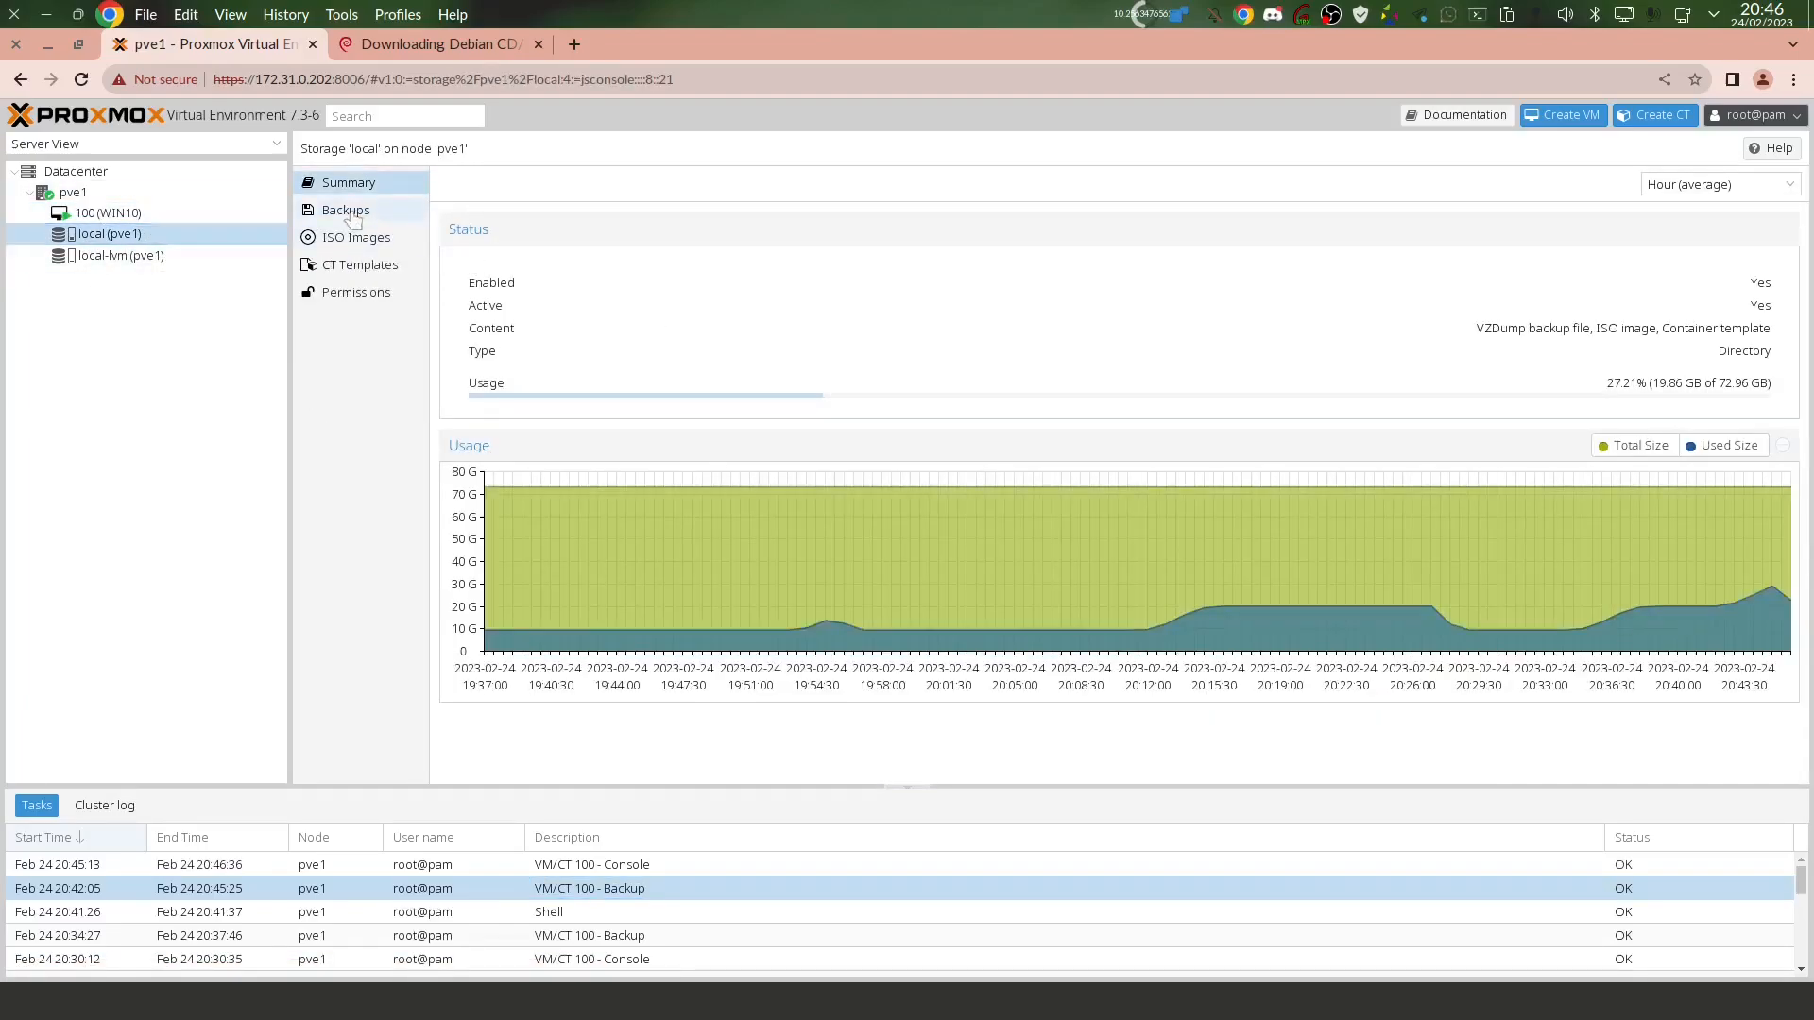
{"action": "left_click", "coordinate": [352, 213]}
{"action": "left_click", "coordinate": [1217, 246]}
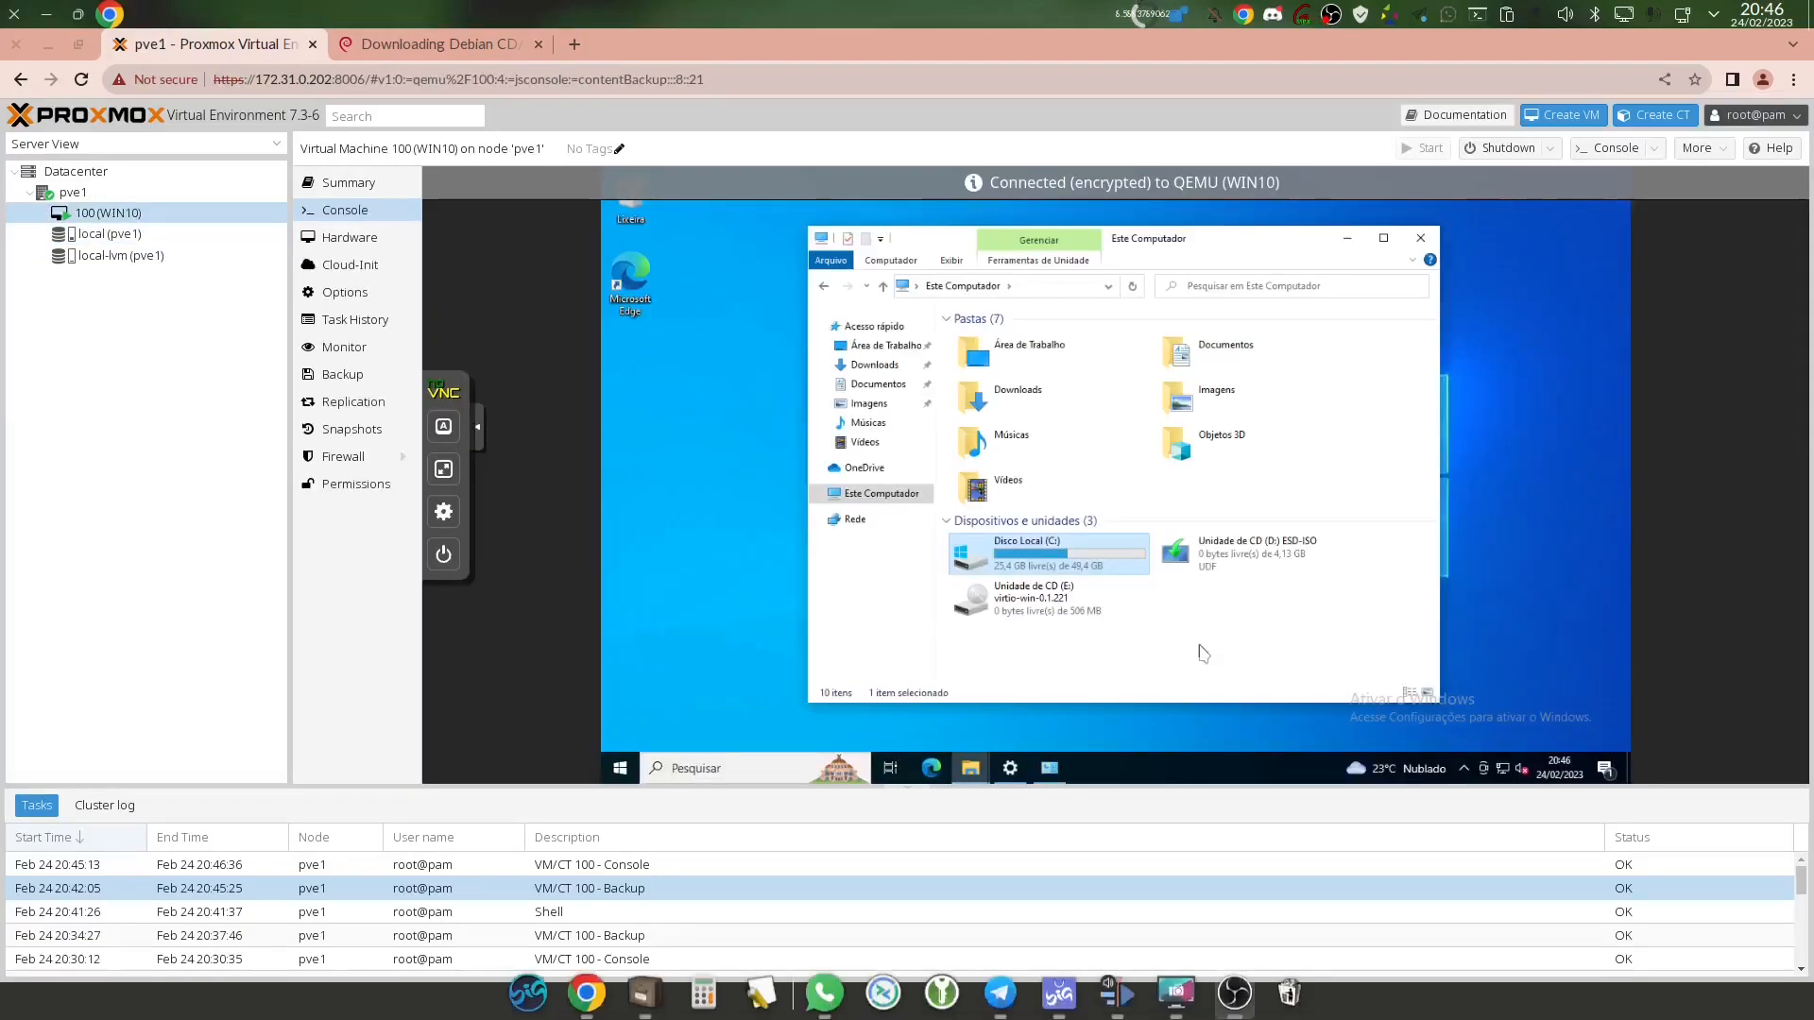
Shut down Windows from inside the guest in VM 100's console.
{"action": "left_click", "coordinate": [619, 768]}
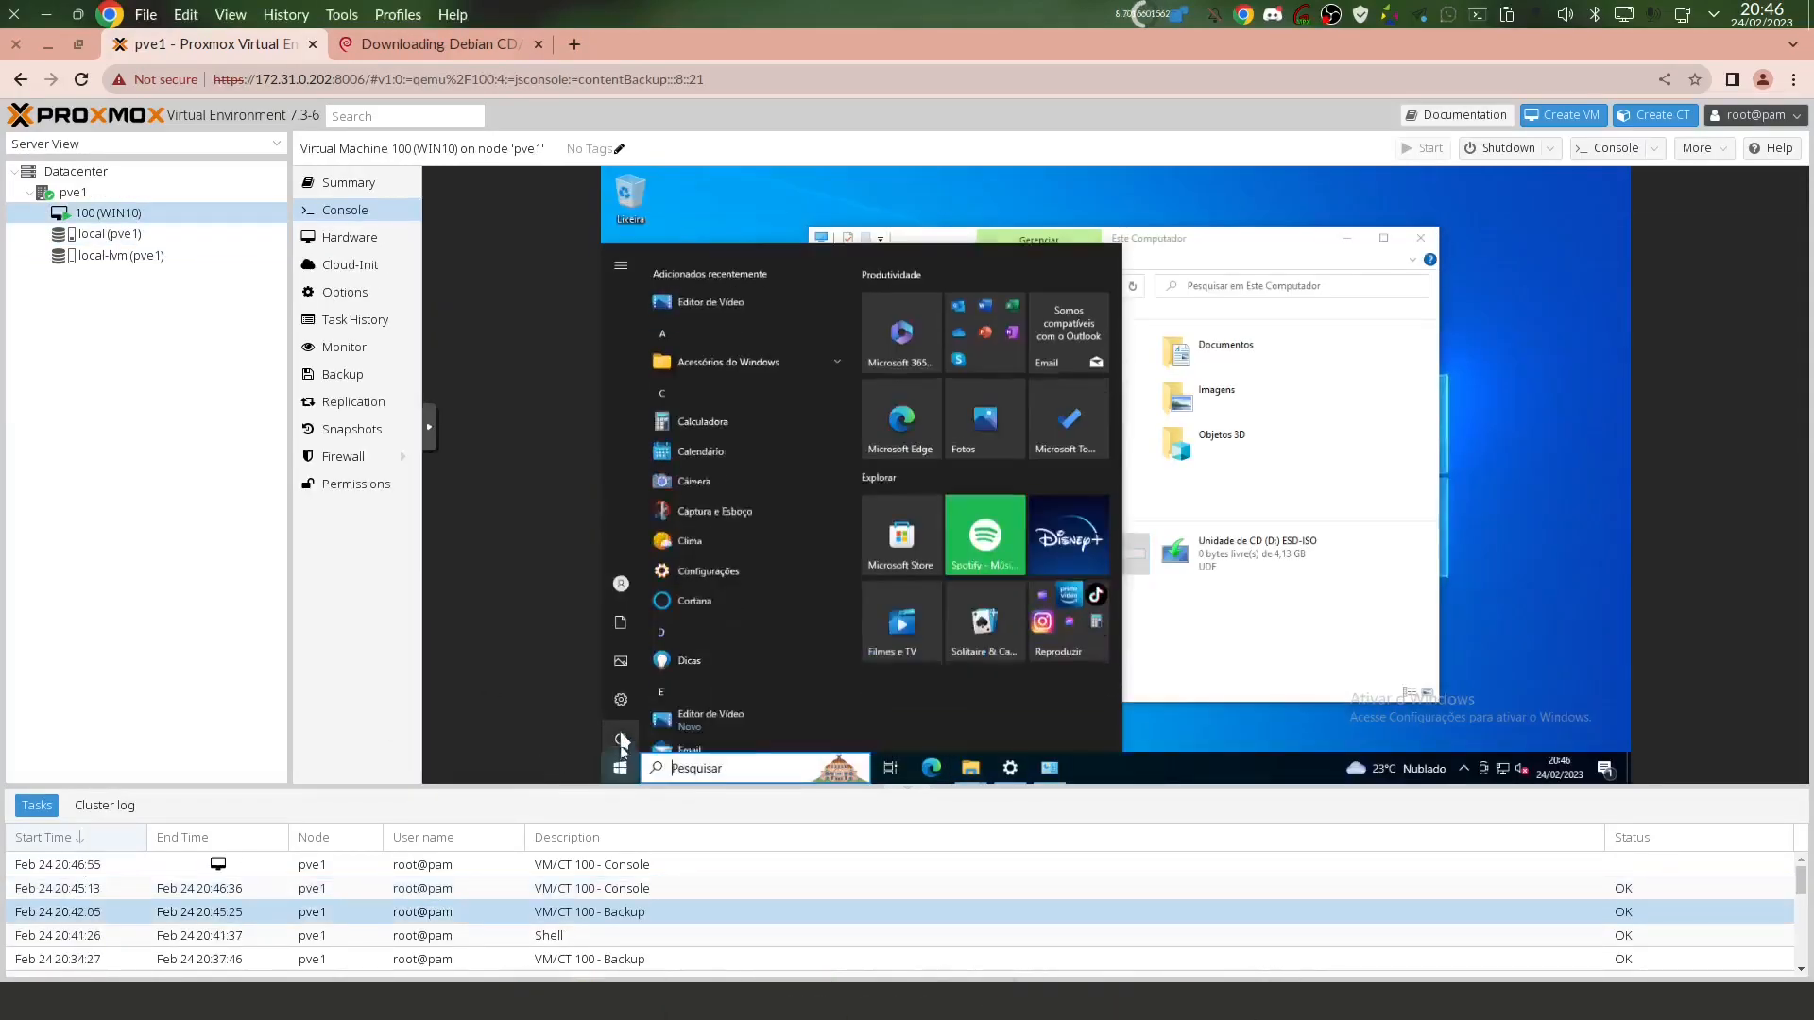
{"action": "left_click", "coordinate": [621, 733]}
{"action": "left_click", "coordinate": [672, 661]}
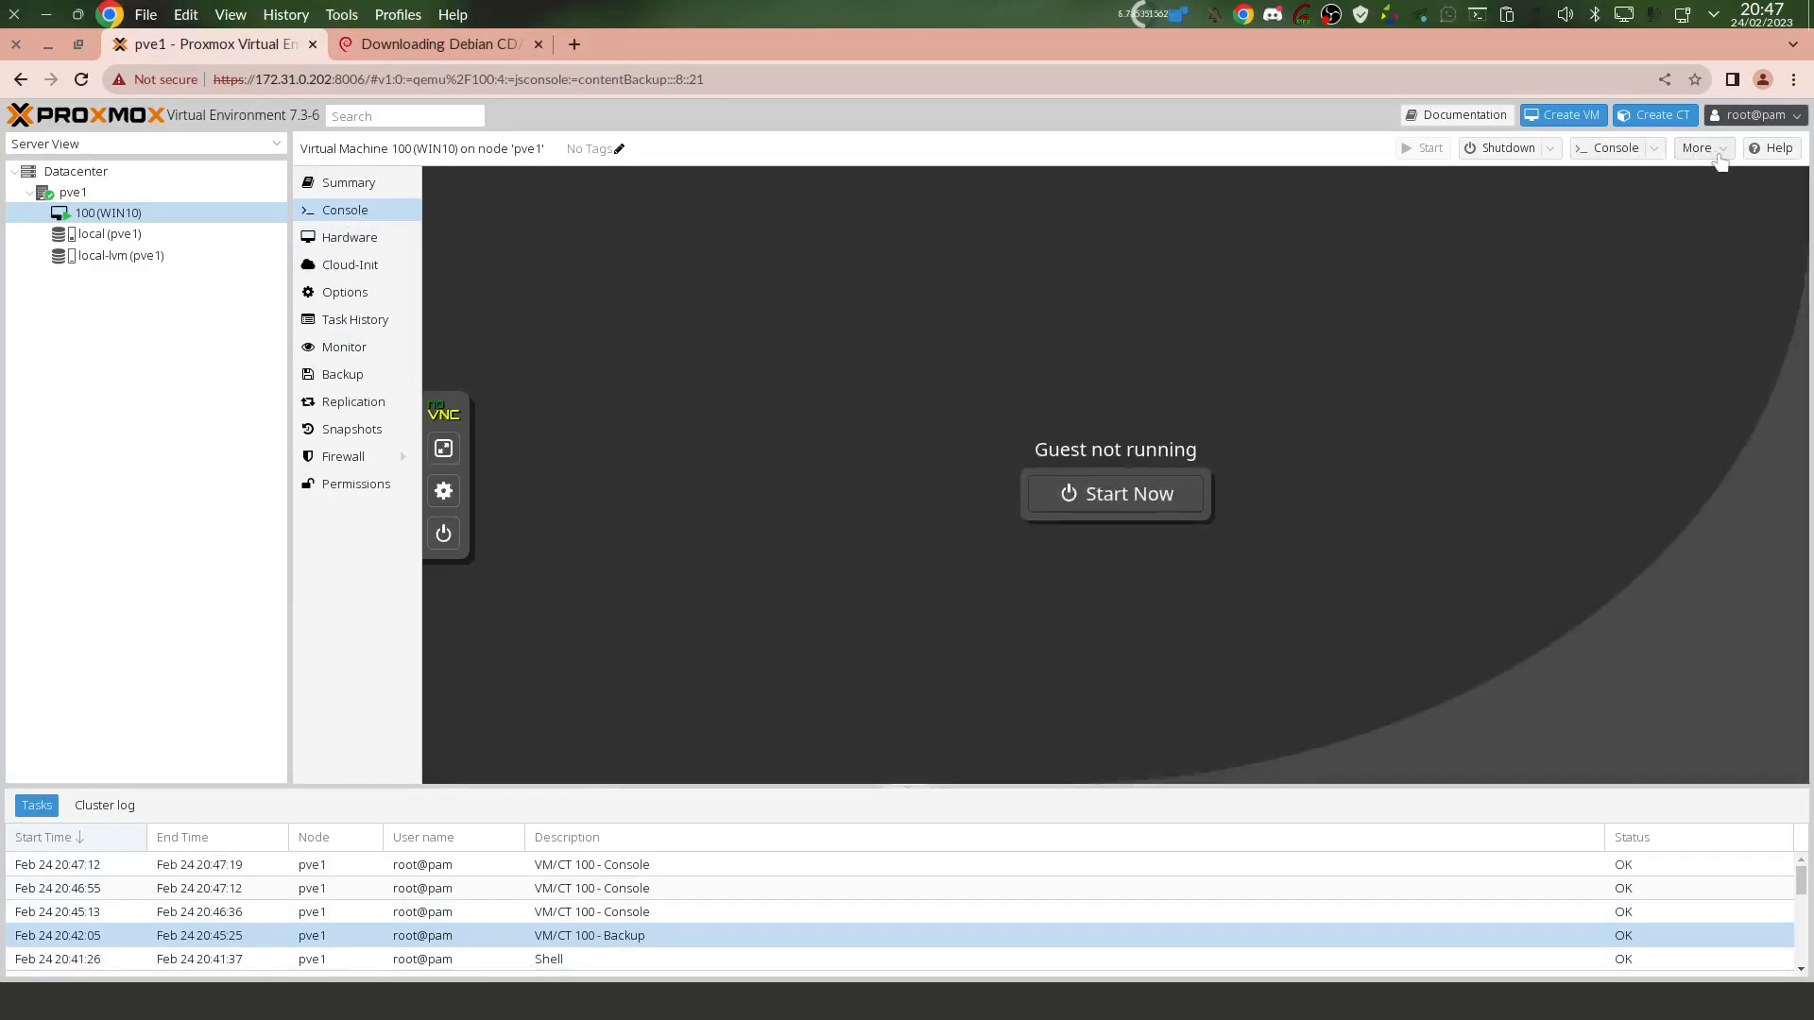
Remove VM 100, confirming with ID 100 and enabling both purging from job configurations and destroying unreferenced disks owned by the guest.
{"action": "left_click_drag", "start_coordinate": [1740, 172], "coordinate": [1672, 153]}
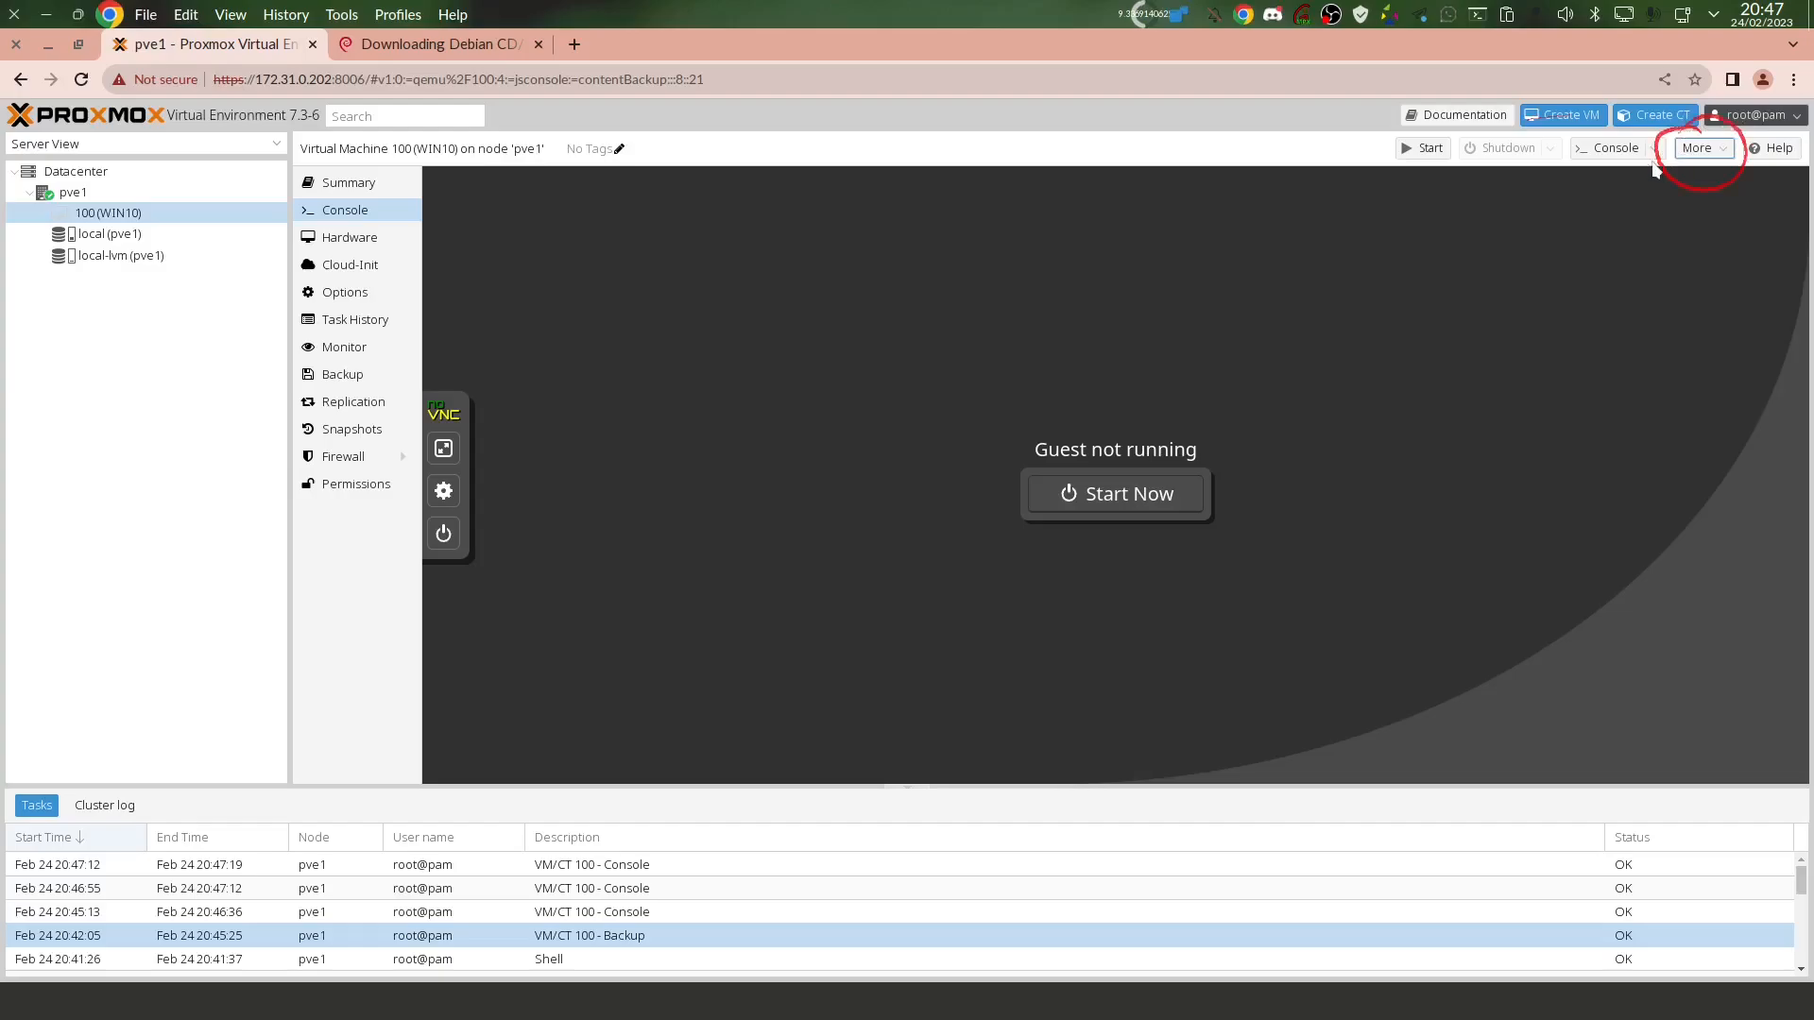
{"action": "left_click", "coordinate": [1697, 148]}
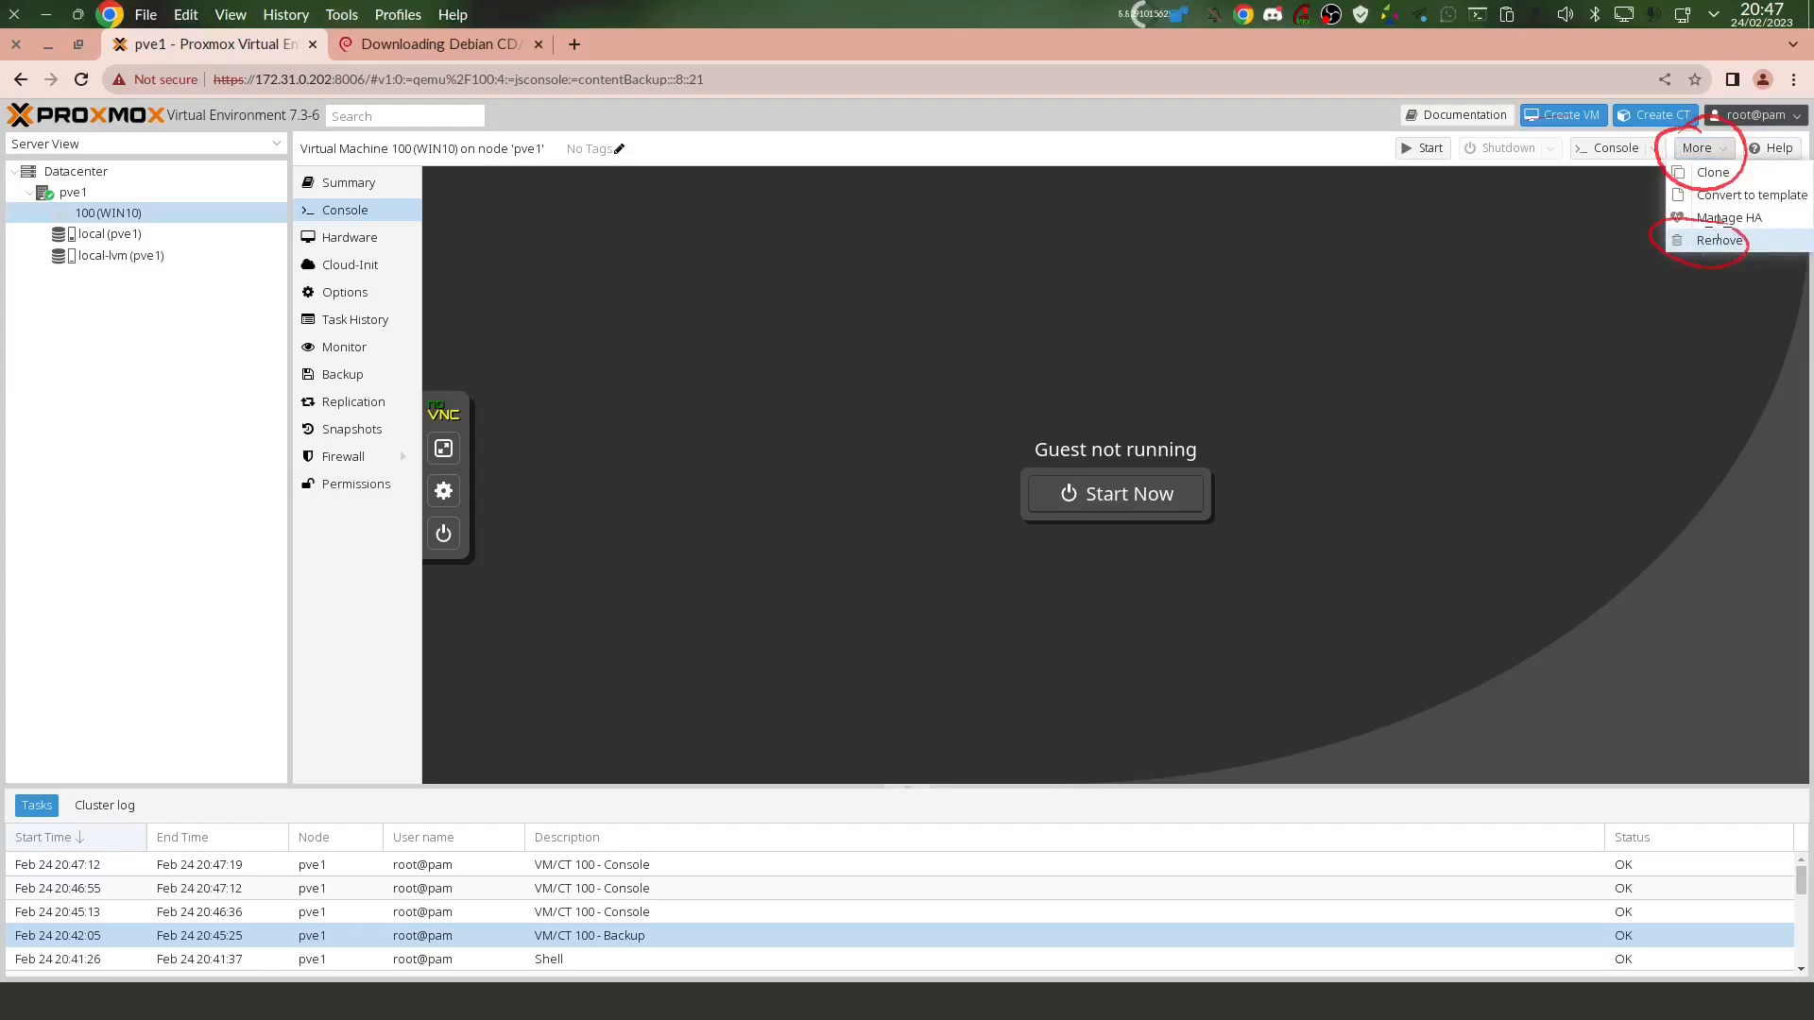
{"action": "left_click", "coordinate": [1721, 241]}
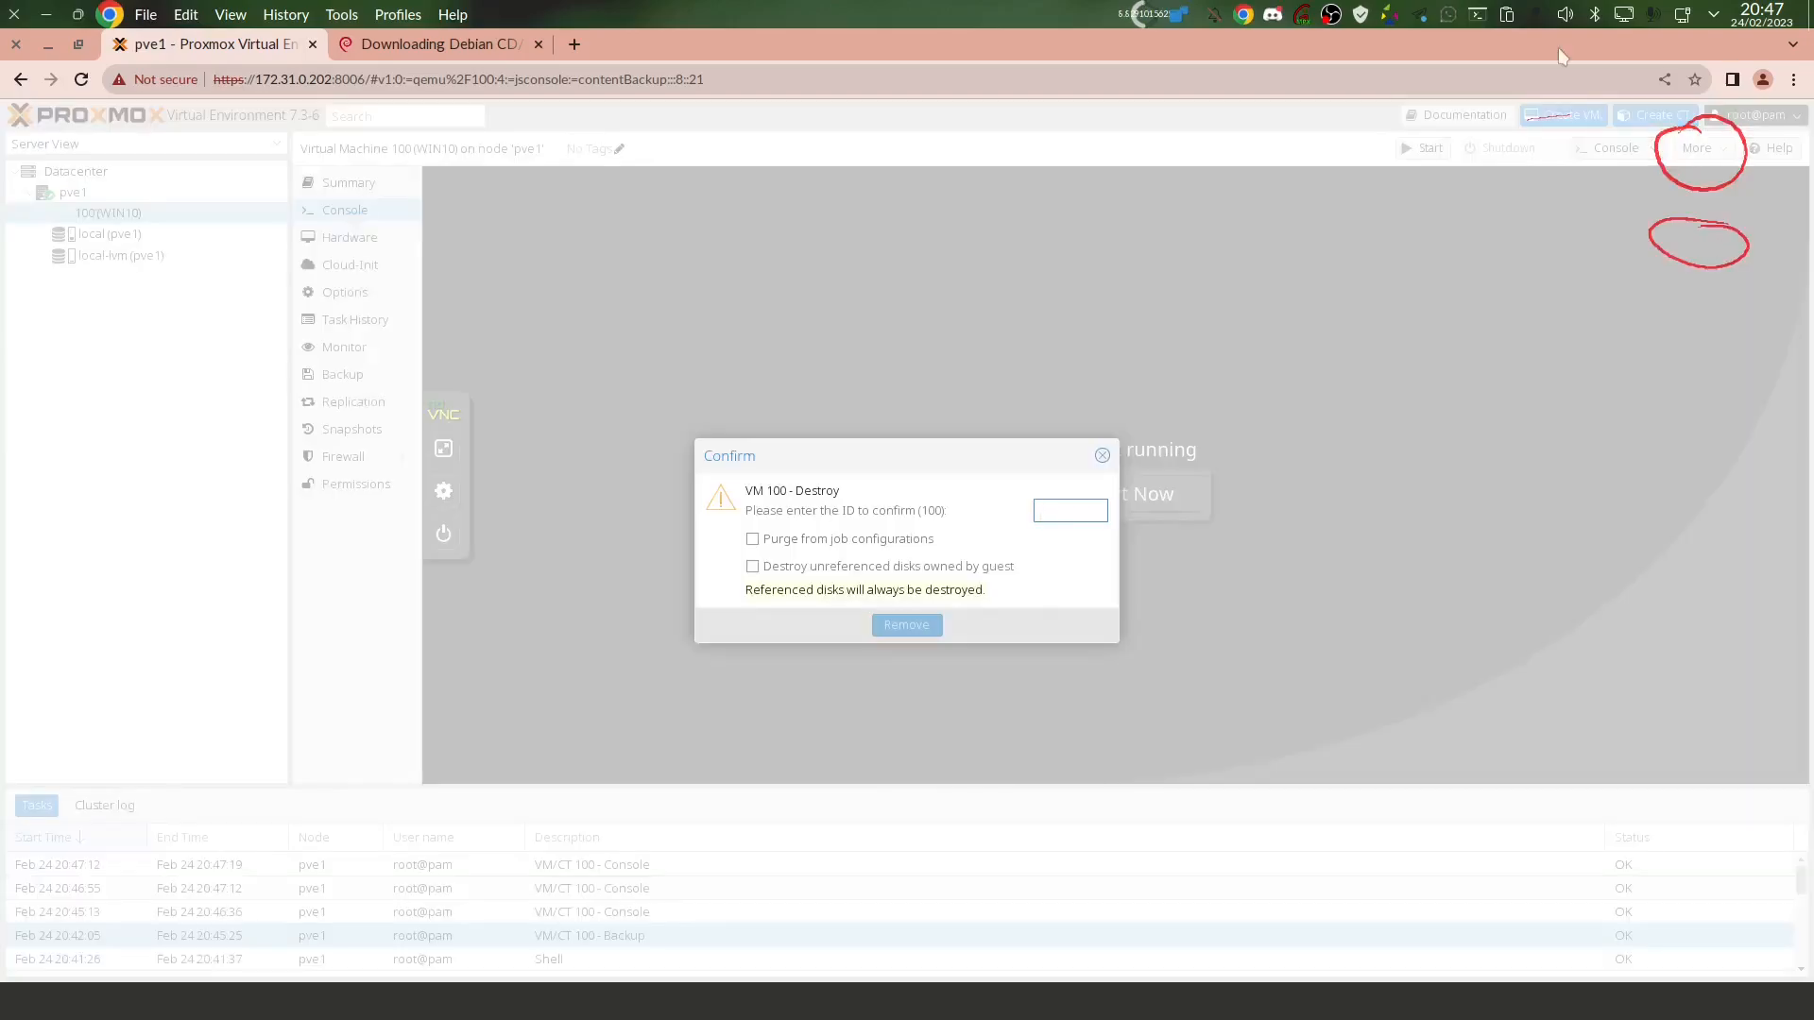
{"action": "left_click", "coordinate": [755, 543]}
{"action": "left_click", "coordinate": [755, 544]}
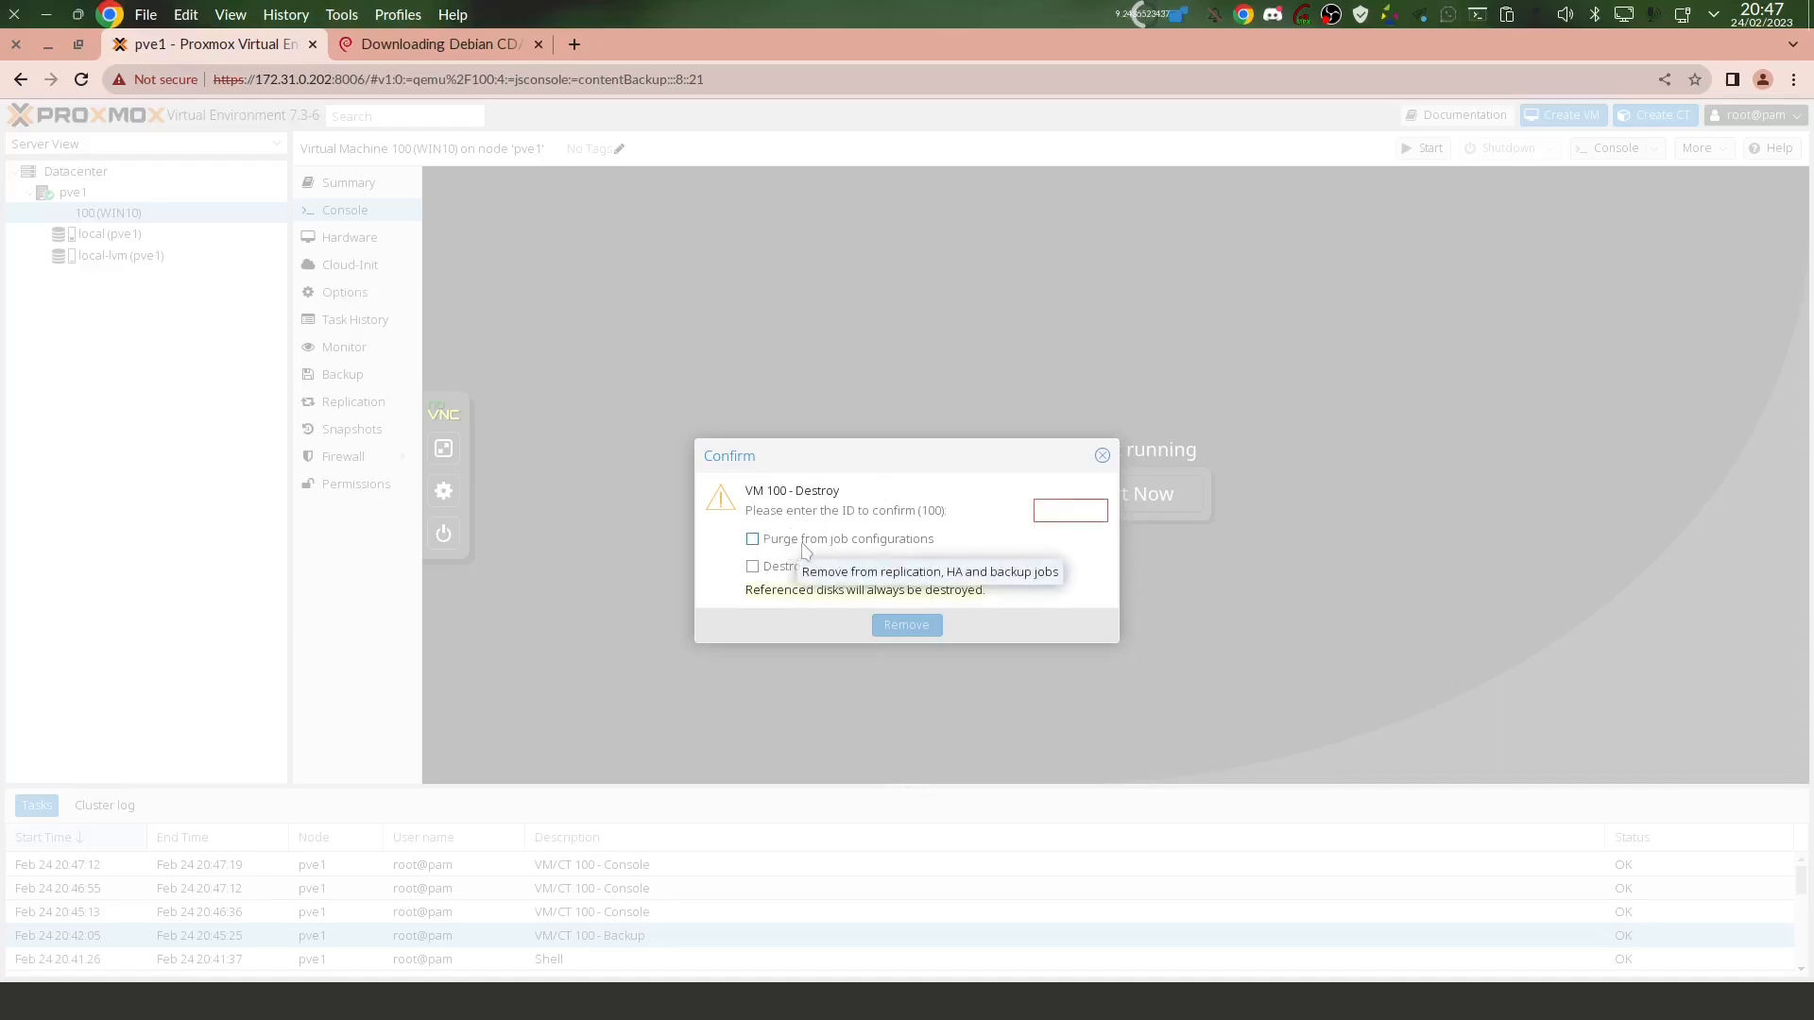
{"action": "left_click_drag", "start_coordinate": [929, 541], "coordinate": [779, 549]}
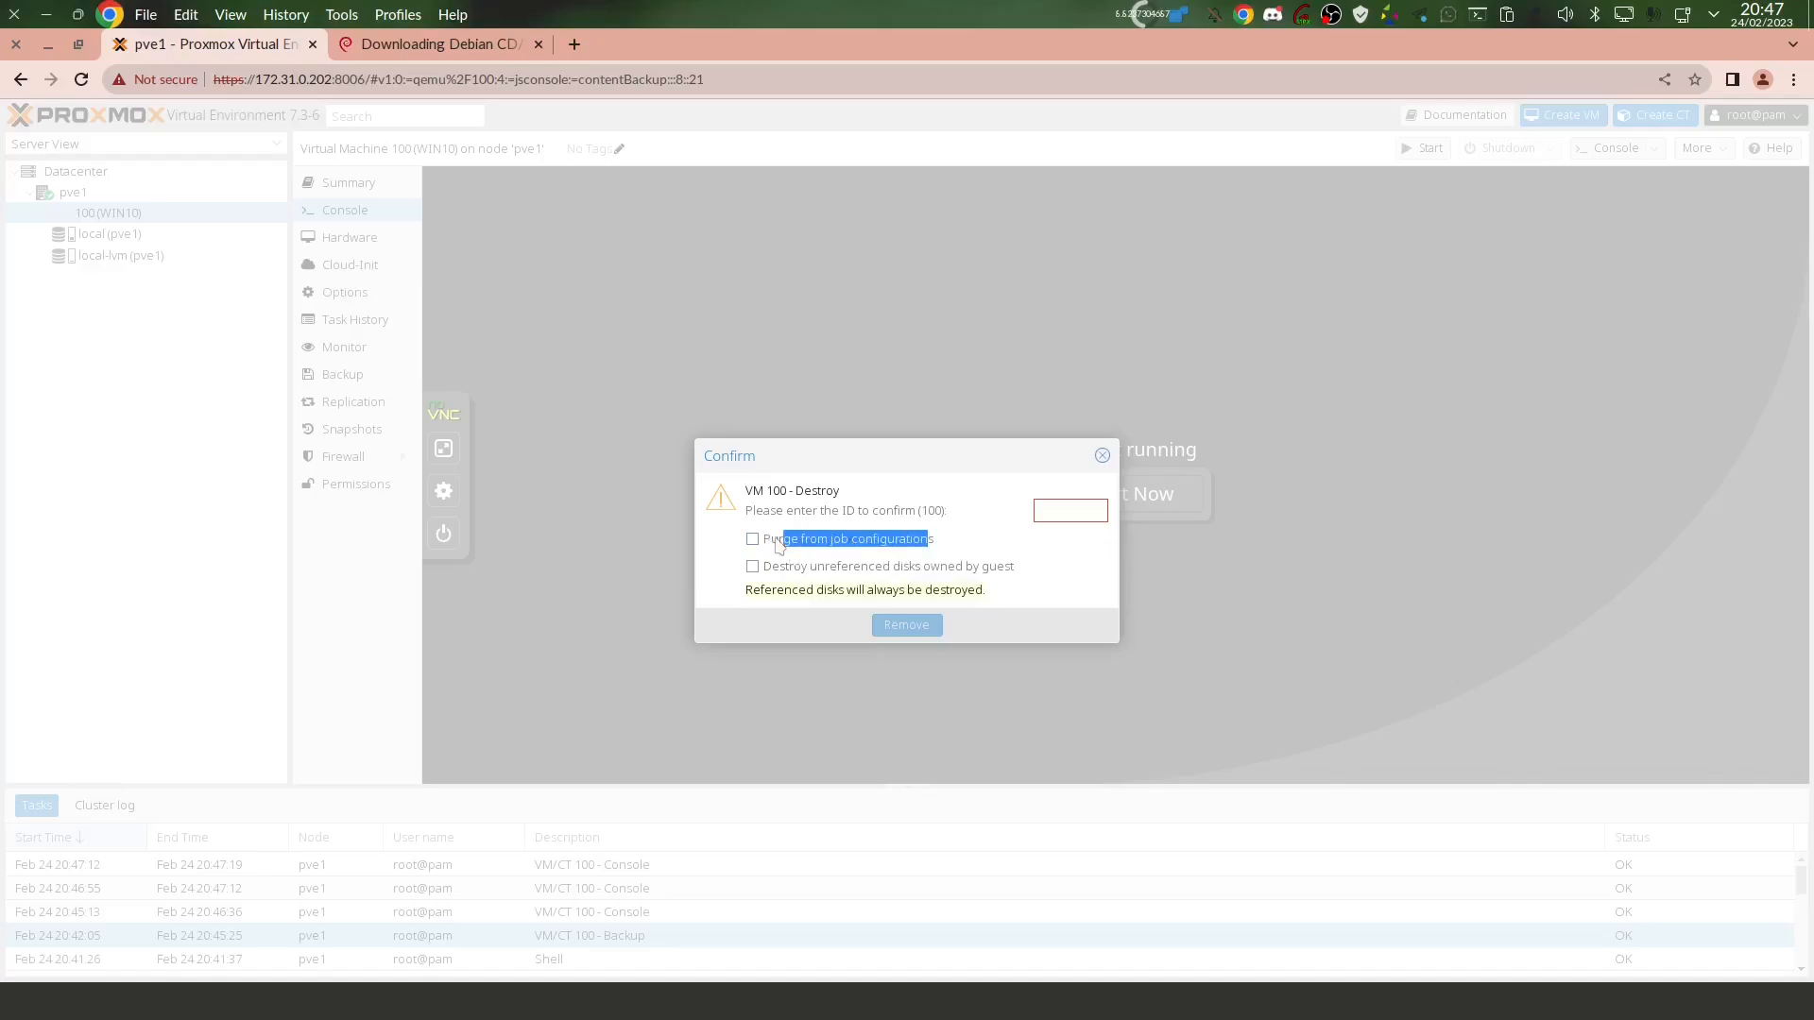
{"action": "left_click", "coordinate": [753, 539]}
{"action": "left_click_drag", "start_coordinate": [1013, 567], "coordinate": [771, 569]}
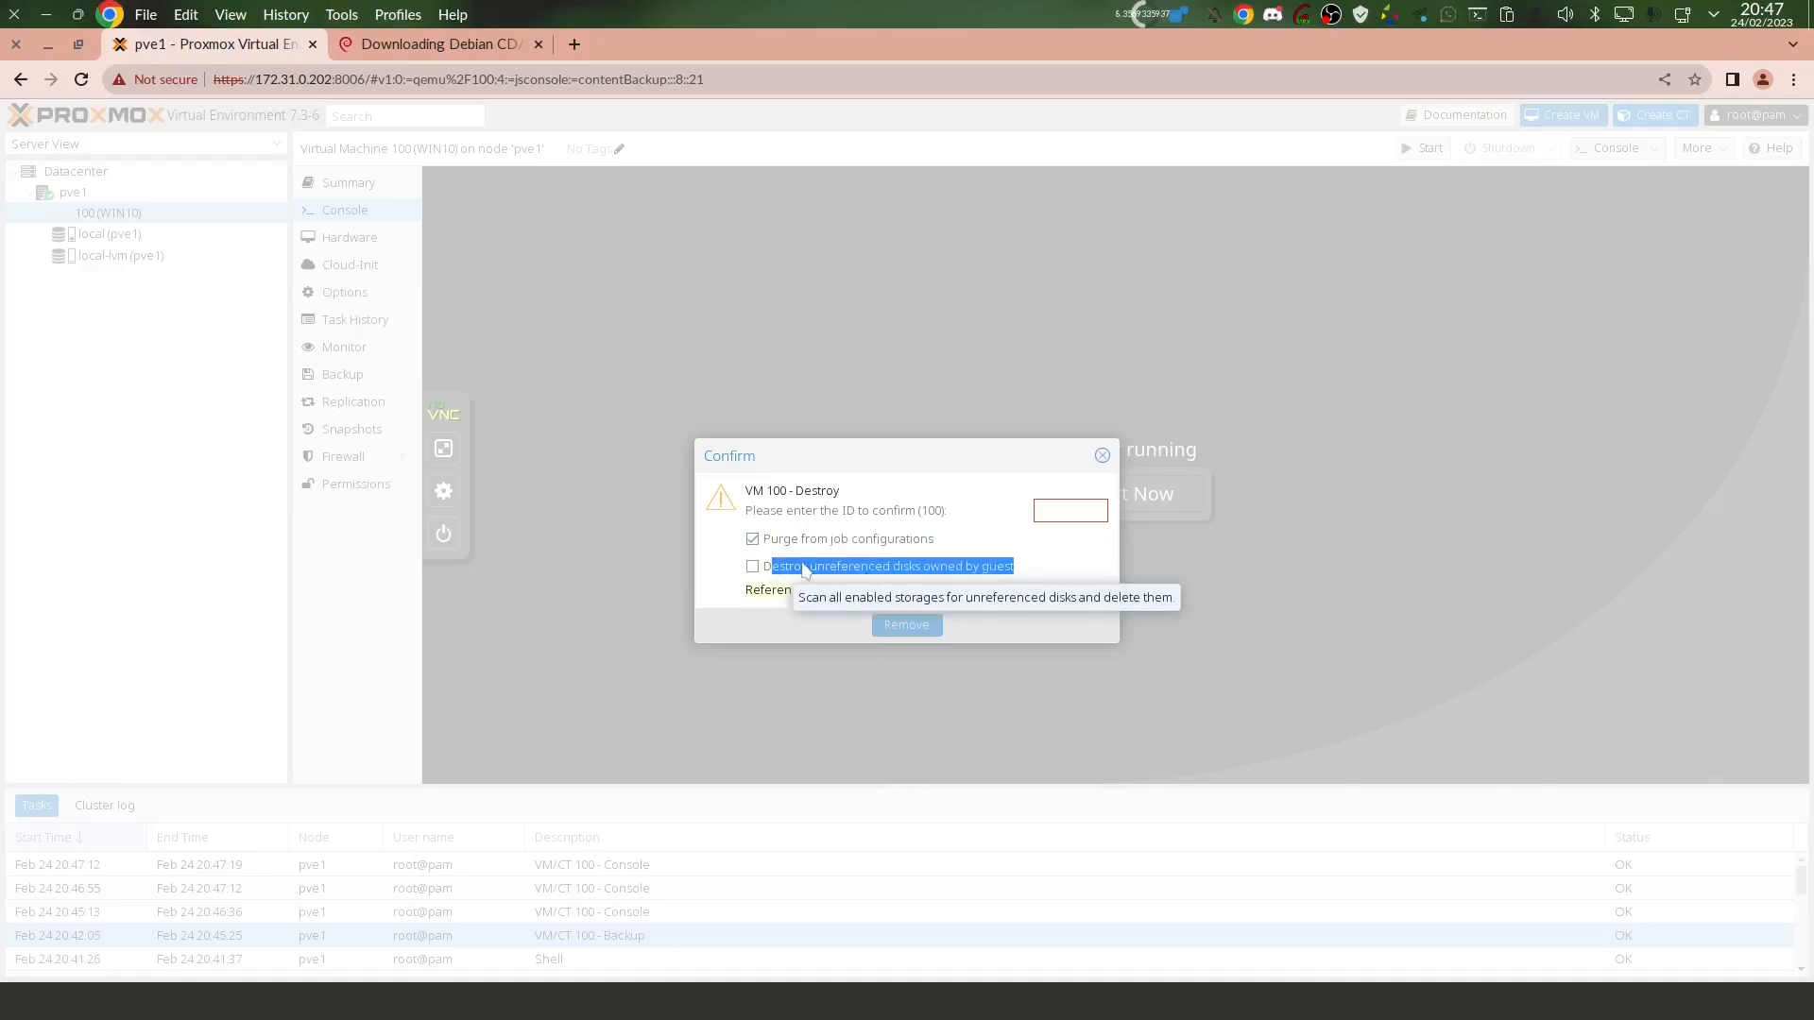
{"action": "left_click", "coordinate": [753, 570]}
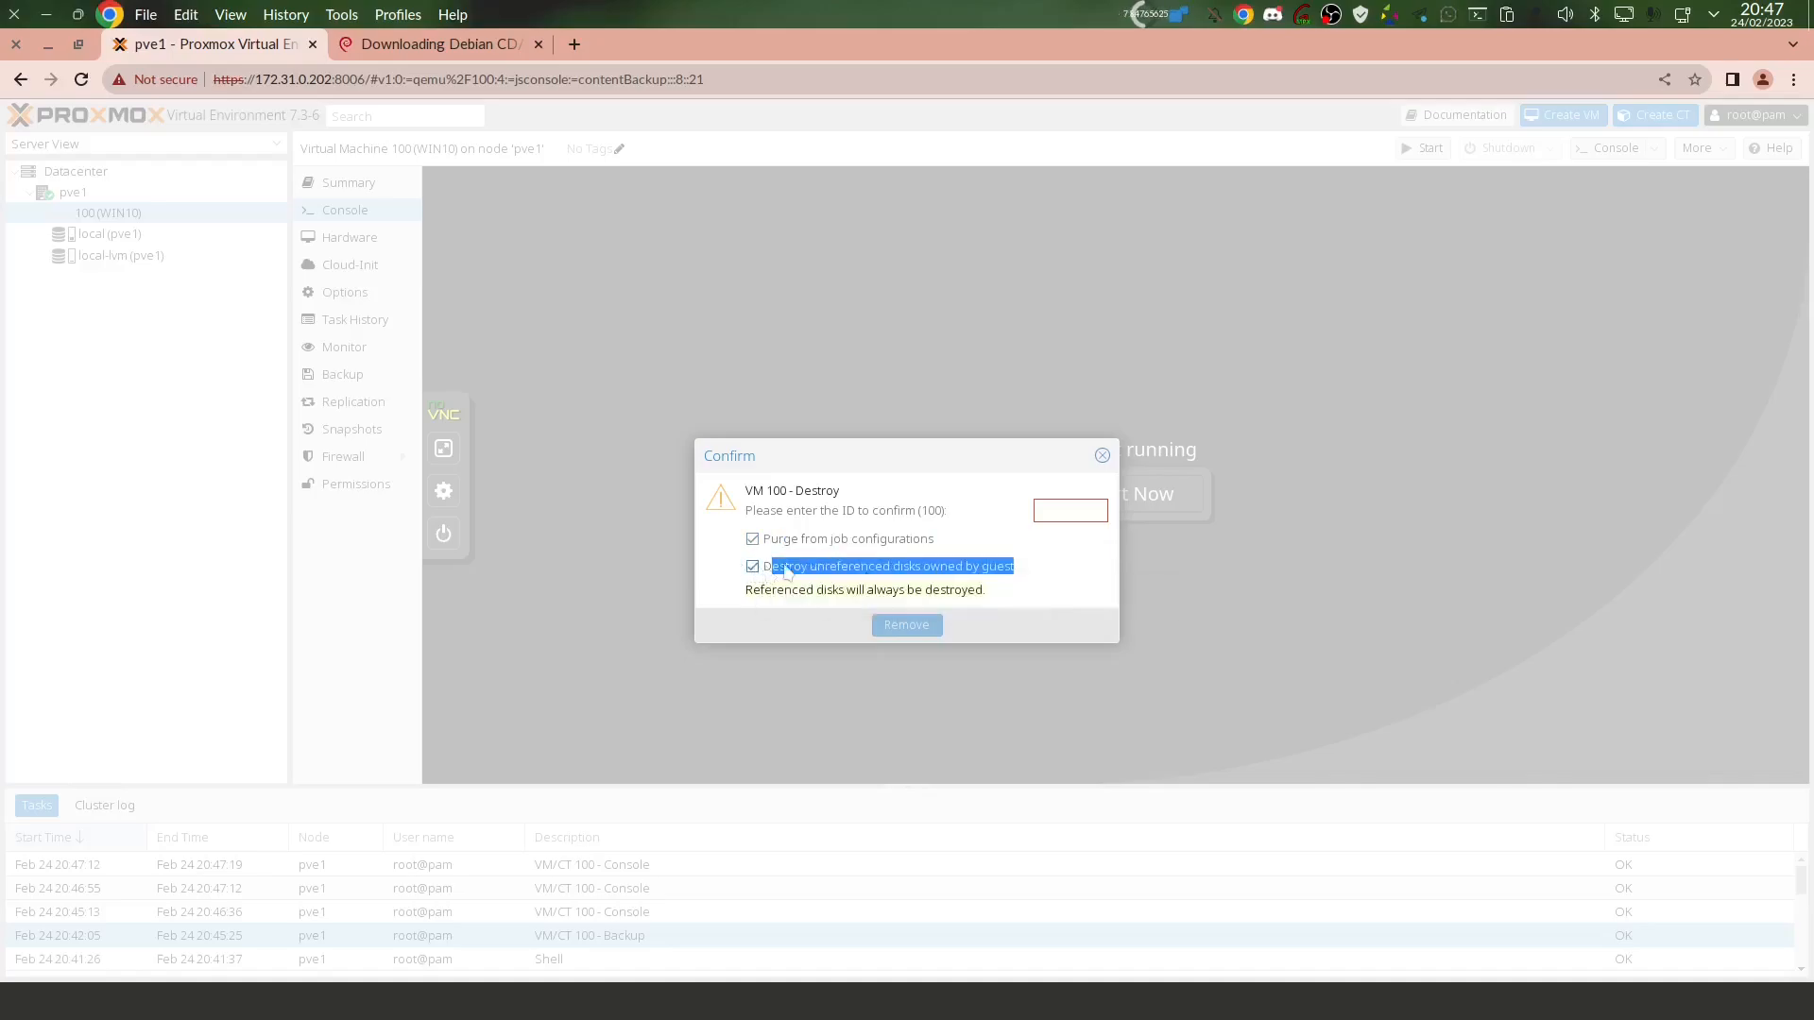
{"action": "left_click", "coordinate": [1069, 510]}
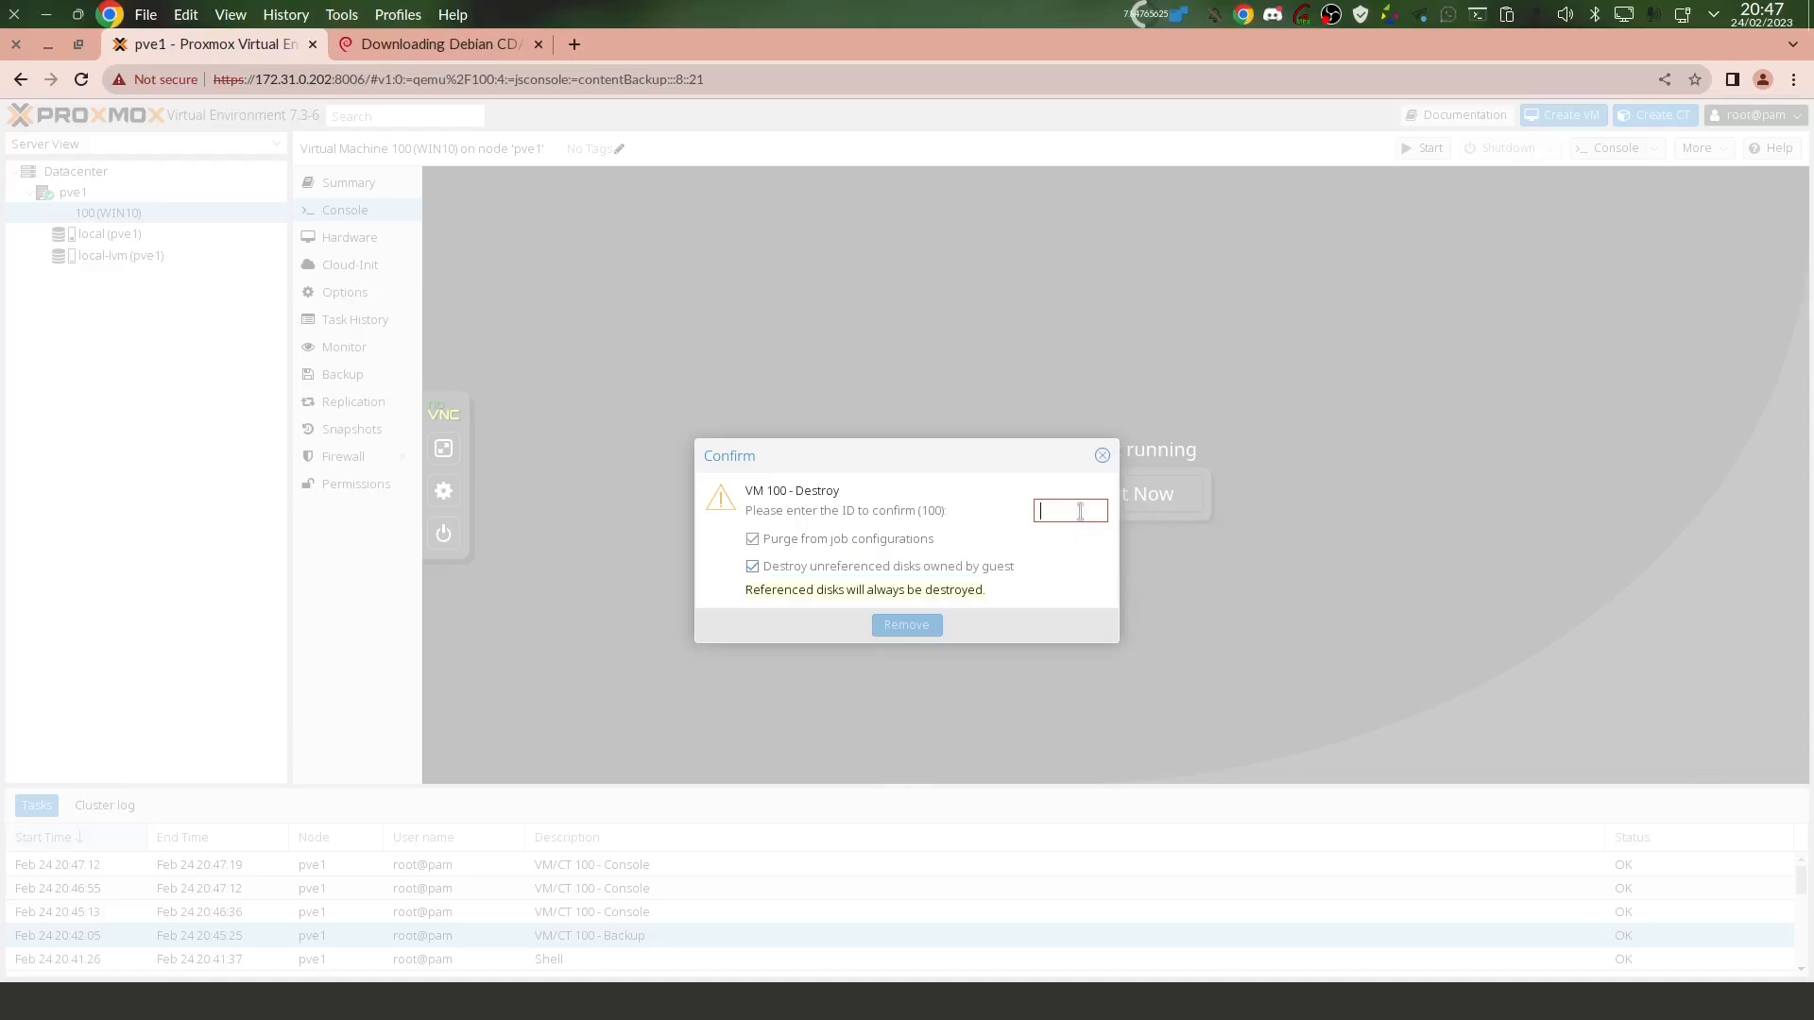
{"action": "type", "text": "100"}
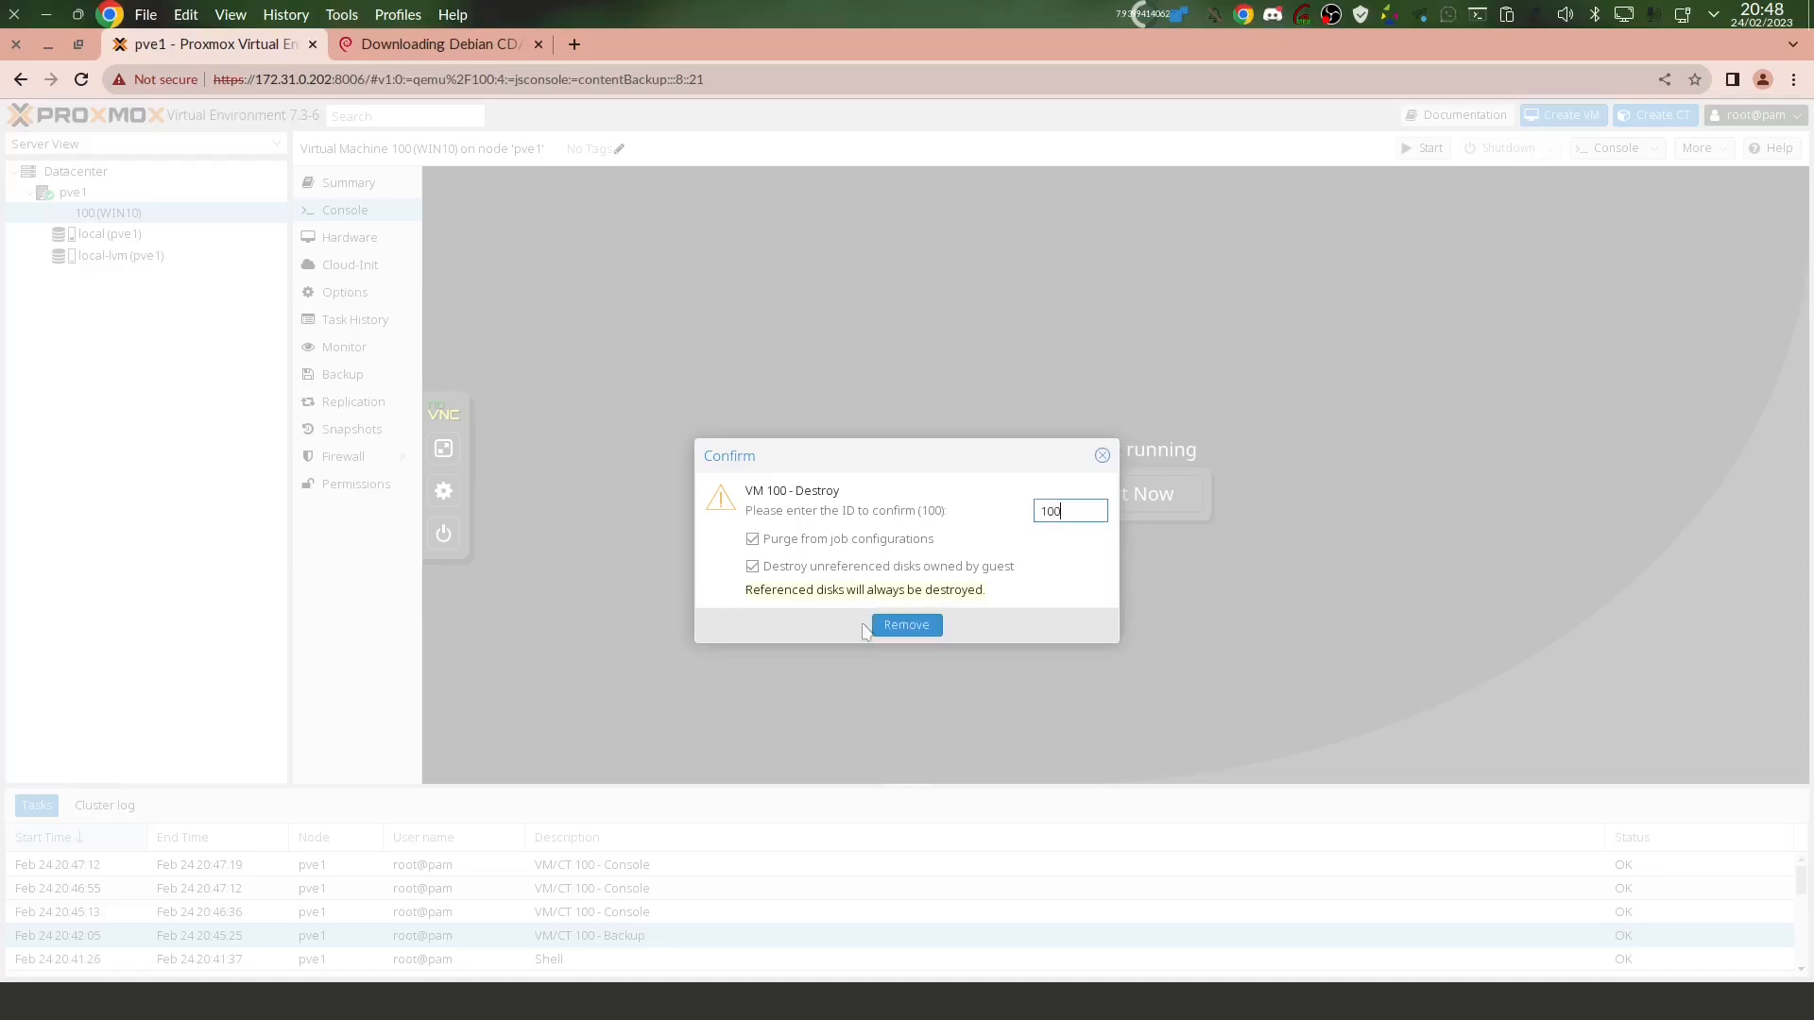
{"action": "left_click", "coordinate": [905, 626]}
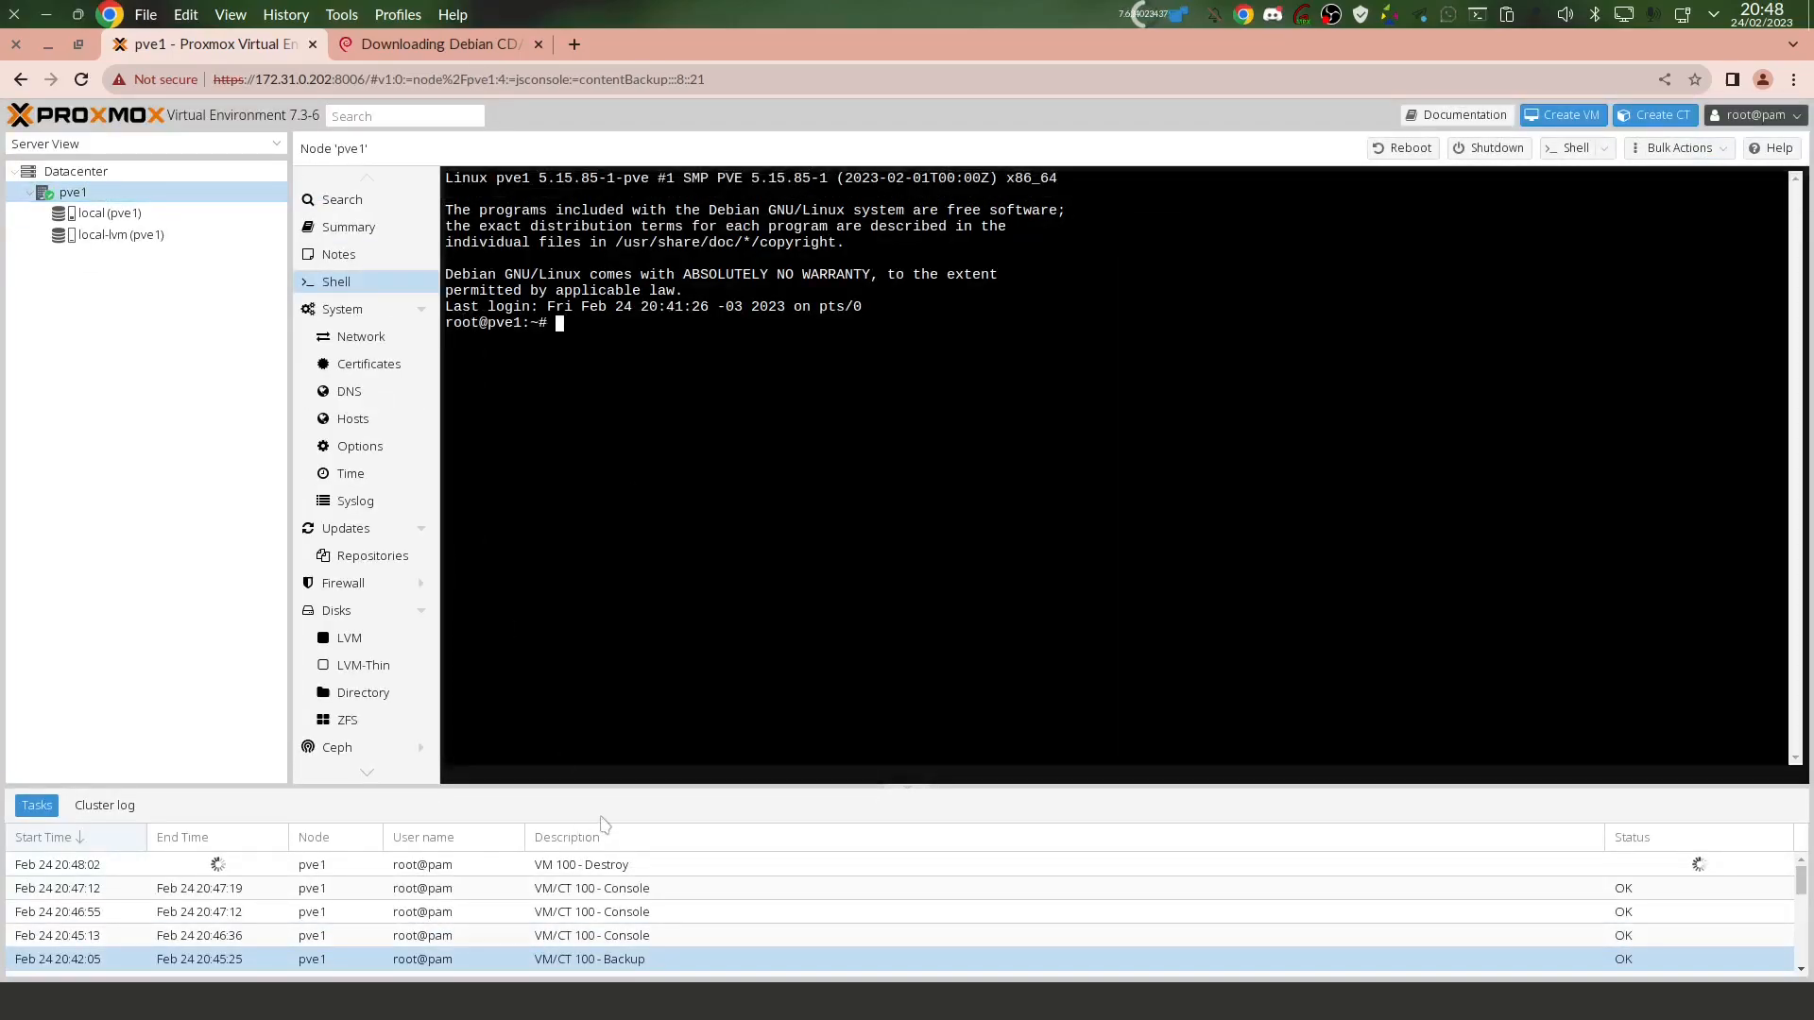
Restore vzdump-qemu-100-2023_02_24-20_42_06.vma.zst from the local storage as VM 100, keeping the backup's name, cores and memory.
{"action": "left_click", "coordinate": [90, 215]}
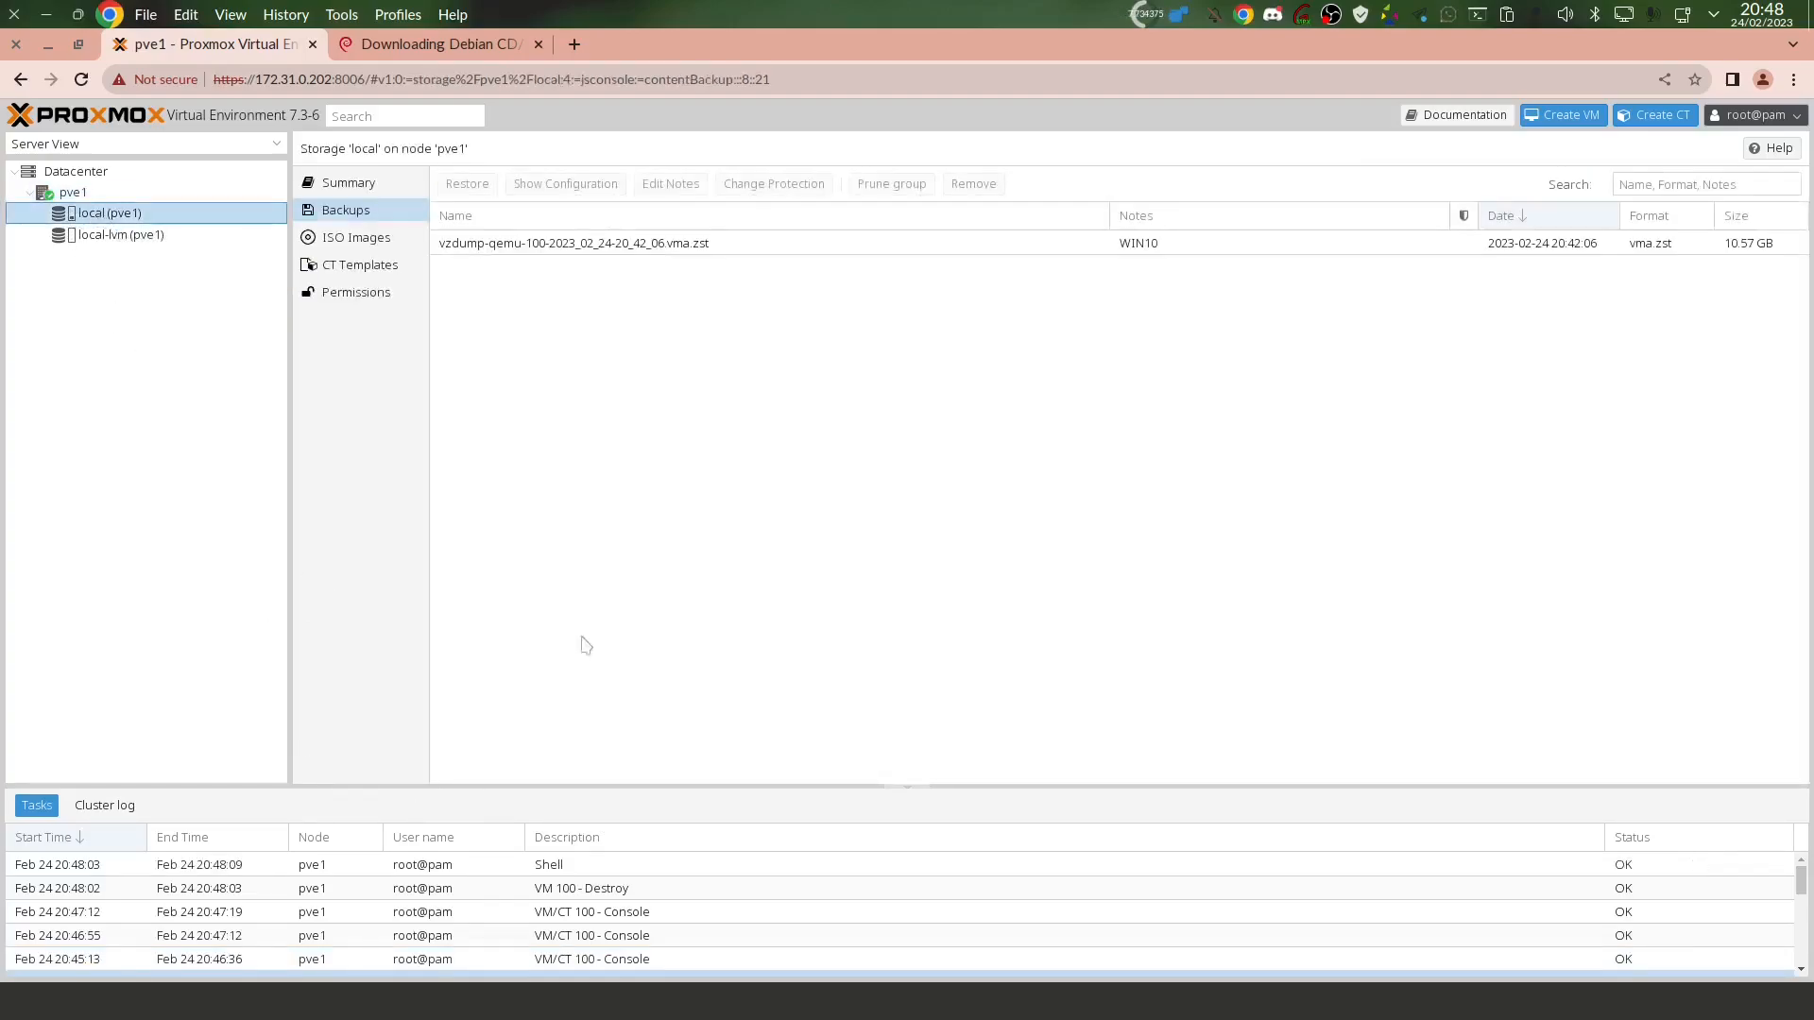
{"action": "left_click", "coordinate": [862, 243]}
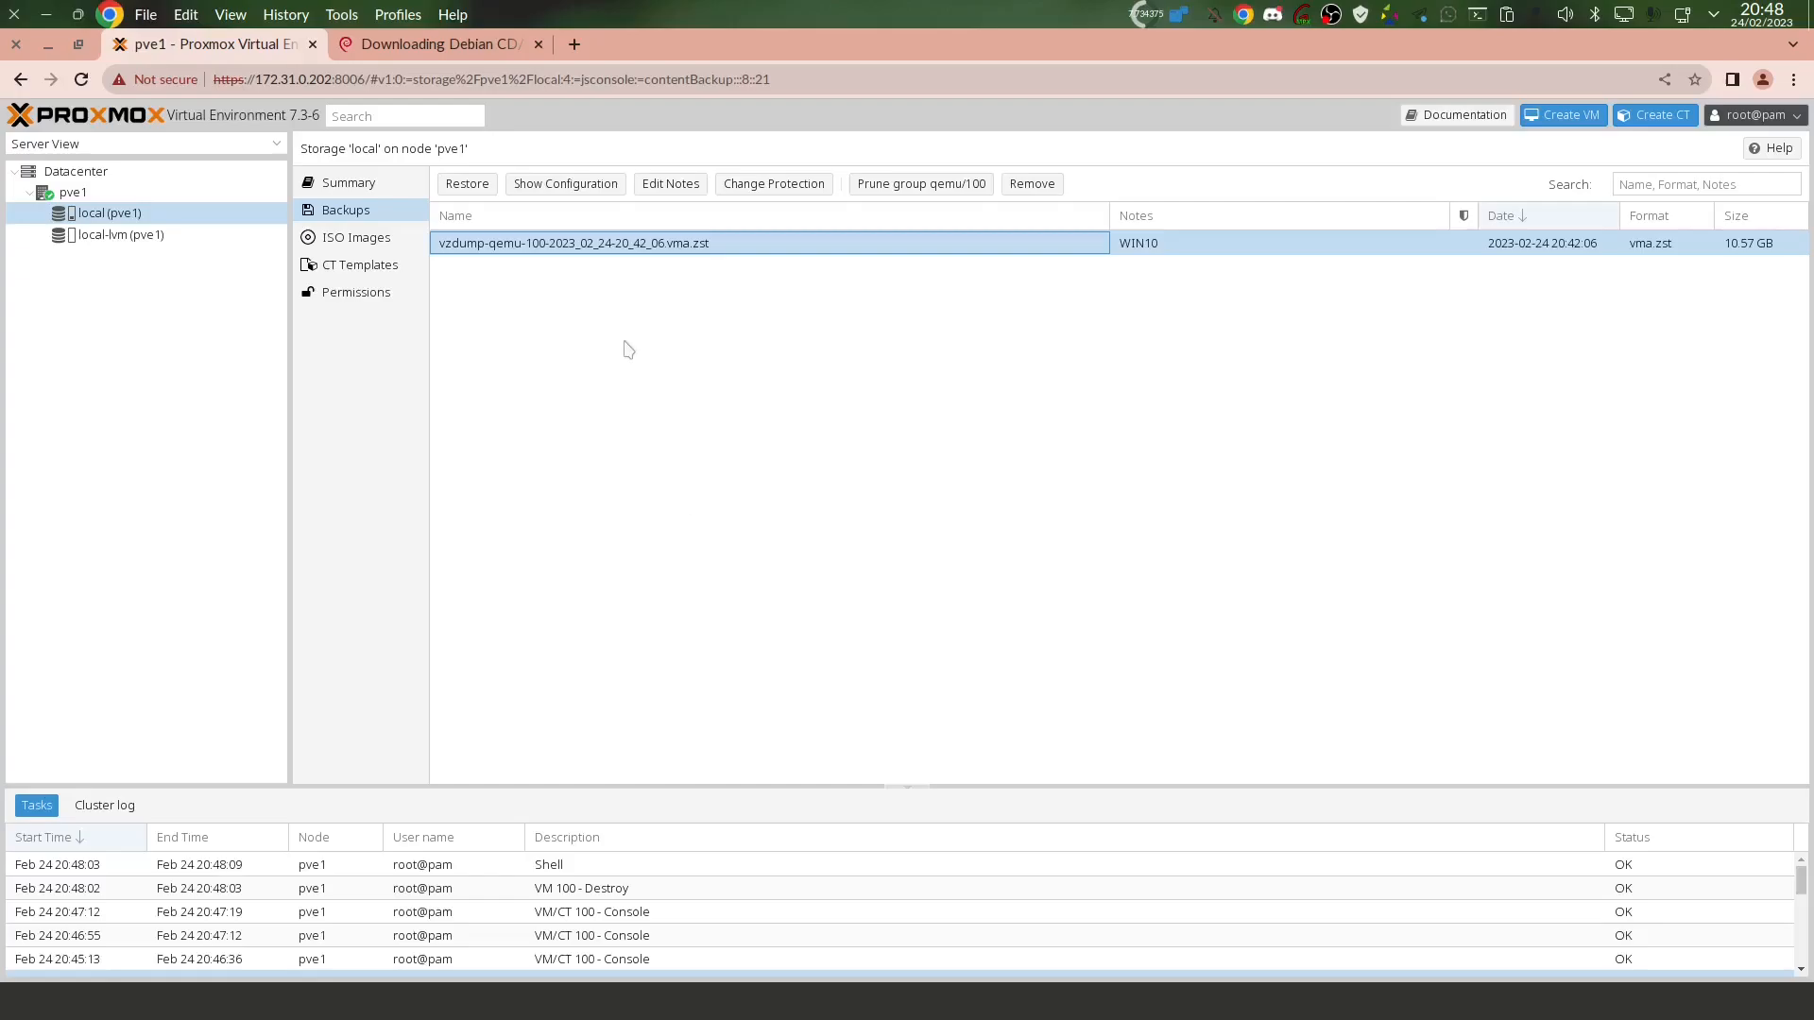
{"action": "left_click", "coordinate": [468, 183]}
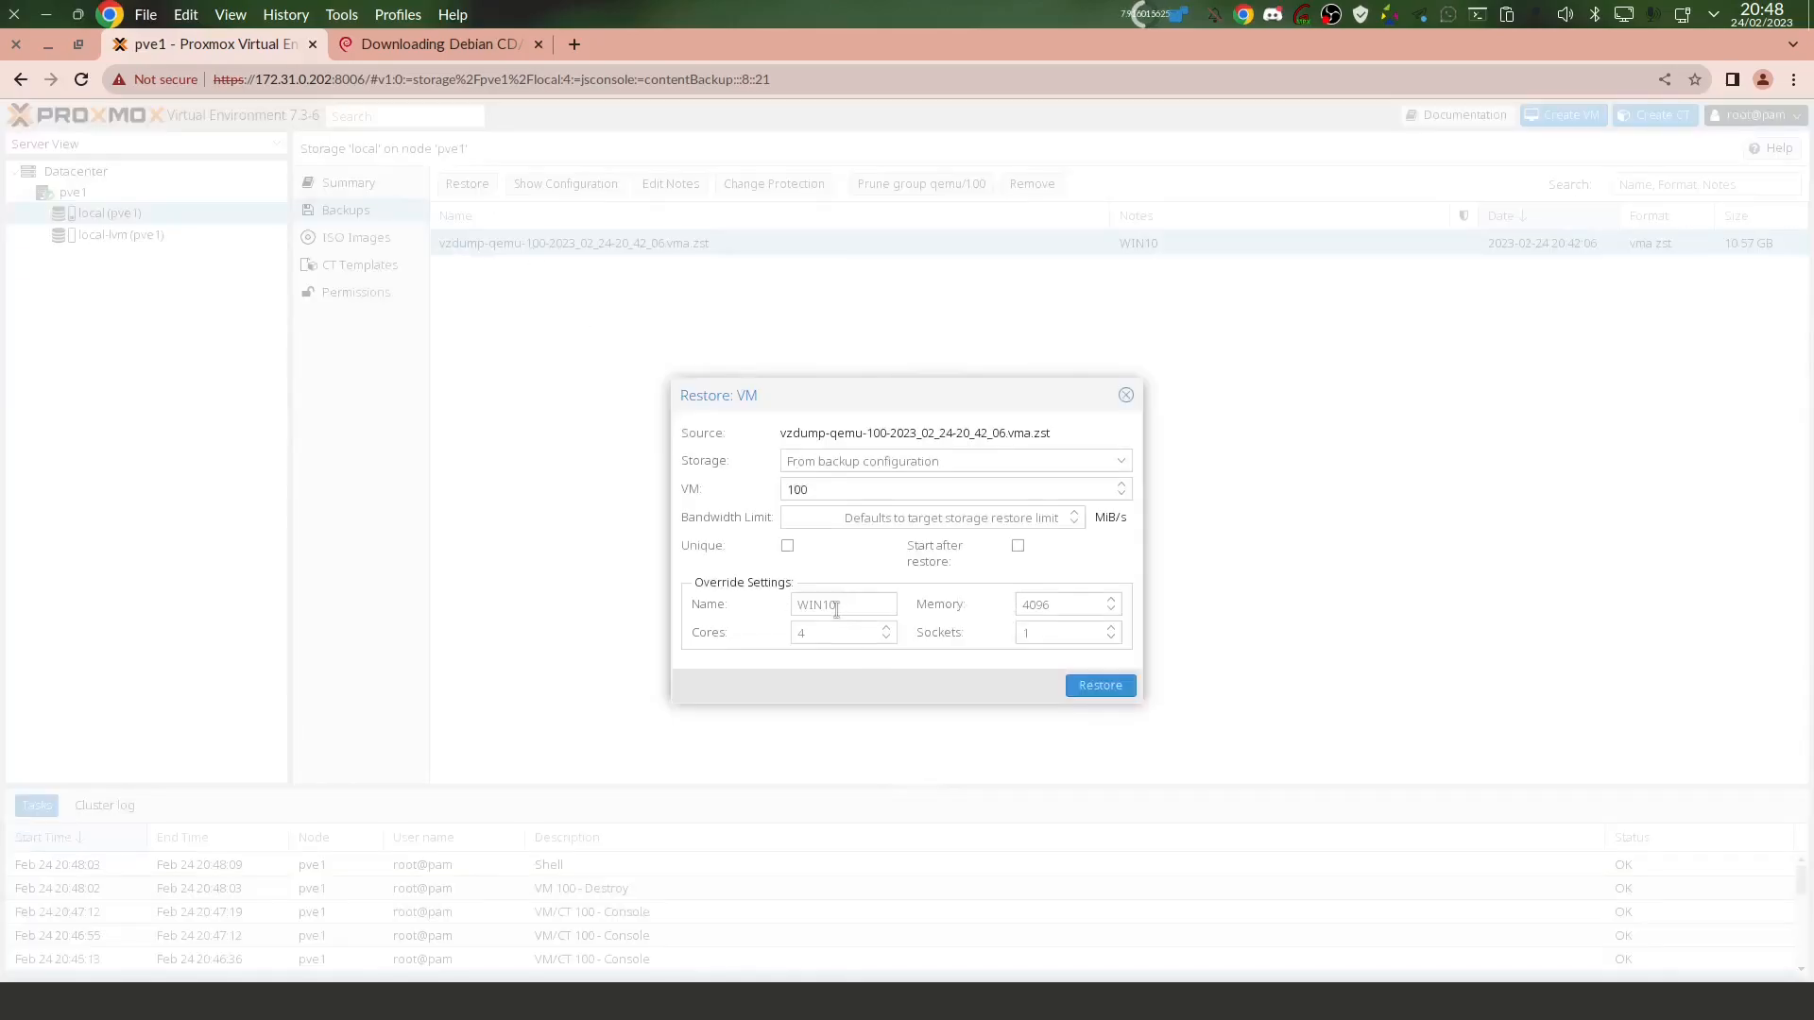
{"action": "left_click", "coordinate": [840, 604]}
{"action": "left_click", "coordinate": [856, 629]}
{"action": "left_click", "coordinate": [1064, 606]}
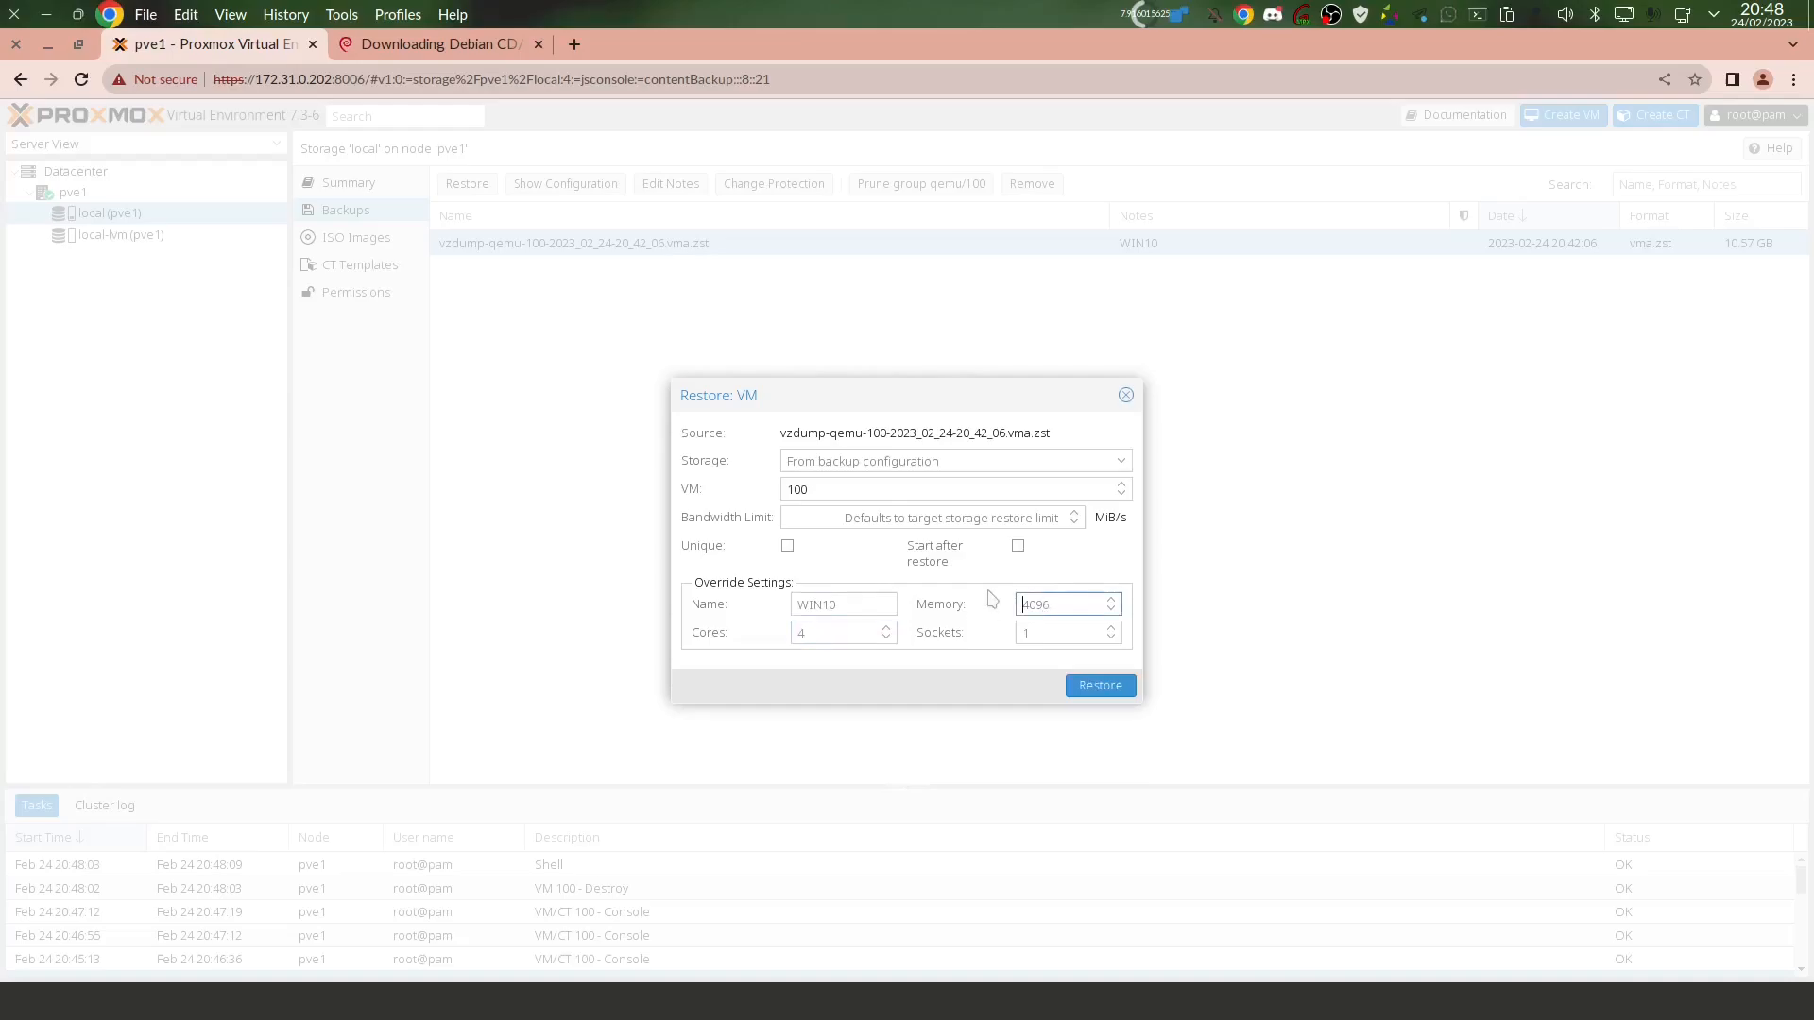
{"action": "left_click", "coordinate": [1097, 687]}
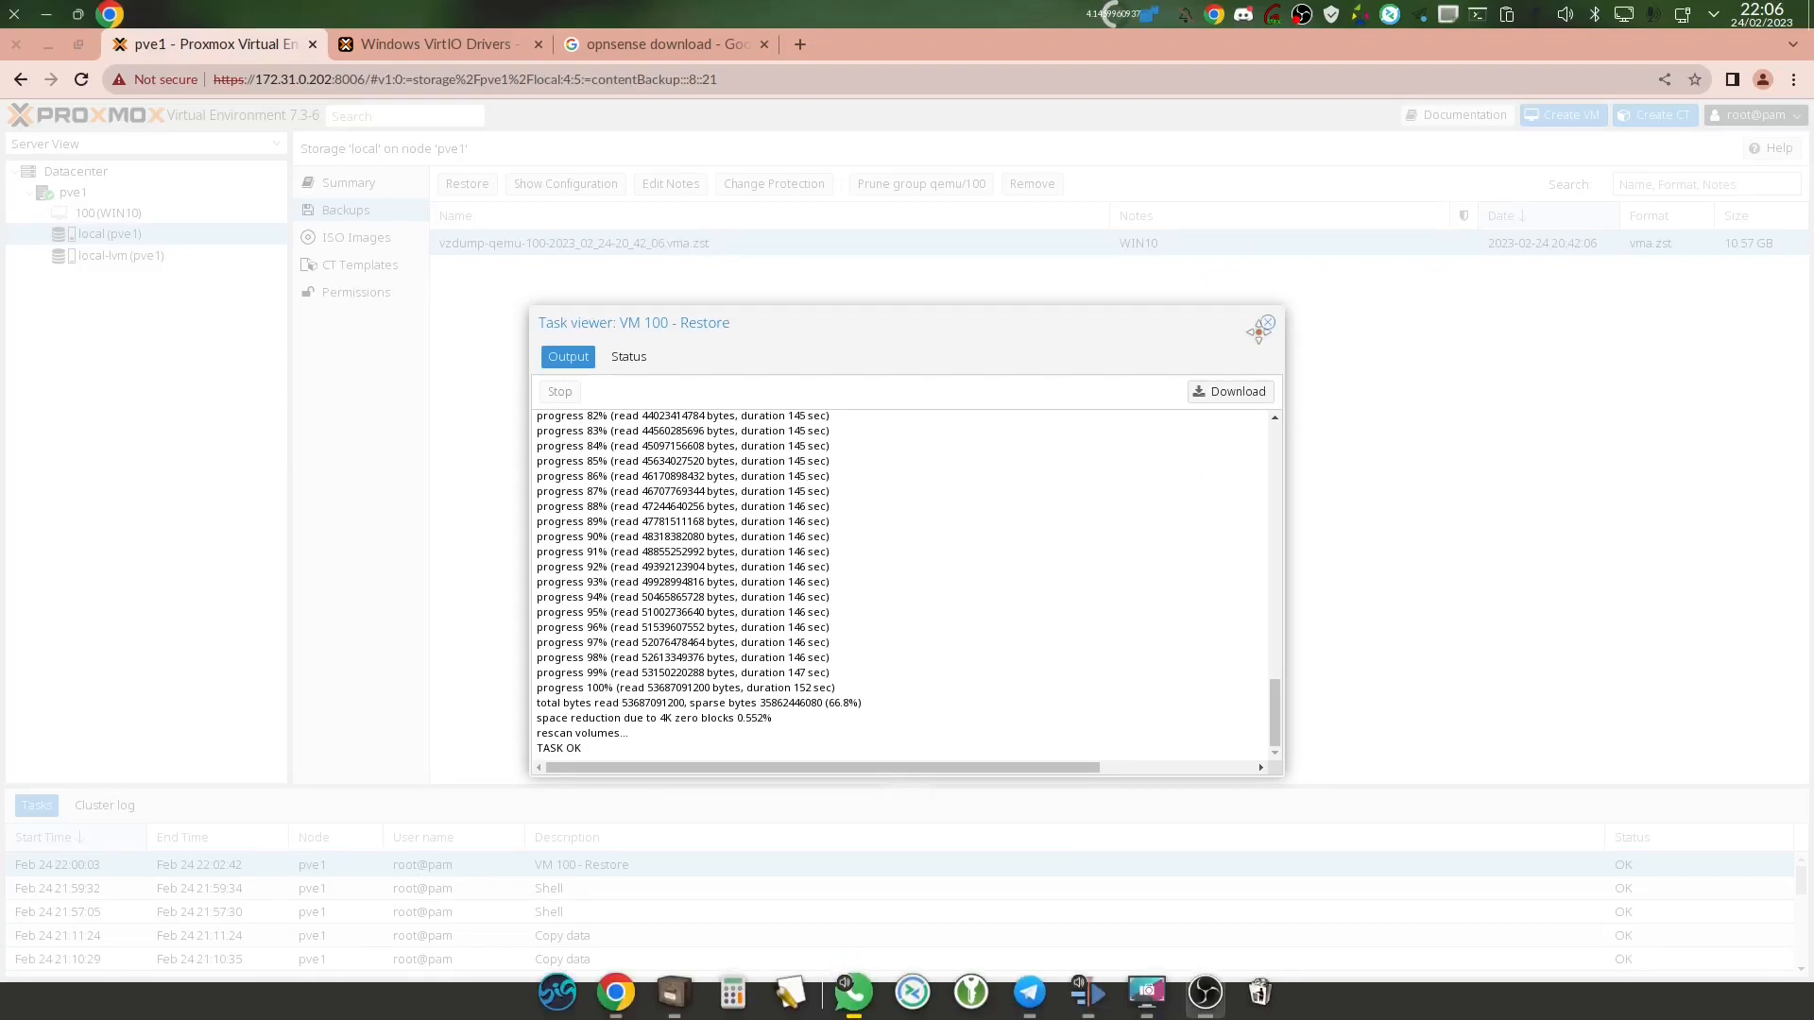
Close the restore task log, start the restored VM 100 (WIN10) and check its Windows desktop in the console.
{"action": "left_click", "coordinate": [1267, 323]}
{"action": "left_click", "coordinate": [213, 214]}
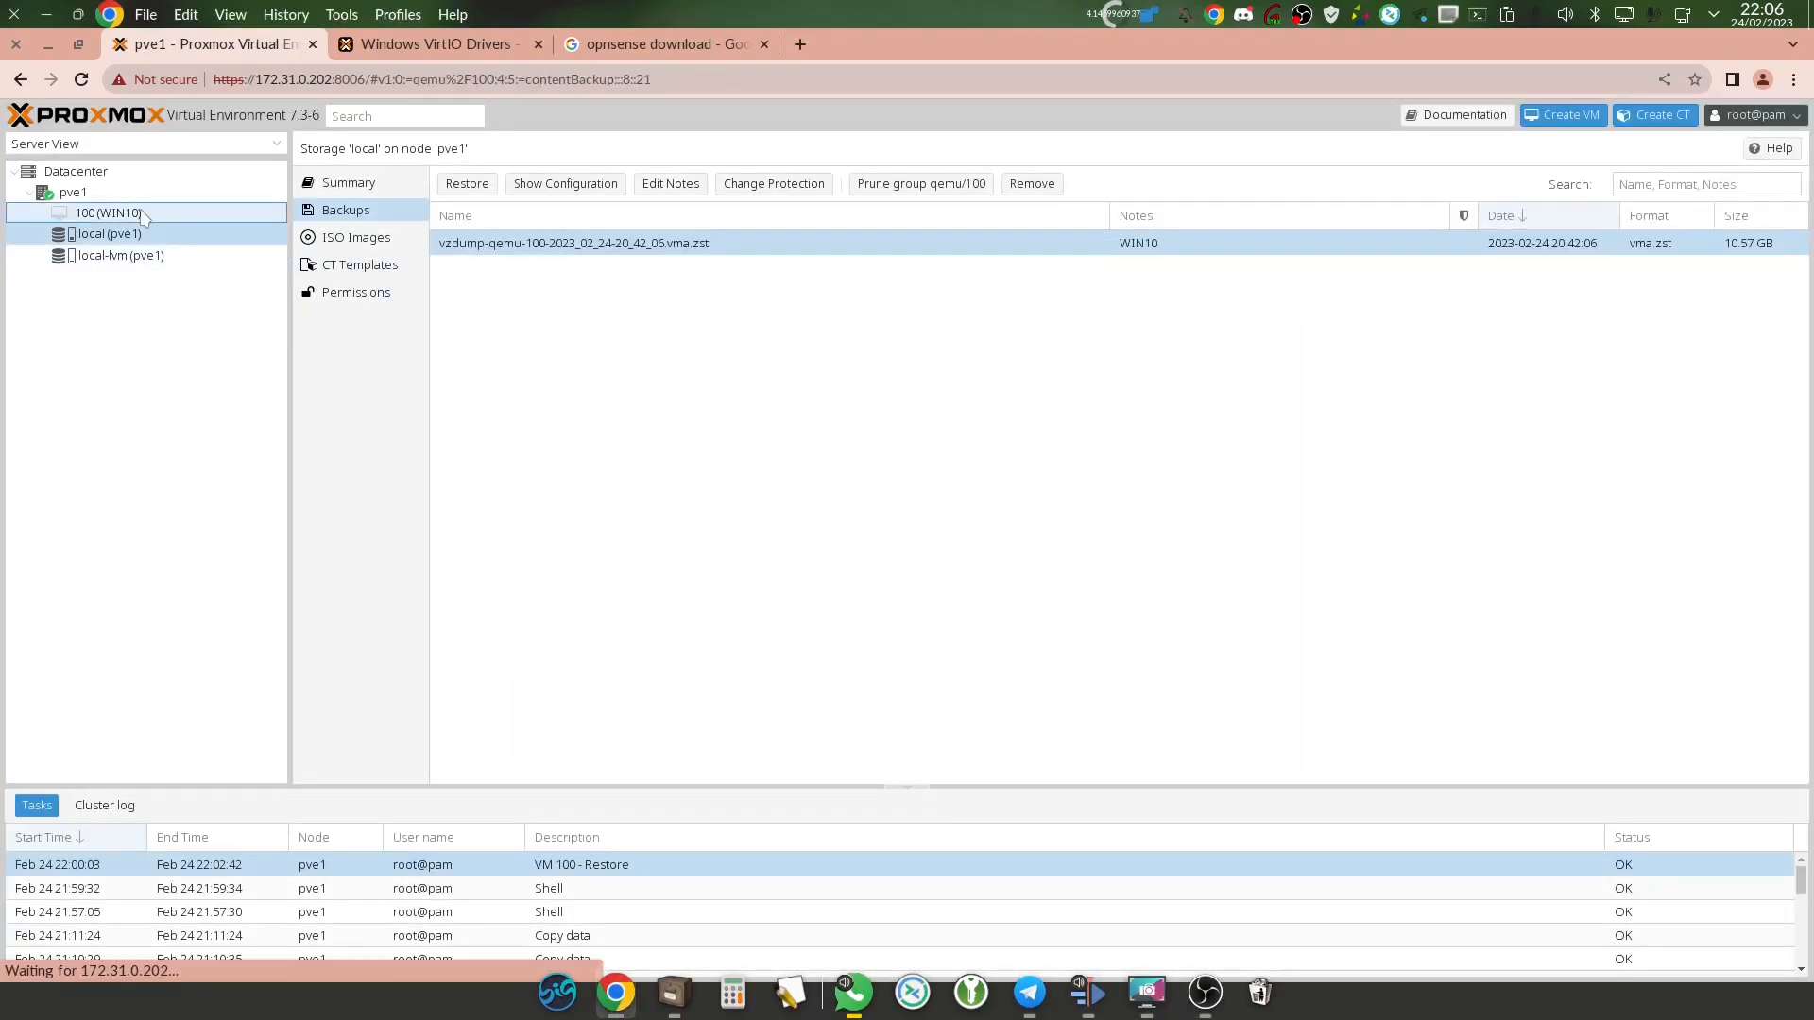
{"action": "left_click", "coordinate": [1420, 148]}
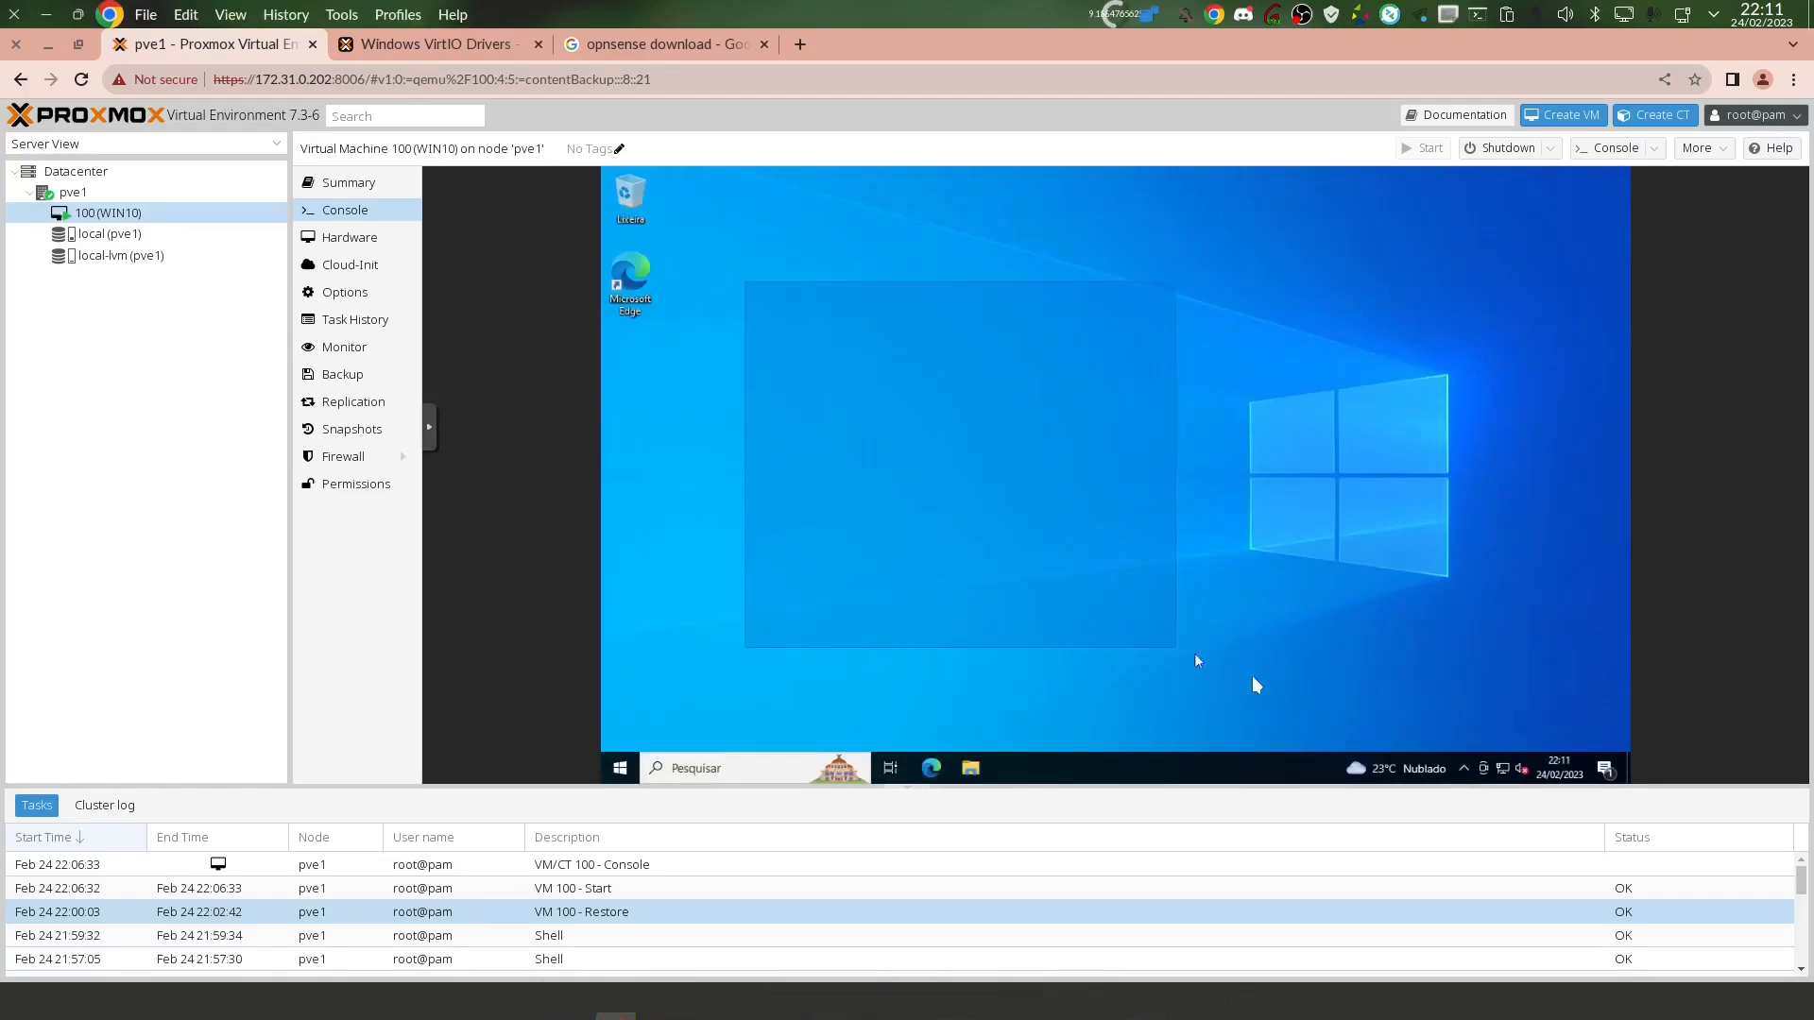
{"action": "left_click_drag", "start_coordinate": [1252, 677], "coordinate": [1265, 679]}
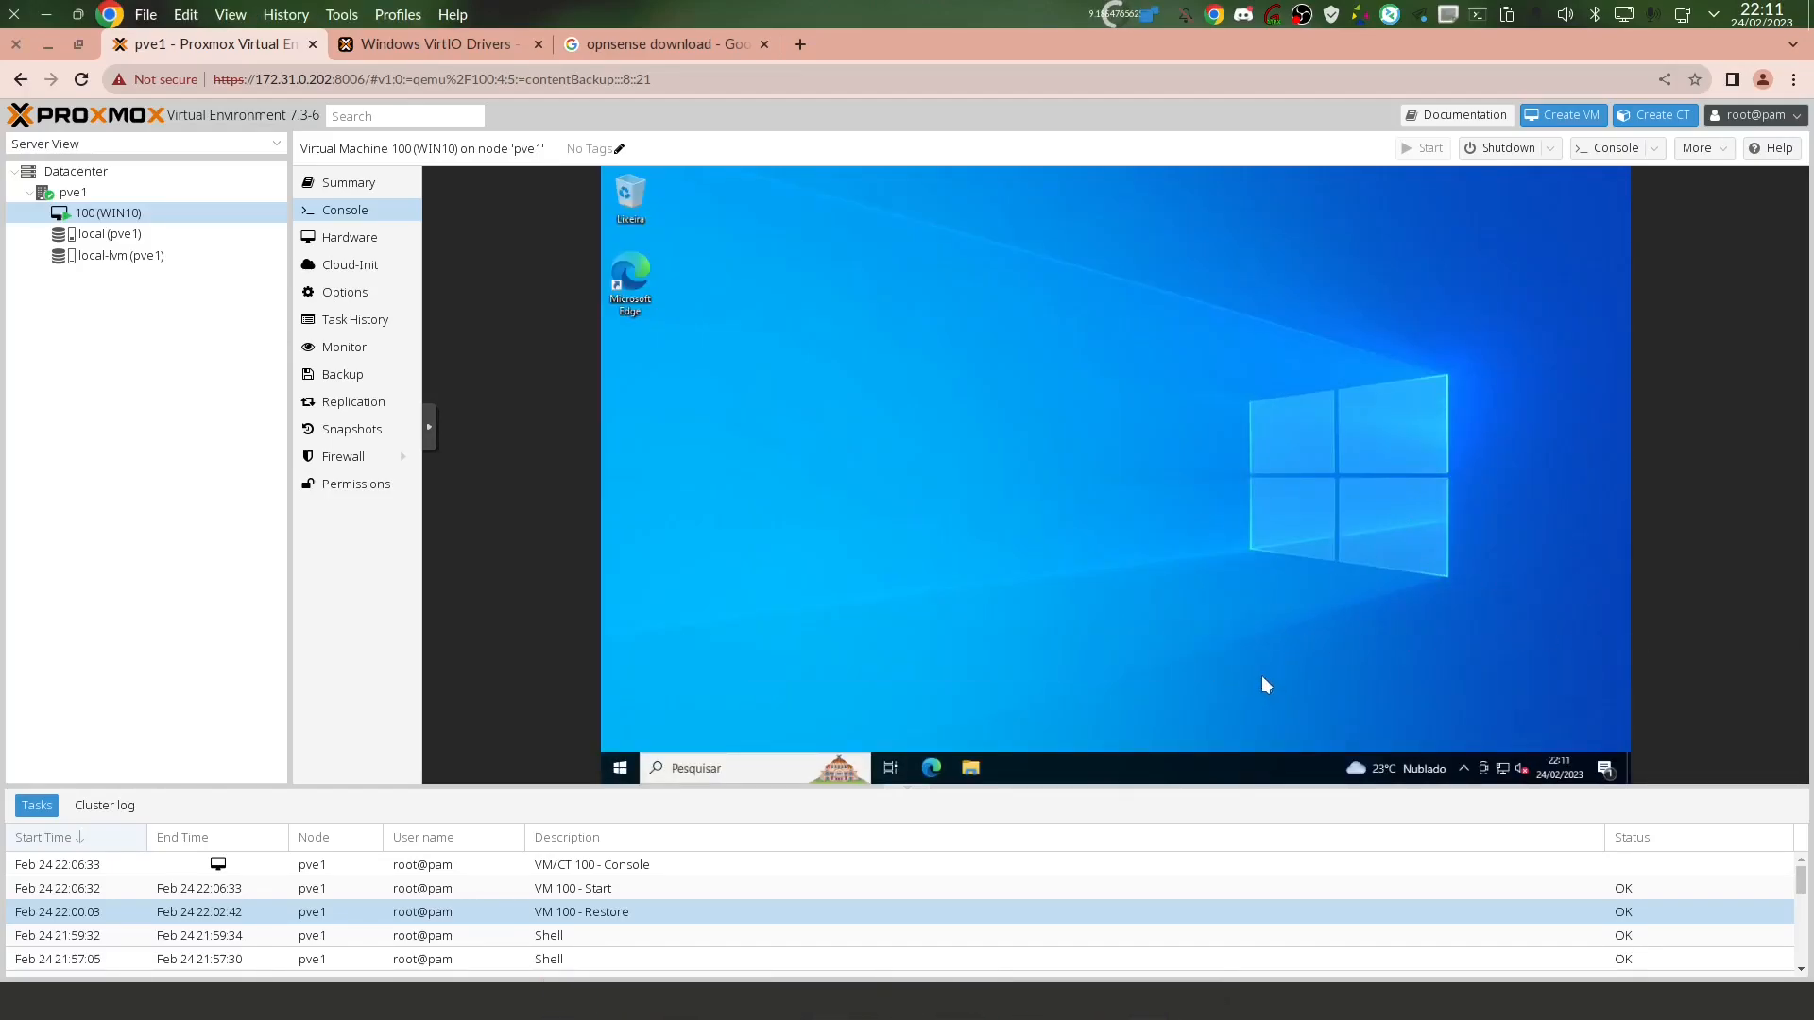